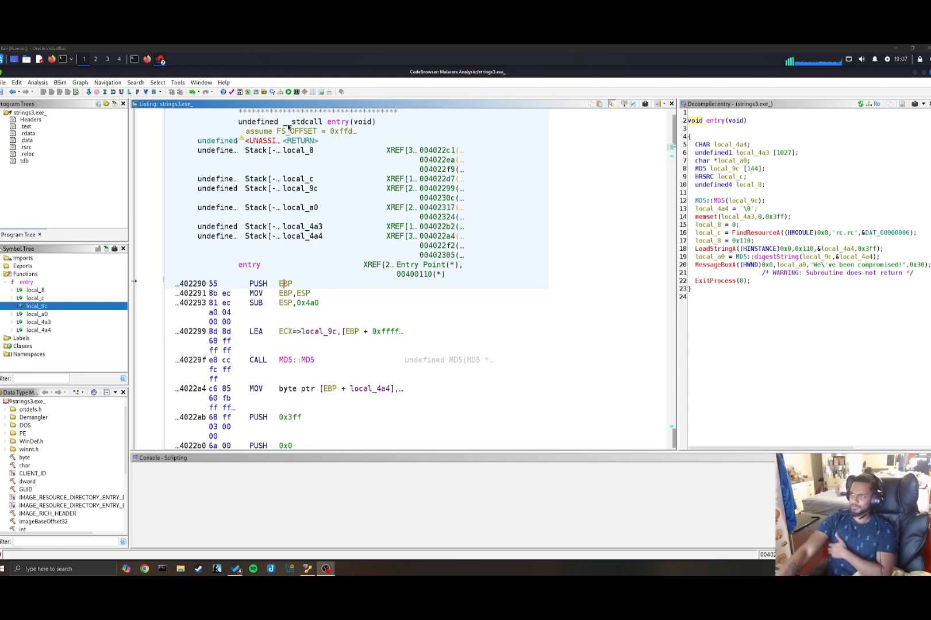
Close strings3.exe_ and Ghidra without saving the program or the theme changes, and minimize the terminal window.
click(930, 72)
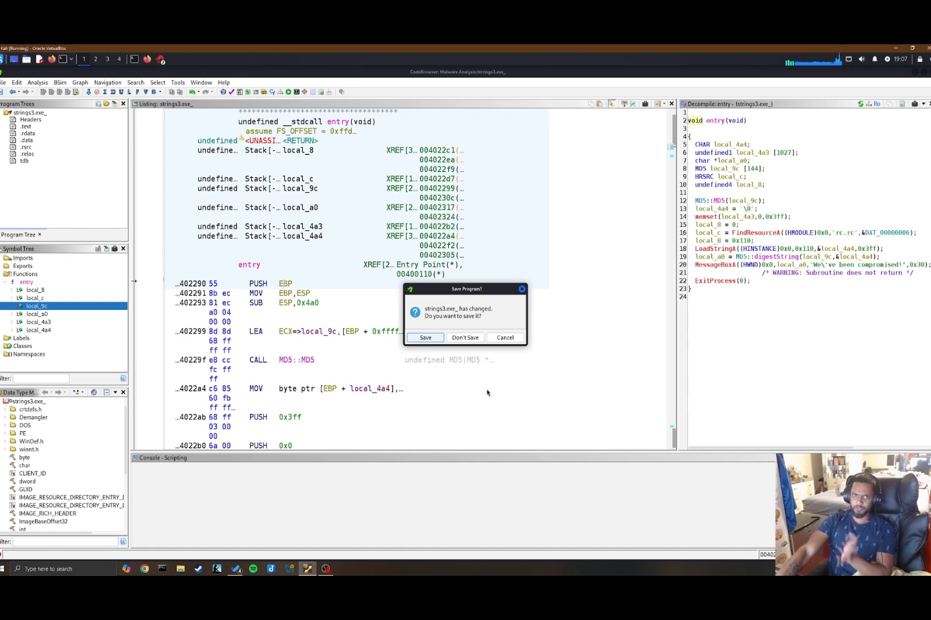
click(473, 341)
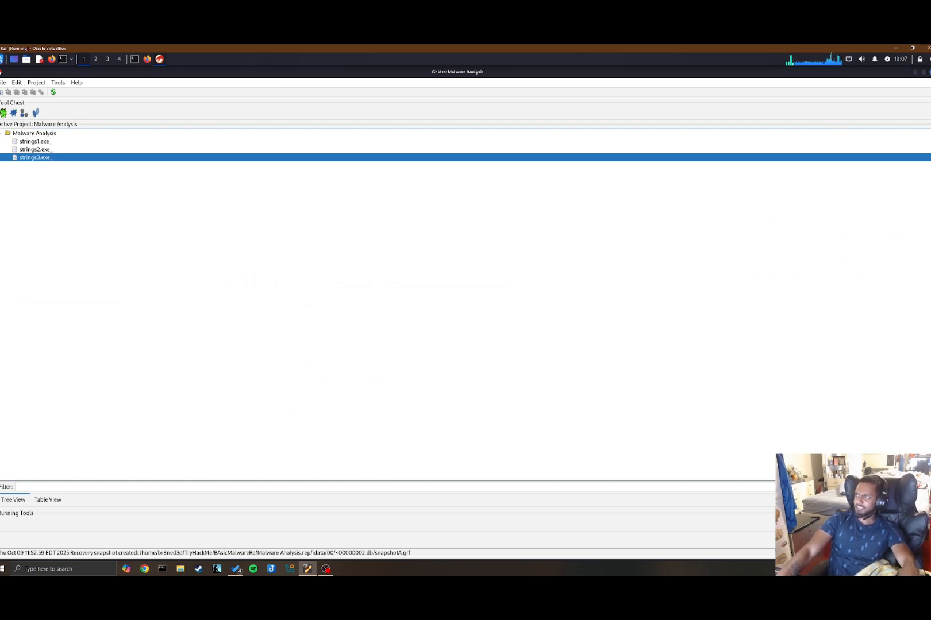
click(930, 71)
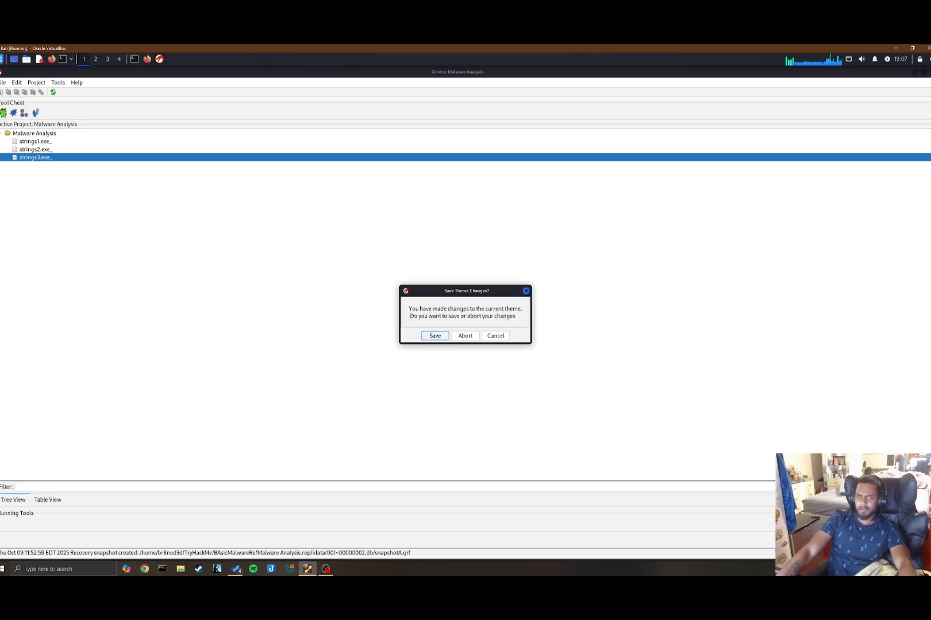
click(473, 337)
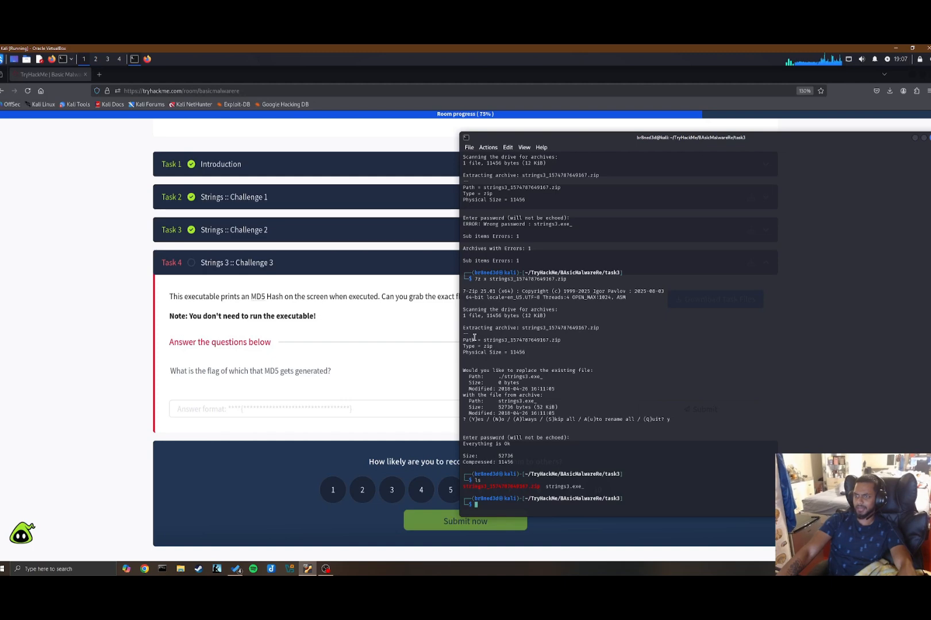
click(915, 138)
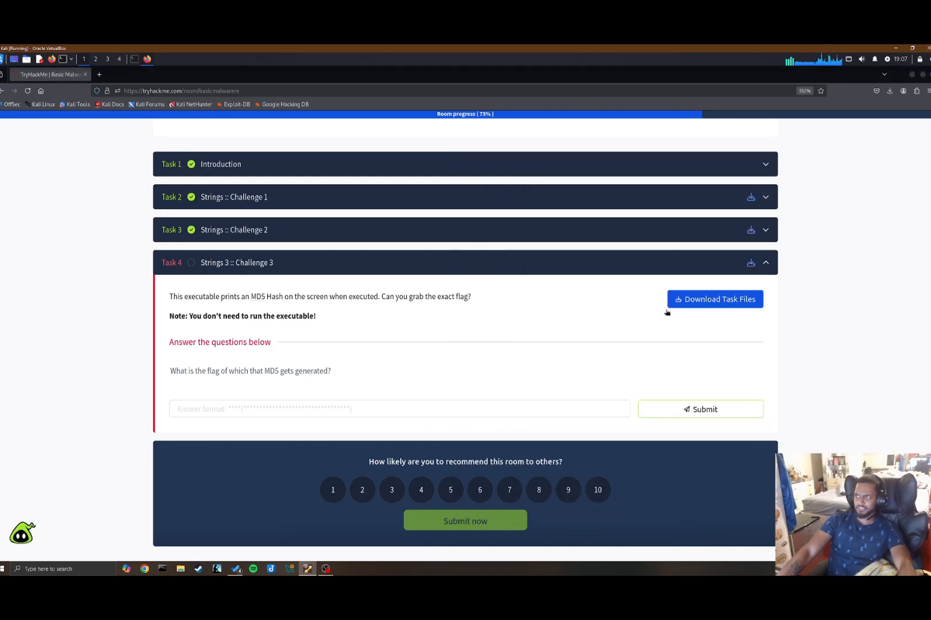
Leave the Basic Malware RE room and open TryHackMe's Challenges page.
scroll(322, 313, up, 3)
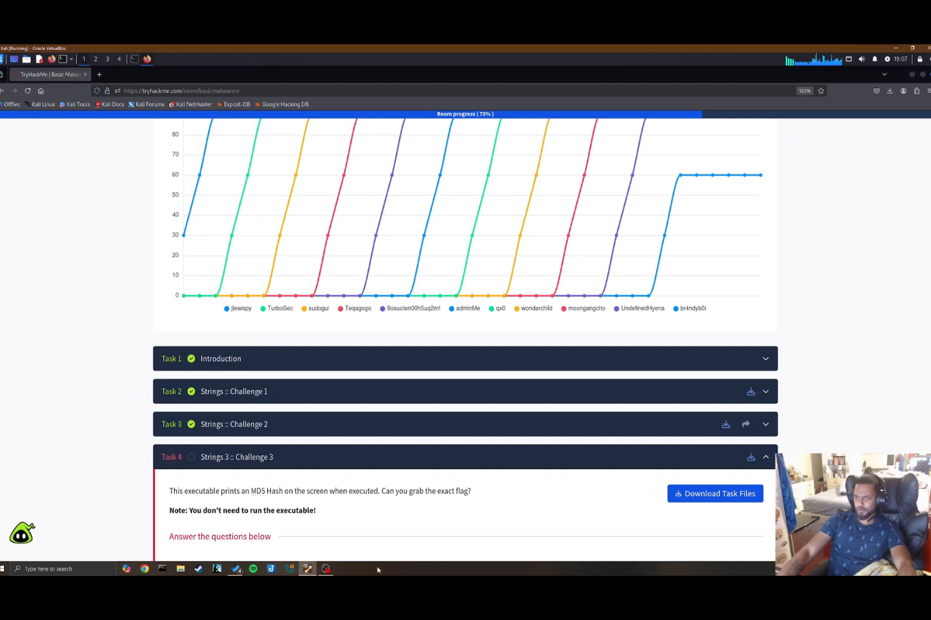
scroll(221, 310, down, 3)
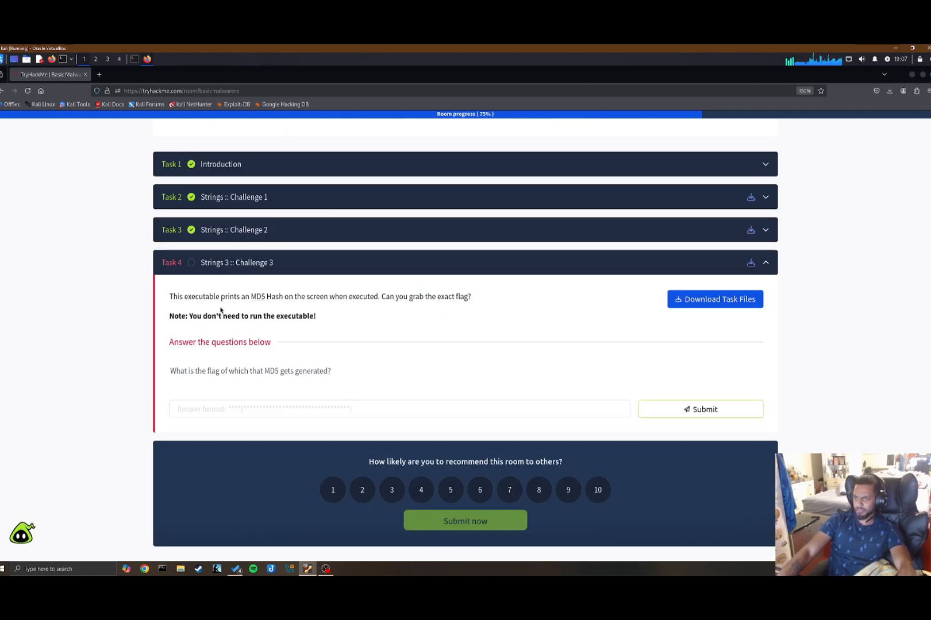
scroll(214, 405, up, 10)
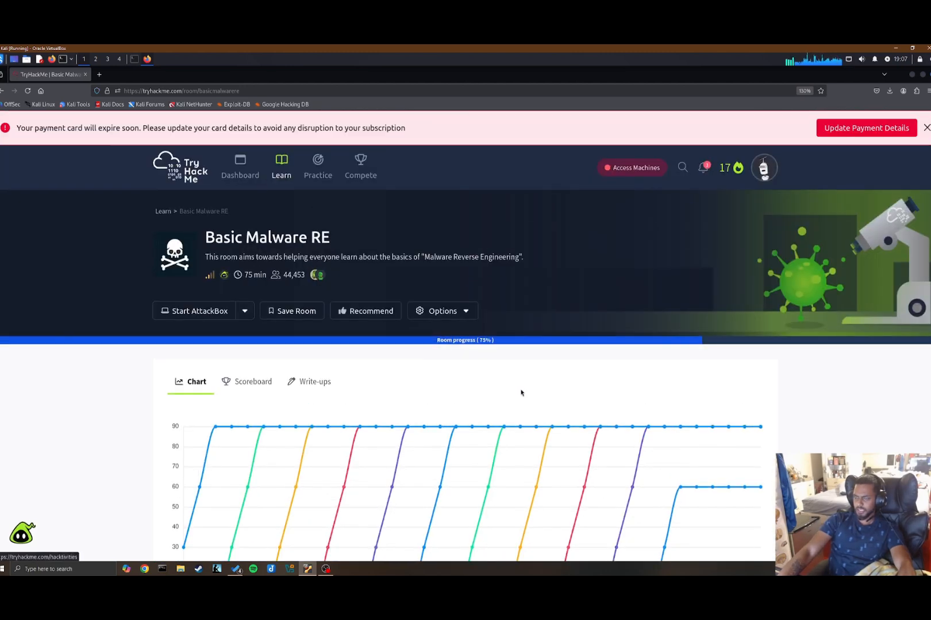
scroll(355, 416, down, 2)
scroll(289, 418, up, 3)
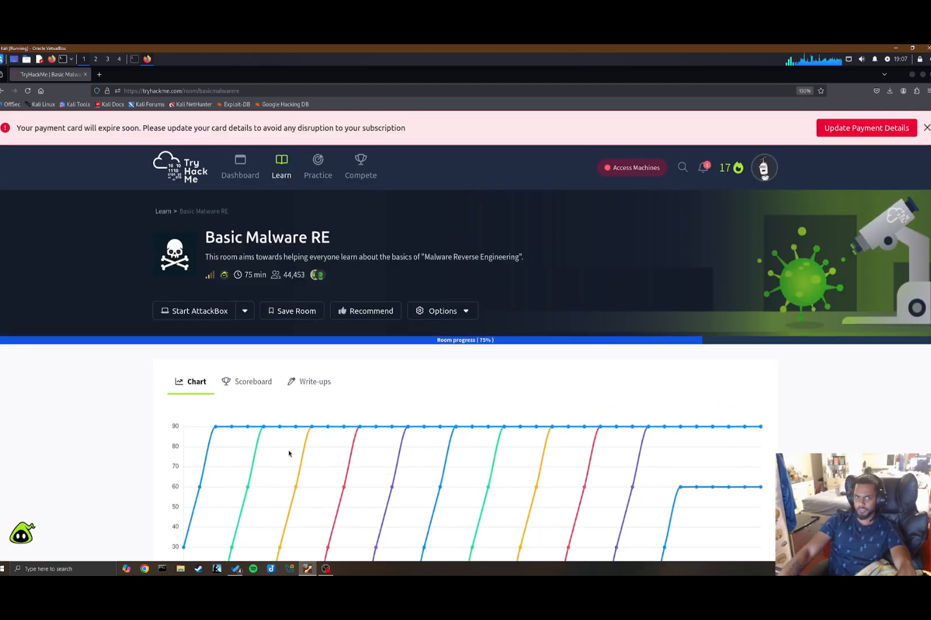
click(271, 182)
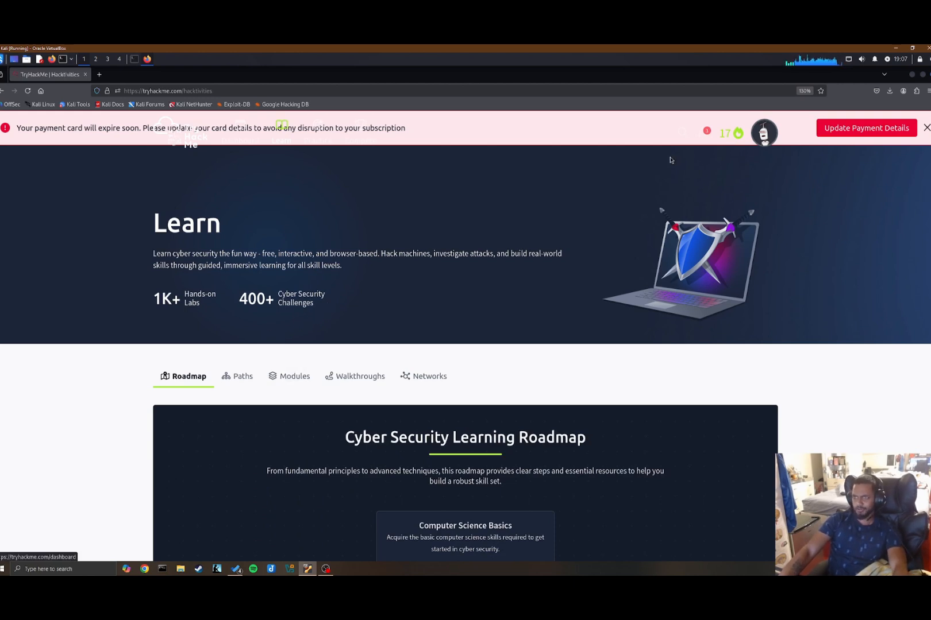
mouse_move(314, 138)
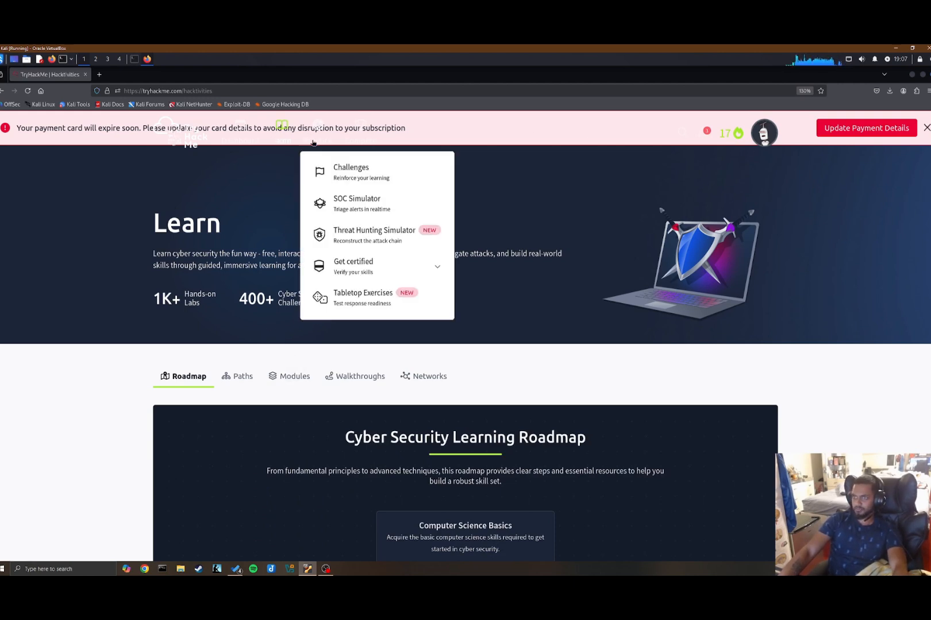
click(335, 171)
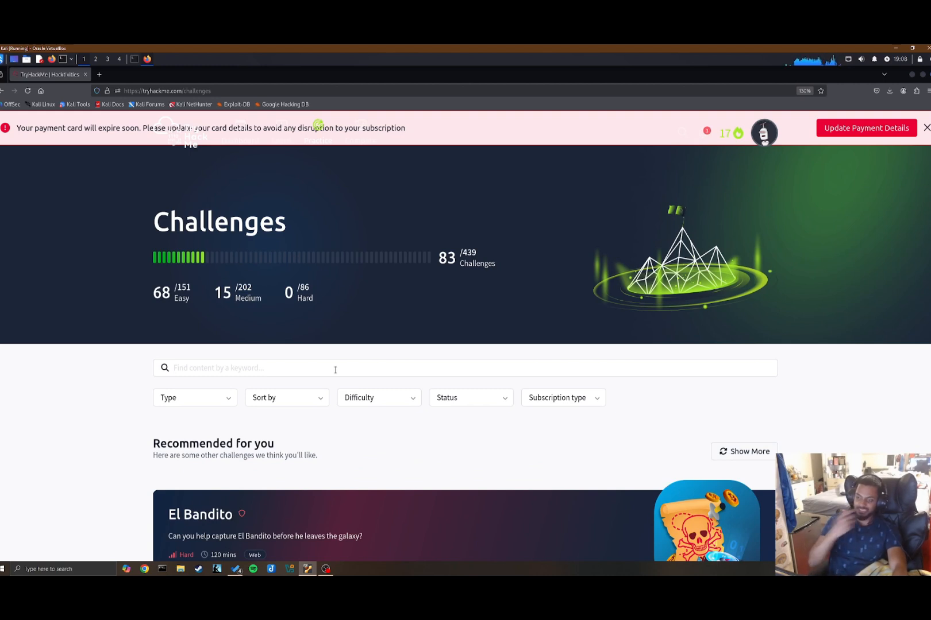
Search the challenges for "REverse MAlware" and look through the first page of matching rooms.
click(260, 373)
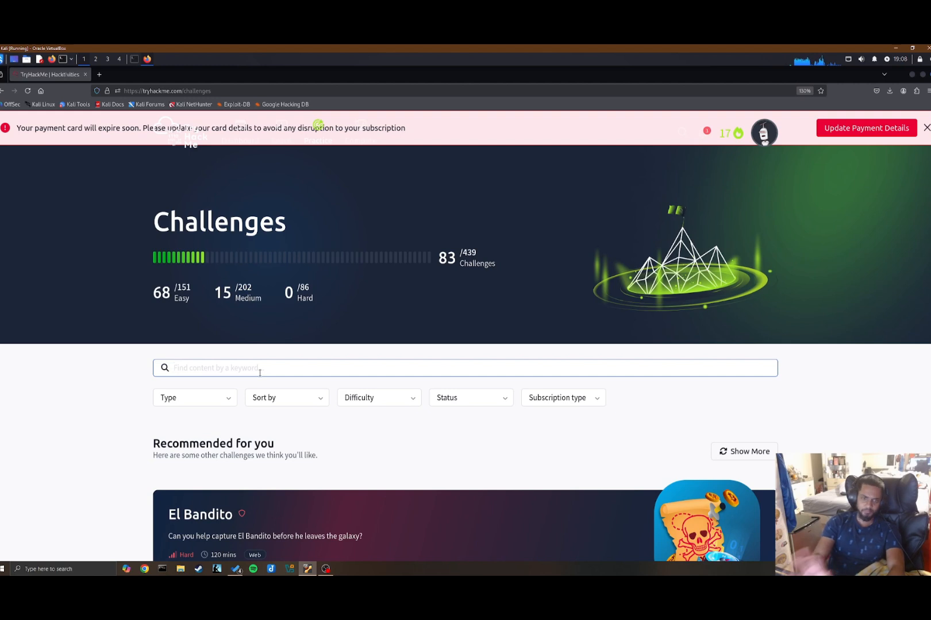
text(B)
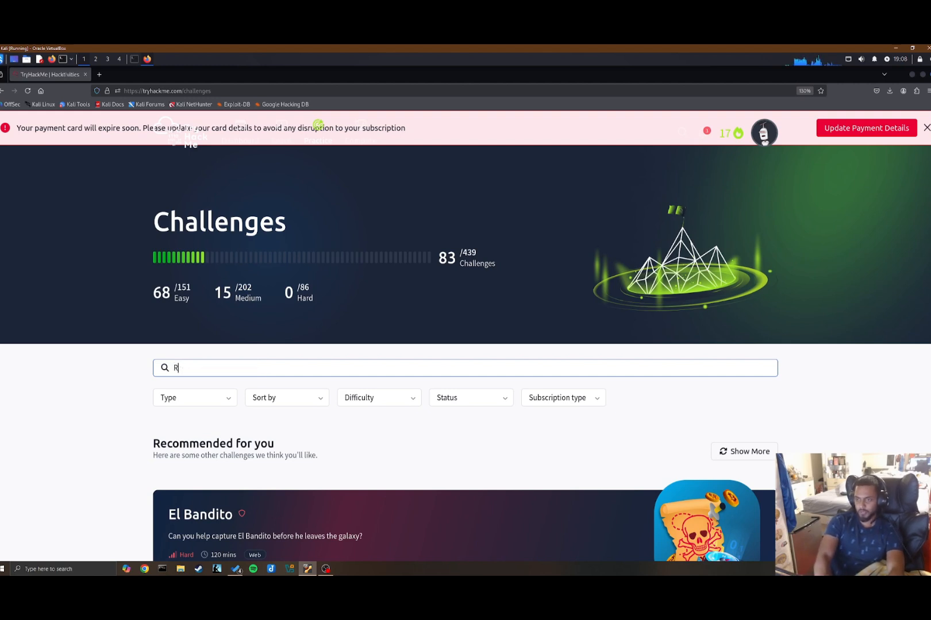
key(BackSpace)
text(REverse MAlware)
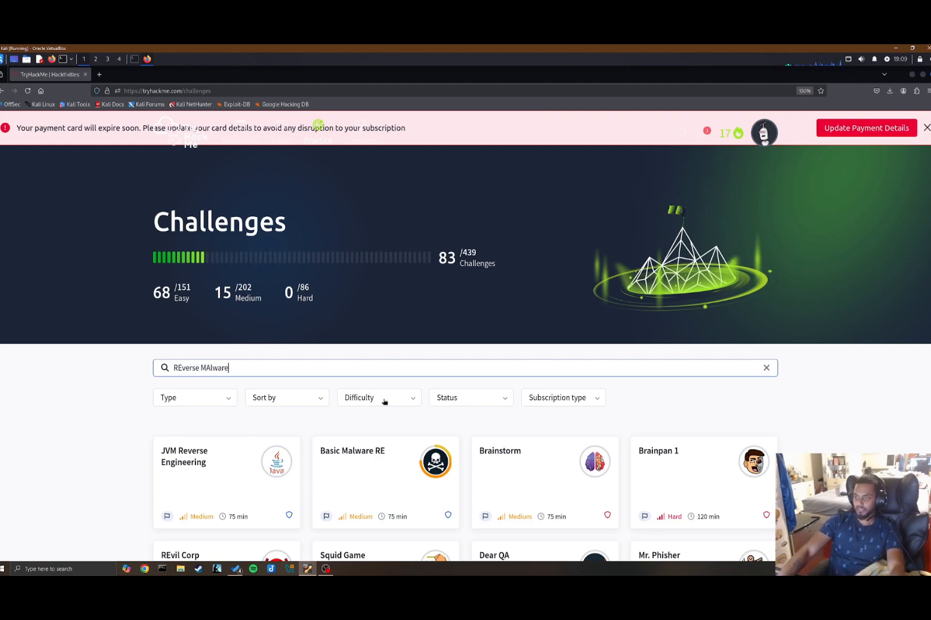
scroll(385, 401, down, 2)
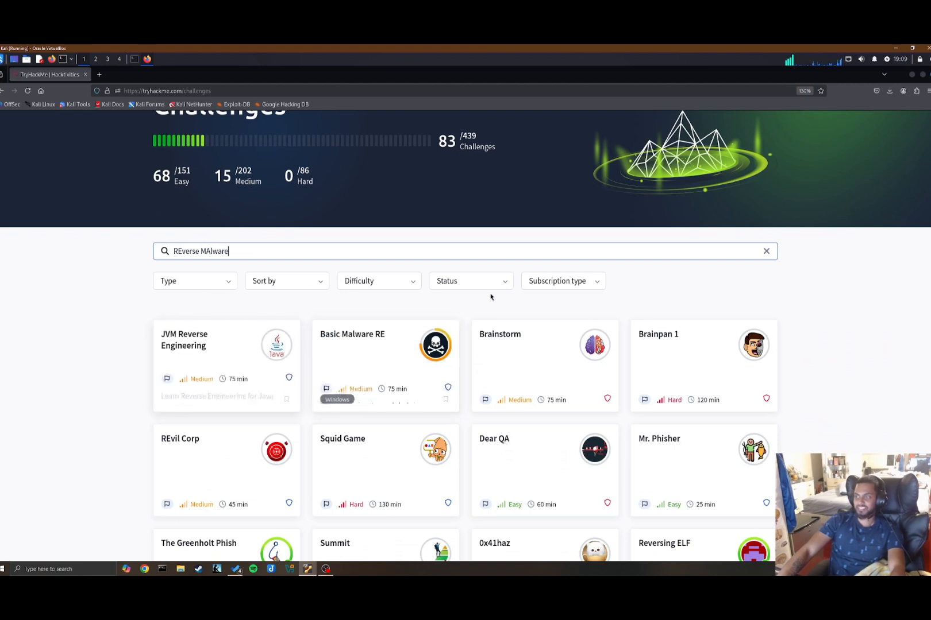
mouse_move(518, 341)
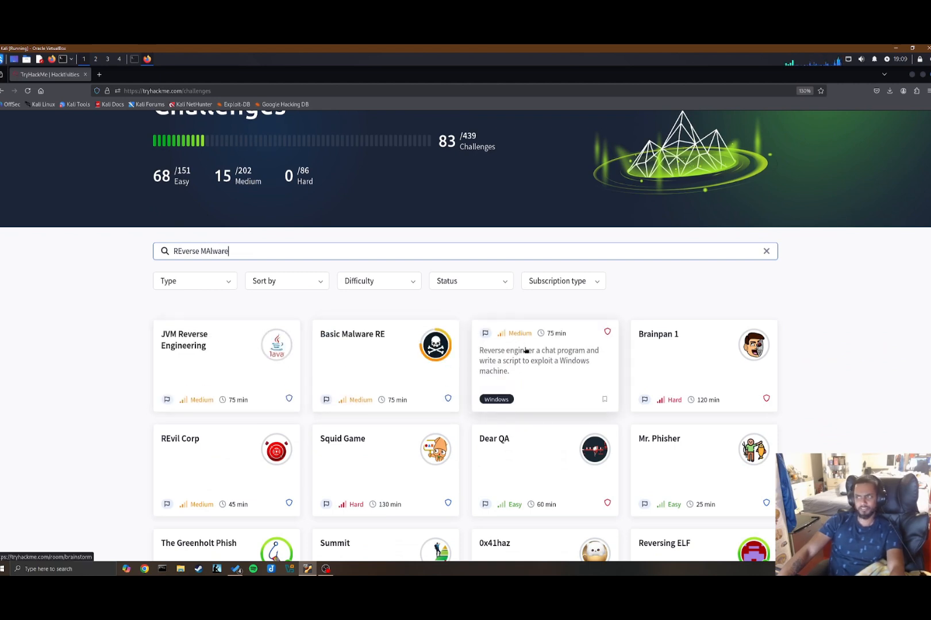
scroll(540, 290, down, 1)
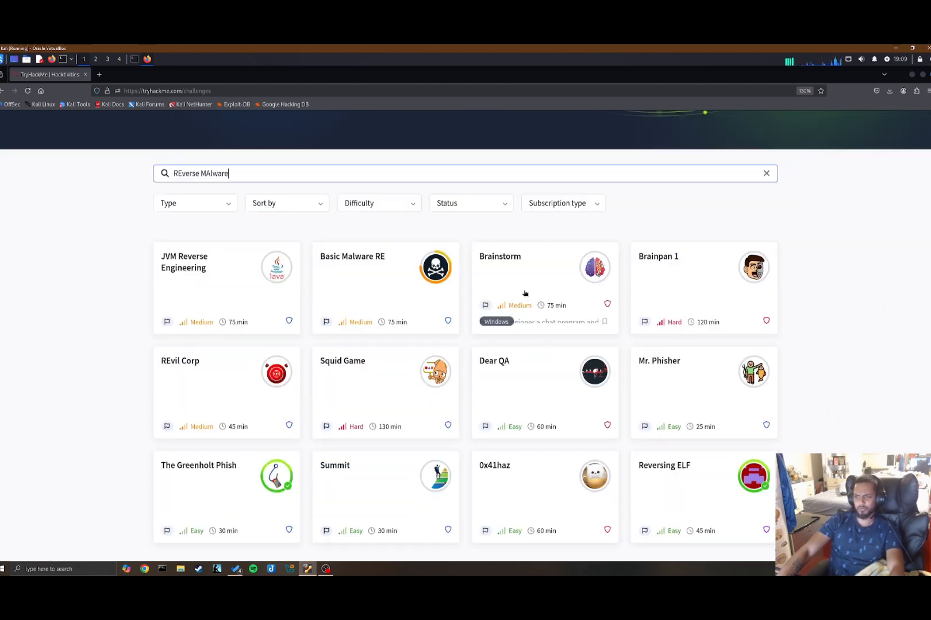
scroll(508, 313, up, 1)
scroll(250, 350, down, 1)
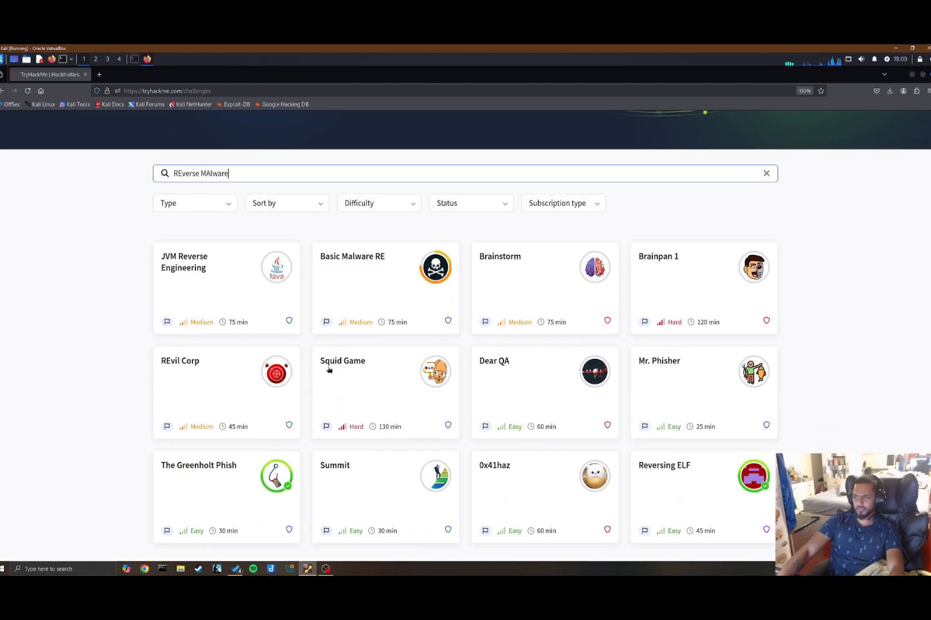
mouse_move(371, 268)
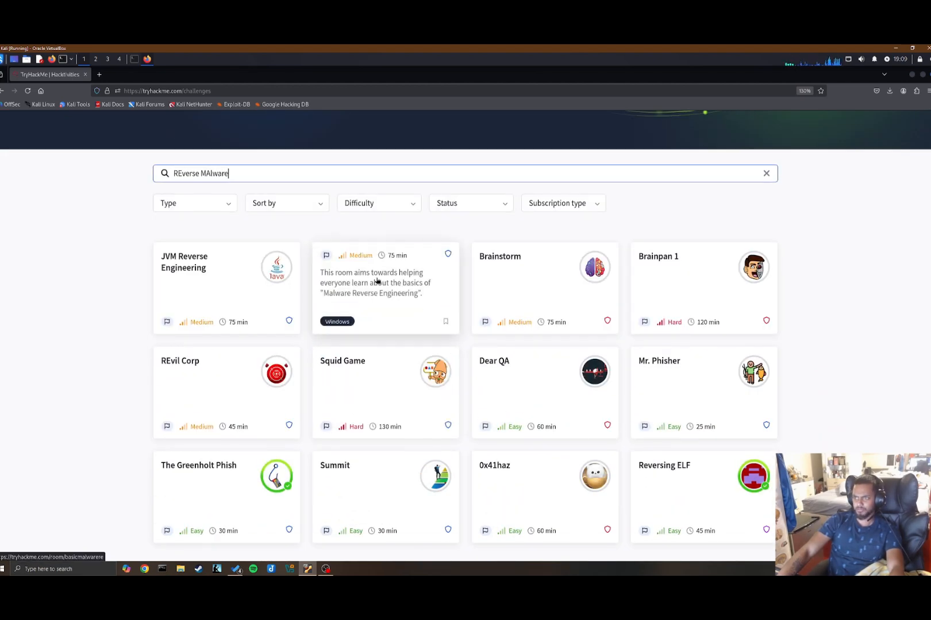
Replace the challenge search with "malware reverse engineering" and look over the first page of results.
key(ctrl+a)
text(ma)
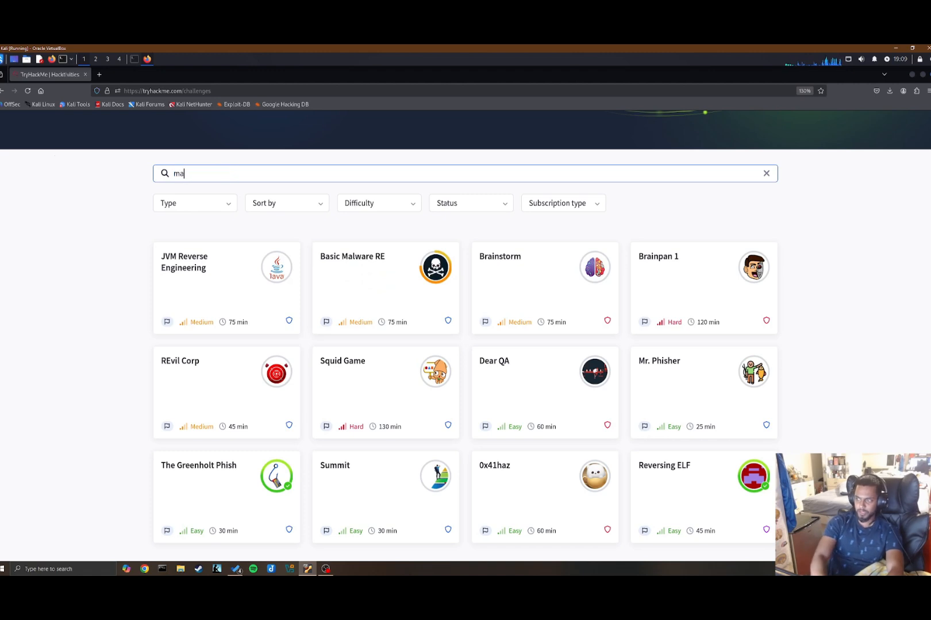
text(lware reverse engineering)
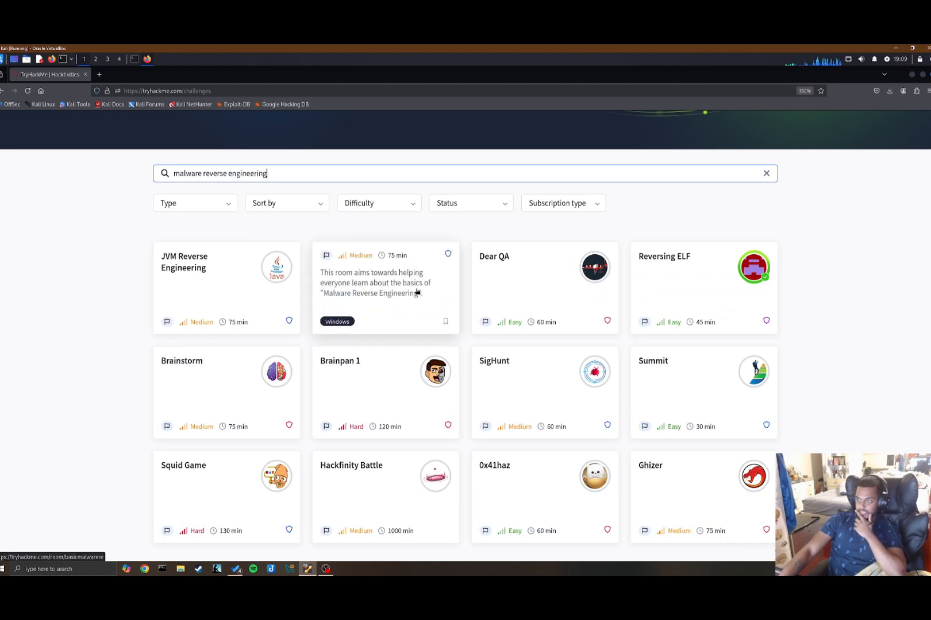
scroll(413, 290, down, 3)
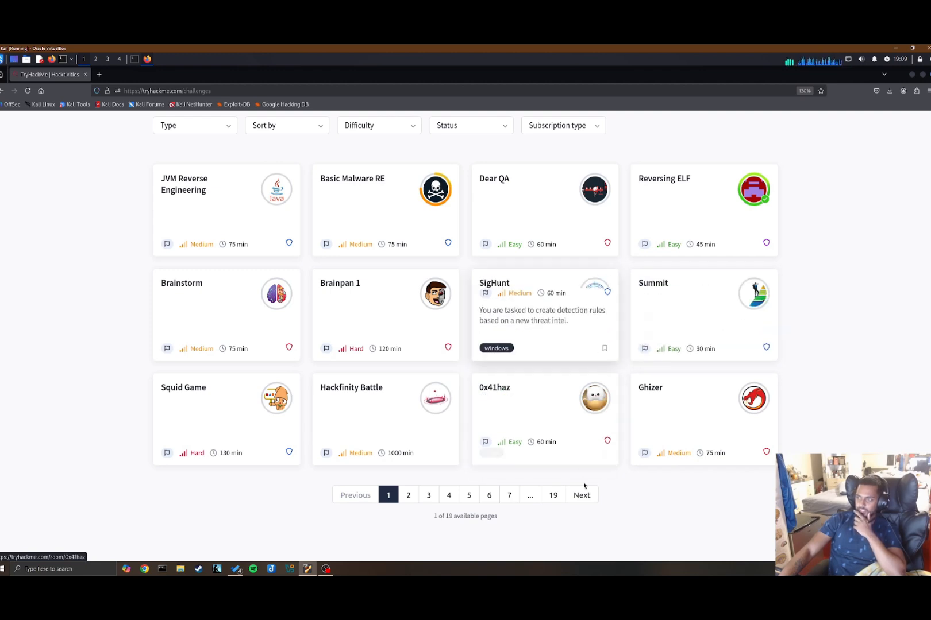
Browse result pages 2 through 4 for a suitable malware challenge.
click(582, 501)
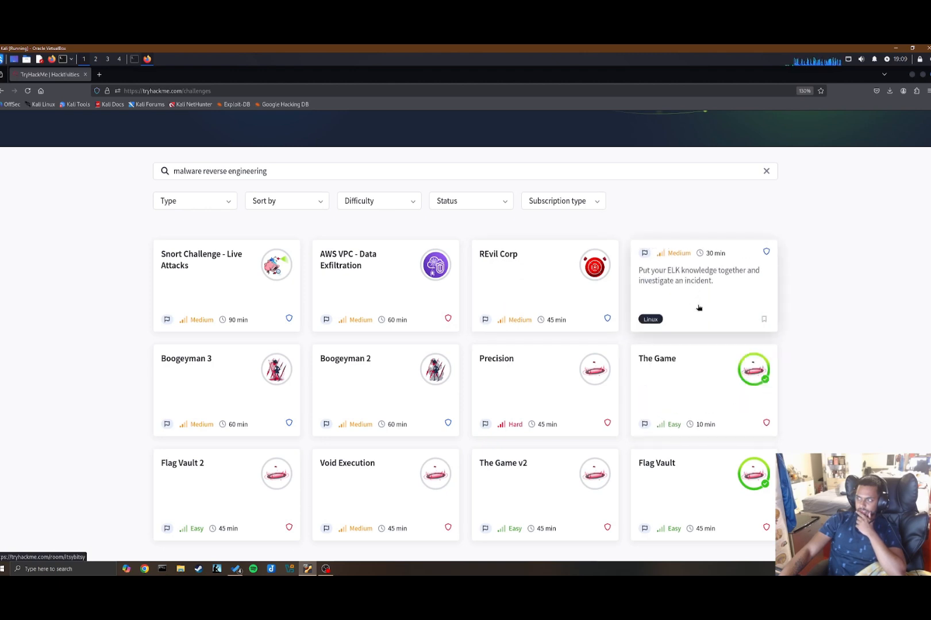
scroll(632, 403, down, 2)
click(577, 463)
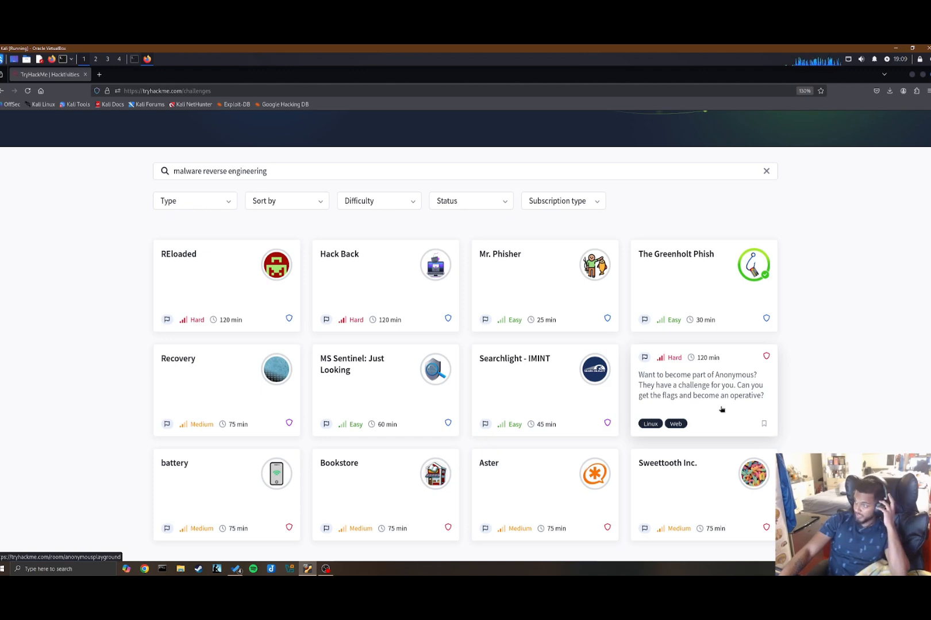
scroll(461, 478, down, 3)
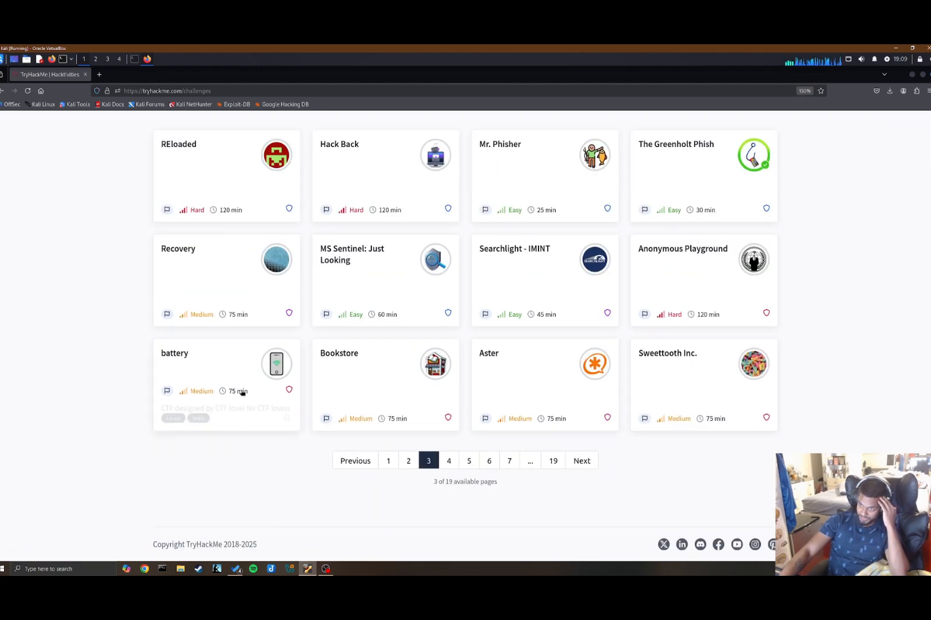
click(582, 460)
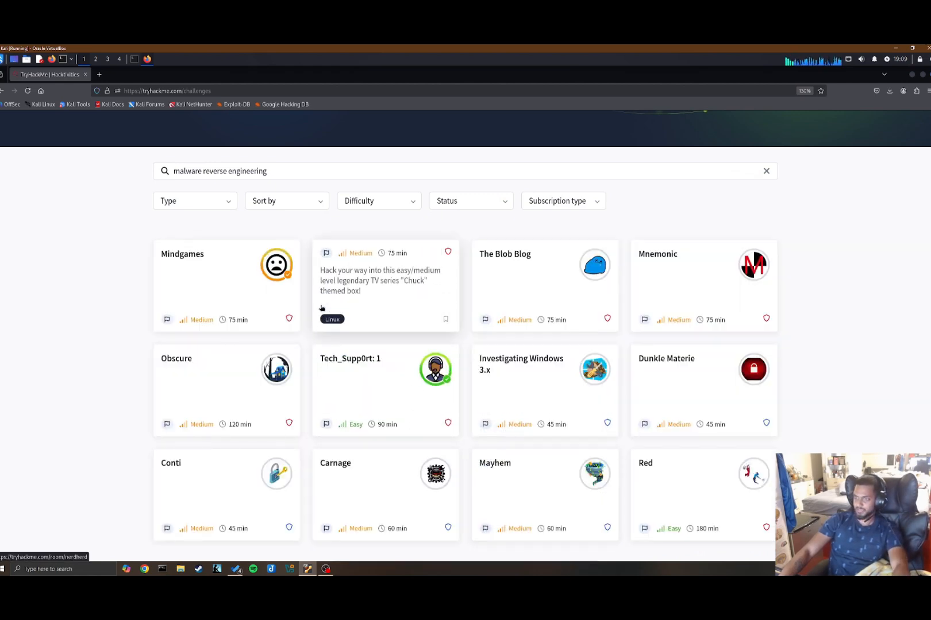
scroll(132, 276, down, 2)
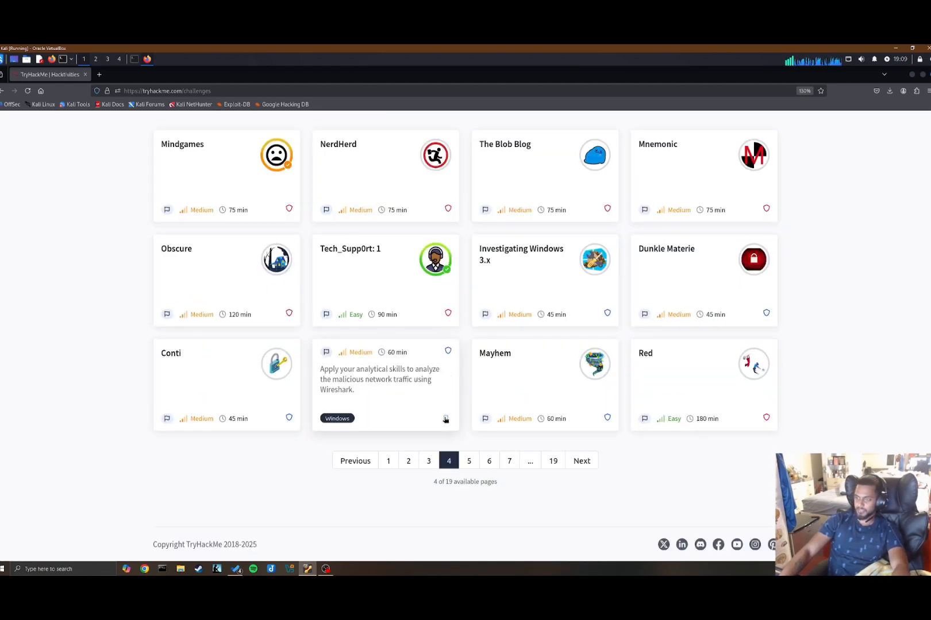
Change the challenge search keyword to "malware".
scroll(290, 276, up, 3)
scroll(290, 276, up, 2)
triple_click(293, 337)
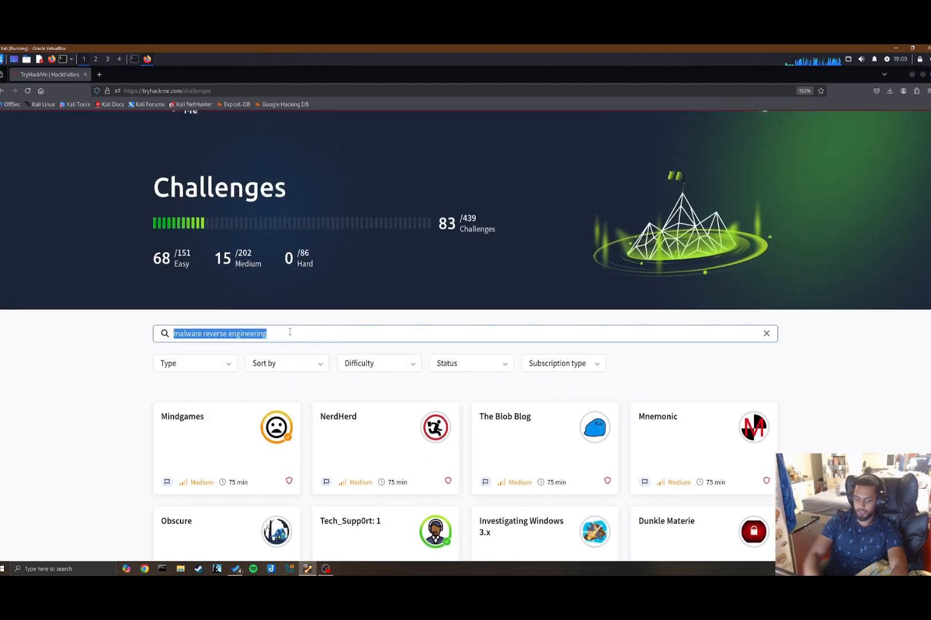
text(malware)
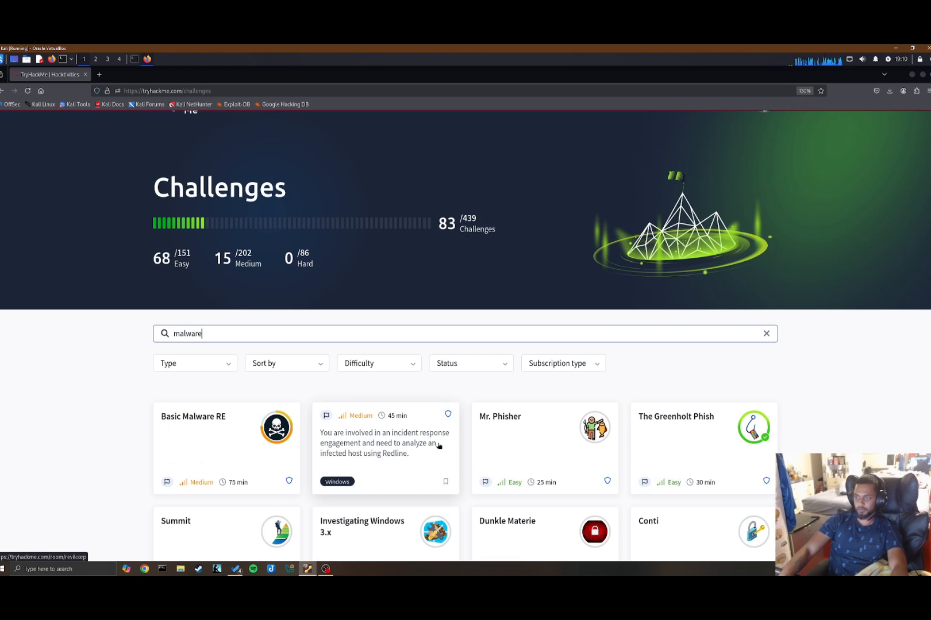
Open the Summit room from the results, join it and go to its Task 1 Challenge.
scroll(557, 459, down, 2)
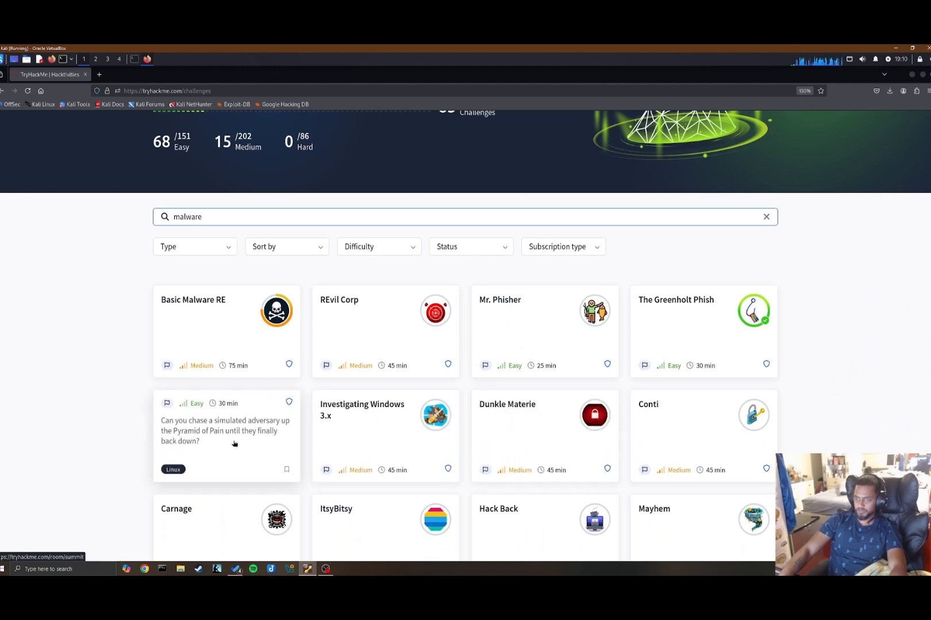
scroll(234, 443, down, 2)
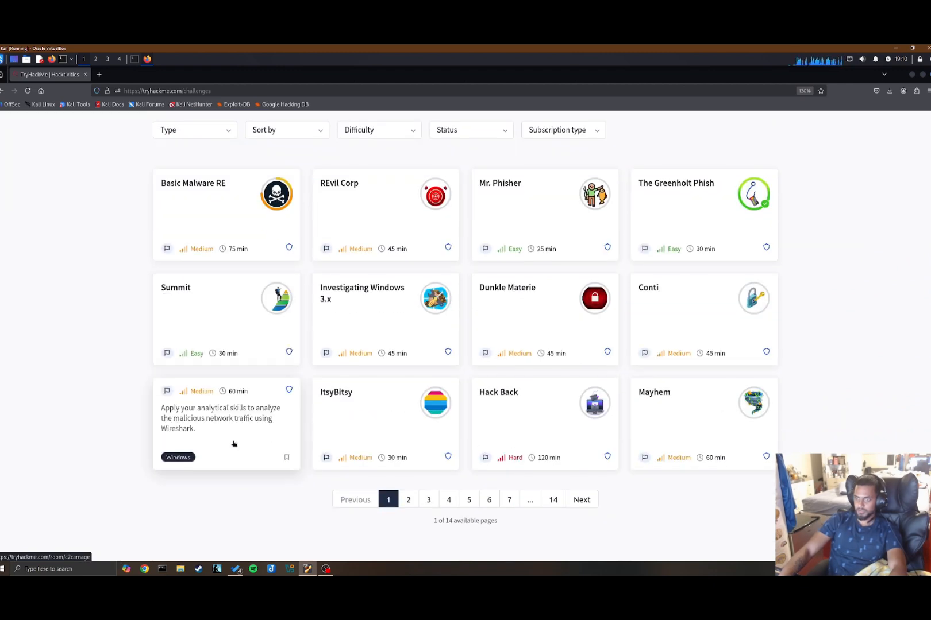
click(234, 307)
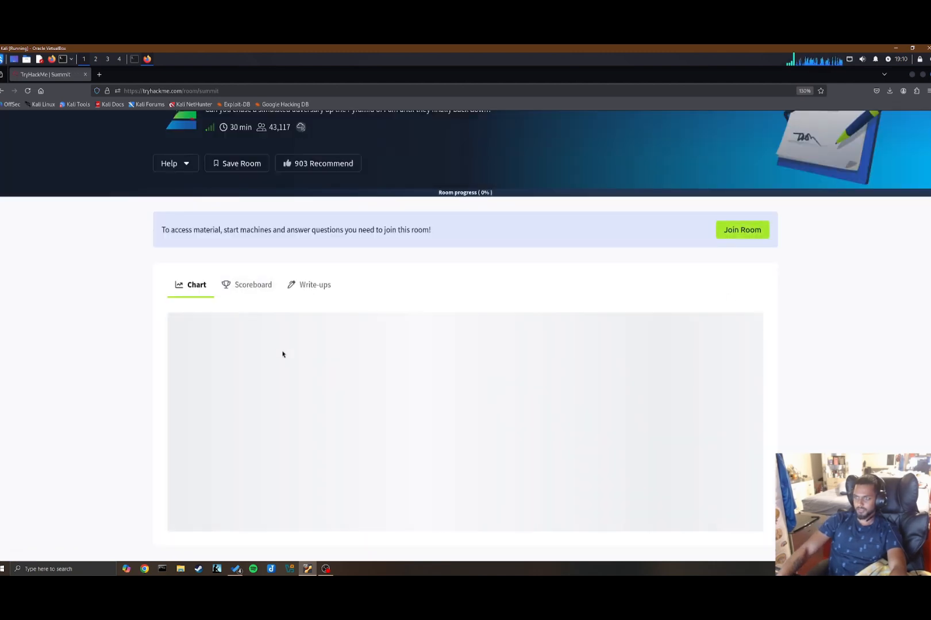
click(734, 236)
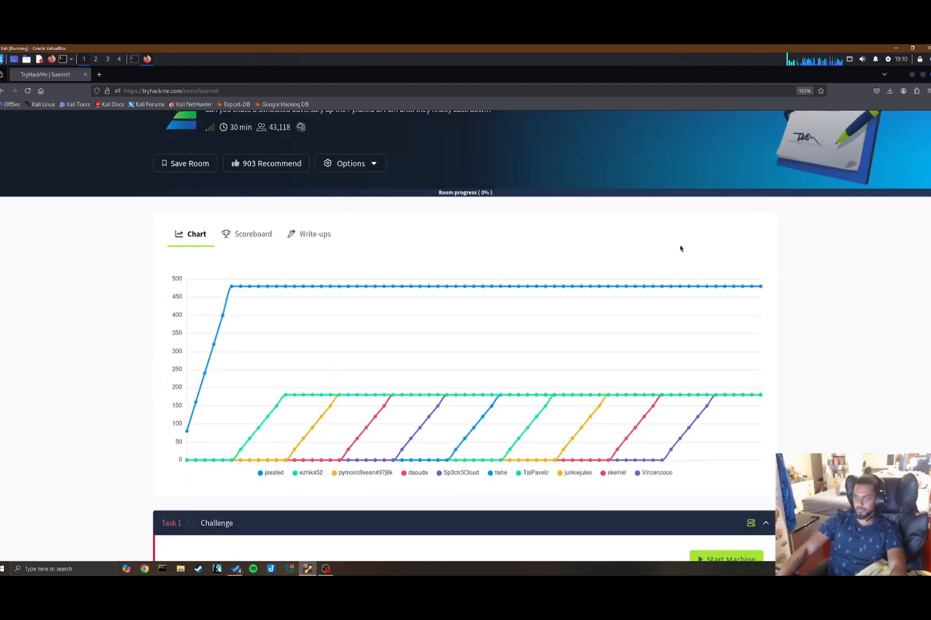
scroll(675, 344, down, 5)
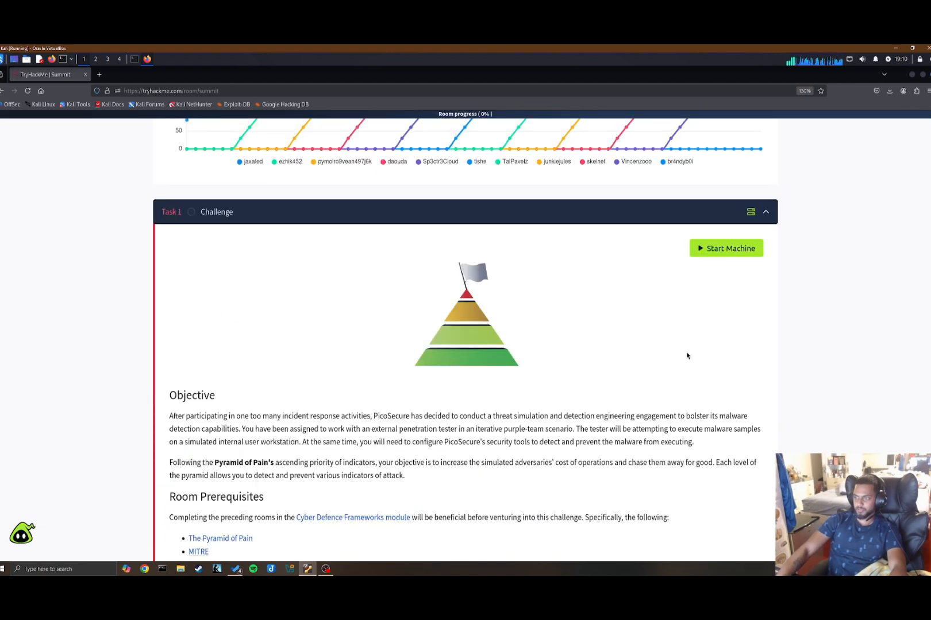
Start the target machine for Task 1 Challenge and read through the task's objective, connection details and questions.
click(728, 248)
scroll(172, 384, down, 3)
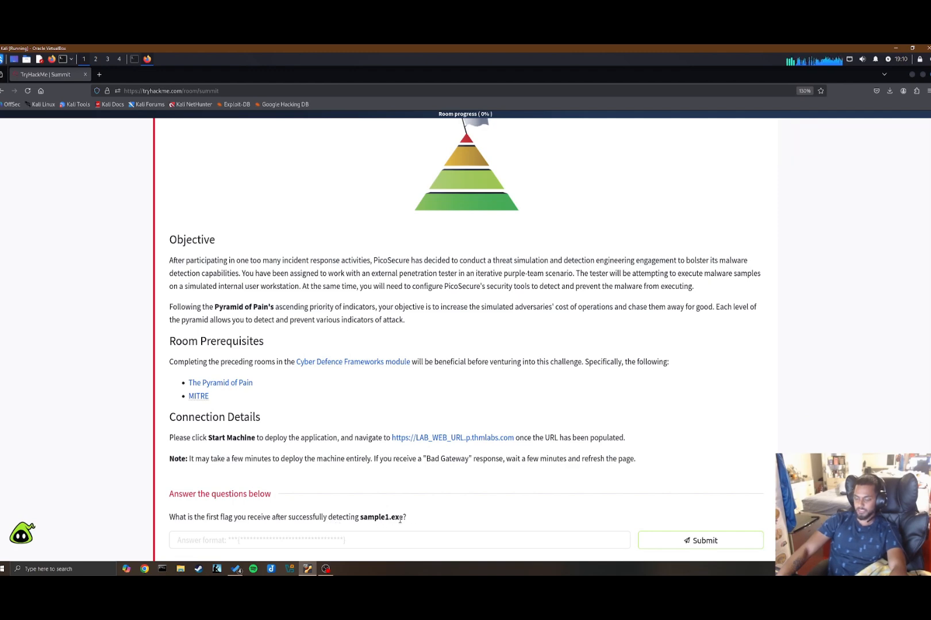
scroll(415, 523, down, 3)
scroll(415, 521, down, 1)
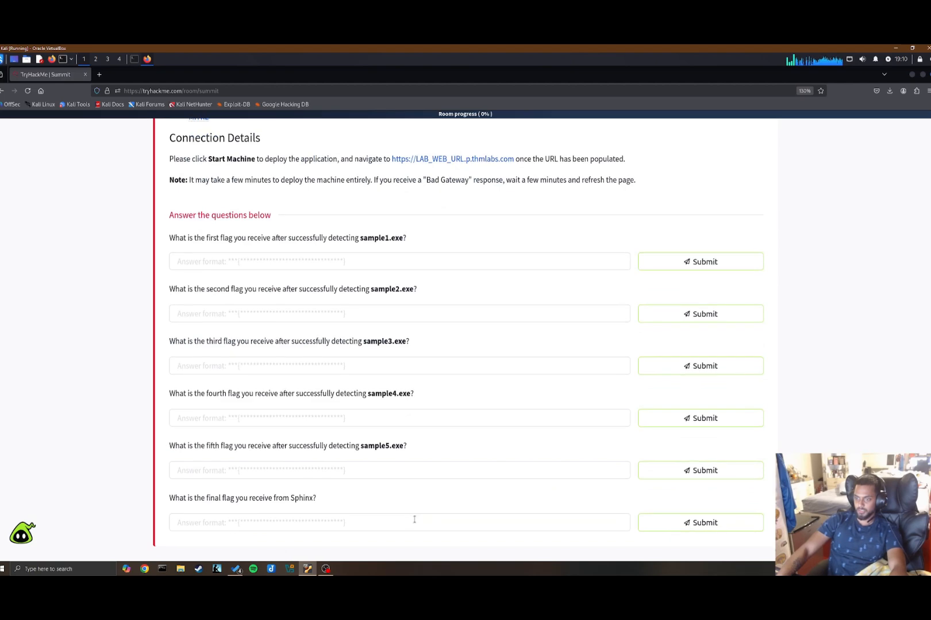
scroll(414, 519, up, 3)
scroll(414, 520, up, 3)
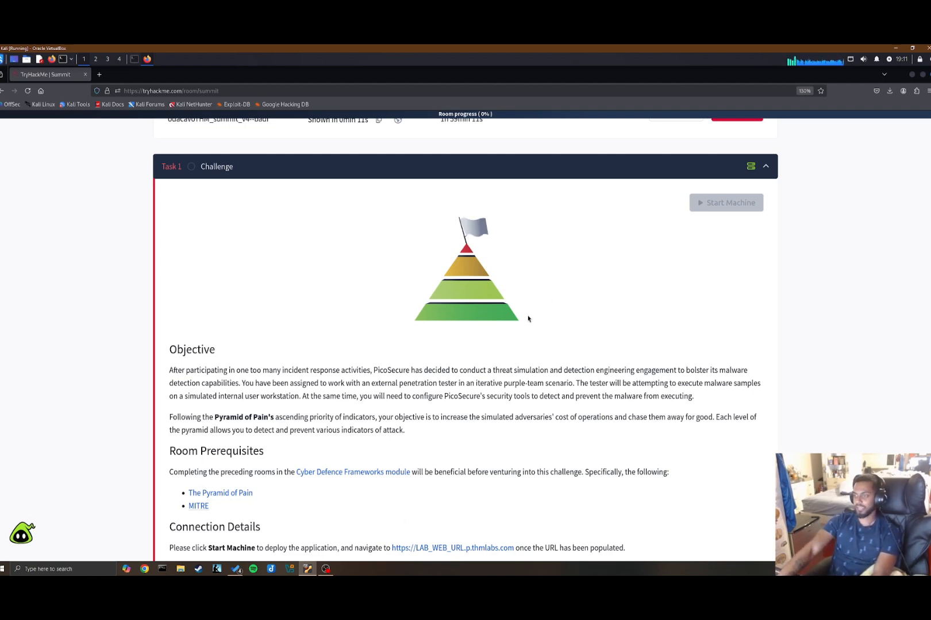
Look up the phrase "purple-team scenario" from the Objective on Google, then close the search results.
drag(503, 383, 569, 383)
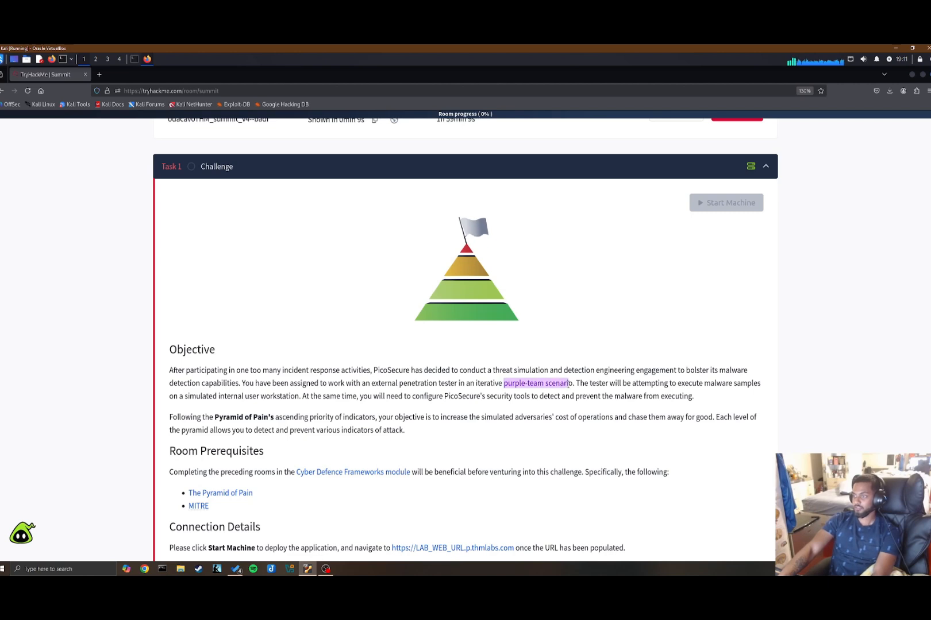
right_click(567, 384)
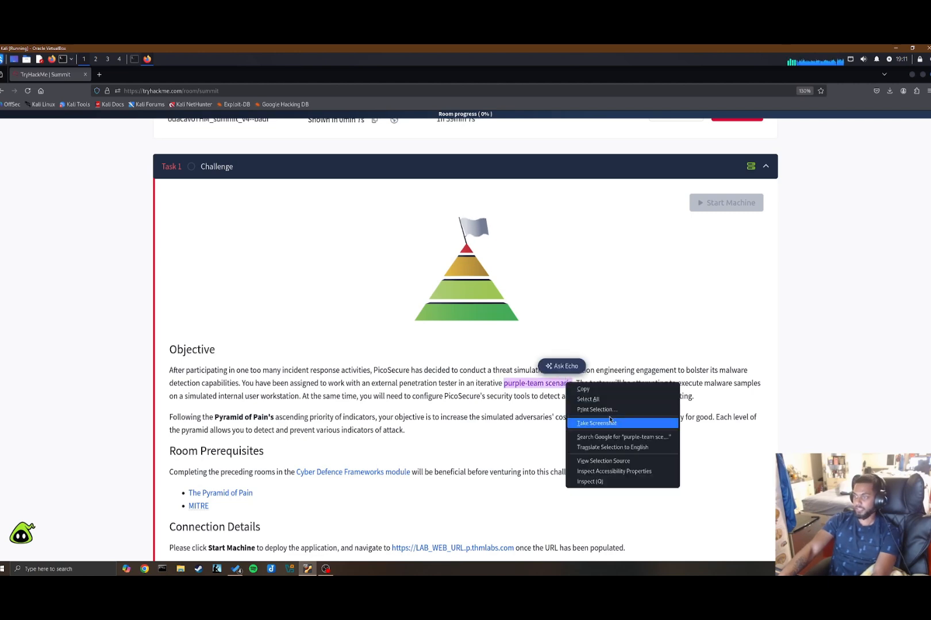
click(600, 437)
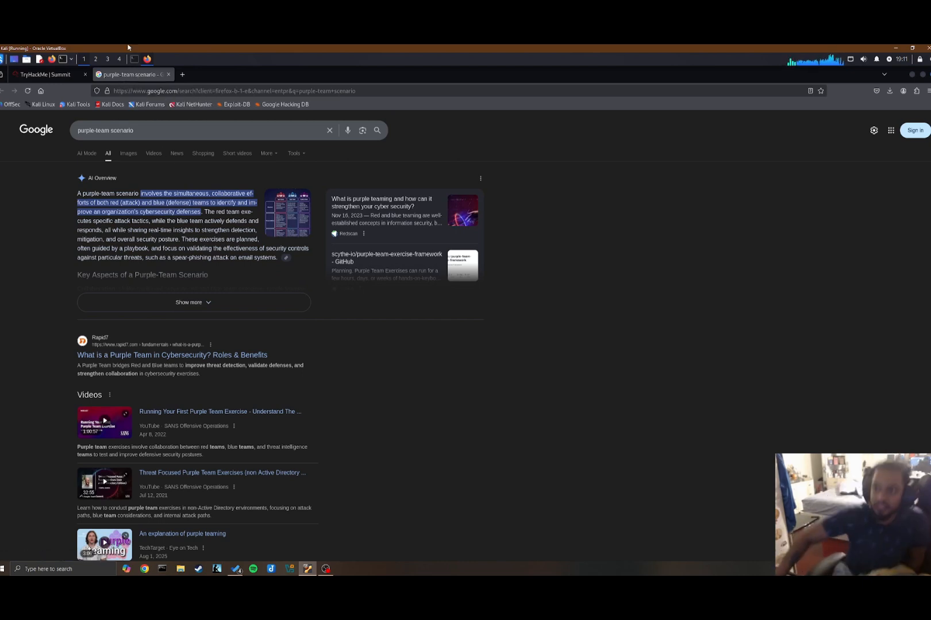
middle_click(133, 74)
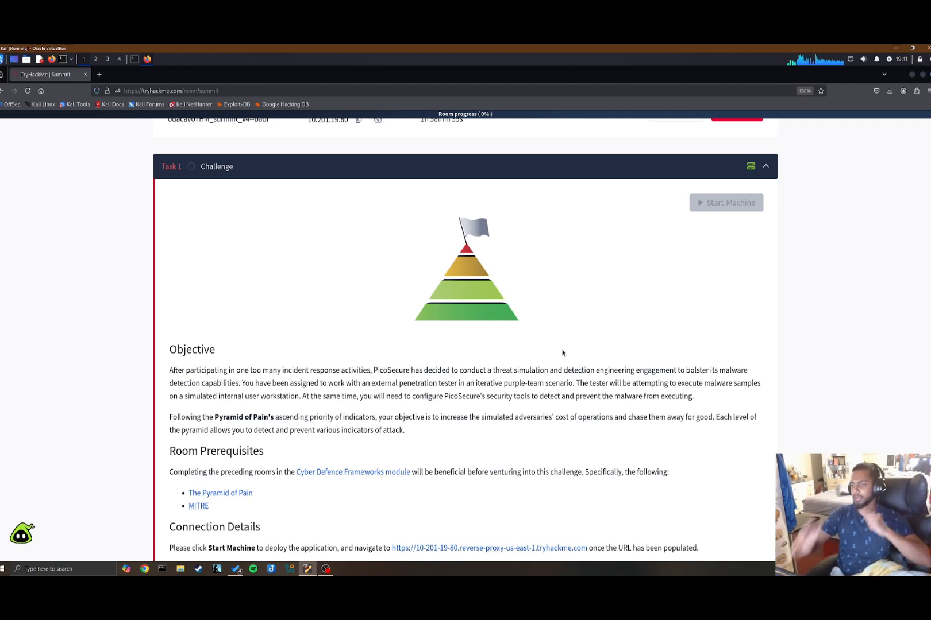
Connect to the TryHackMe VPN from the terminal with sudo openvpn ~/Downloads/br4ndyb0i.ovpn, entering the sudo password.
scroll(485, 372, down, 3)
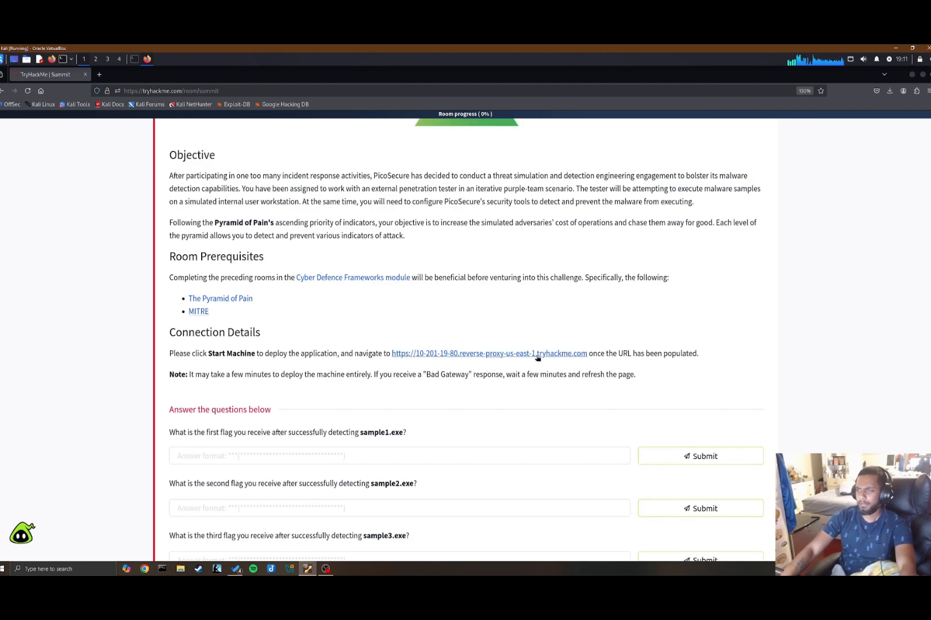
scroll(557, 356, up, 3)
scroll(557, 354, up, 3)
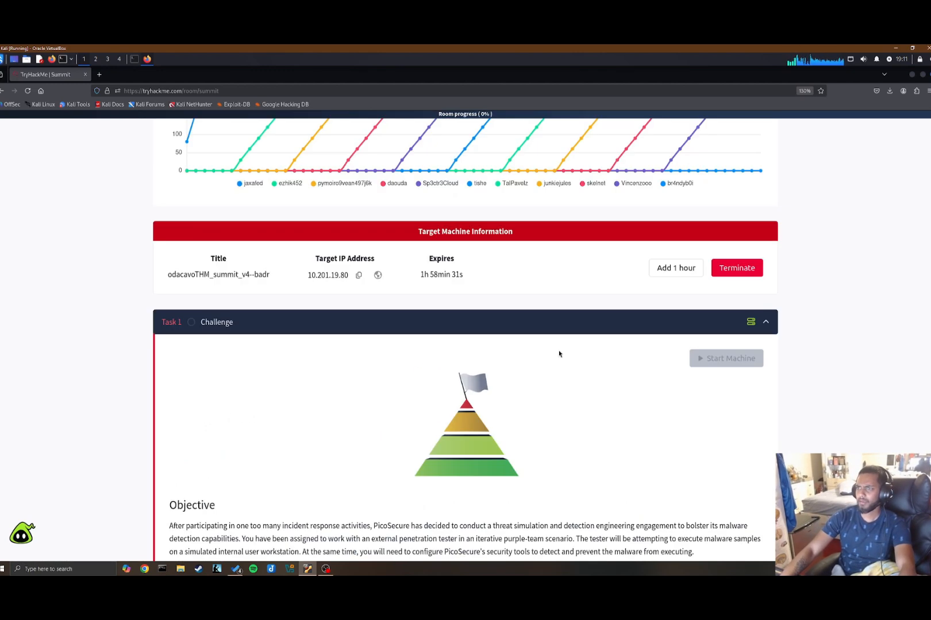
scroll(557, 357, down, 4)
click(138, 61)
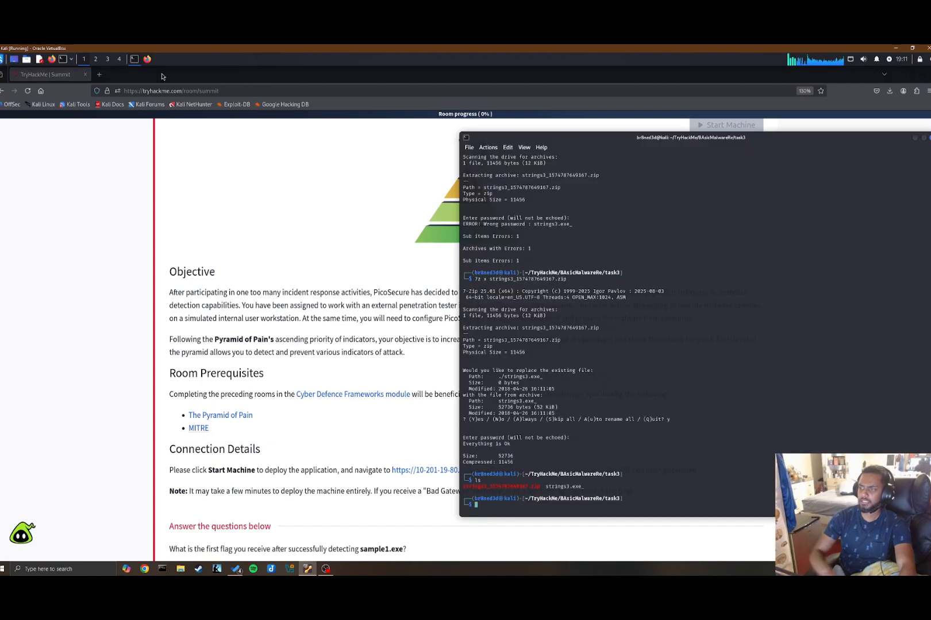
text(sudo open)
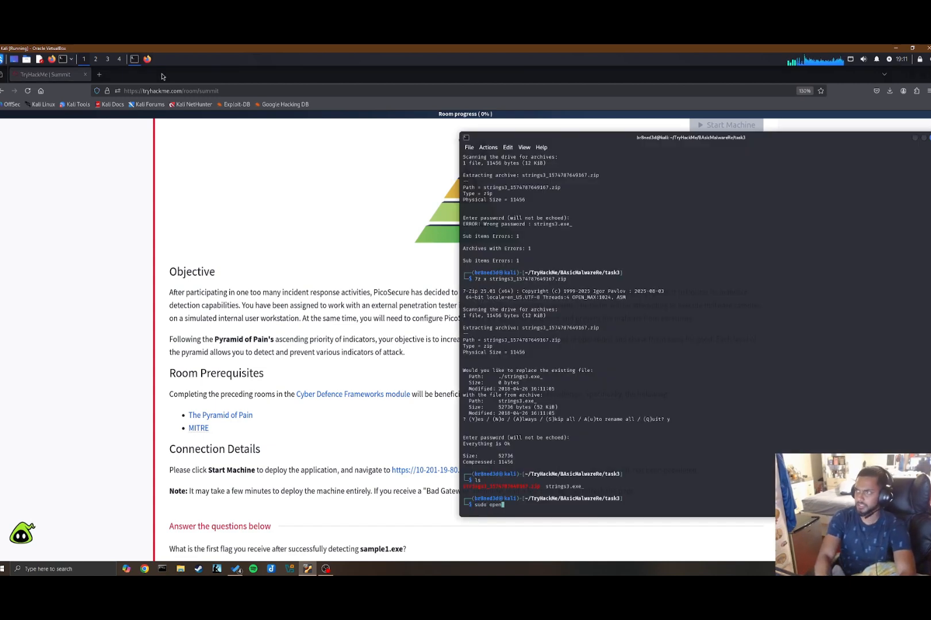
text(vpn ~/)
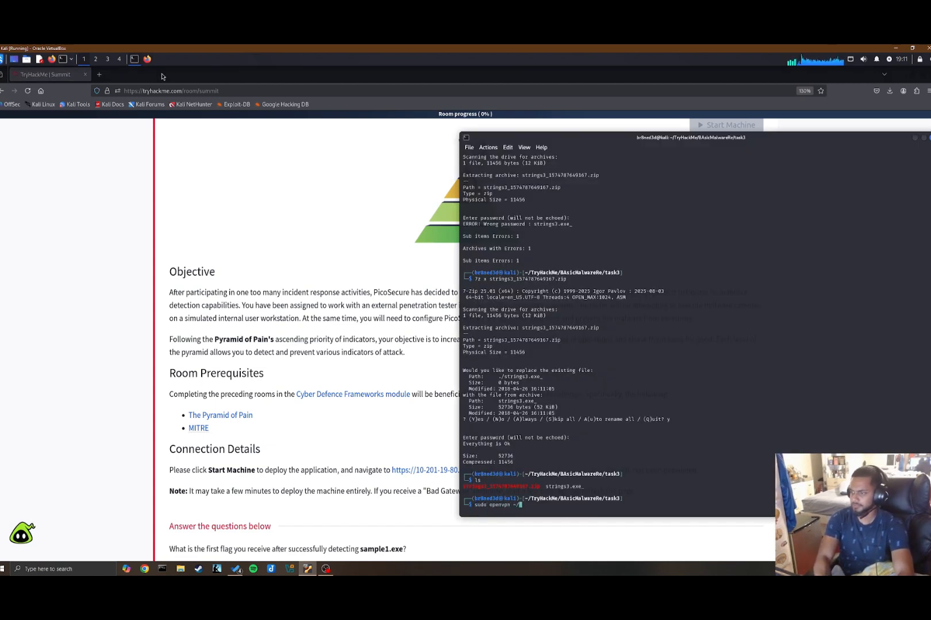
text(Downloads/br4ndyb0i.ovpn)
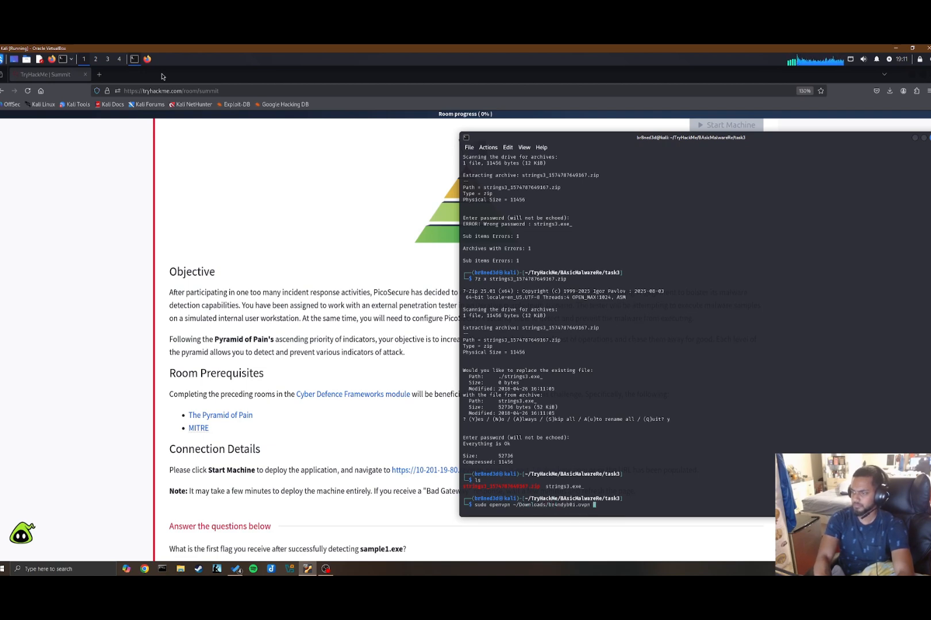
key(Return)
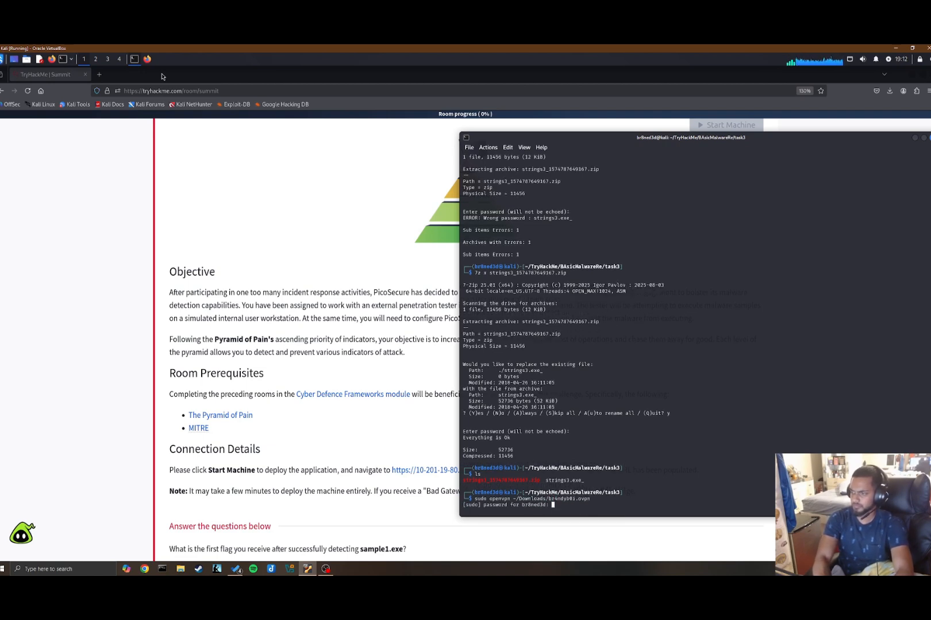
key(Return)
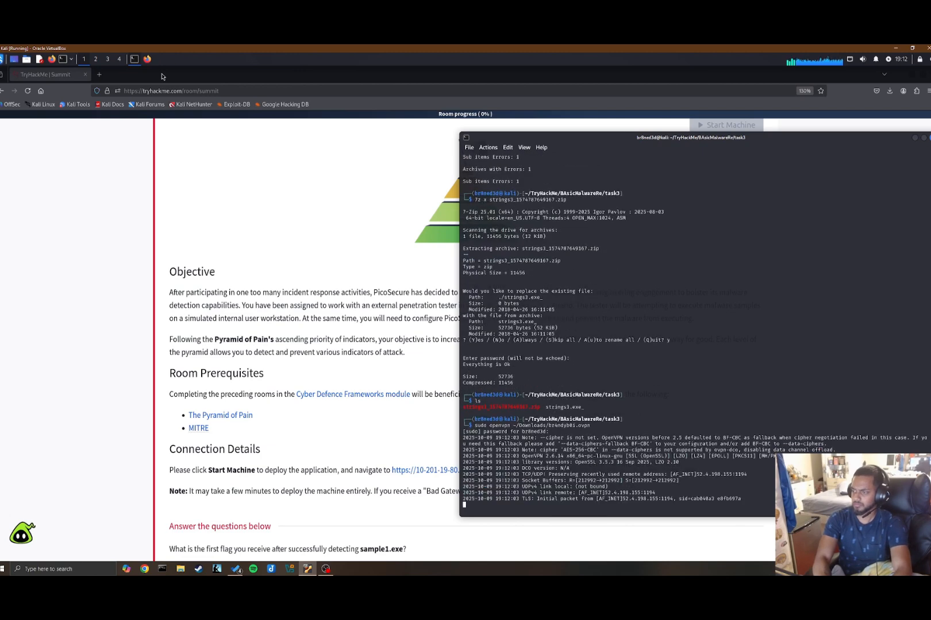
Open the lab URL given in the task's Connection Details and enlarge the PicoSecure page to 140%.
key(ctrl+shift+t)
drag(424, 461, 430, 471)
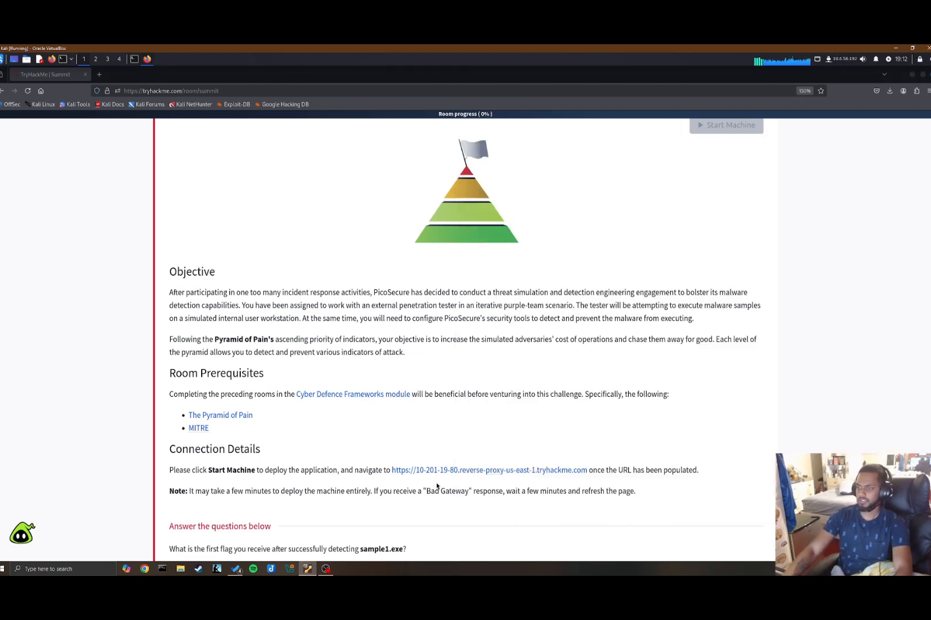
click(439, 471)
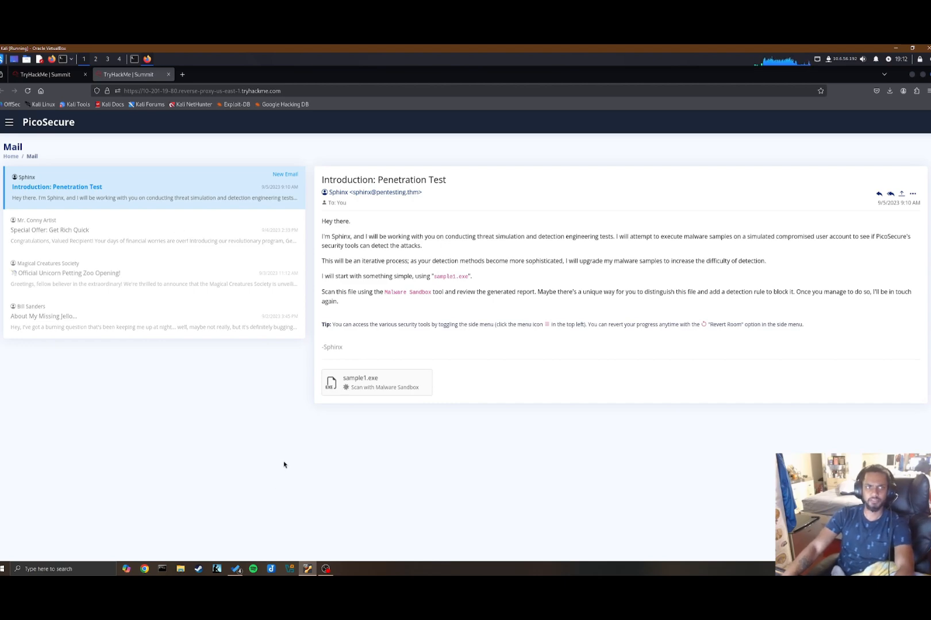
key(ctrl+plus)
key(ctrl+plus)
key(ctrl+plus)
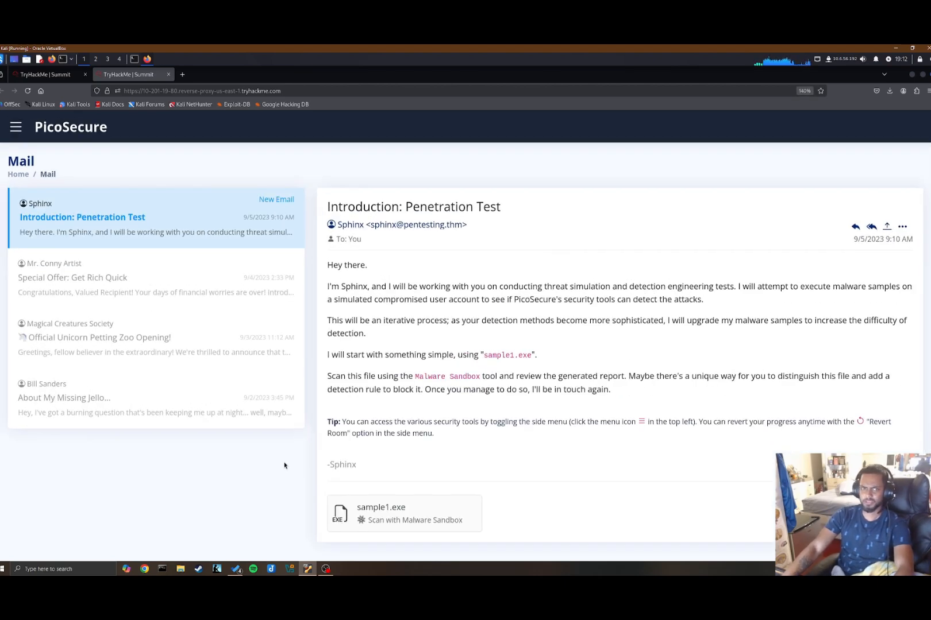
key(ctrl+plus)
key(ctrl+plus)
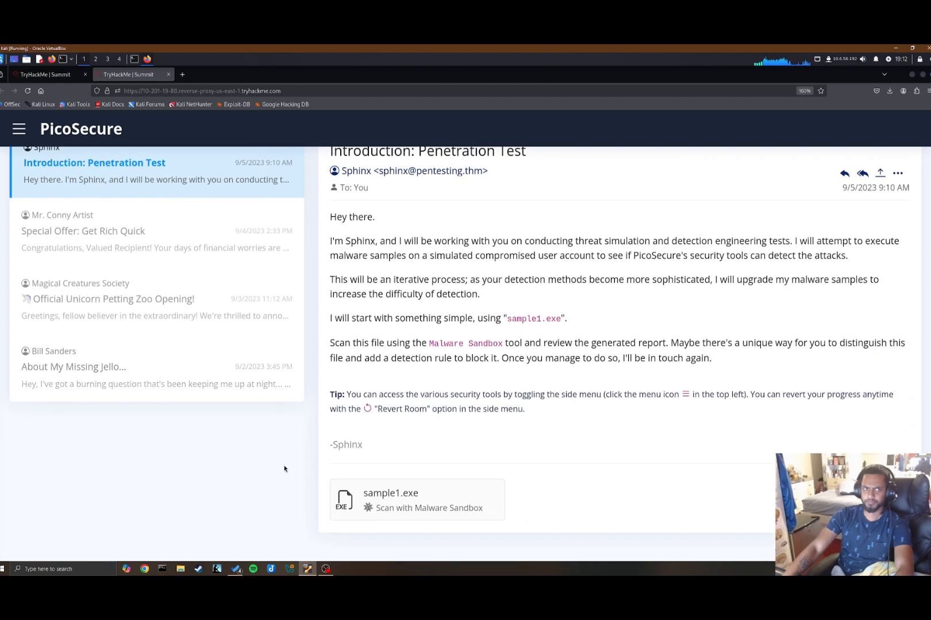
scroll(284, 468, up, 2)
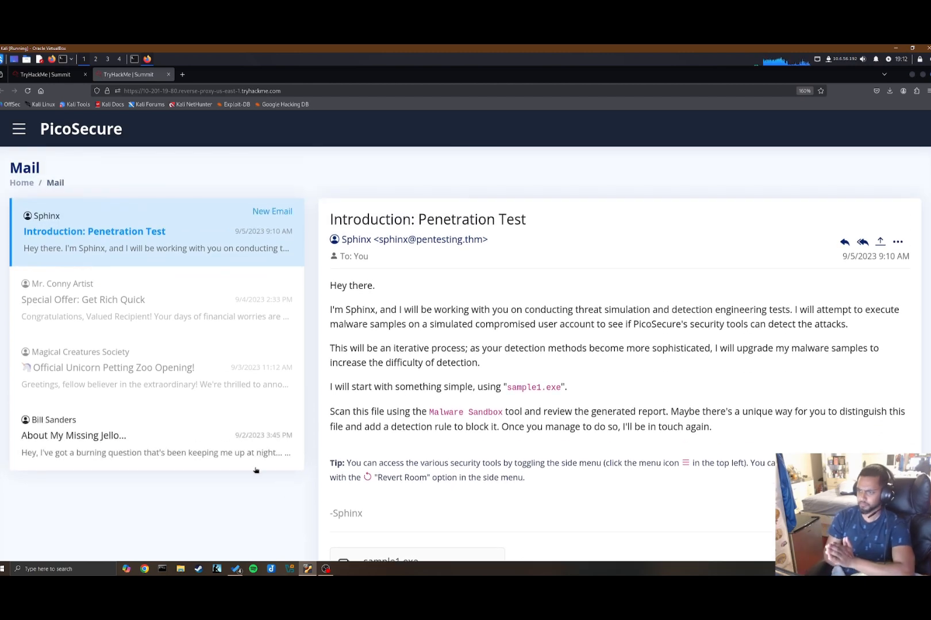
key(ctrl+minus)
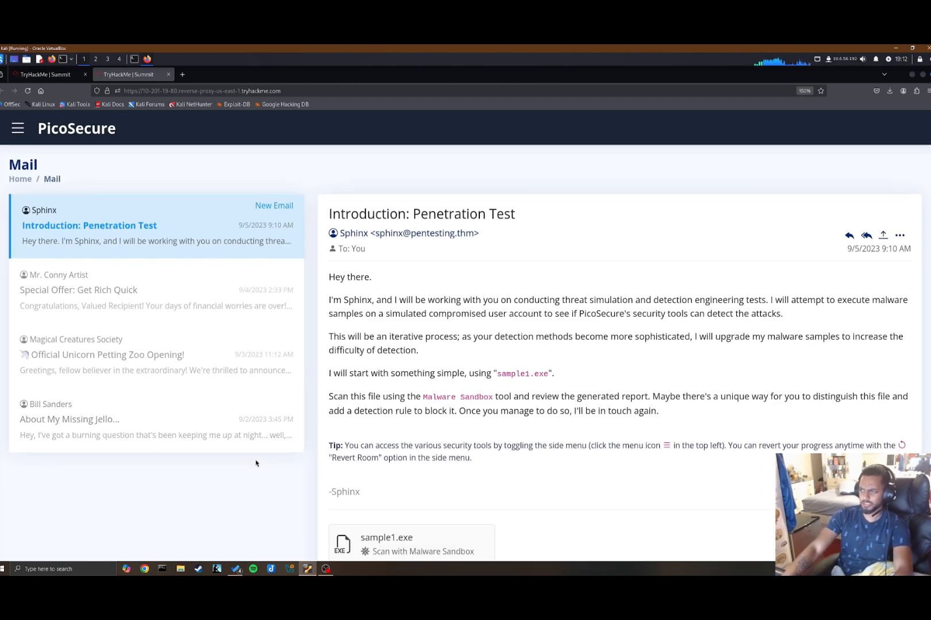
key(ctrl+minus)
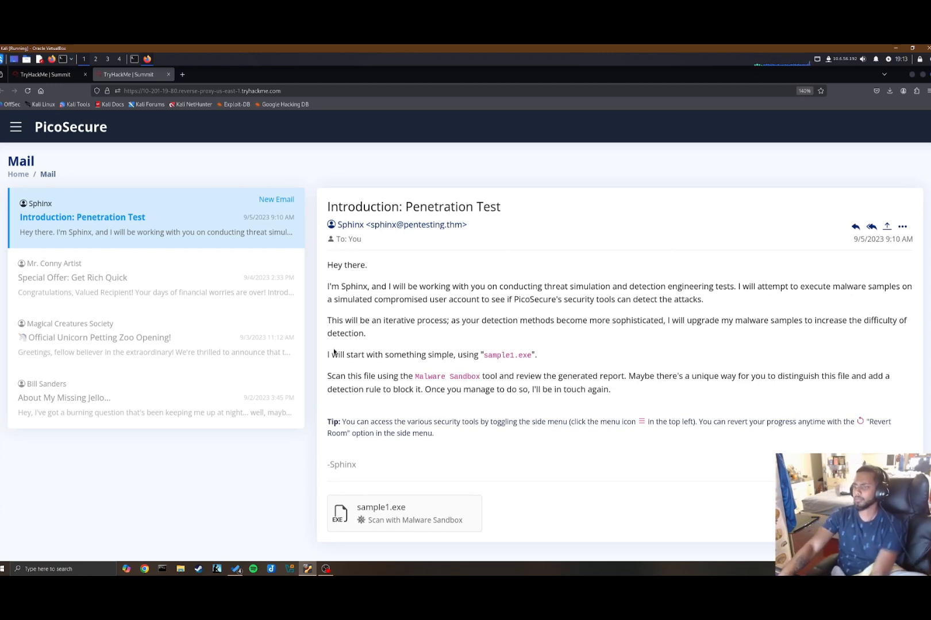
Submit sample1.exe for analysis in the Malware Sandbox and review its general info and behaviour report.
click(19, 130)
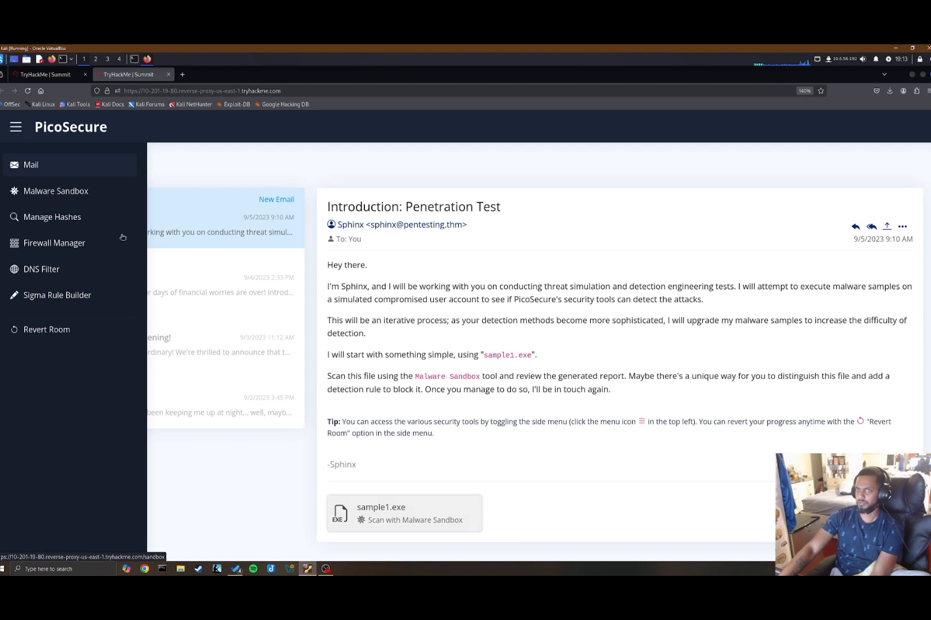
click(83, 194)
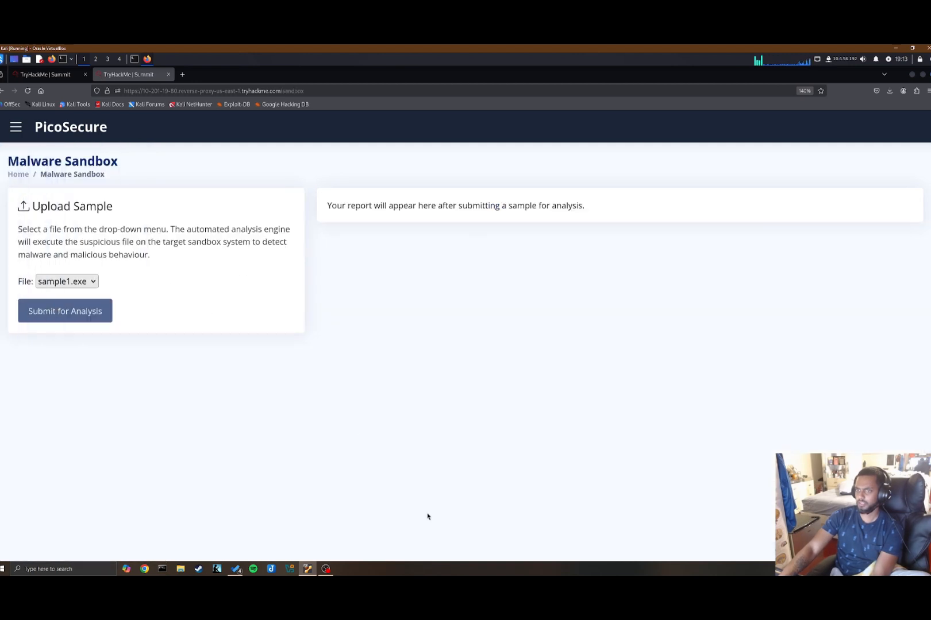
click(66, 282)
click(55, 295)
click(94, 314)
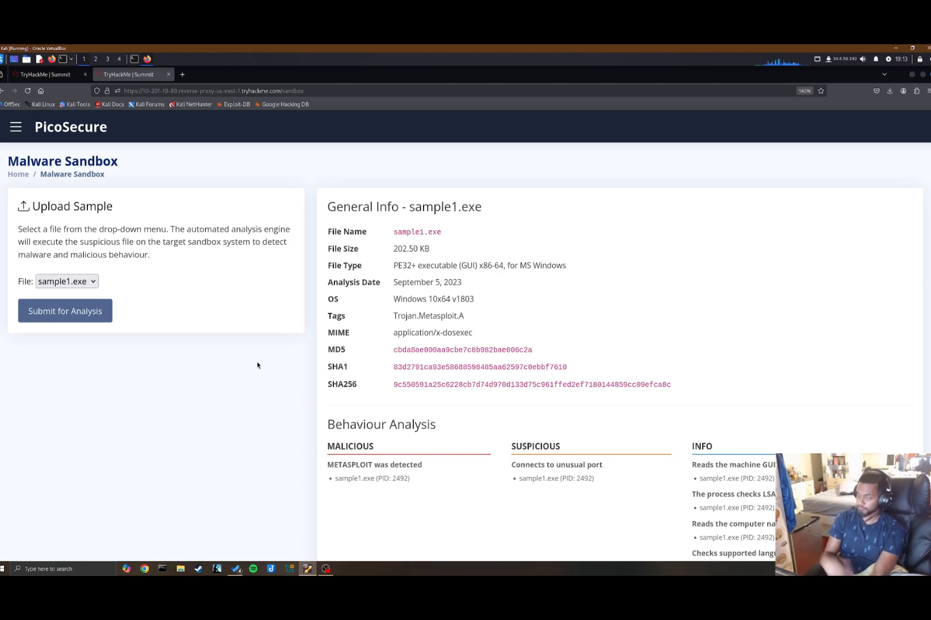
scroll(605, 479, down, 2)
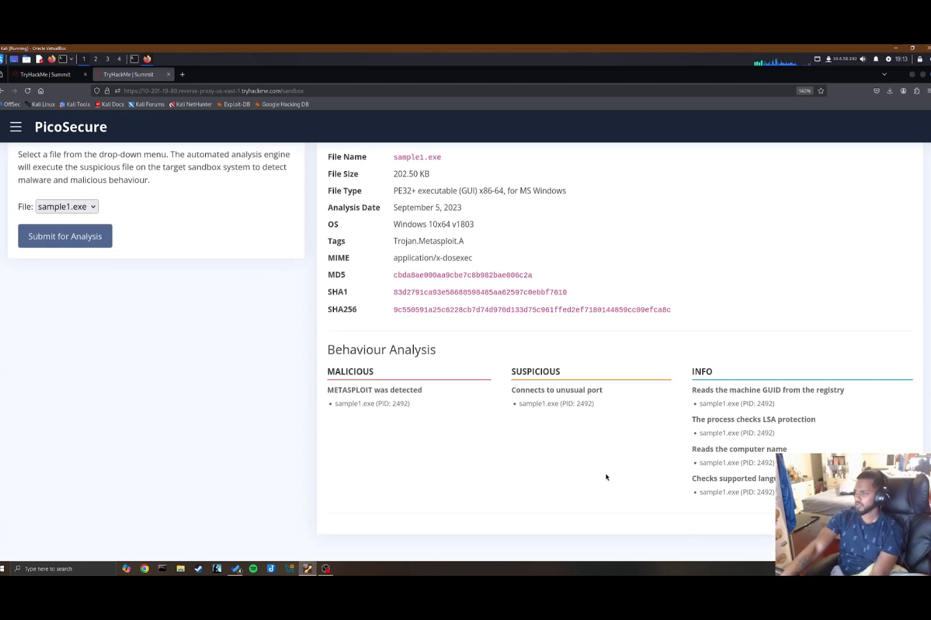
scroll(605, 478, up, 2)
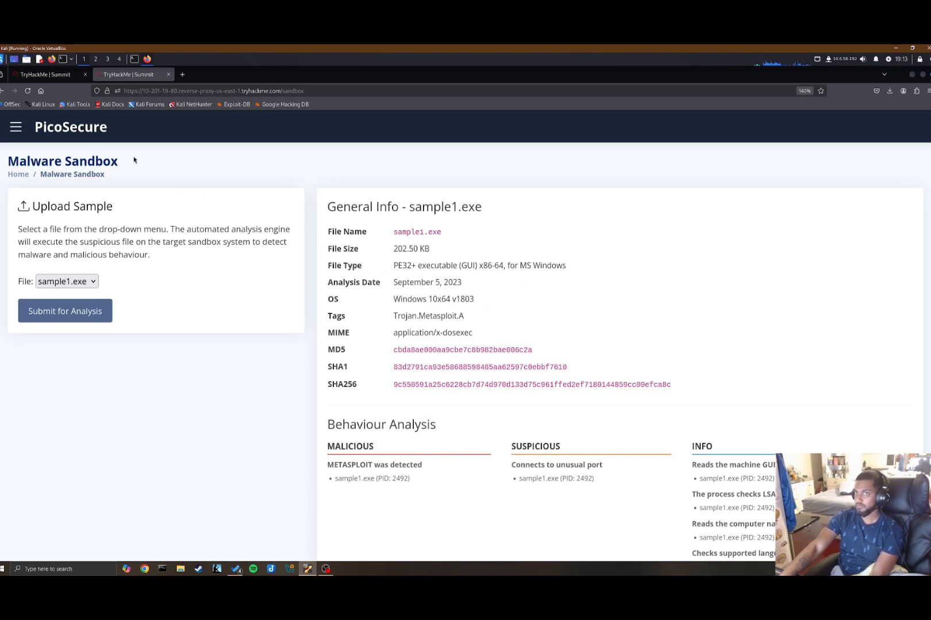
Return to PicoSecure's Mail, read the three other emails and reopen Sphinx's "Introduction: Penetration Test".
click(15, 127)
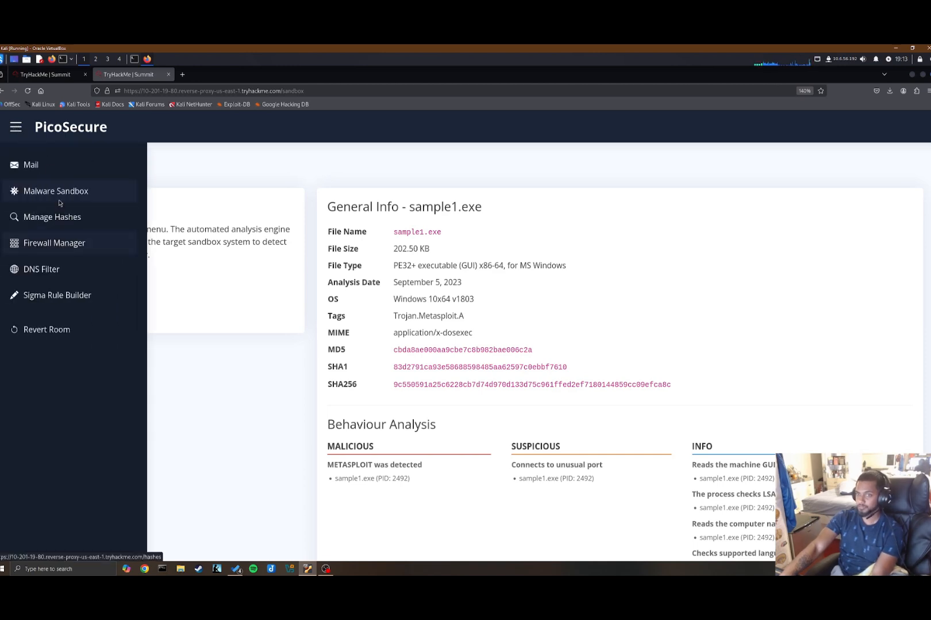
click(57, 172)
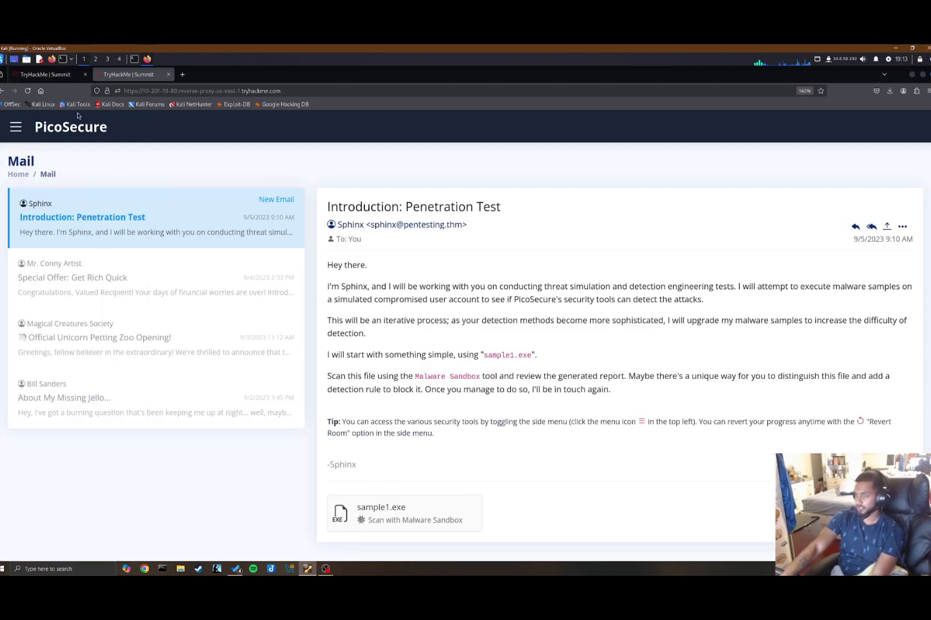
click(131, 299)
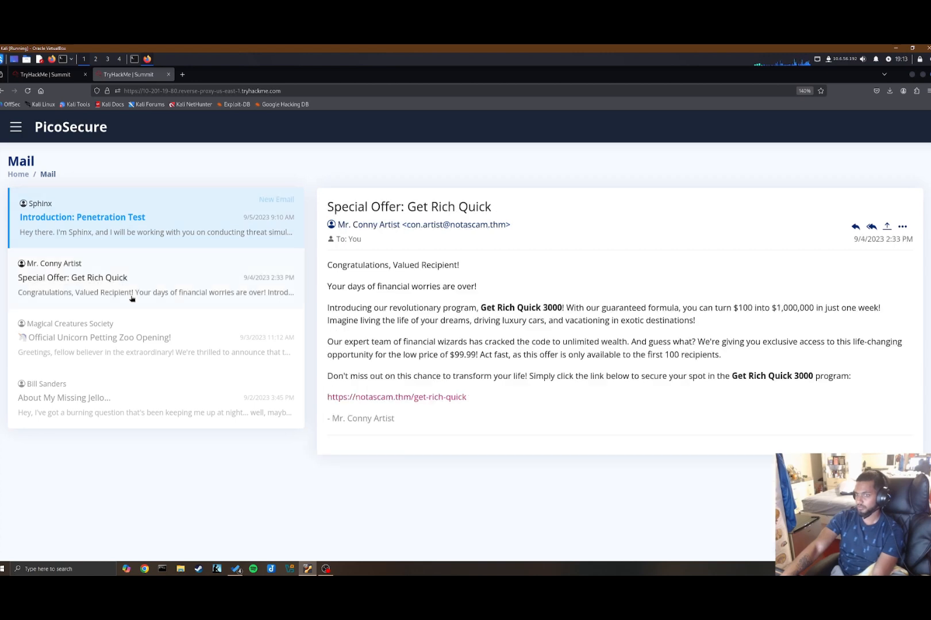
click(176, 345)
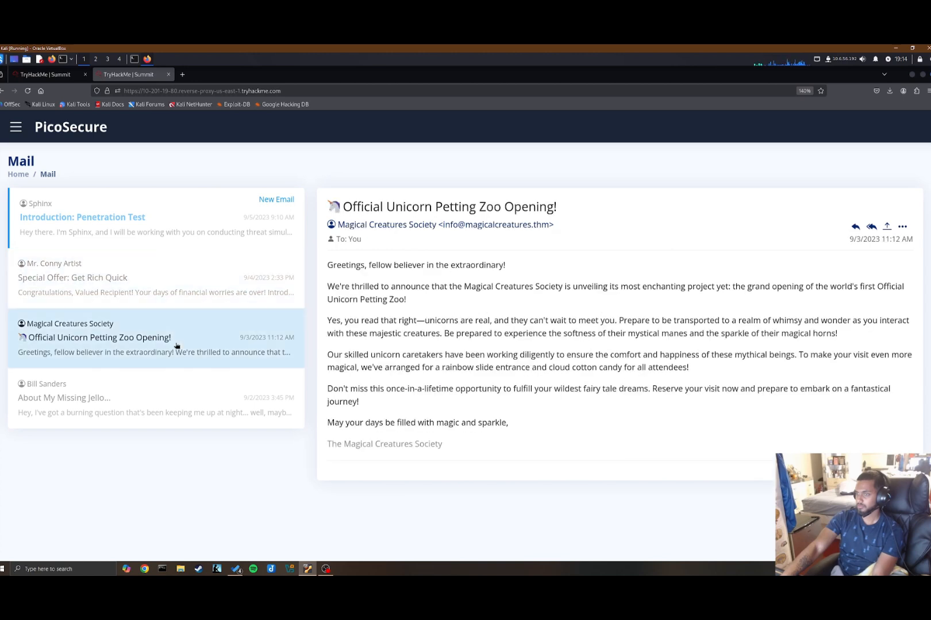
click(187, 409)
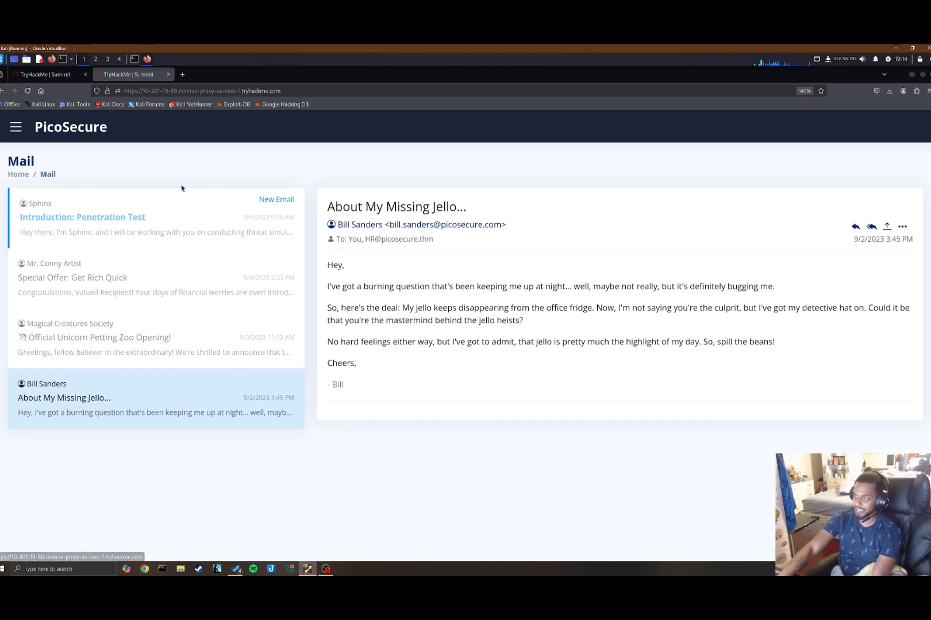
click(154, 222)
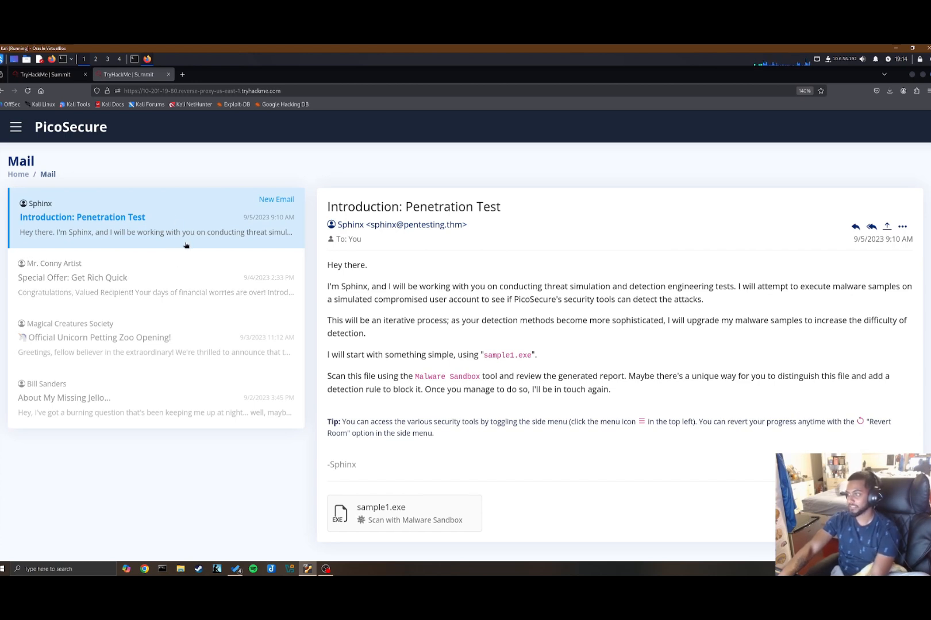
Start a rule in the Sigma Rule Builder, examine the Application Logs conditions and return to Mail.
click(16, 127)
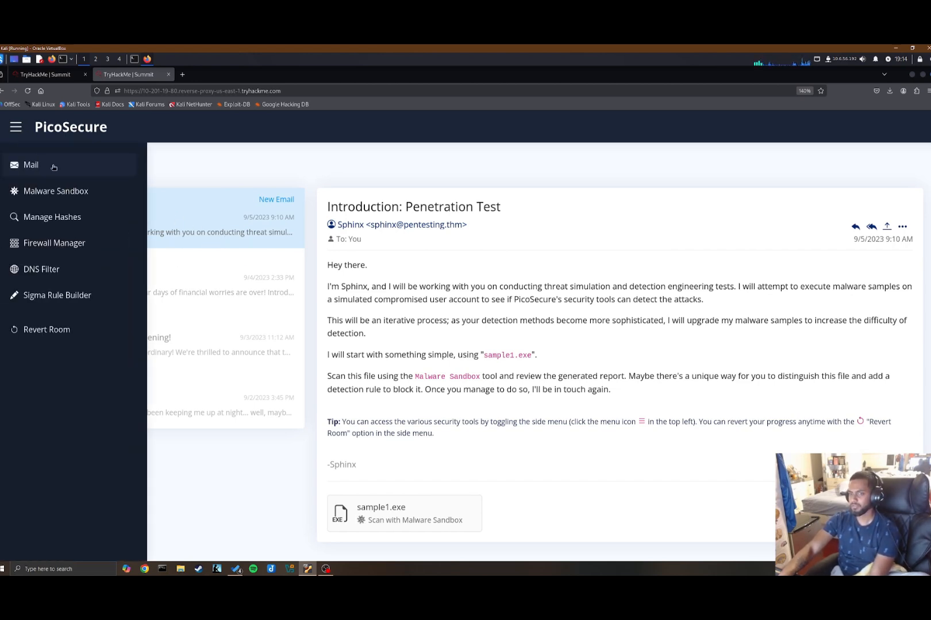
click(78, 298)
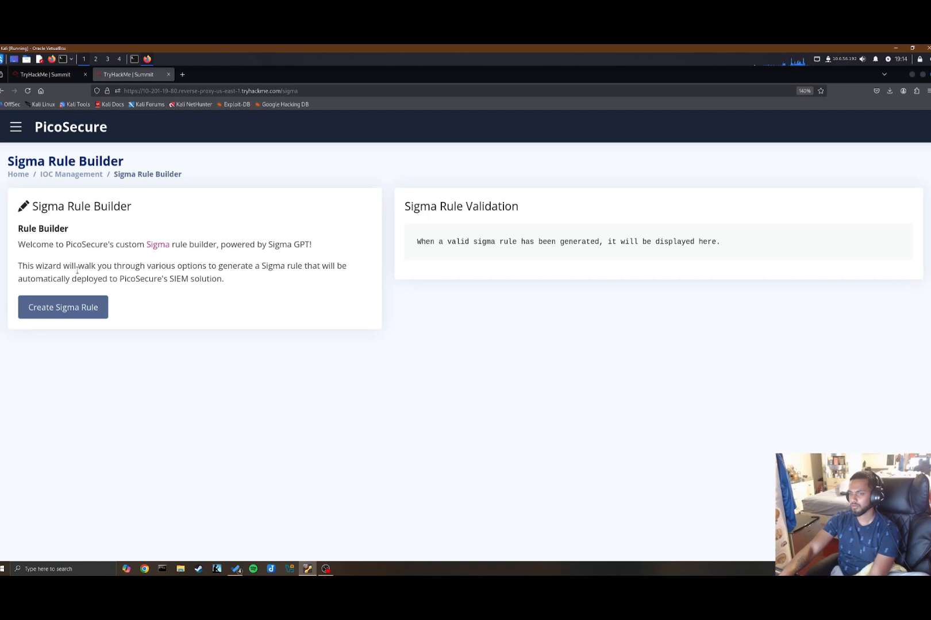
click(72, 303)
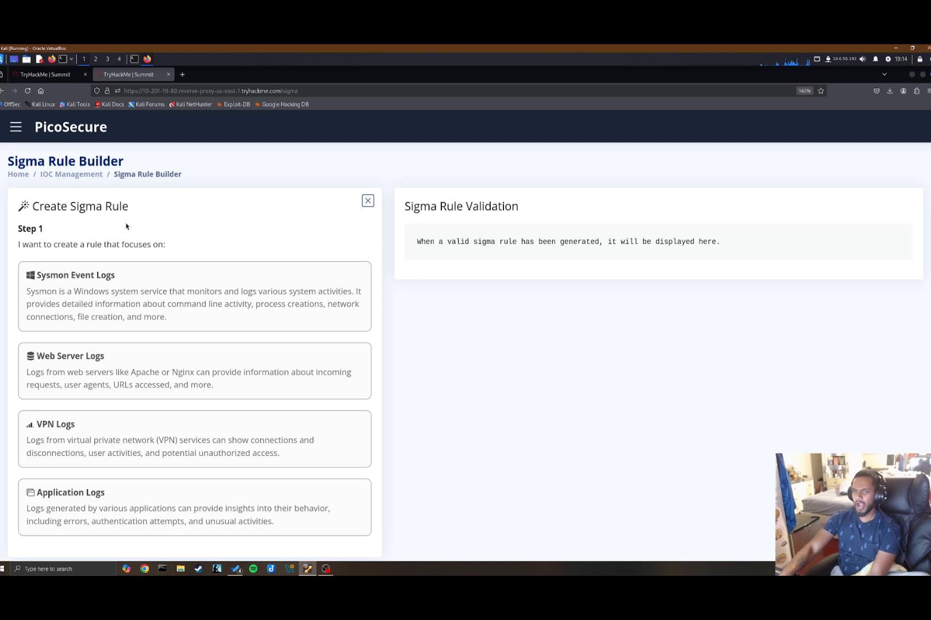
scroll(126, 229, down, 1)
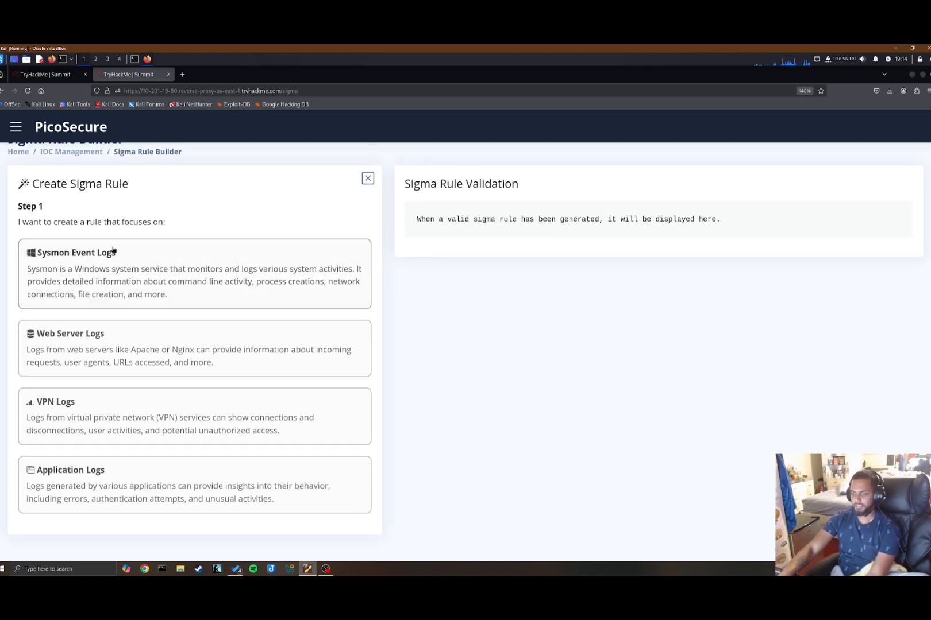
click(127, 489)
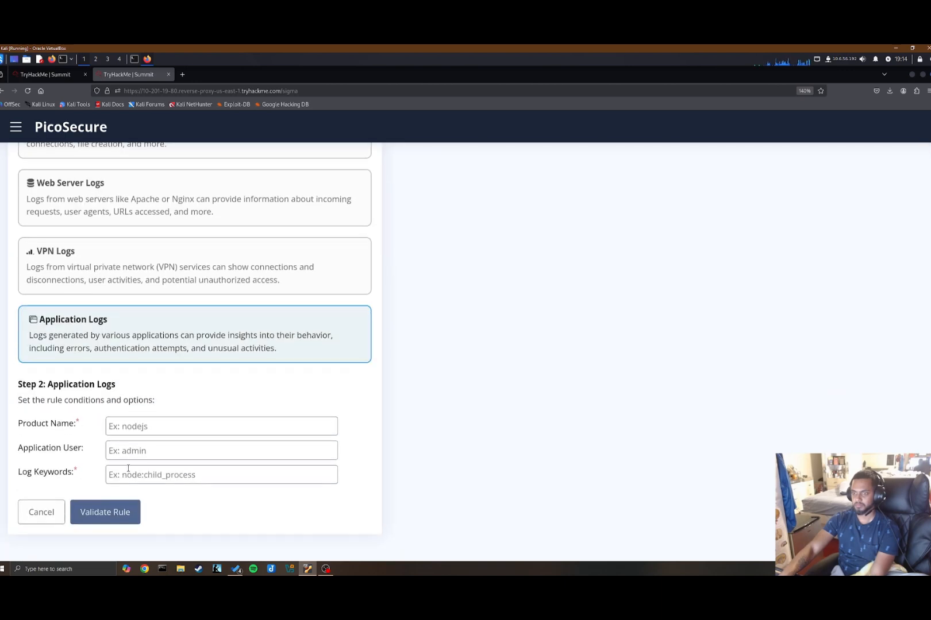
click(130, 423)
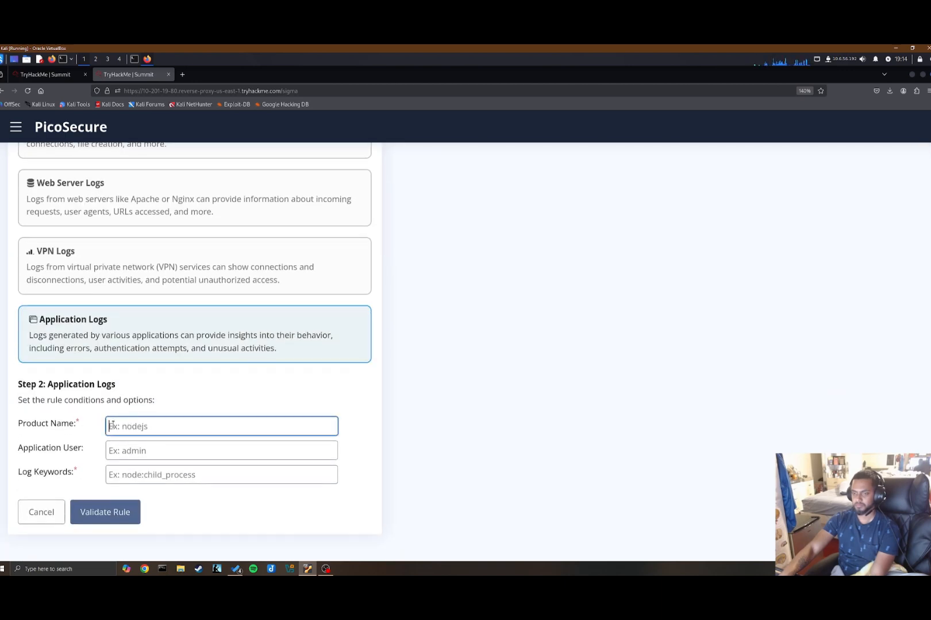
scroll(109, 426, up, 3)
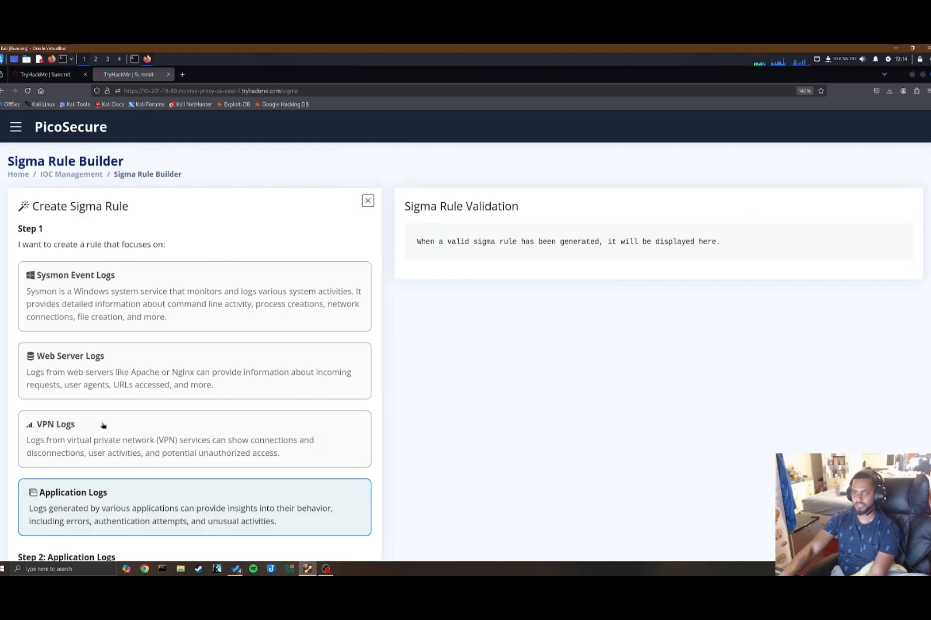
click(26, 175)
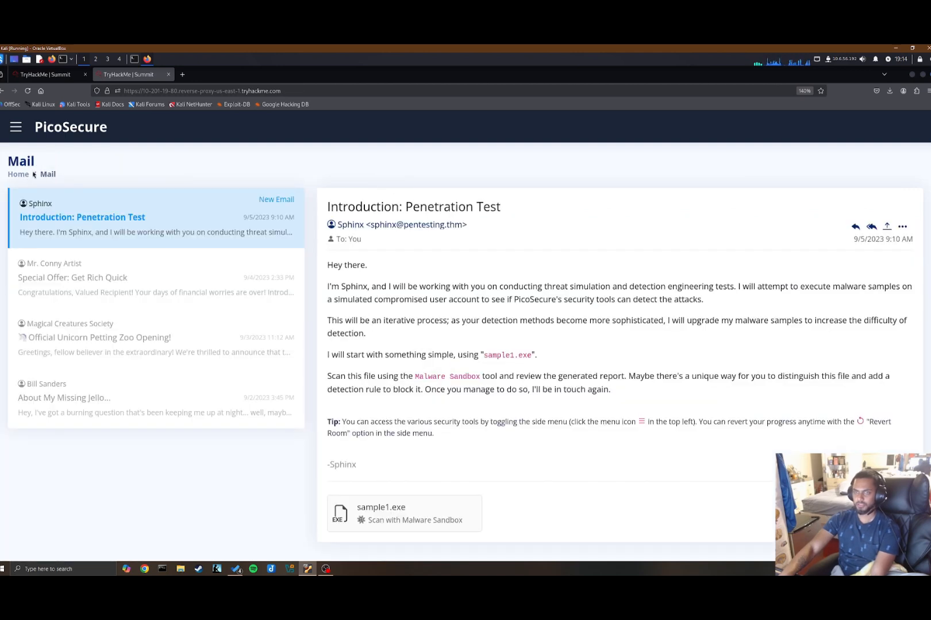
Review the sample1.exe report in the Malware Sandbox and check the flag questions on the TryHackMe Summit room page.
click(15, 126)
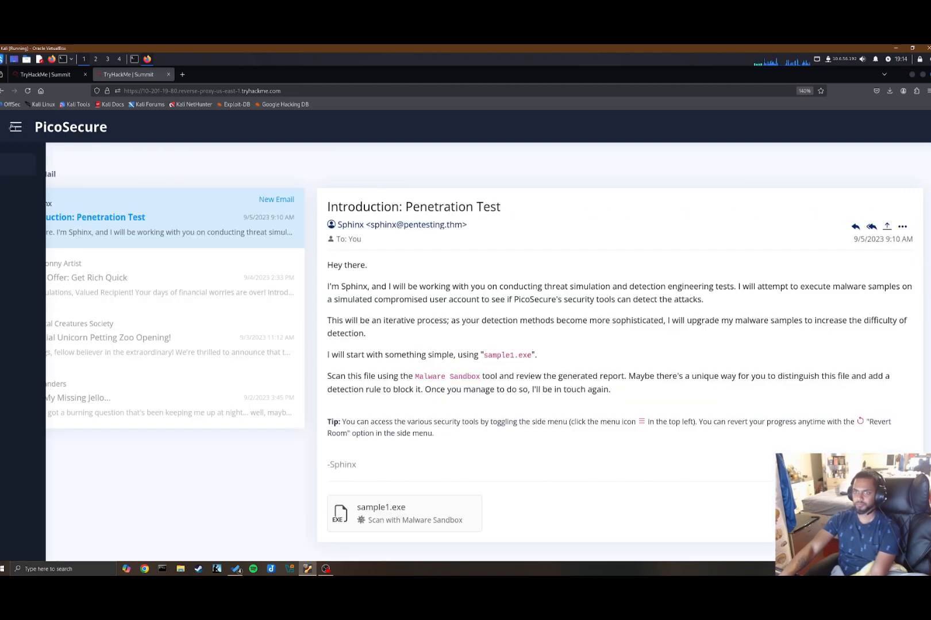
click(64, 188)
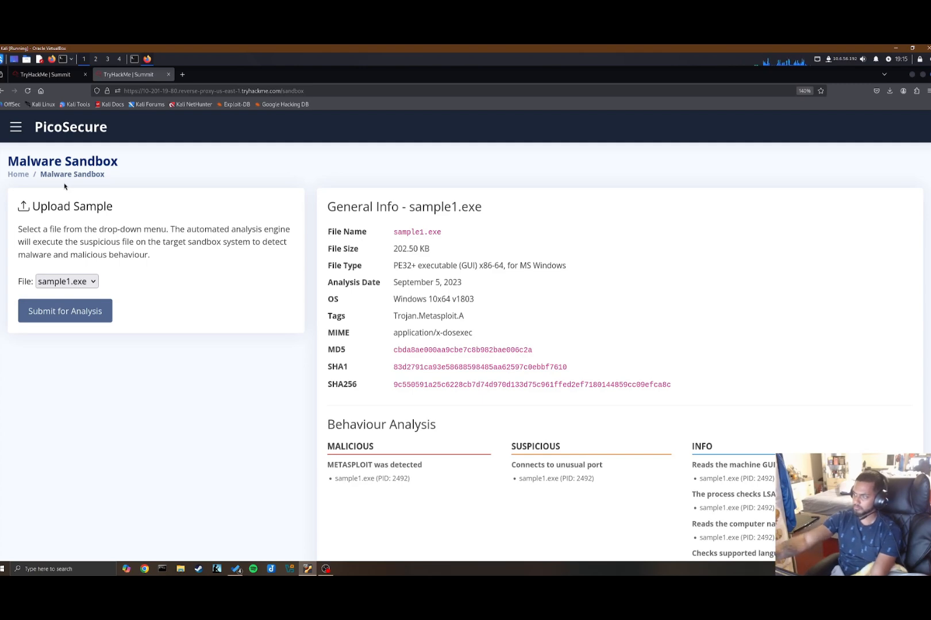
click(51, 73)
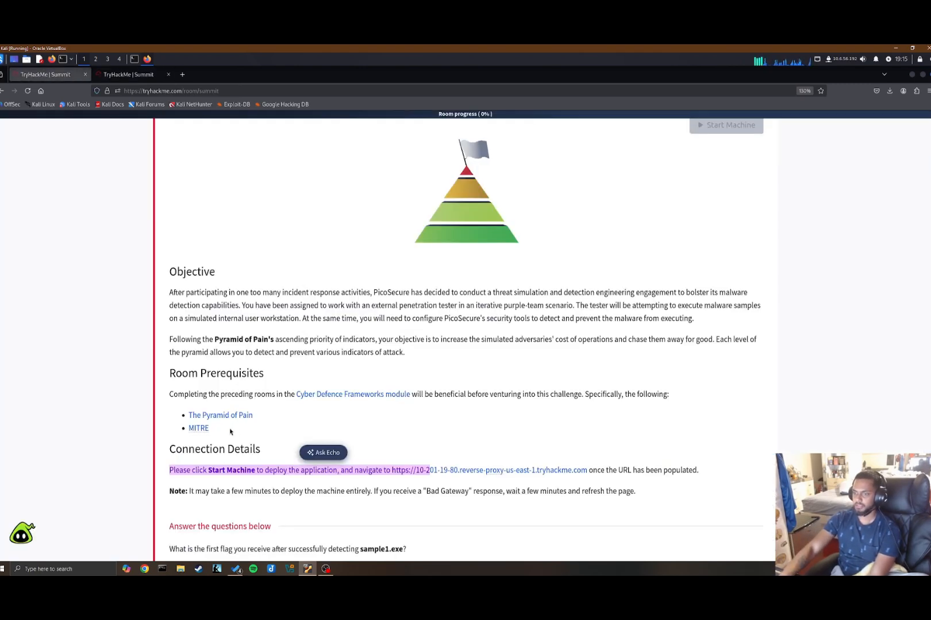
scroll(229, 428, down, 3)
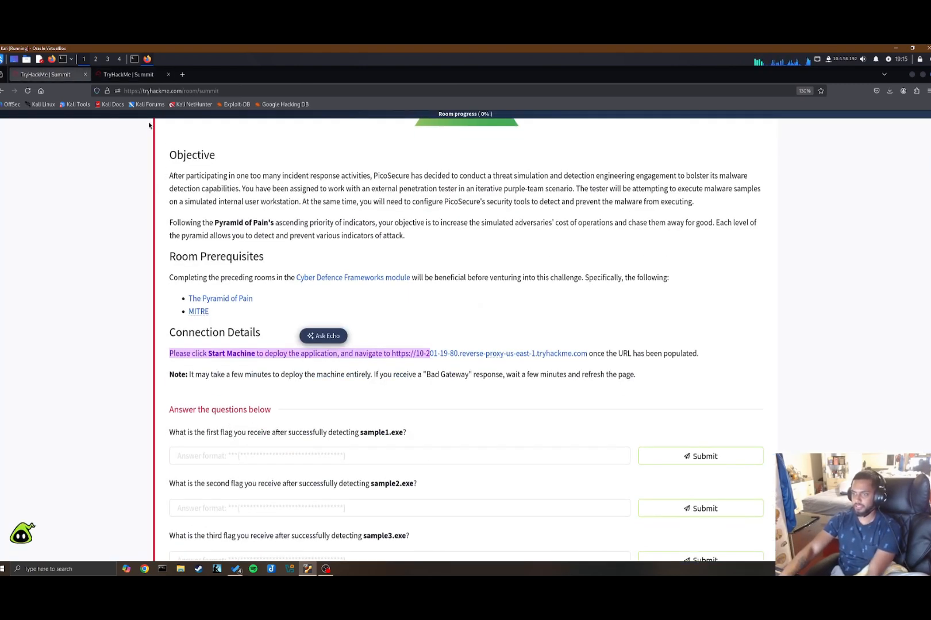
click(144, 79)
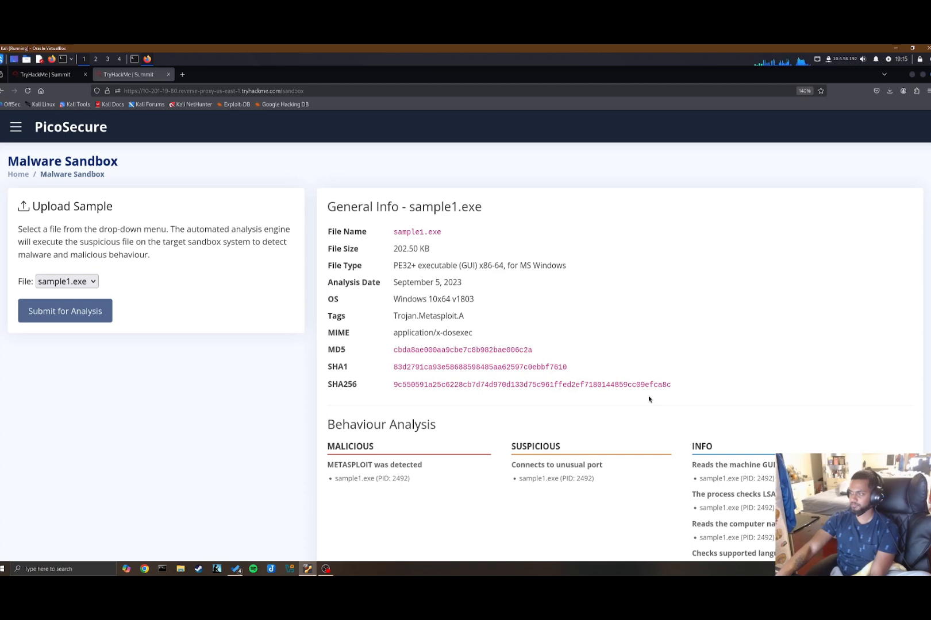
scroll(652, 398, down, 2)
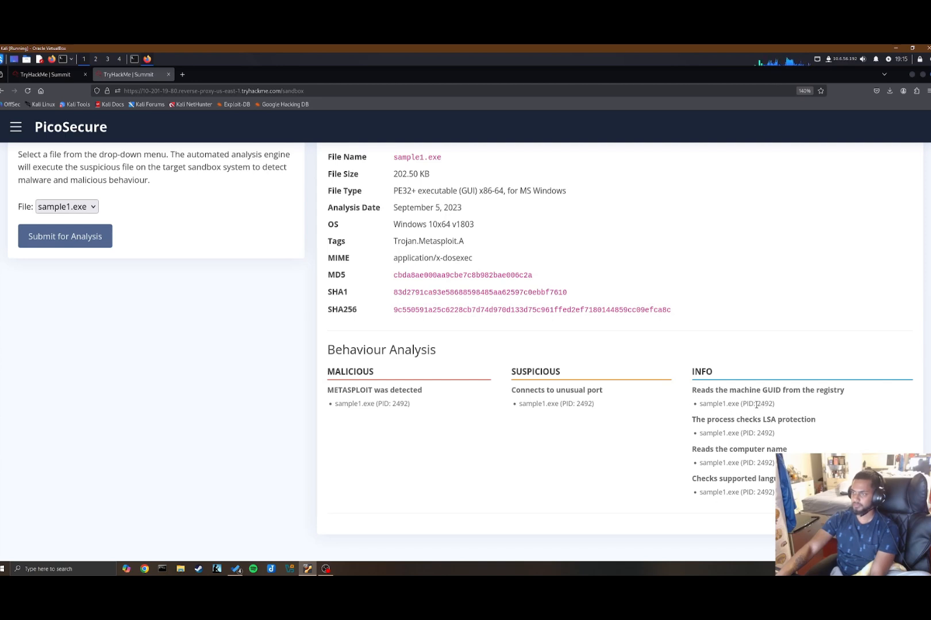
scroll(211, 258, up, 2)
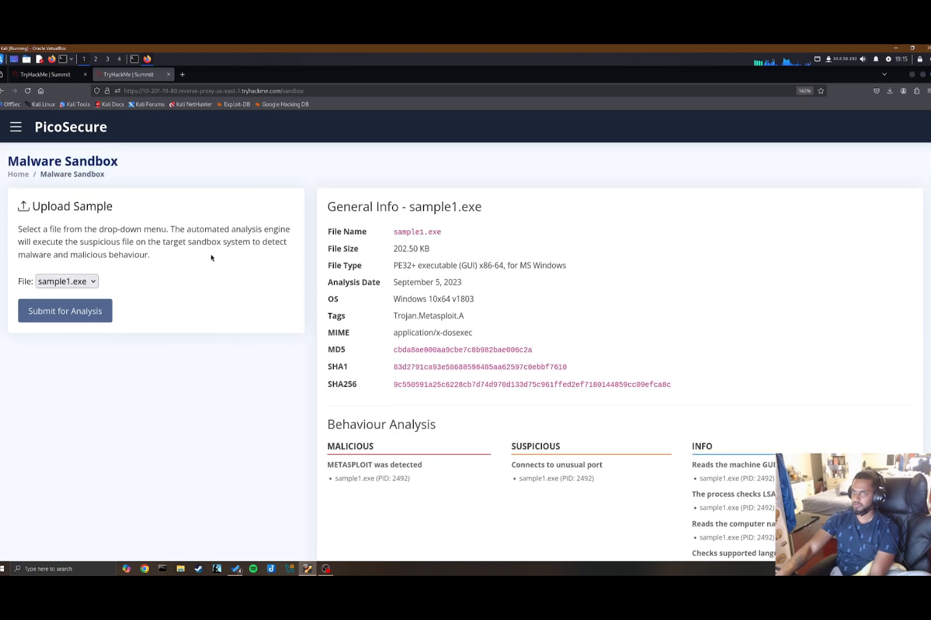
Start a rule in the Sigma Rule Builder and examine the event types offered for Sysmon Event Logs.
click(16, 131)
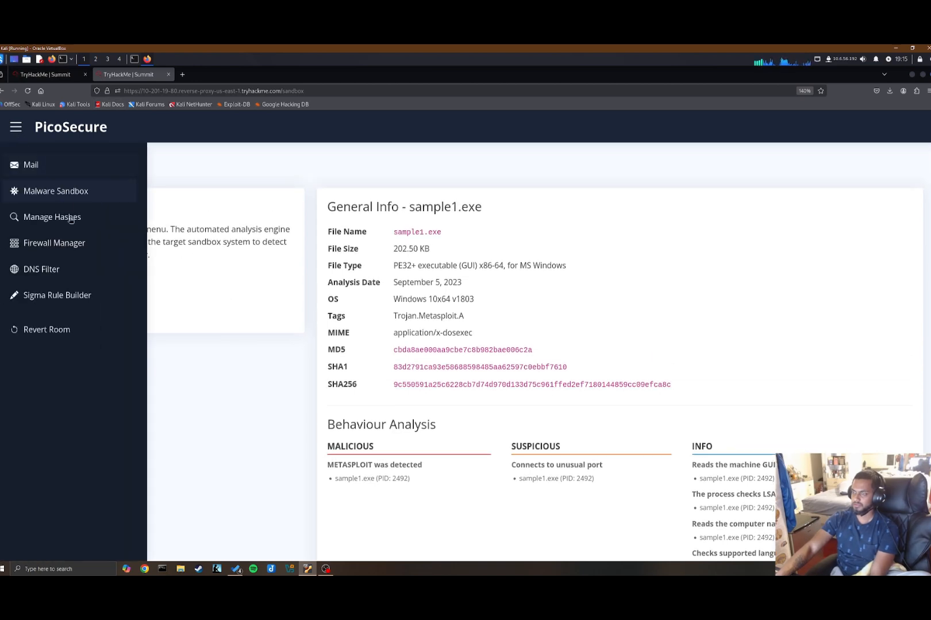
click(61, 301)
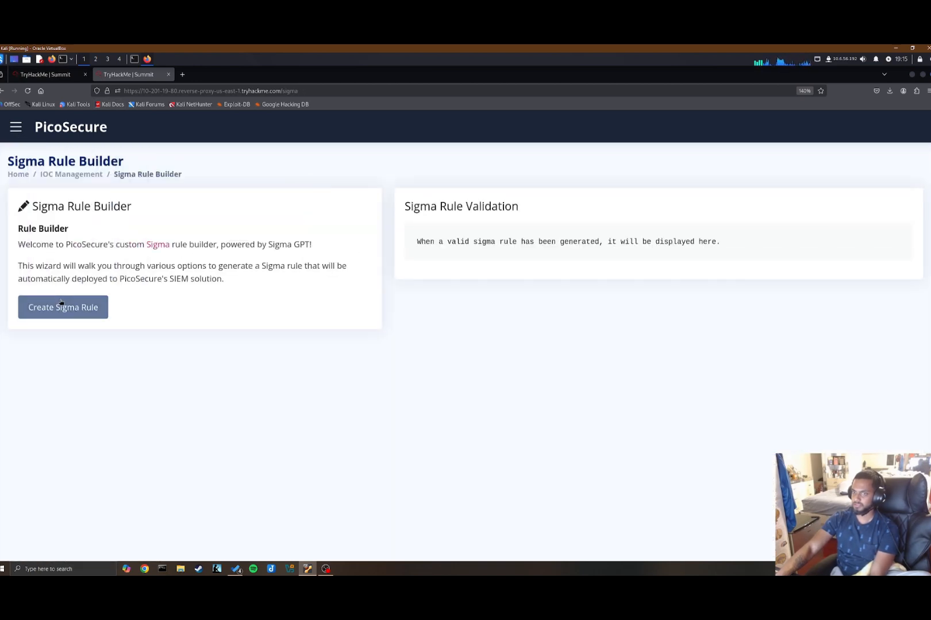
click(67, 306)
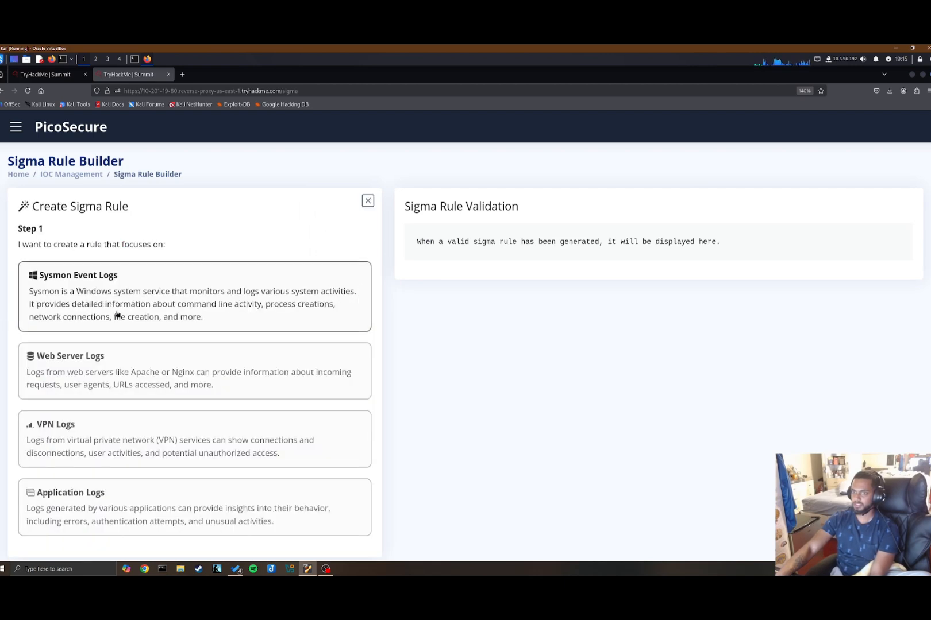
click(204, 309)
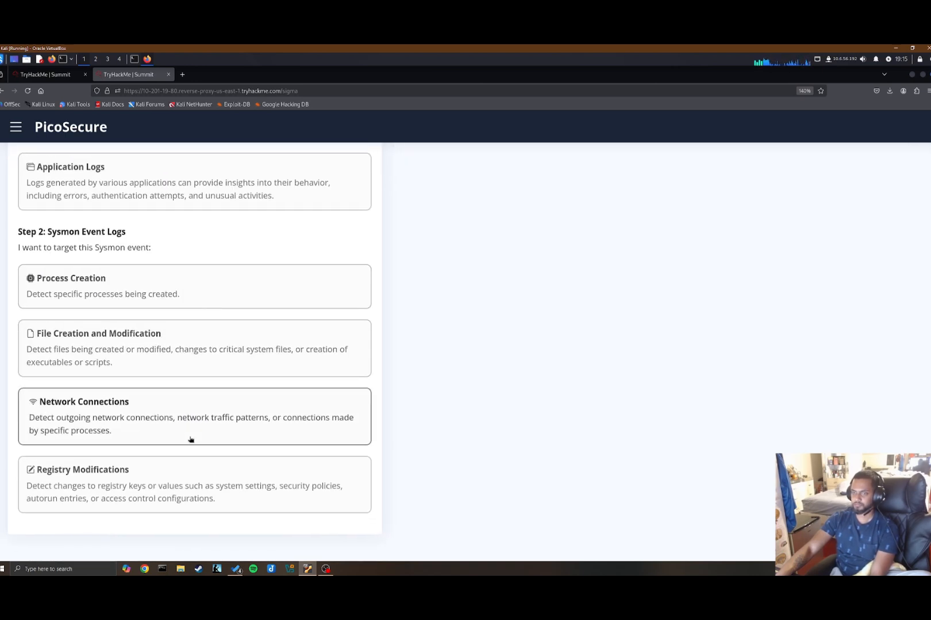
scroll(115, 333, up, 5)
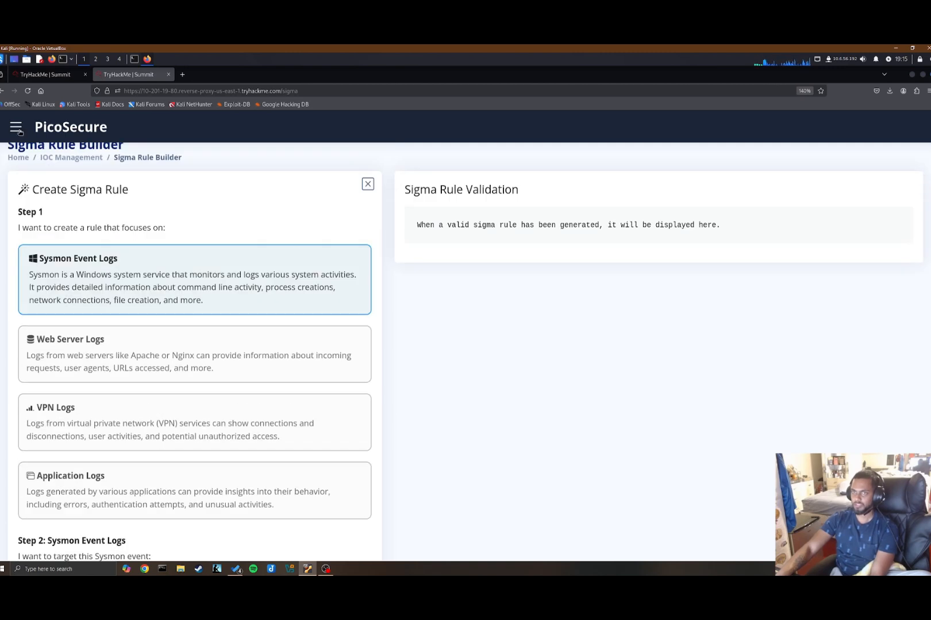
Recheck Sphinx's introduction email in Mail and return to the sample1.exe report in the Malware Sandbox.
click(17, 127)
click(41, 164)
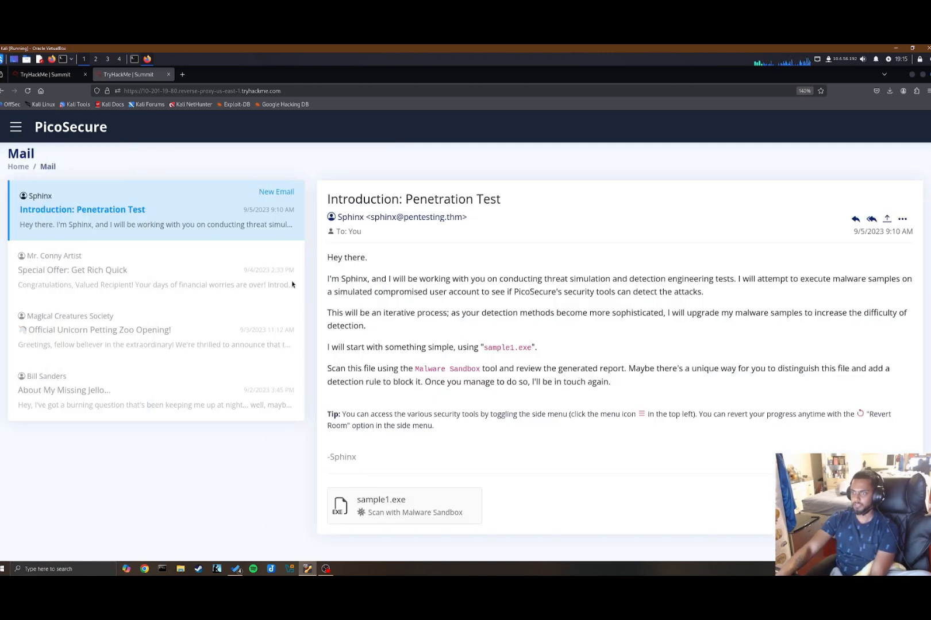
click(17, 128)
click(55, 190)
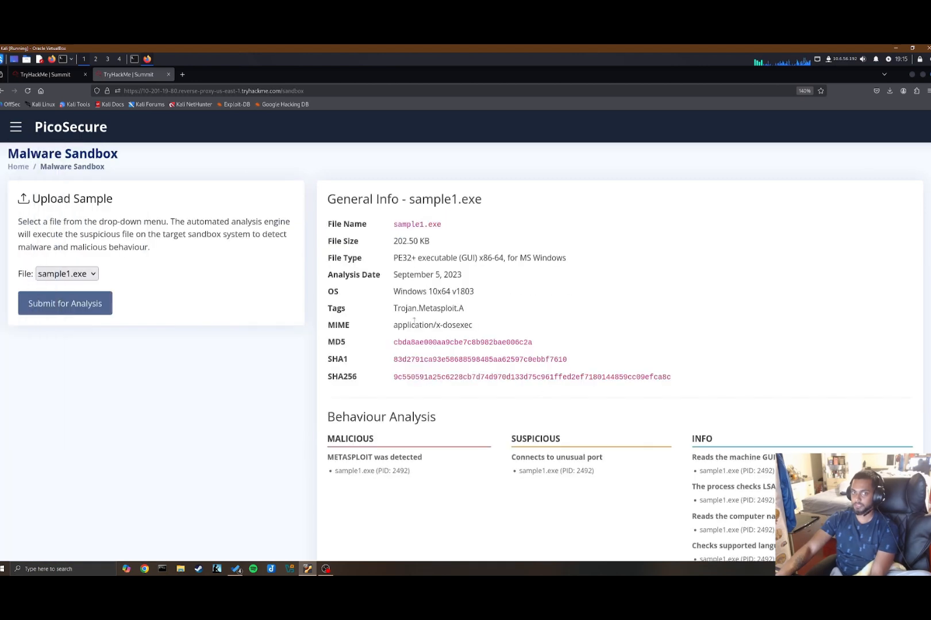
Copy sample1.exe's Behaviour Analysis entries from Malicious through "Checks supported languages" into a new Notepad document and place it beside the report.
scroll(626, 443, down, 1)
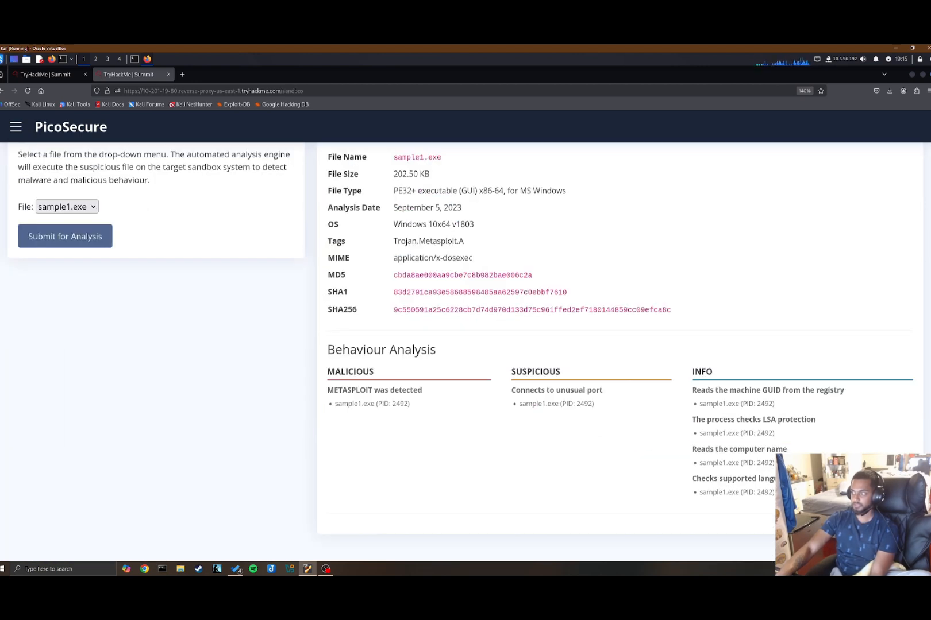
drag(775, 463, 318, 378)
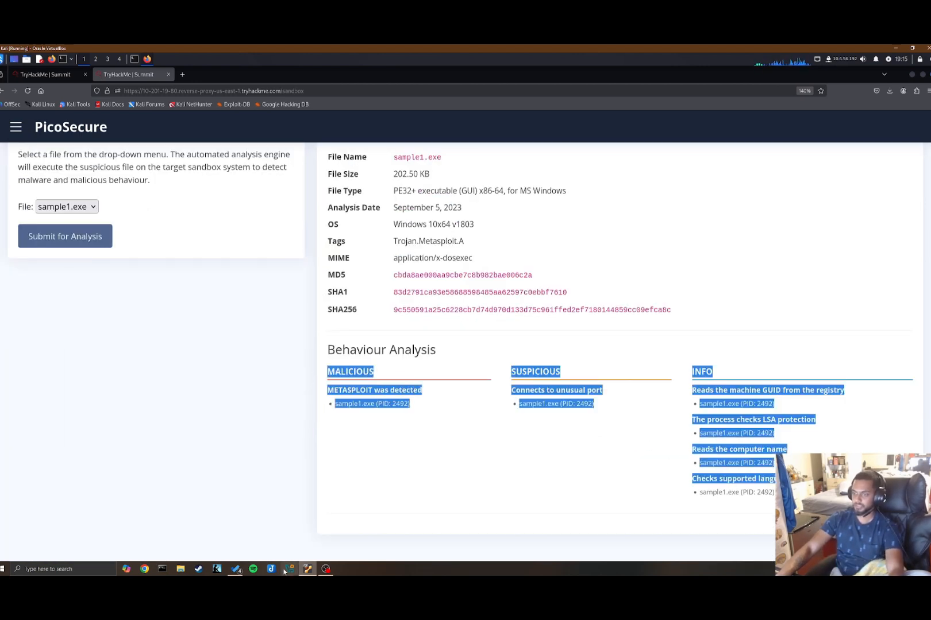
click(68, 568)
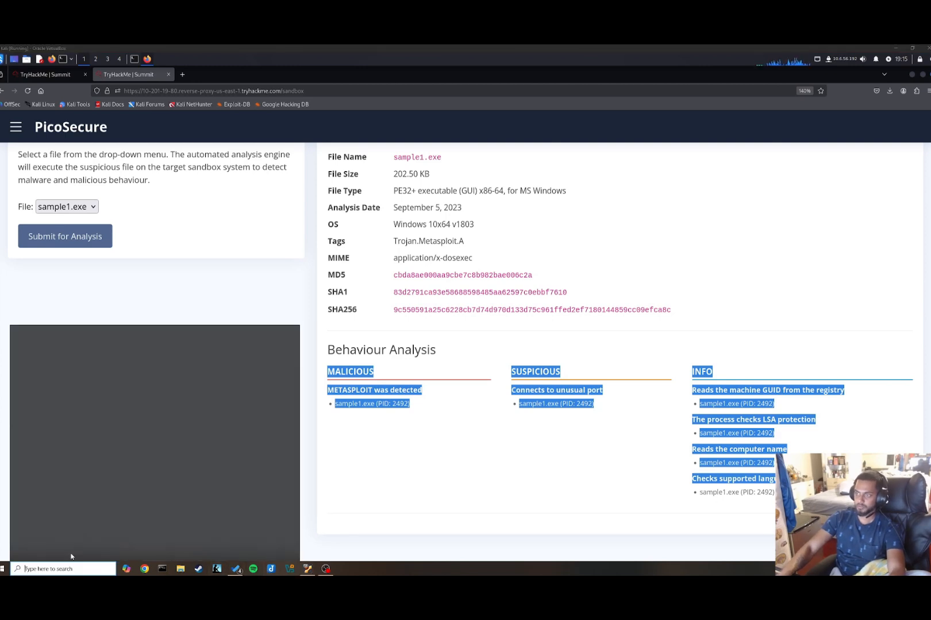
text(notepad)
key(Return)
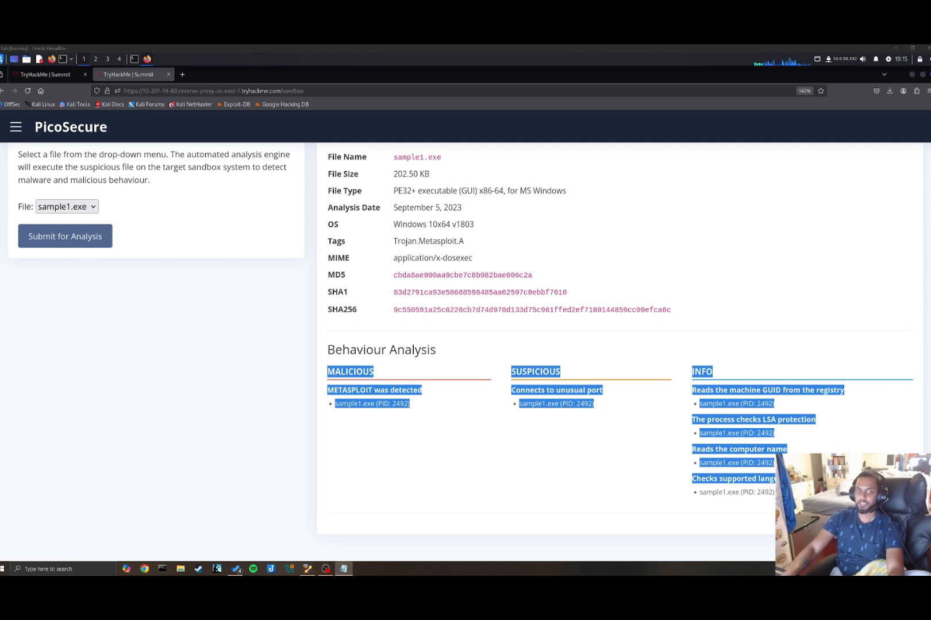
drag(1, 276, 597, 210)
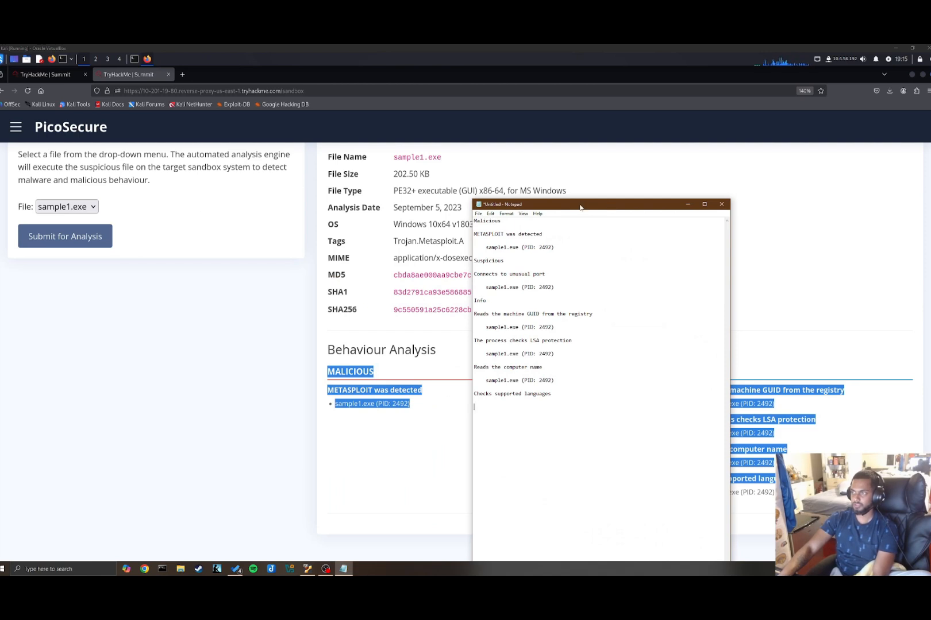
drag(580, 207, 783, 184)
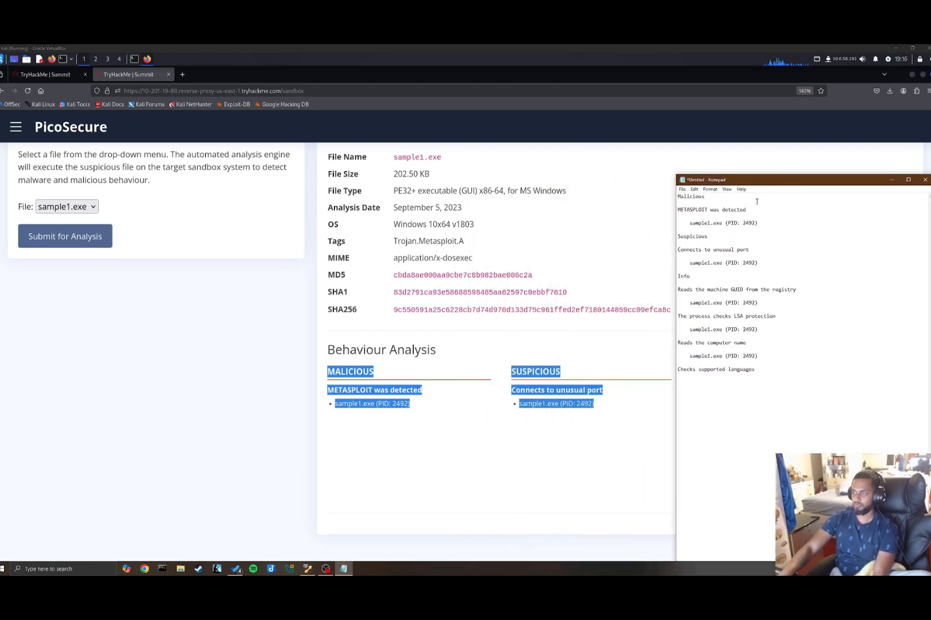
Look at the Sigma Rule Builder, then examine the Manage Hashes page alongside the Notepad notes.
scroll(569, 386, up, 3)
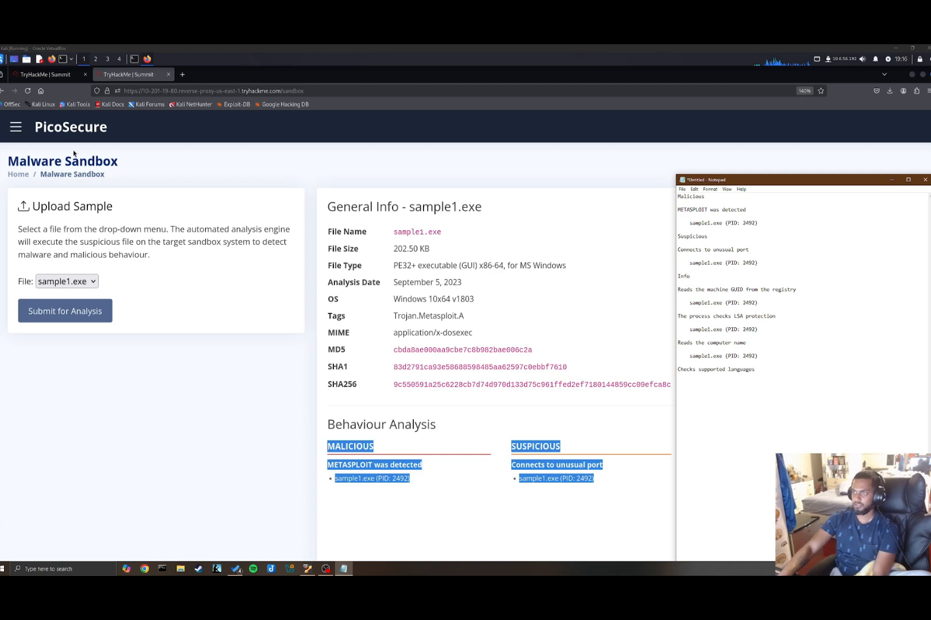
click(27, 128)
click(27, 128)
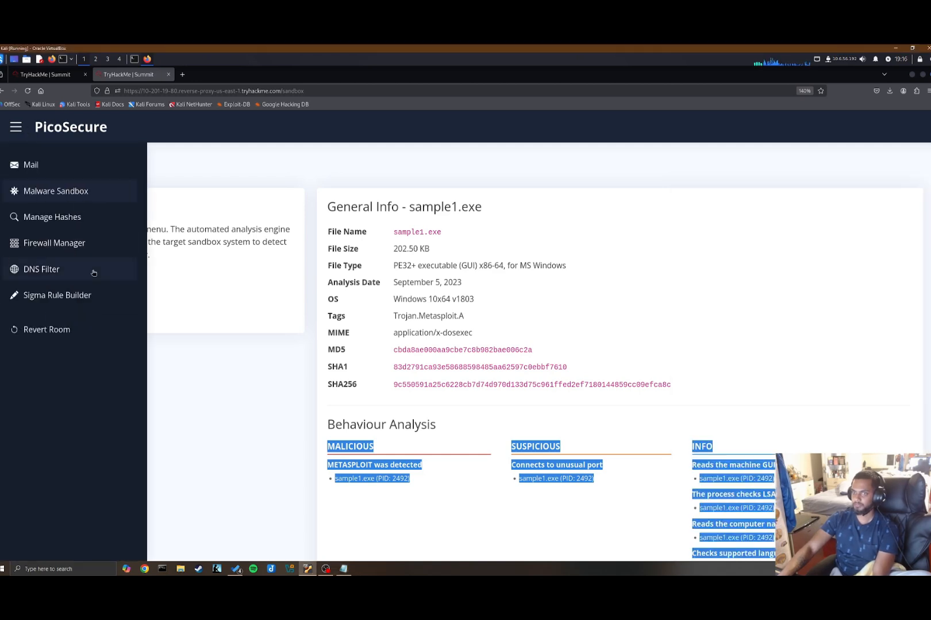
click(82, 296)
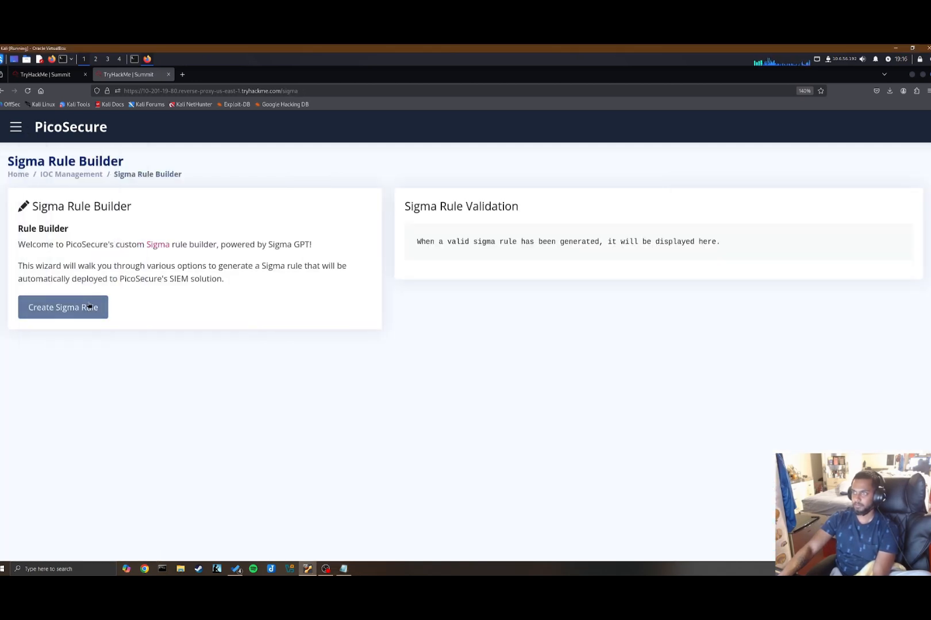
click(15, 127)
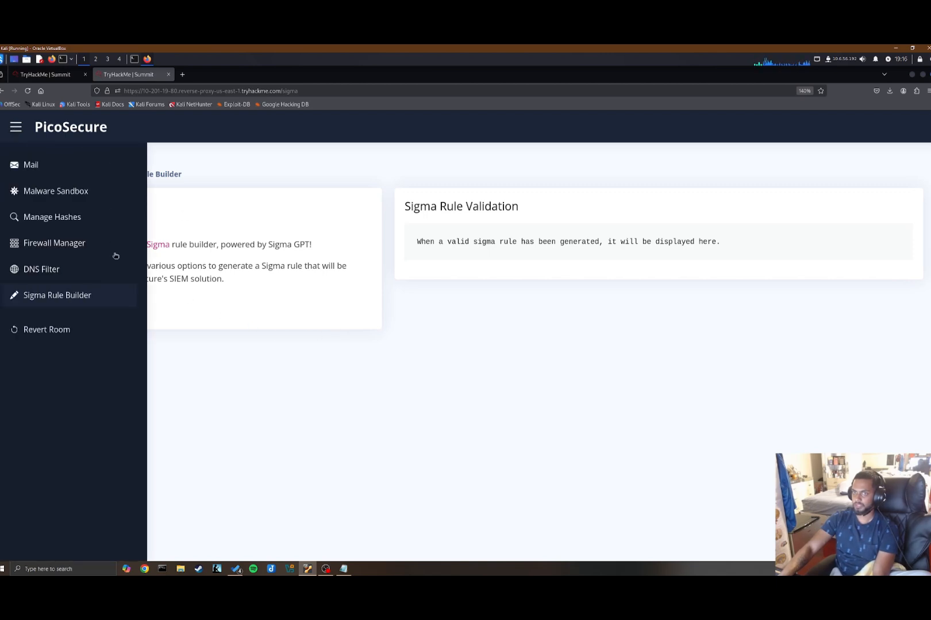
click(73, 224)
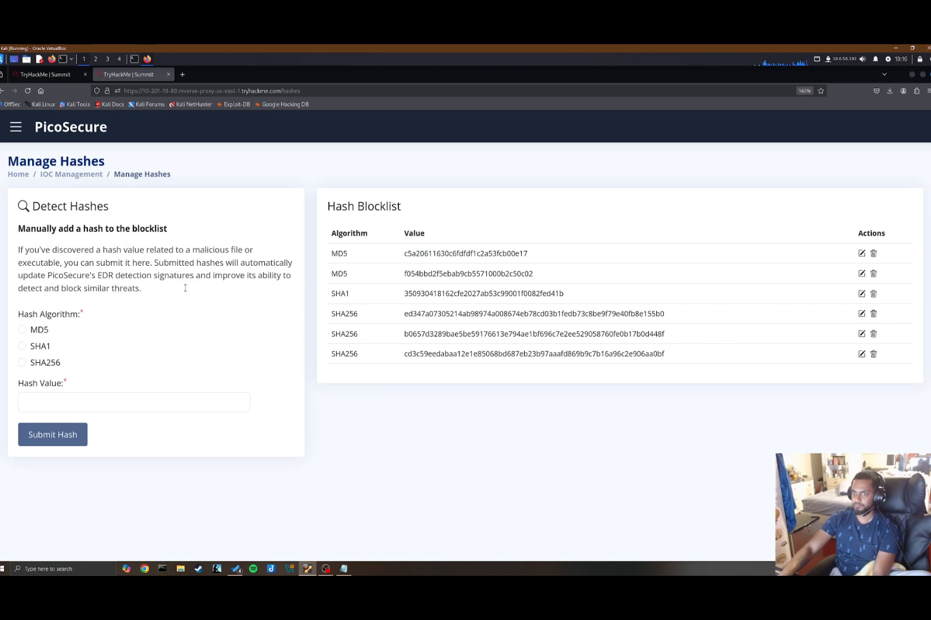
click(346, 569)
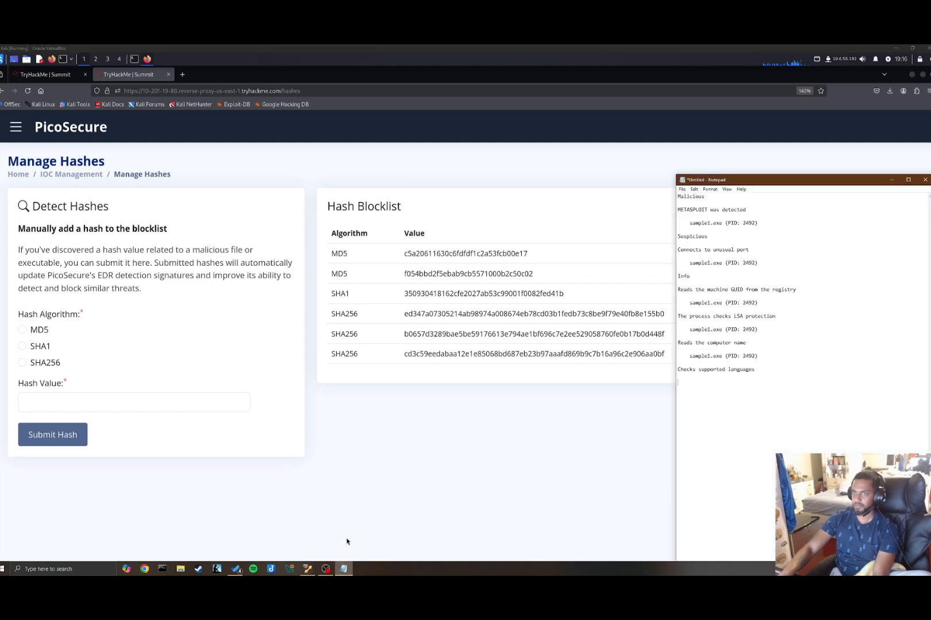
click(450, 523)
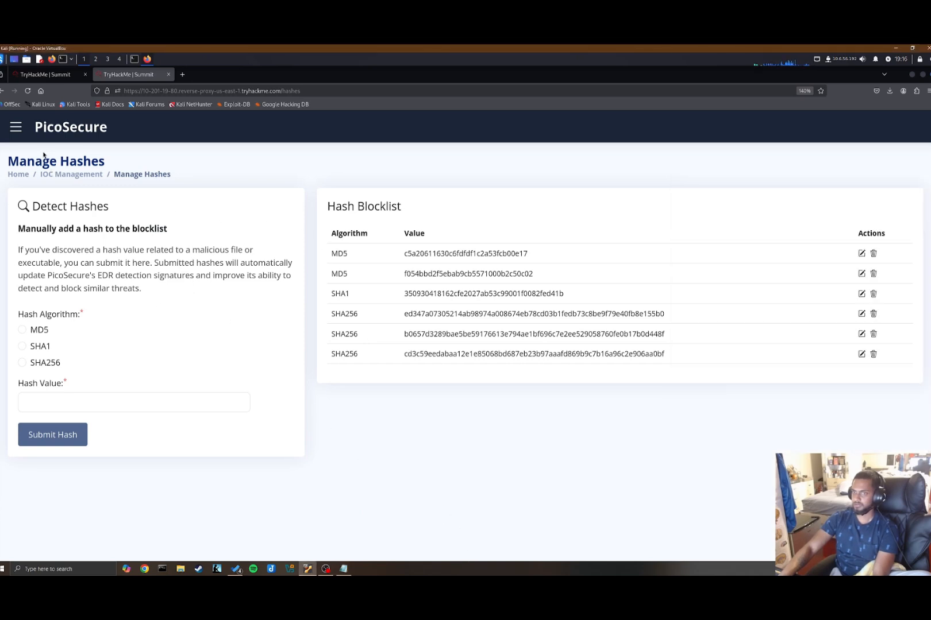
Copy sample1.exe's SHA256 hash from its report in the Malware Sandbox.
click(20, 127)
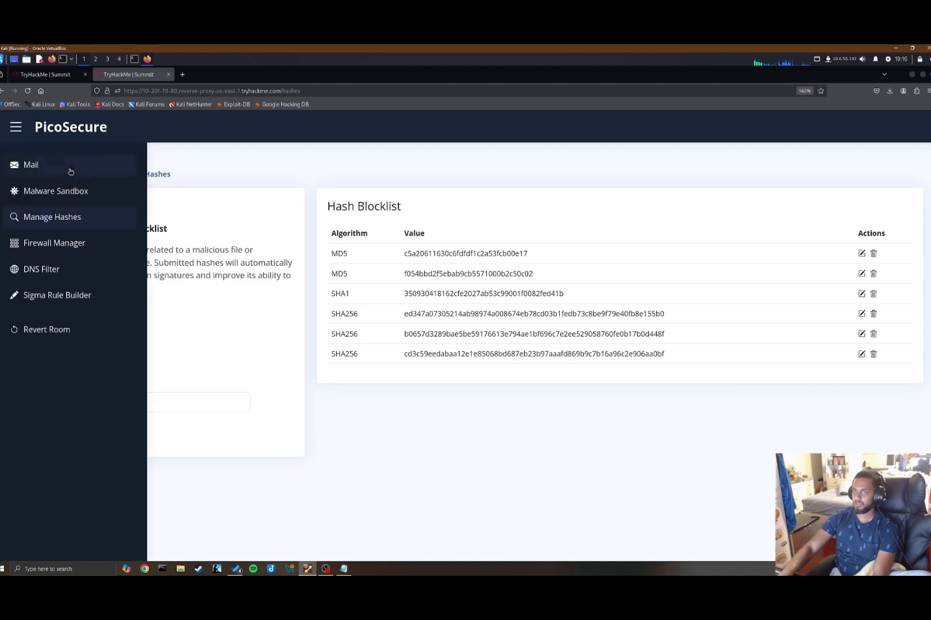
click(52, 173)
click(16, 127)
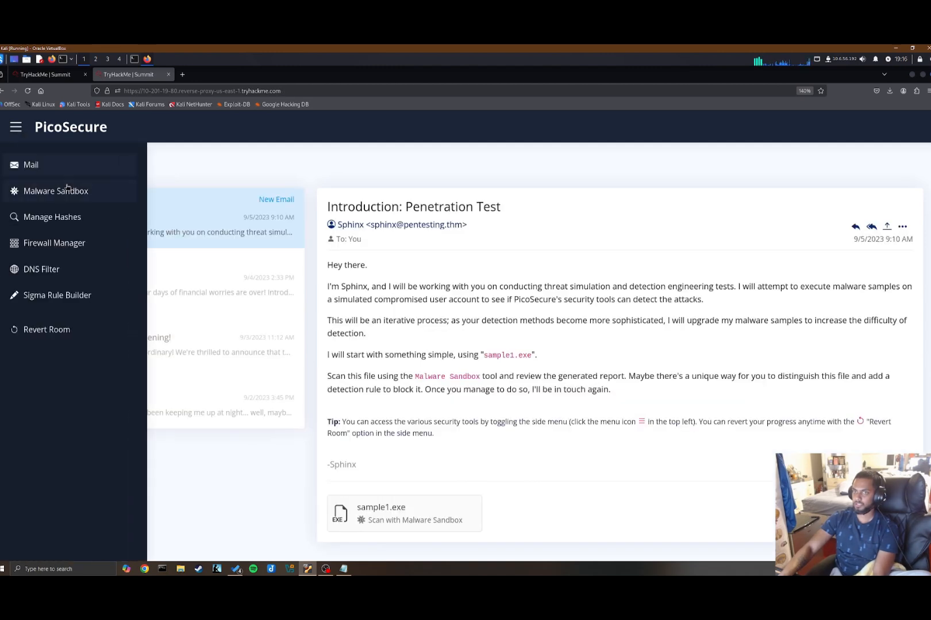
click(59, 195)
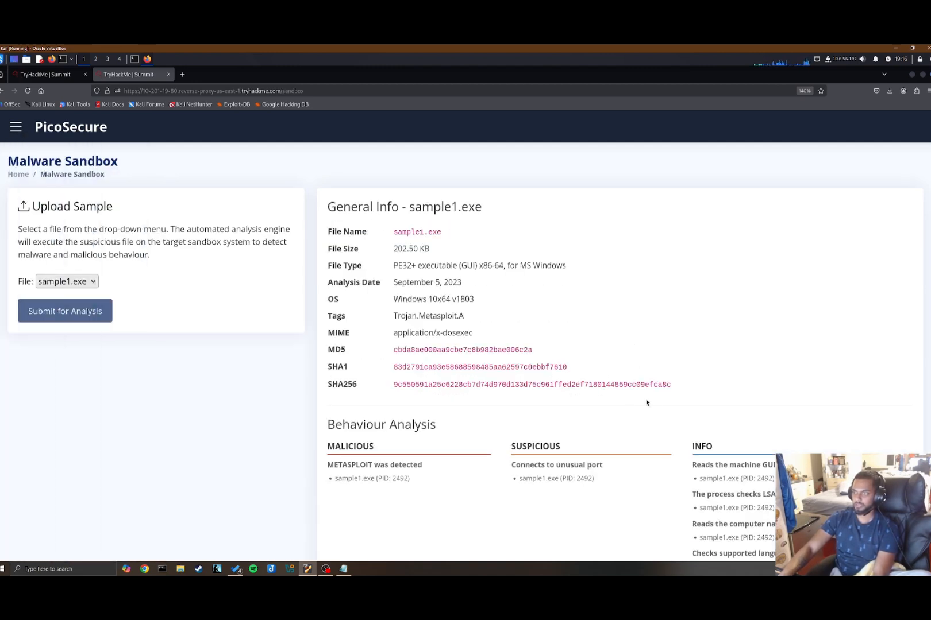
drag(671, 385, 394, 385)
right_click(403, 385)
click(428, 394)
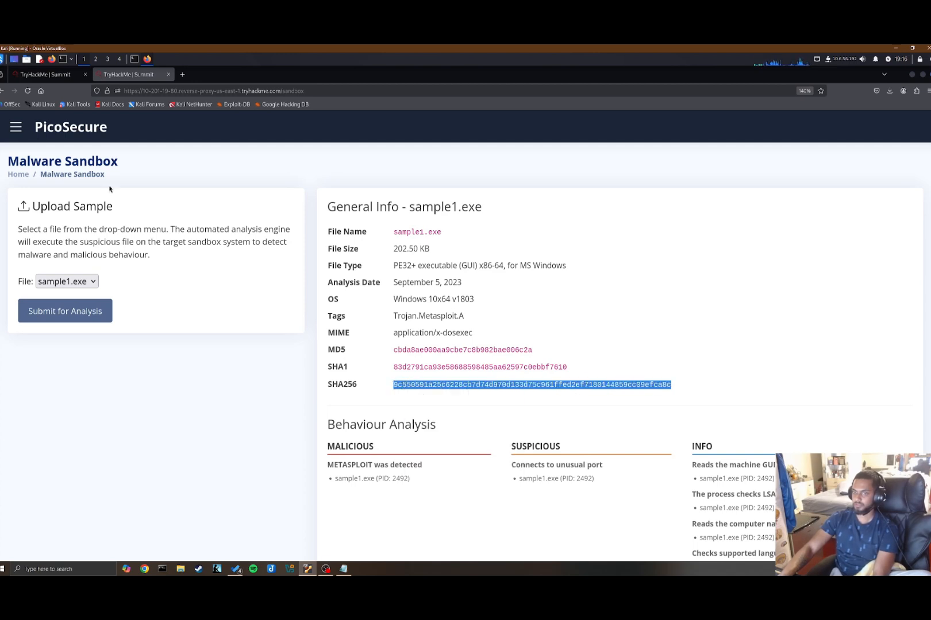
Add the copied sample1.exe hash to the Hash Blocklist in Manage Hashes, with SHA256 as the algorithm.
click(20, 129)
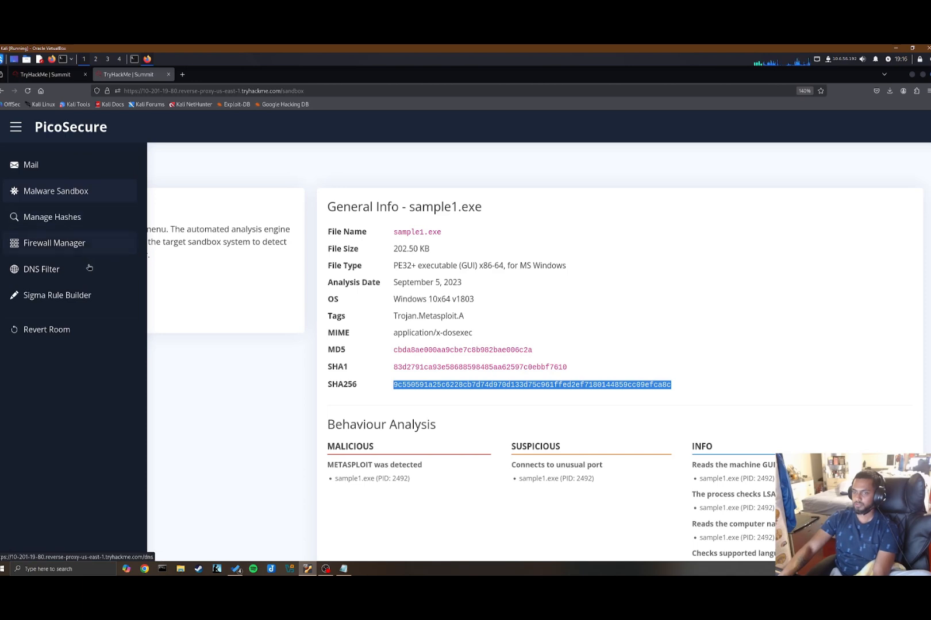
click(64, 217)
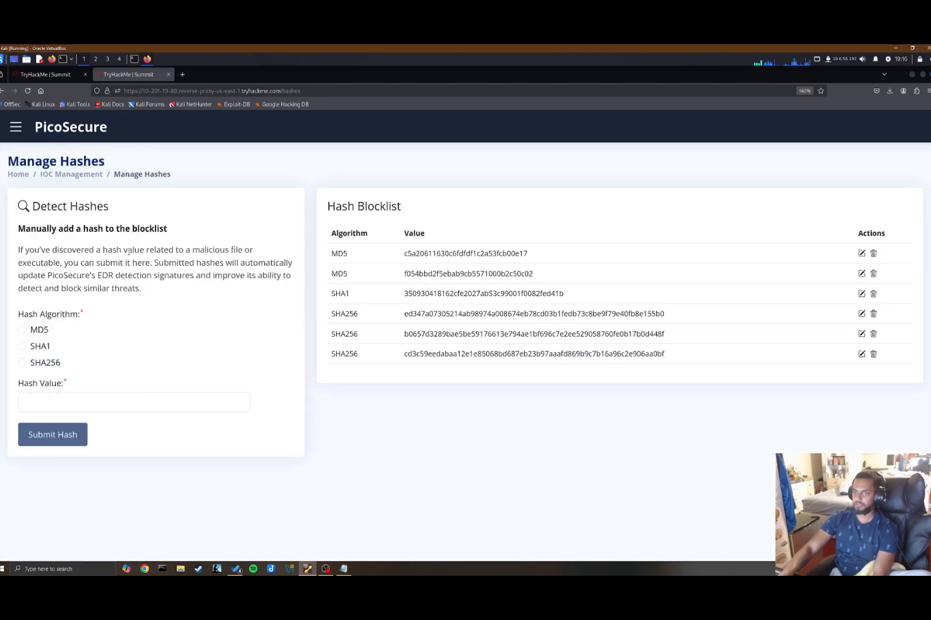
click(117, 401)
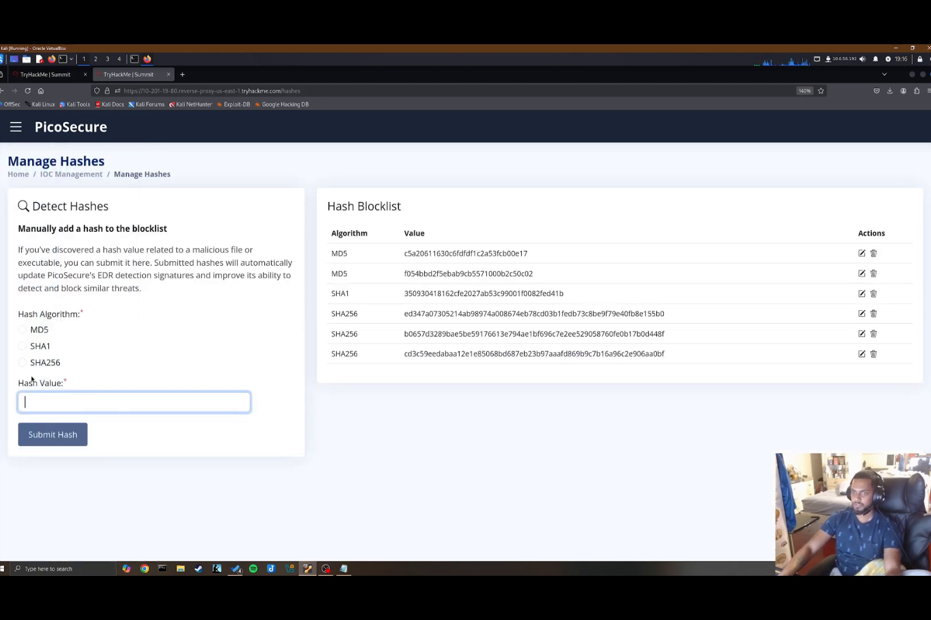
key(ctrl+v)
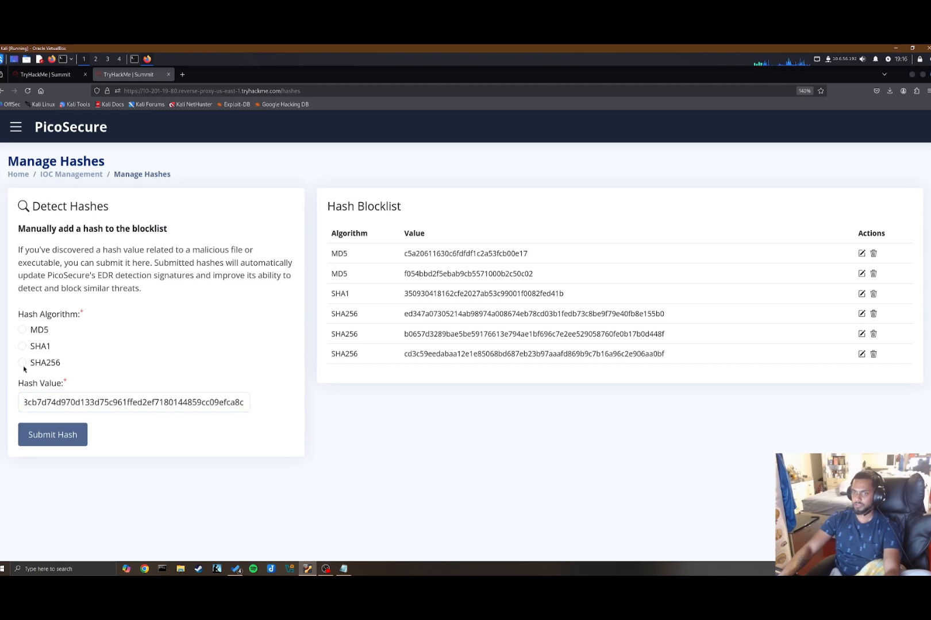
click(22, 363)
drag(102, 397, 21, 403)
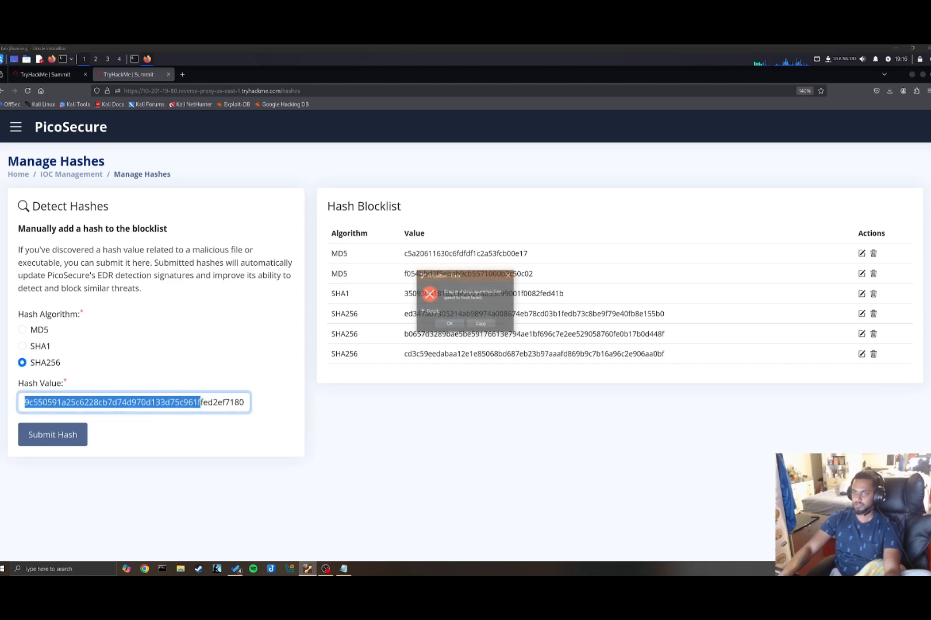
click(449, 324)
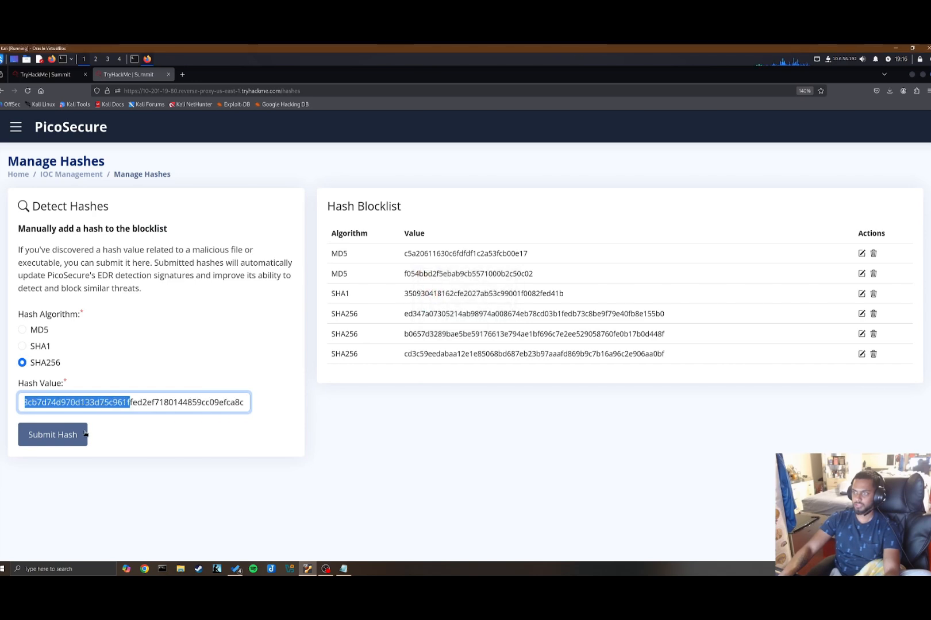
click(83, 435)
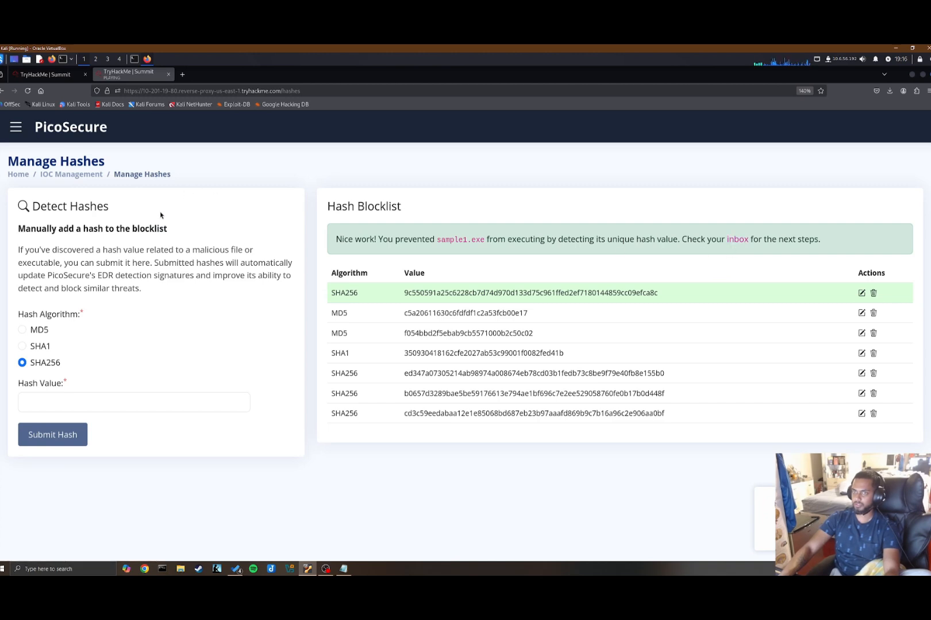
Copy the flag from Sphinx's "Update: You Blocked Me!" email and submit it as the sample1.exe answer in the TryHackMe Summit room.
click(16, 127)
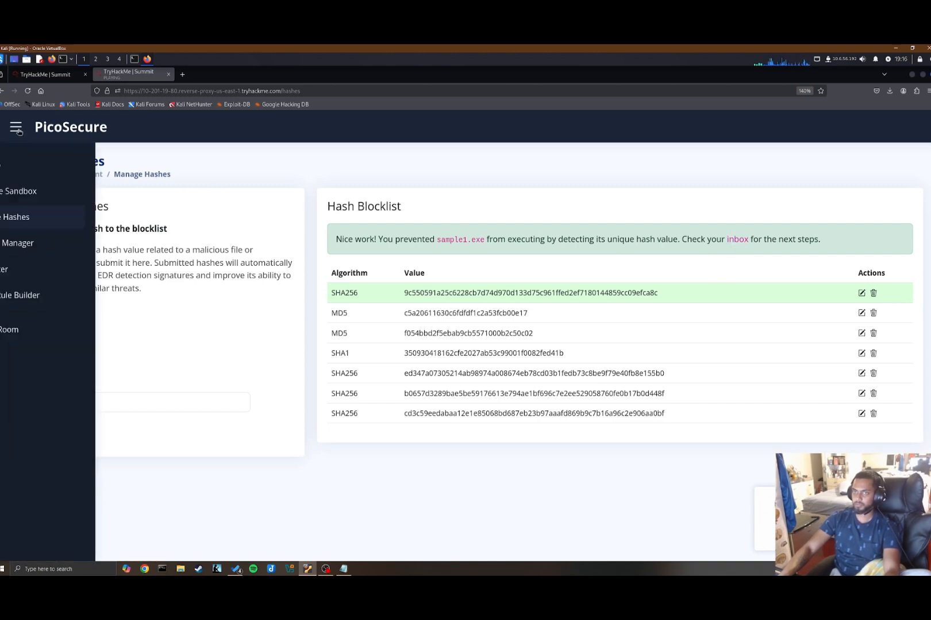
click(29, 161)
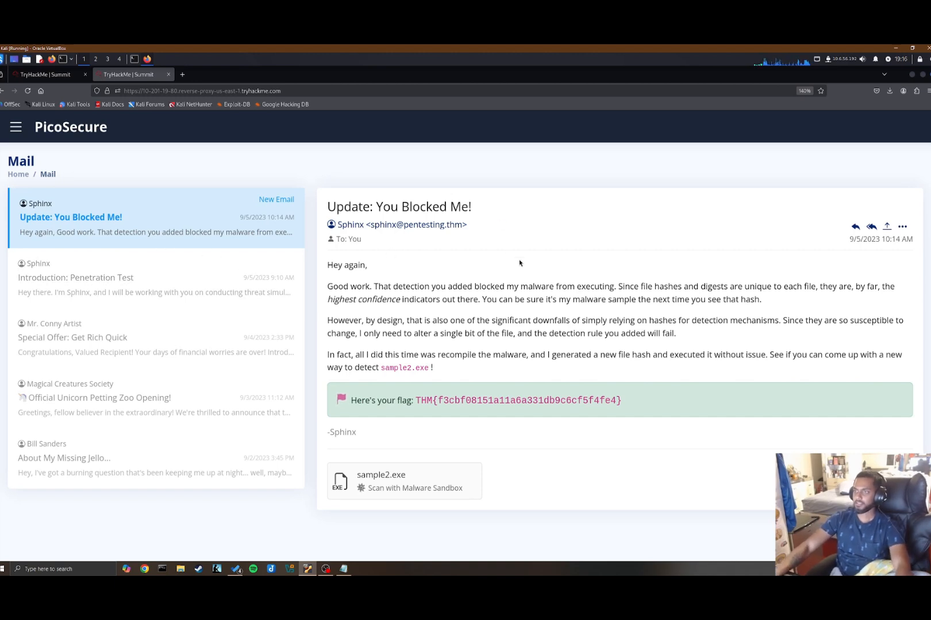
drag(623, 401, 413, 400)
click(43, 76)
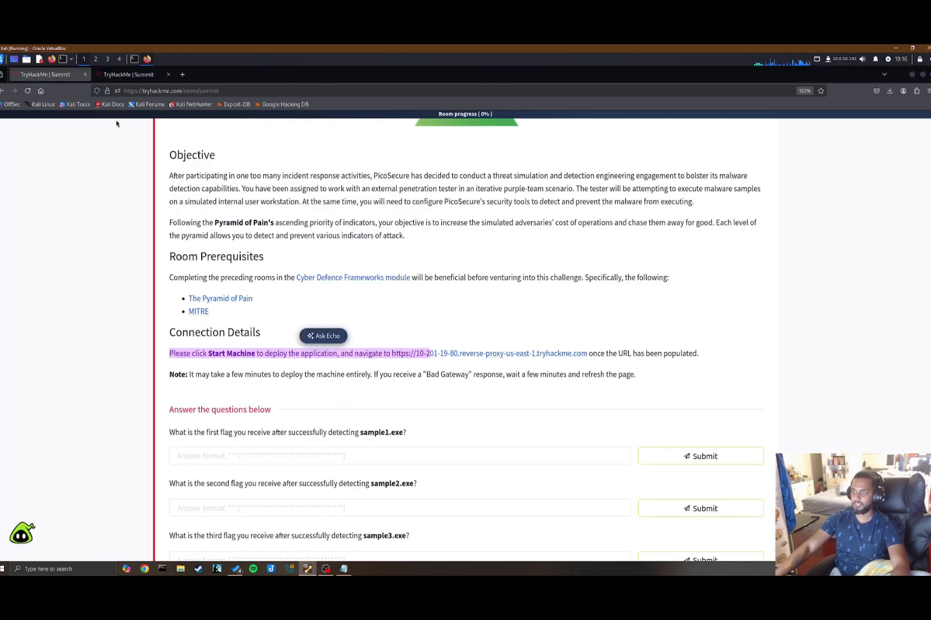
click(268, 454)
key(ctrl+v)
click(721, 463)
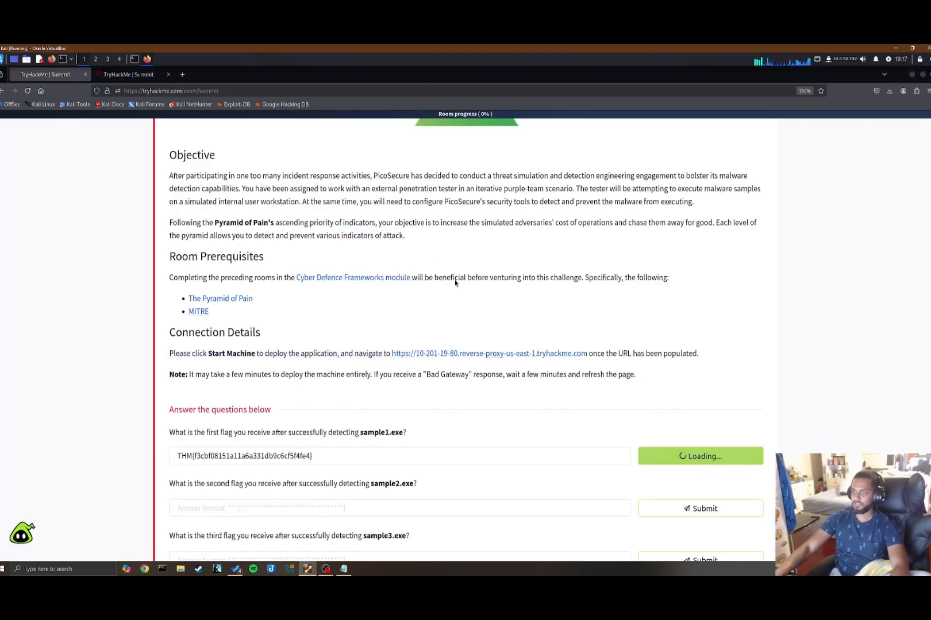
Return to PicoSecure and submit sample2.exe for analysis in the Malware Sandbox.
click(130, 76)
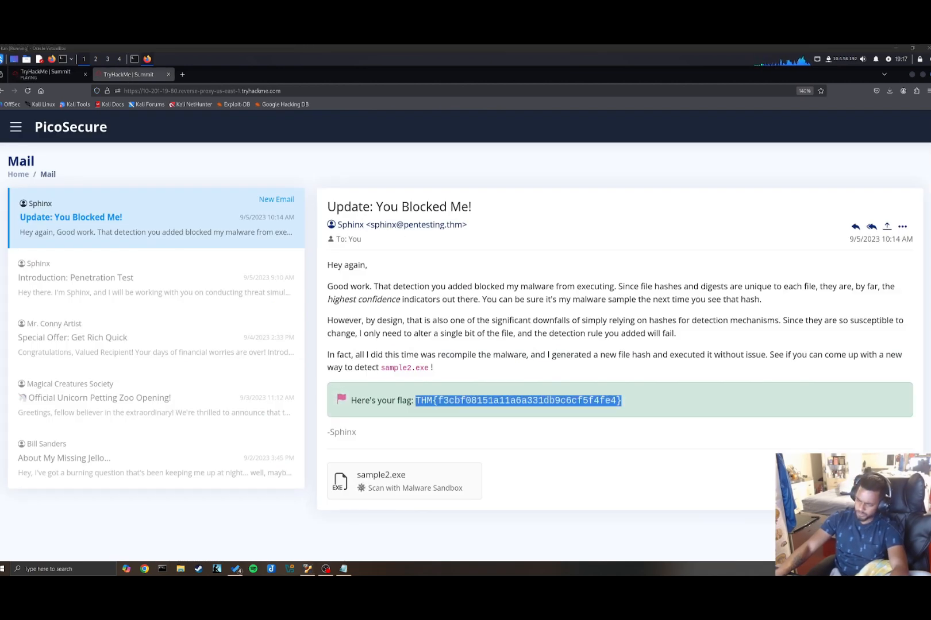
click(726, 529)
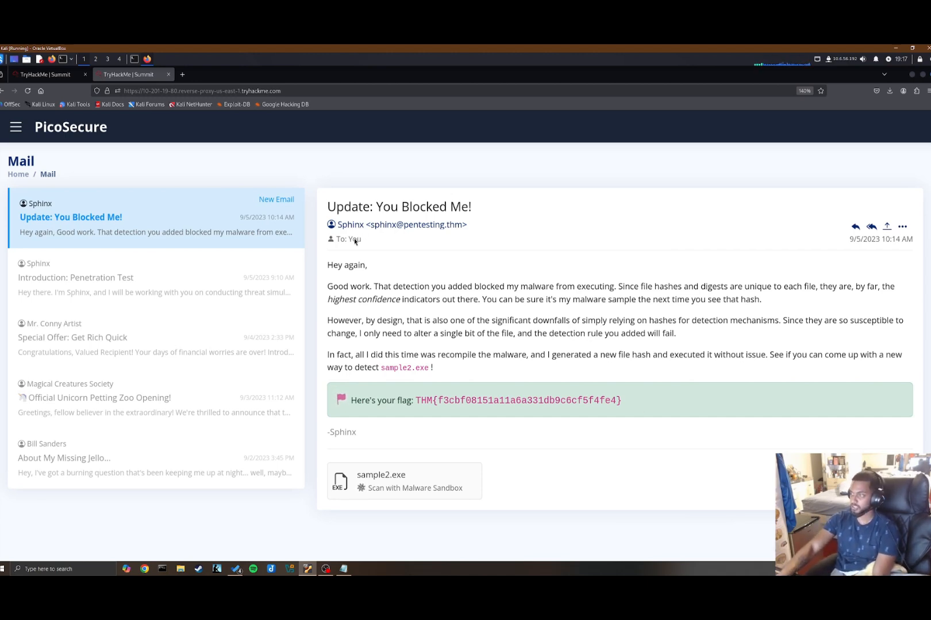
click(15, 127)
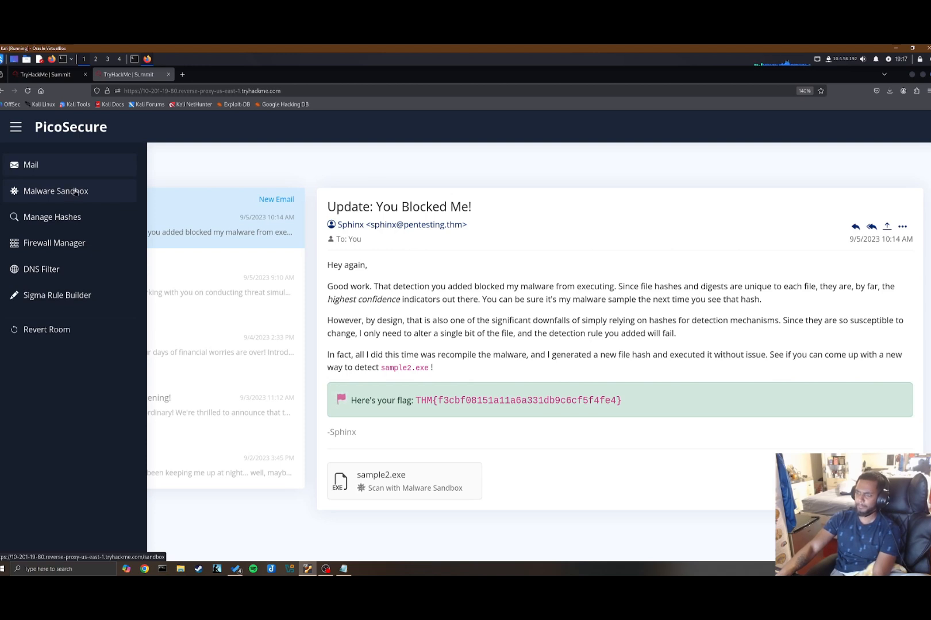
click(74, 191)
click(93, 281)
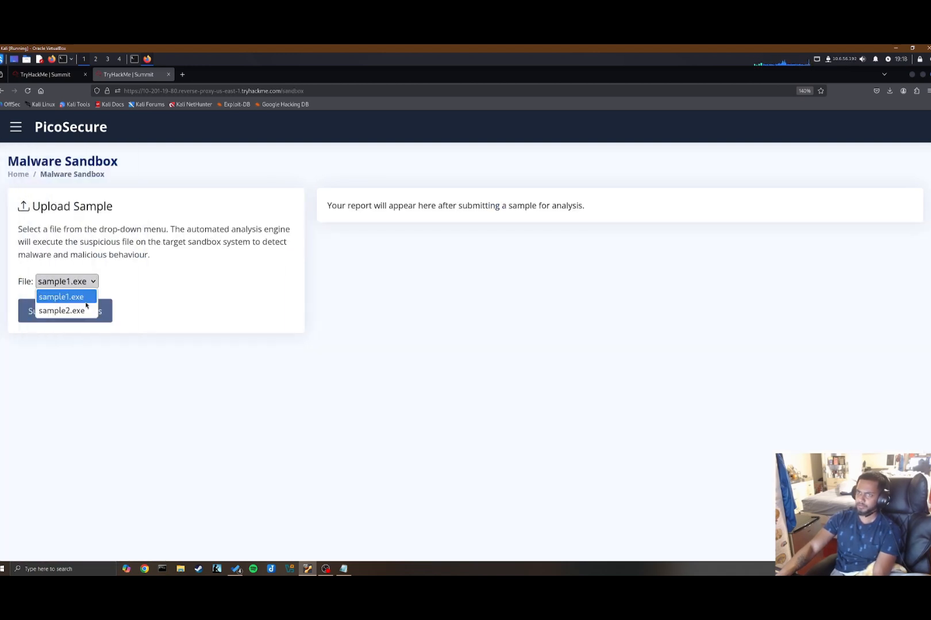
click(67, 295)
click(78, 311)
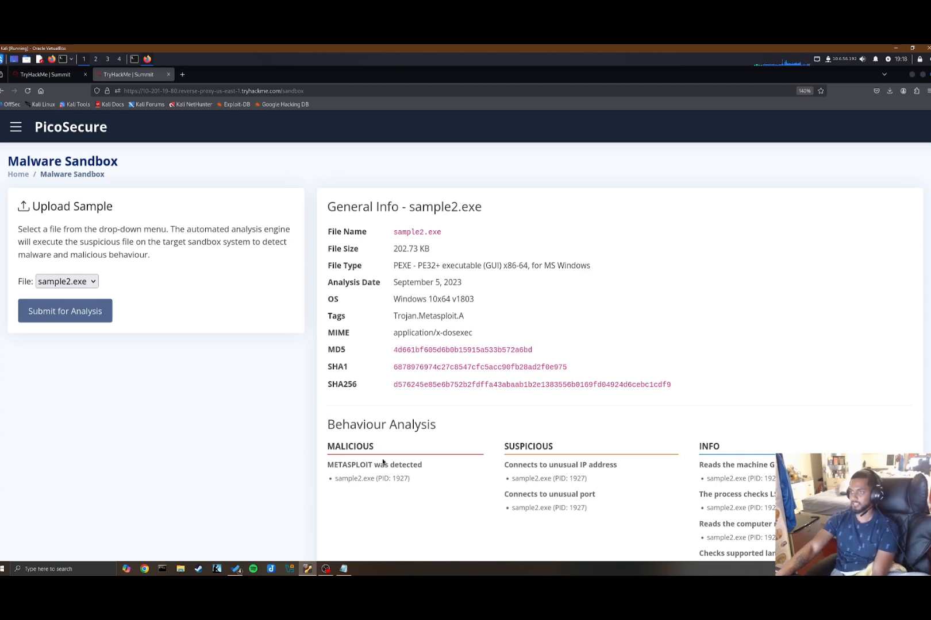
Examine the behaviour analysis, HTTP requests and connections in the sample2.exe report, focusing on the contacted IP addresses and ports.
scroll(735, 425, down, 1)
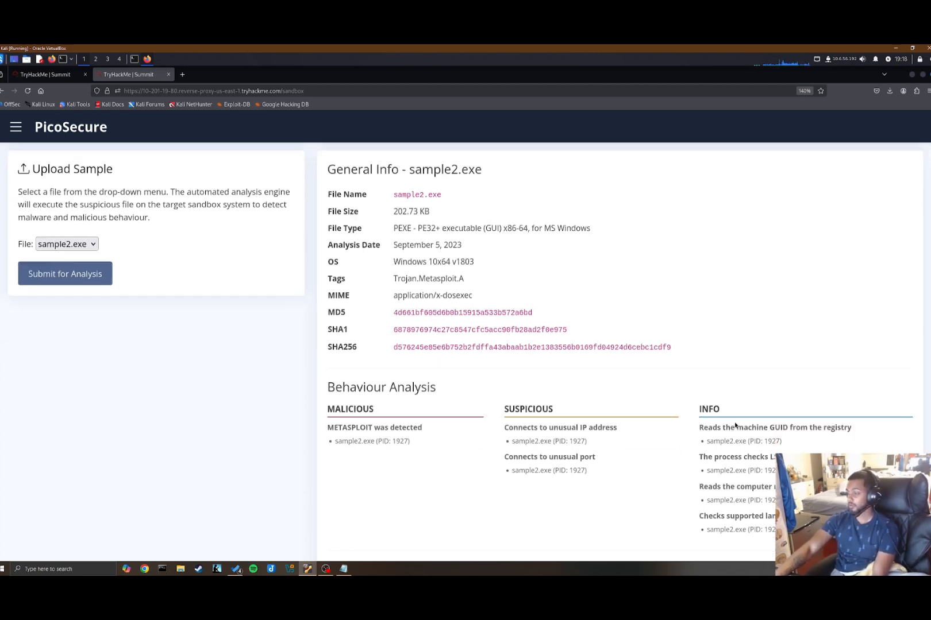
scroll(735, 426, down, 6)
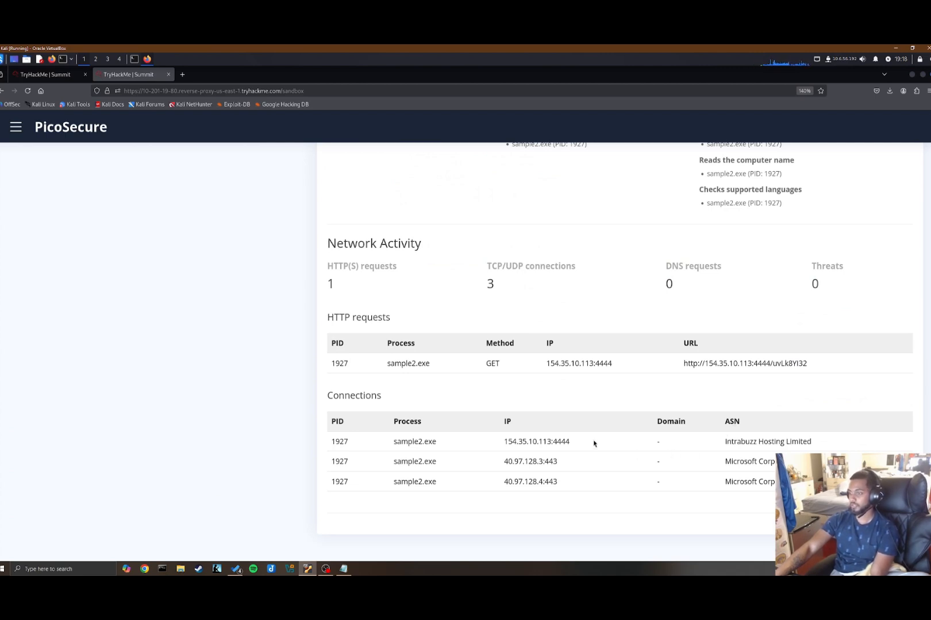
drag(571, 442, 550, 444)
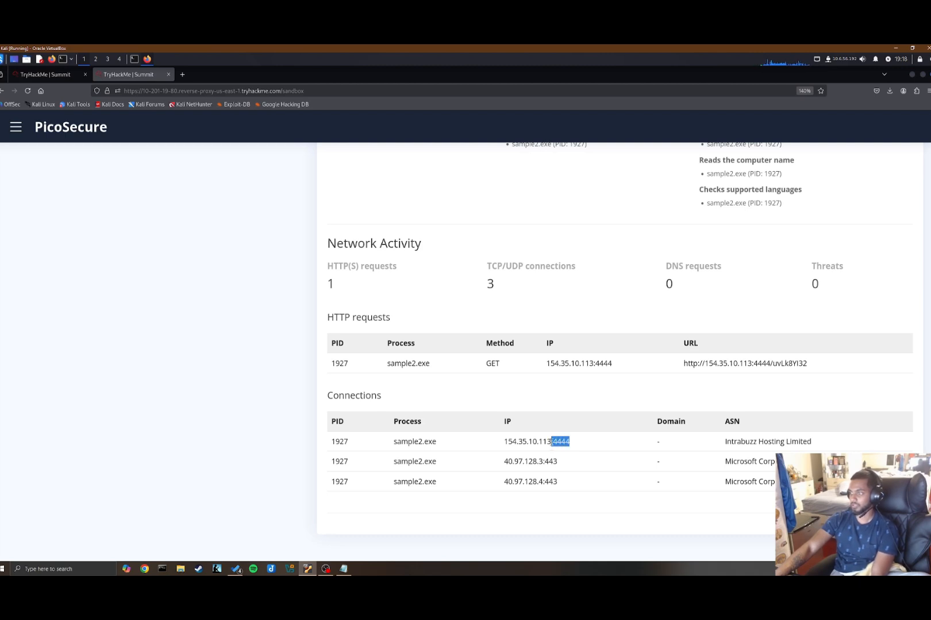
drag(818, 368, 713, 368)
drag(593, 445, 552, 443)
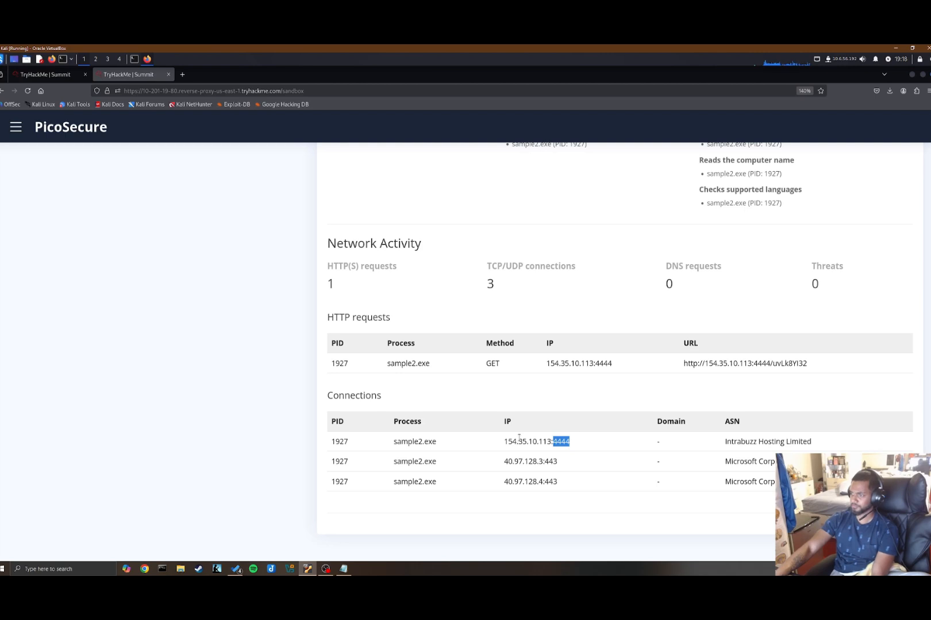
scroll(430, 376, up, 6)
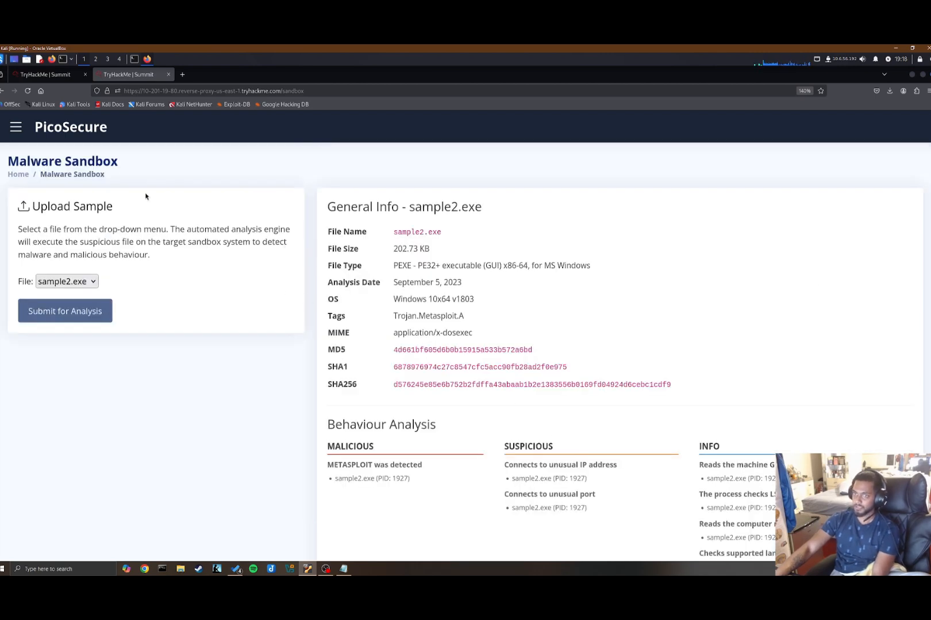
Look at the active rules in the Firewall Manager and recheck Sphinx's latest email in Mail.
click(16, 127)
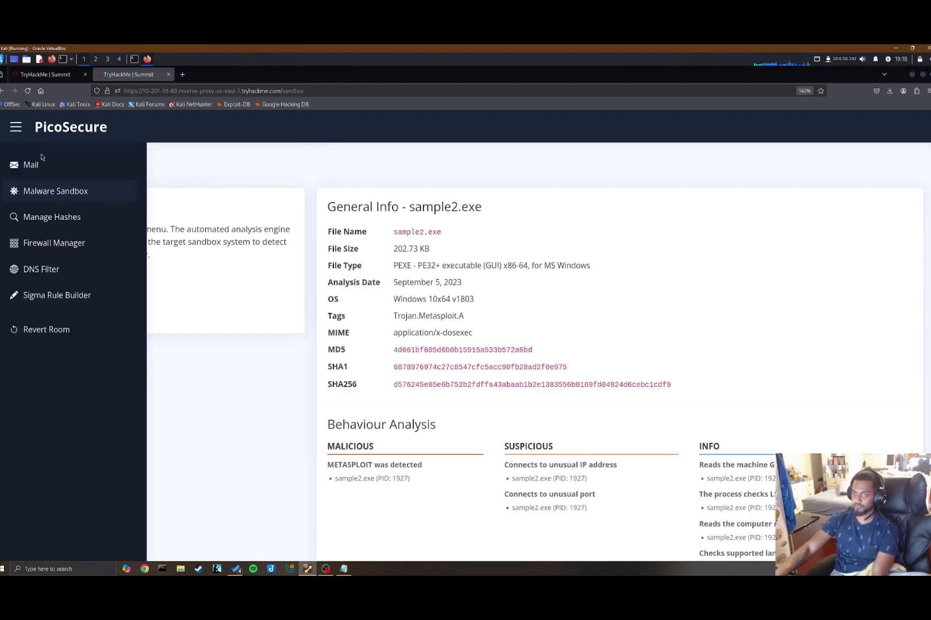
click(61, 244)
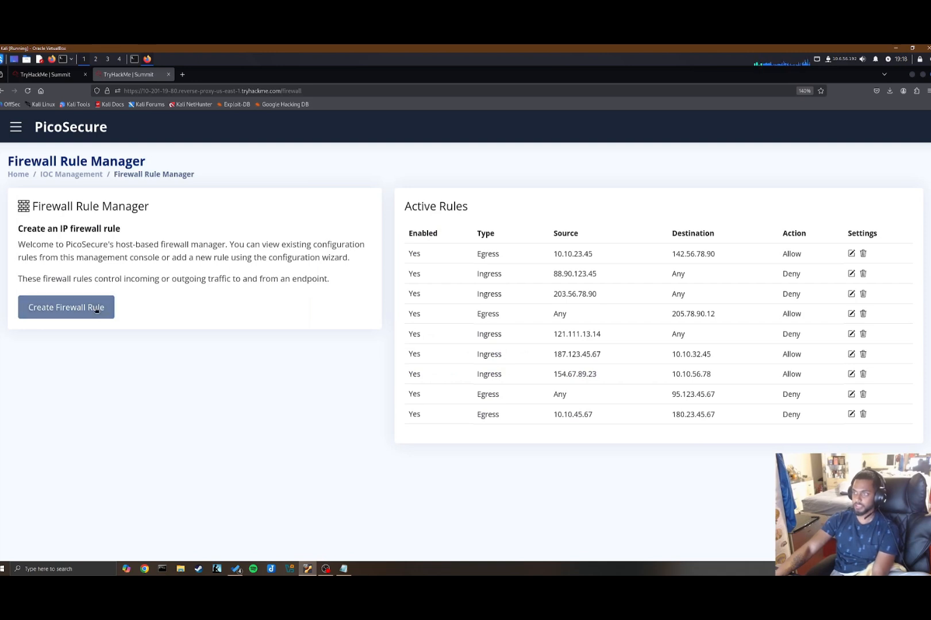
click(16, 127)
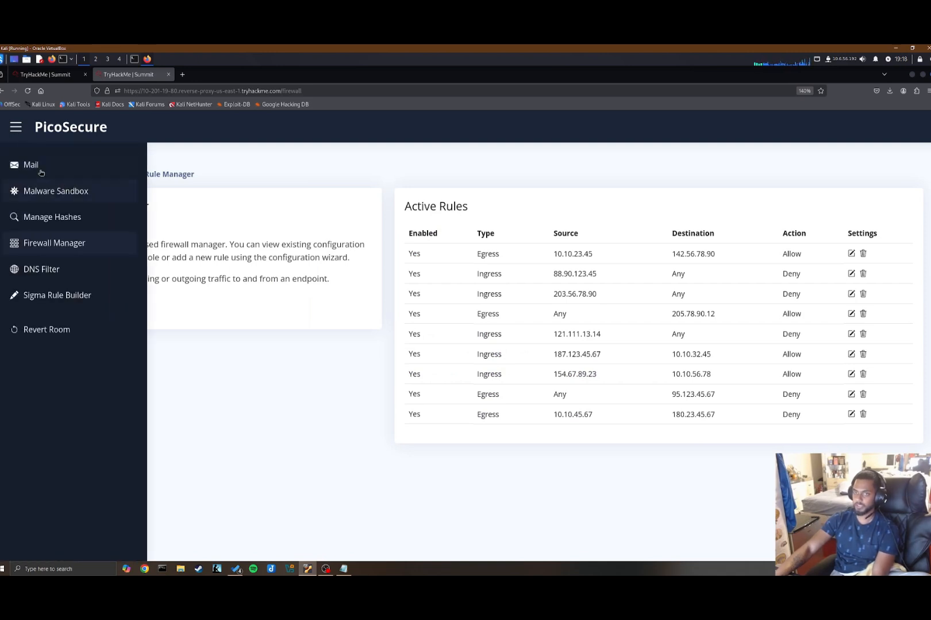
click(40, 170)
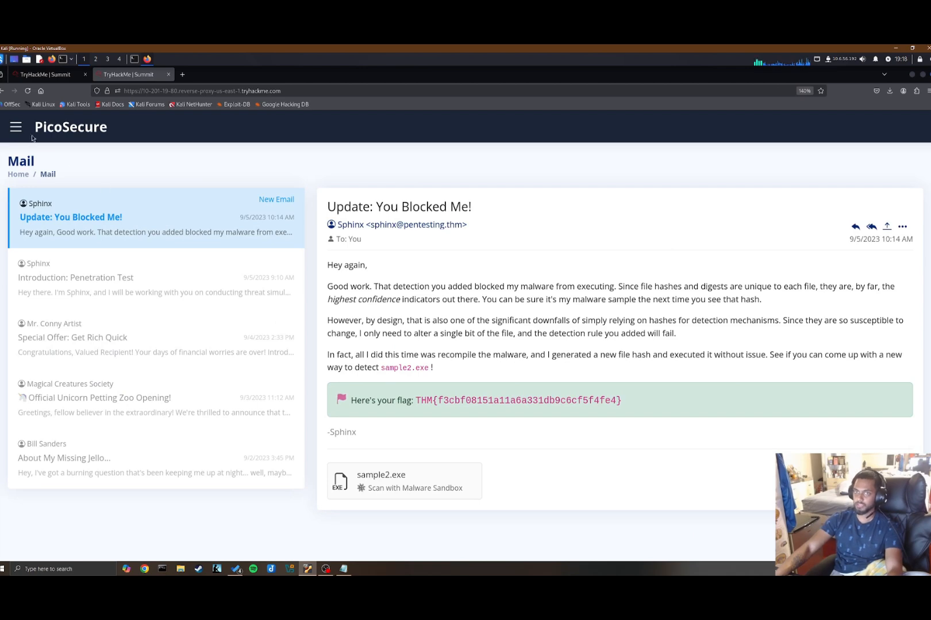
Copy the Network Activity section of the sample2.exe sandbox report, including HTTP requests and connections, into the Notepad notes.
click(15, 127)
click(60, 193)
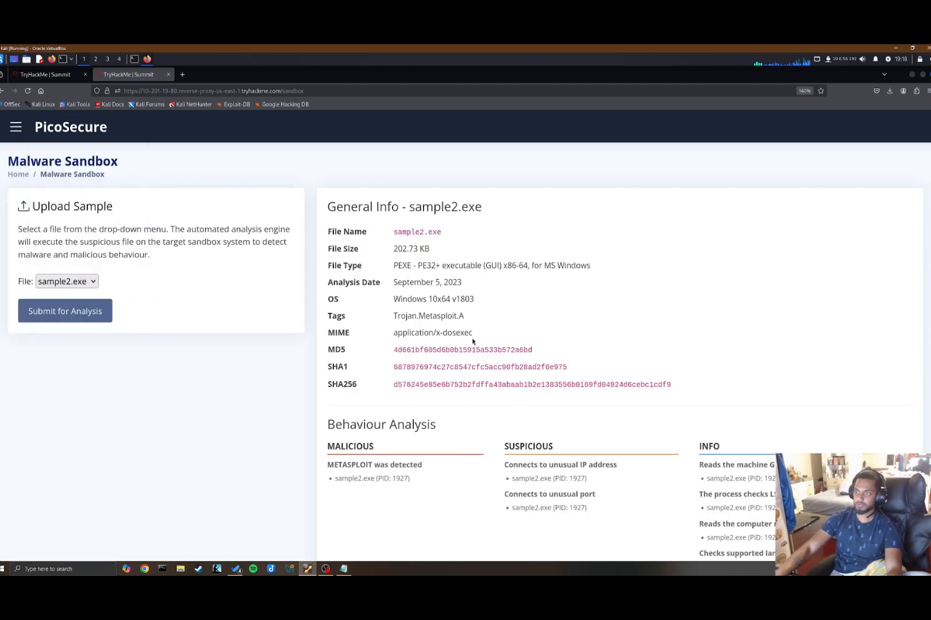
scroll(473, 368, down, 5)
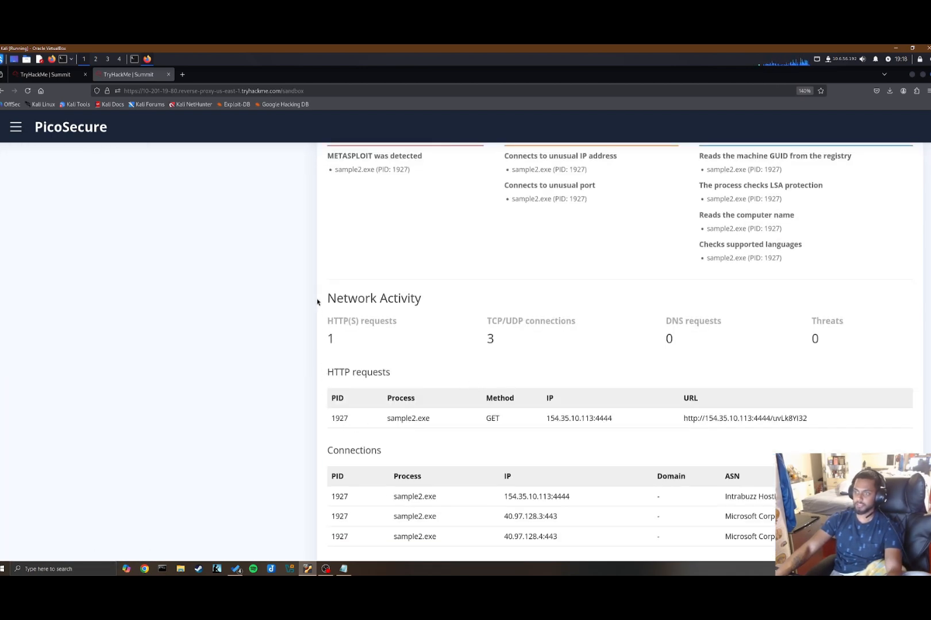
drag(318, 303, 793, 543)
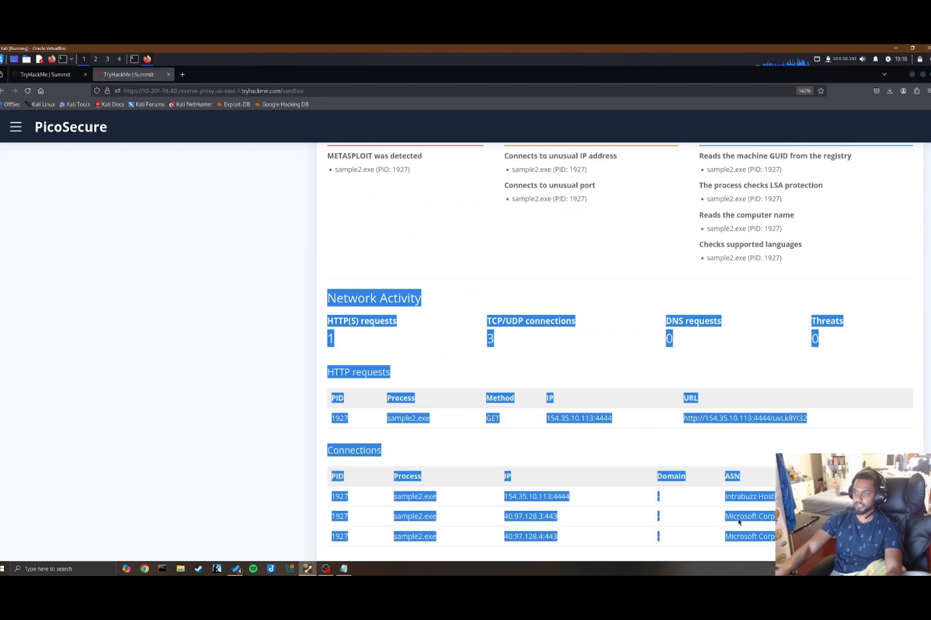
click(343, 569)
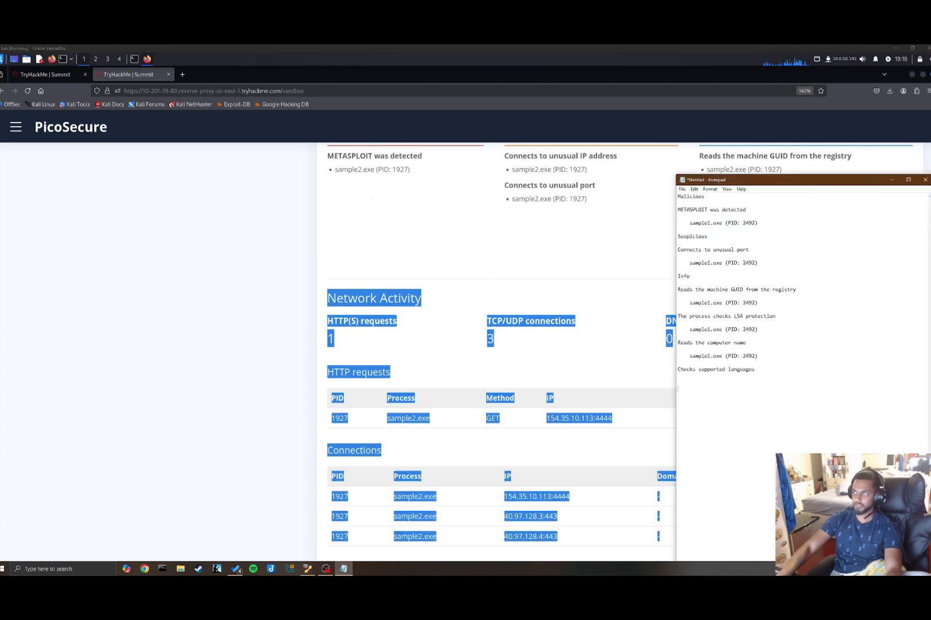
key(ctrl+v)
click(196, 320)
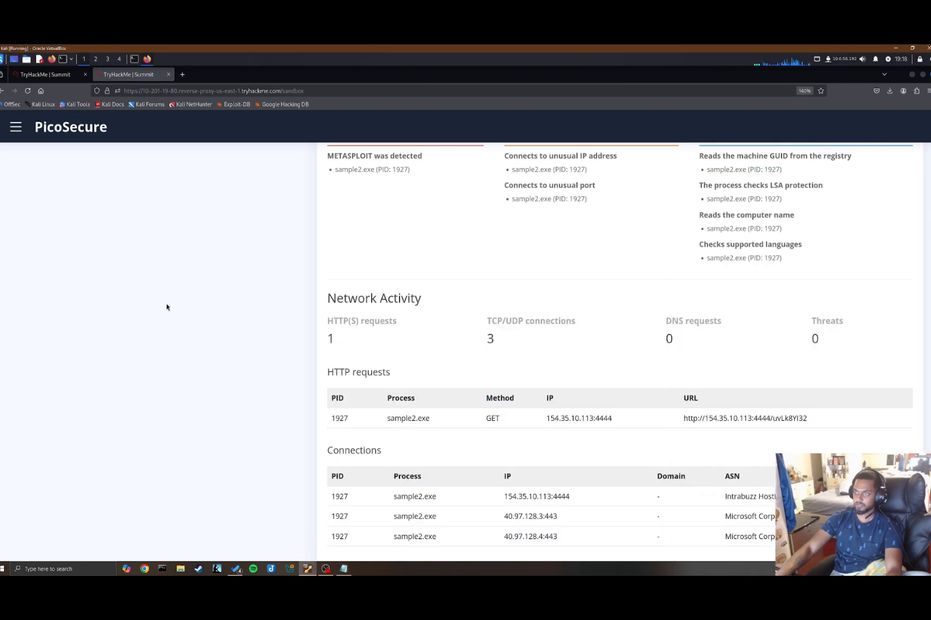
Start a new rule in the Firewall Manager with type Egress and source IP Any, consulting the Notepad notes on sample2.exe's connections.
scroll(166, 307, up, 5)
click(15, 128)
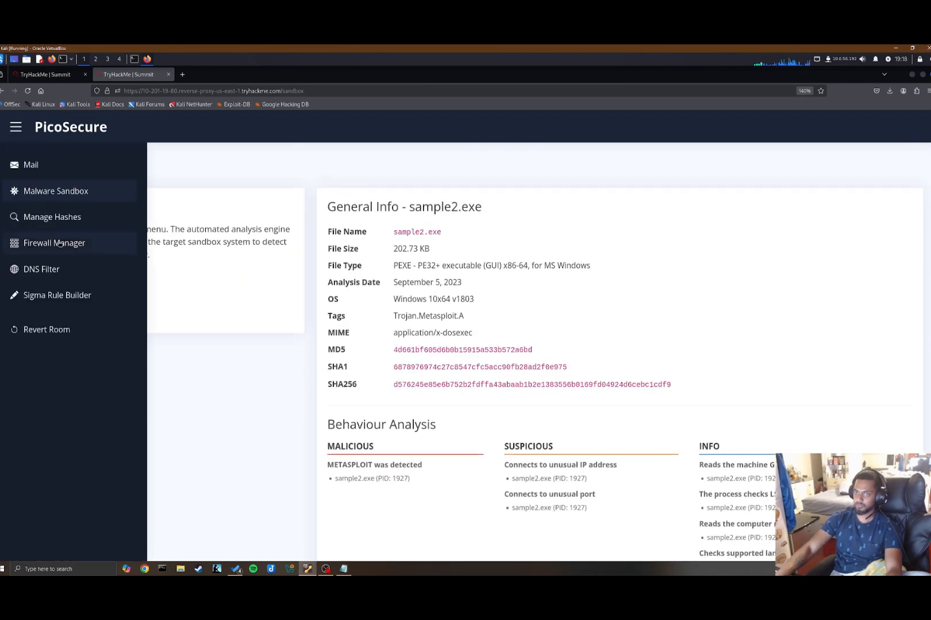
click(60, 244)
click(78, 306)
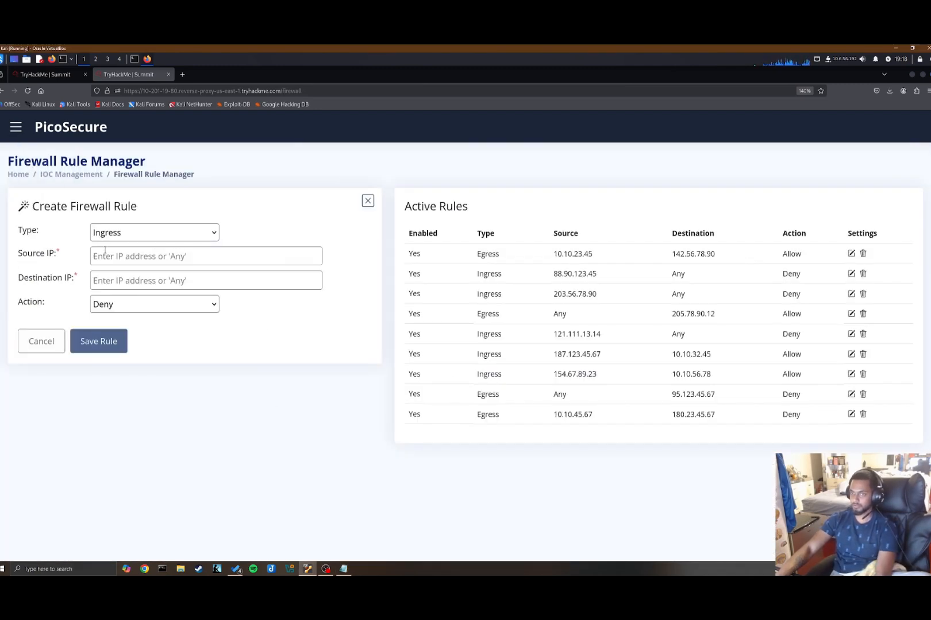
click(142, 237)
click(141, 240)
click(345, 569)
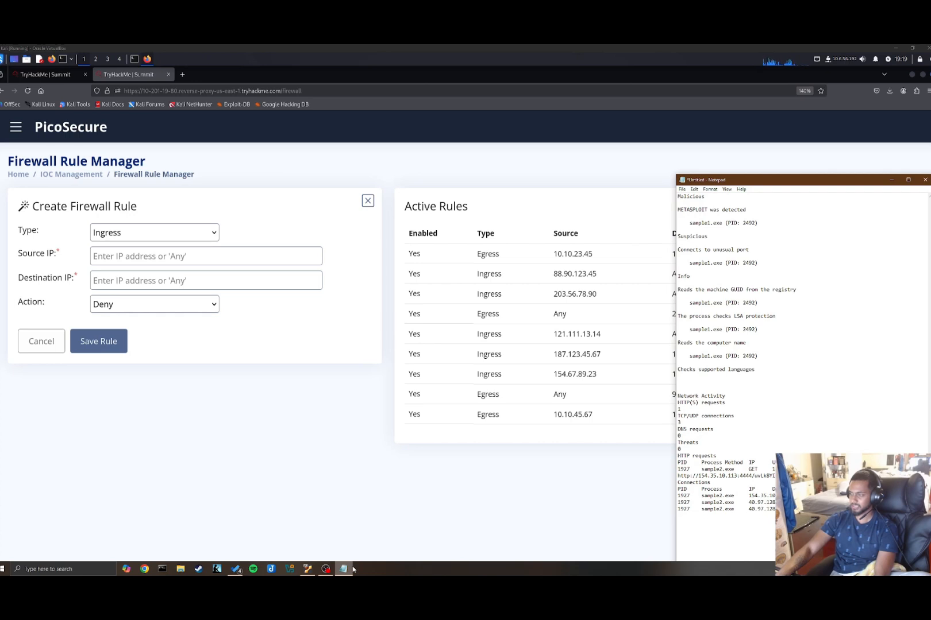
click(140, 236)
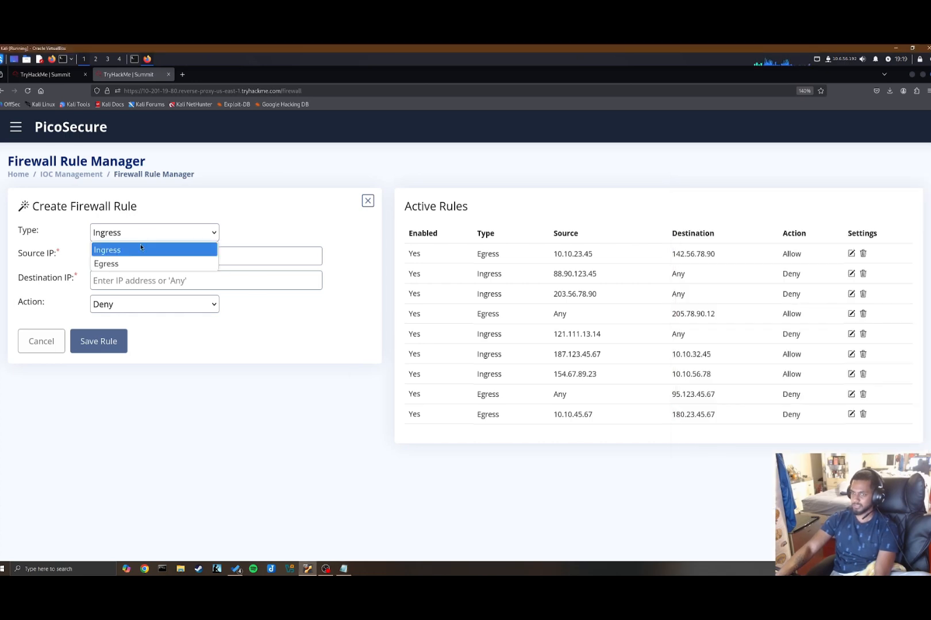
click(128, 259)
click(343, 569)
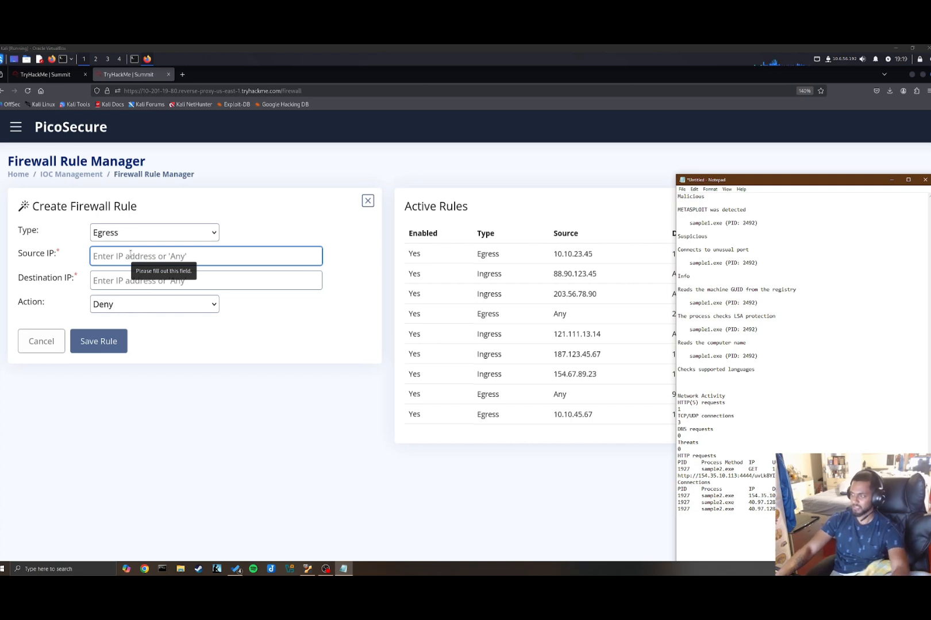
click(131, 254)
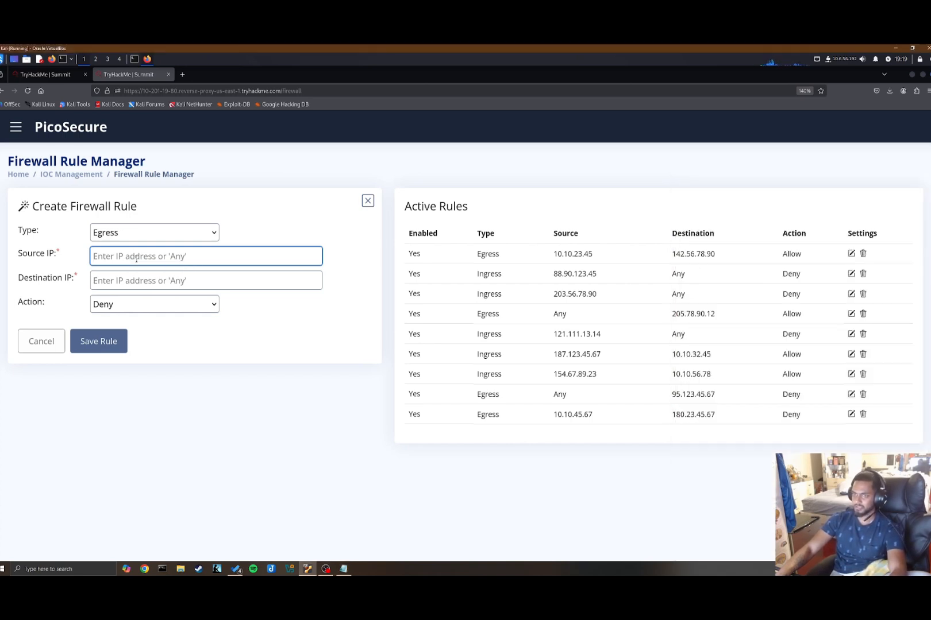
text(Any)
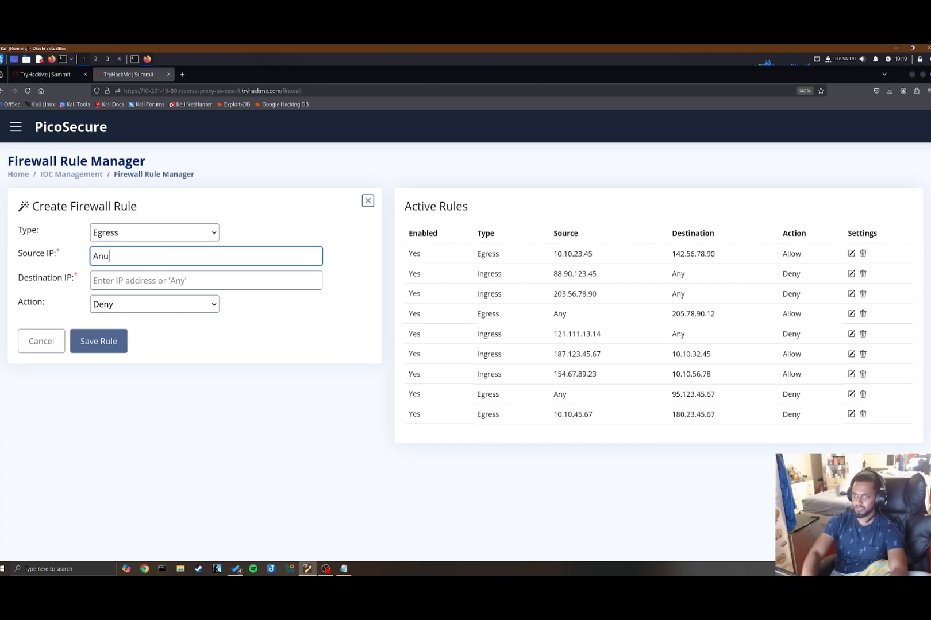
Set the firewall rule's destination IP to 154.35.10.113 from the Notepad notes, keep the action Deny, and save the rule.
click(157, 280)
click(172, 309)
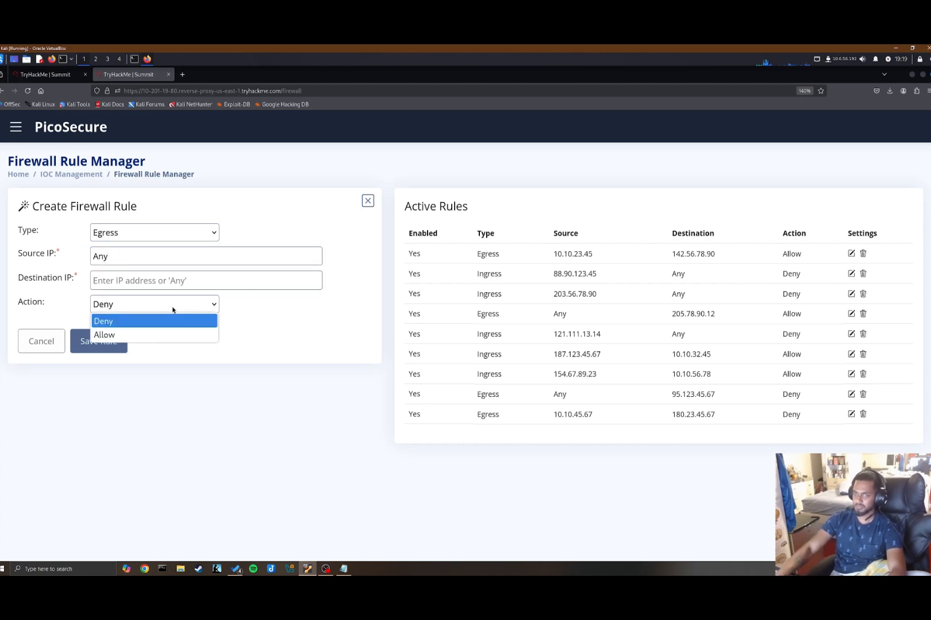
click(163, 279)
click(154, 237)
click(155, 238)
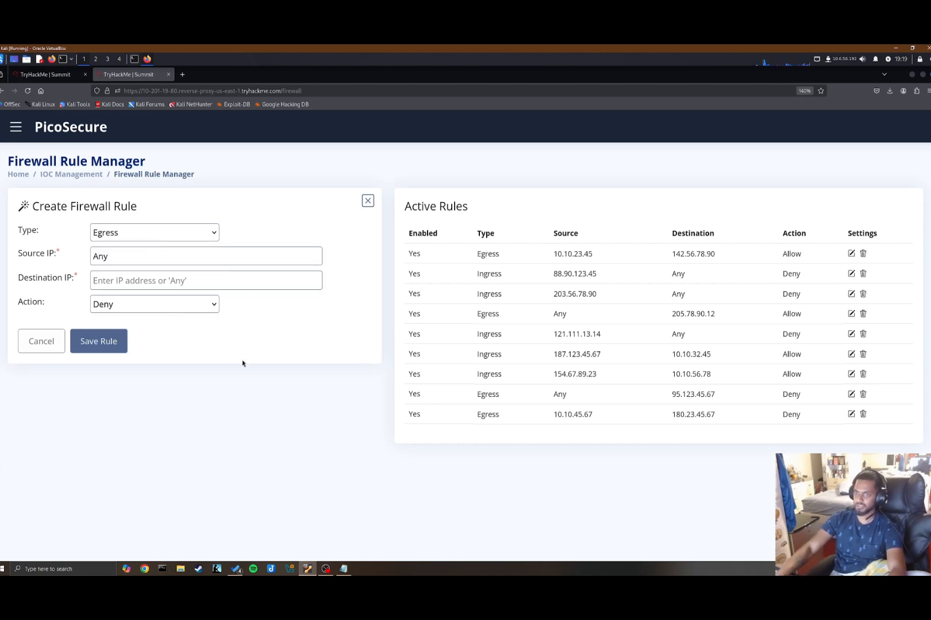
click(343, 569)
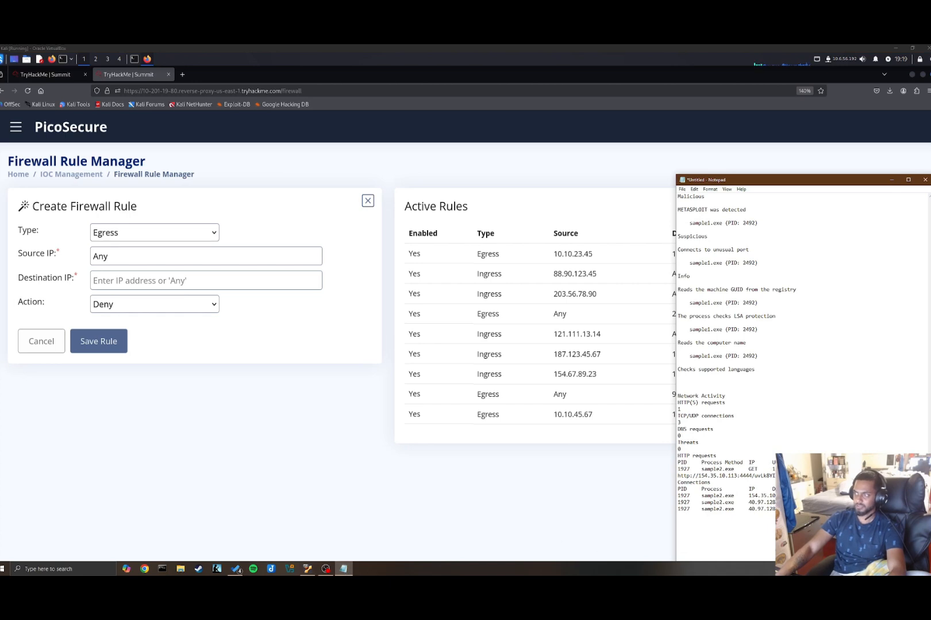
drag(779, 496, 751, 496)
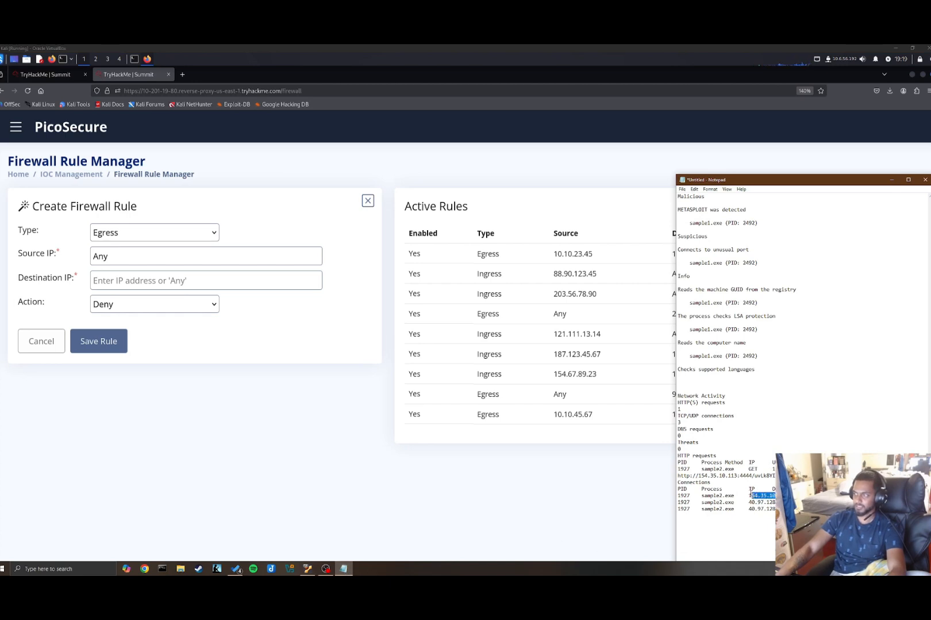
click(156, 282)
text(154.35.10.113)
click(97, 343)
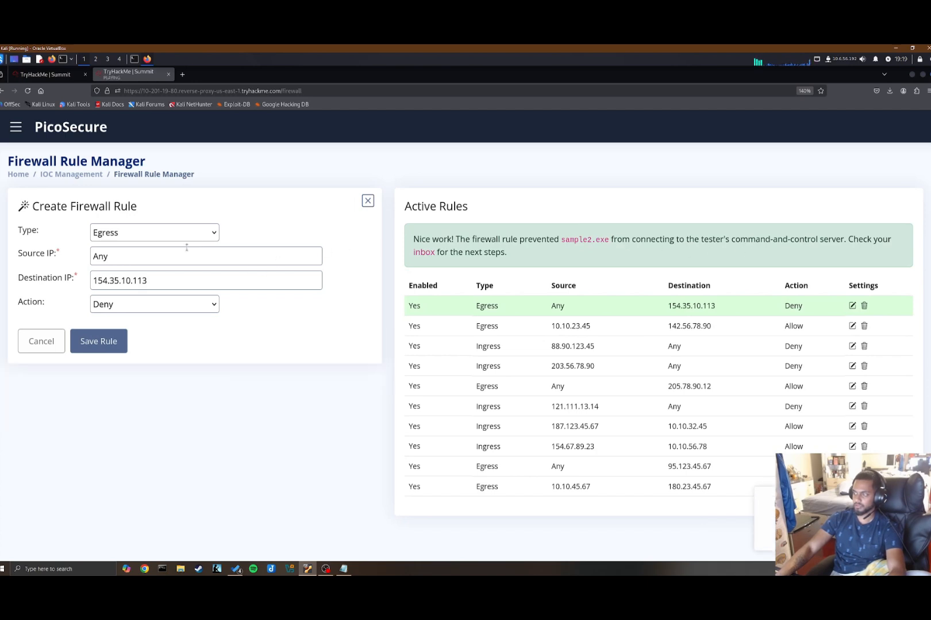
Copy the flag from Sphinx's new email in Mail and submit it as the sample2.exe answer in the TryHackMe room.
click(18, 175)
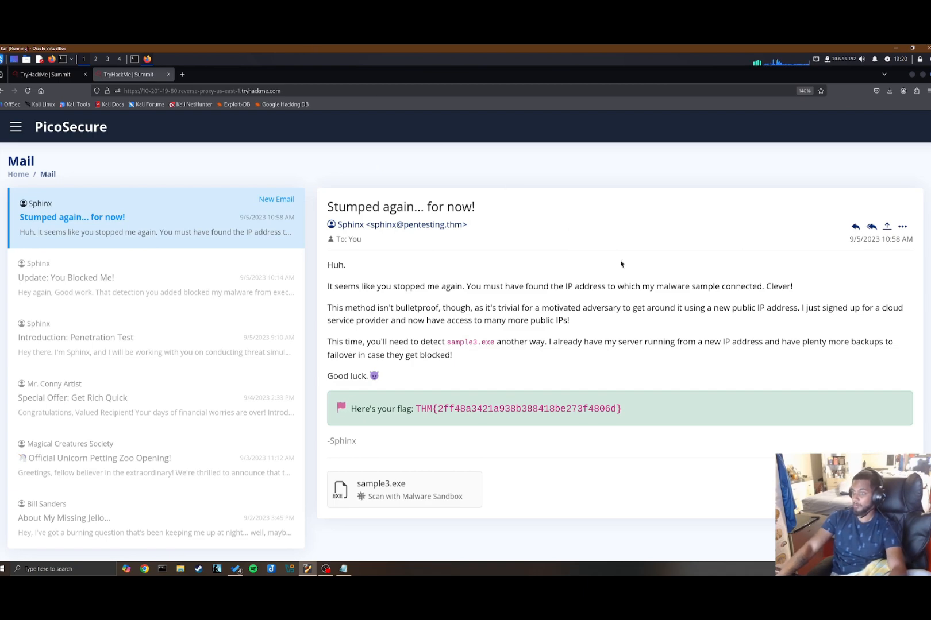
drag(639, 414, 414, 409)
key(ctrl+c)
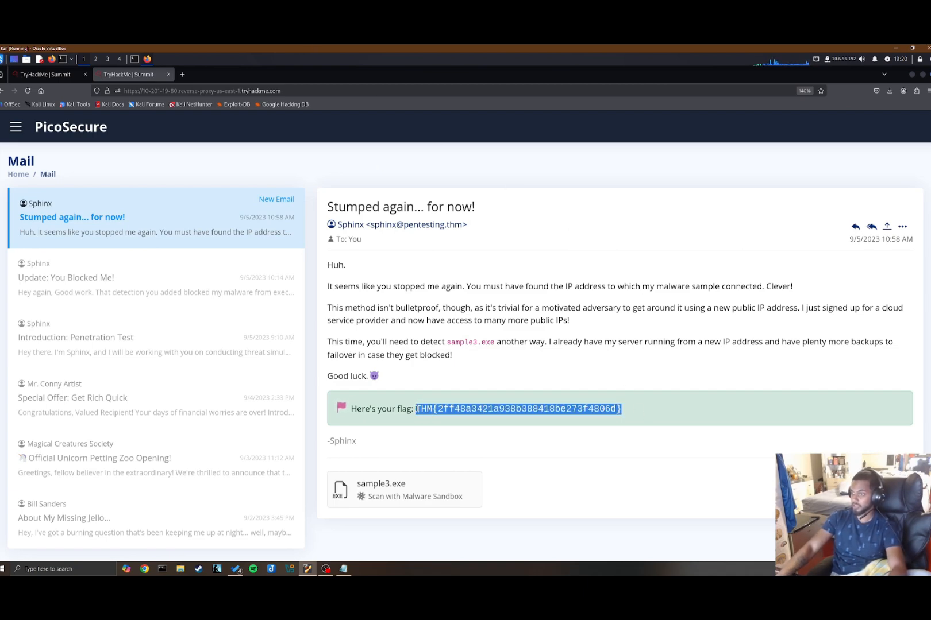
click(65, 80)
scroll(276, 505, down, 2)
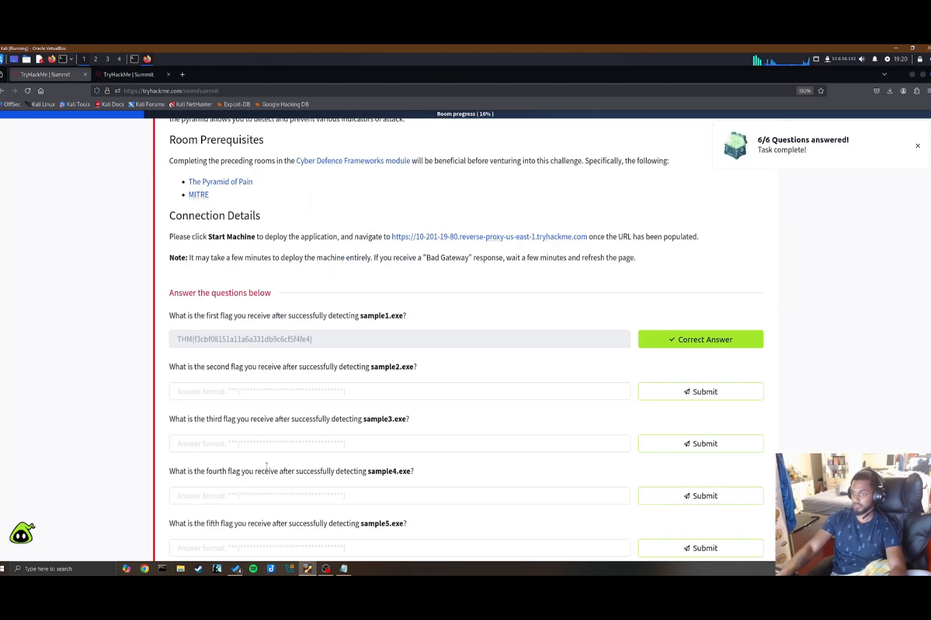
click(244, 391)
key(ctrl+v)
key(Return)
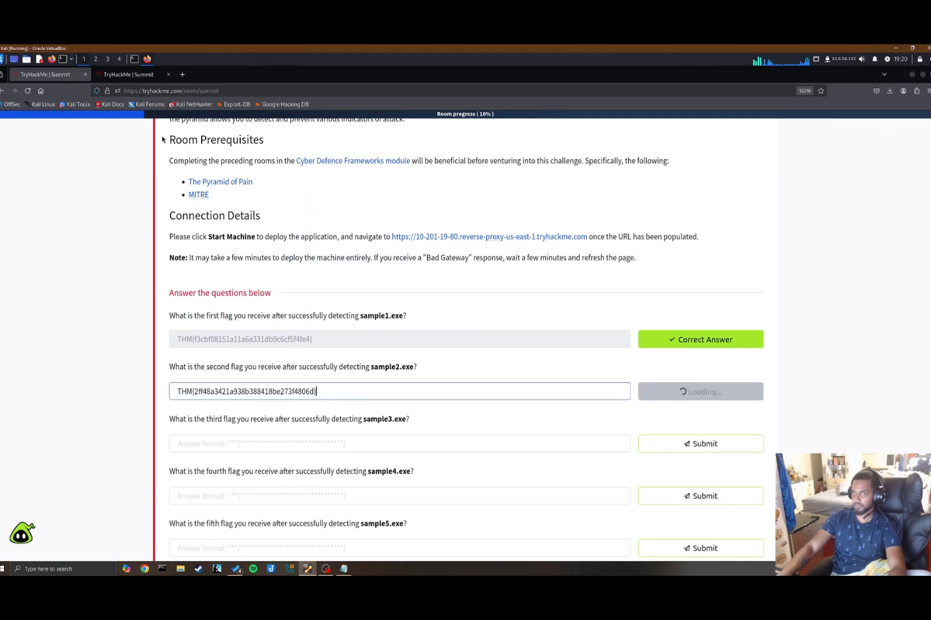
Return to PicoSecure and submit sample3.exe for analysis in the Malware Sandbox.
click(139, 80)
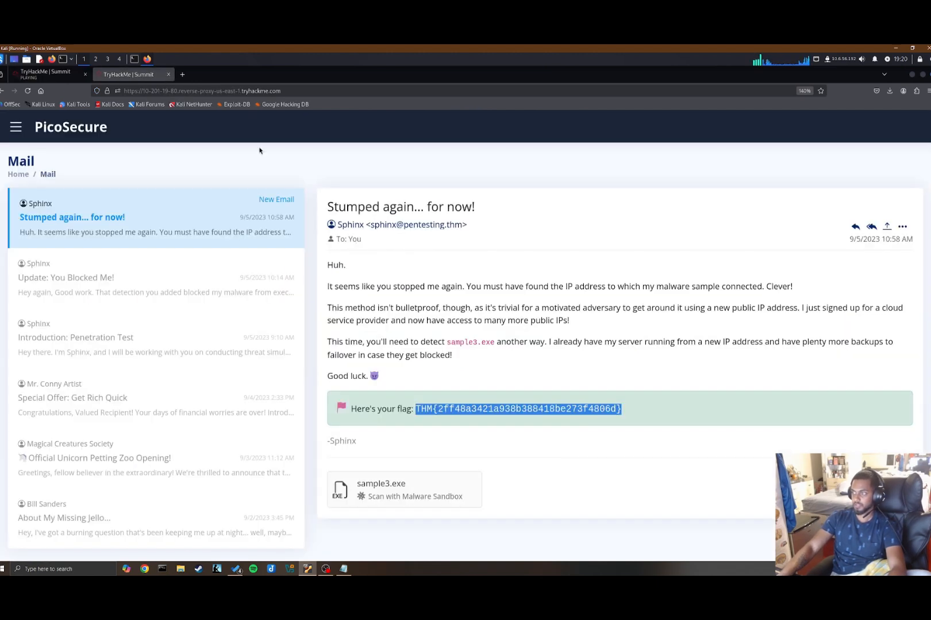
click(16, 127)
click(58, 191)
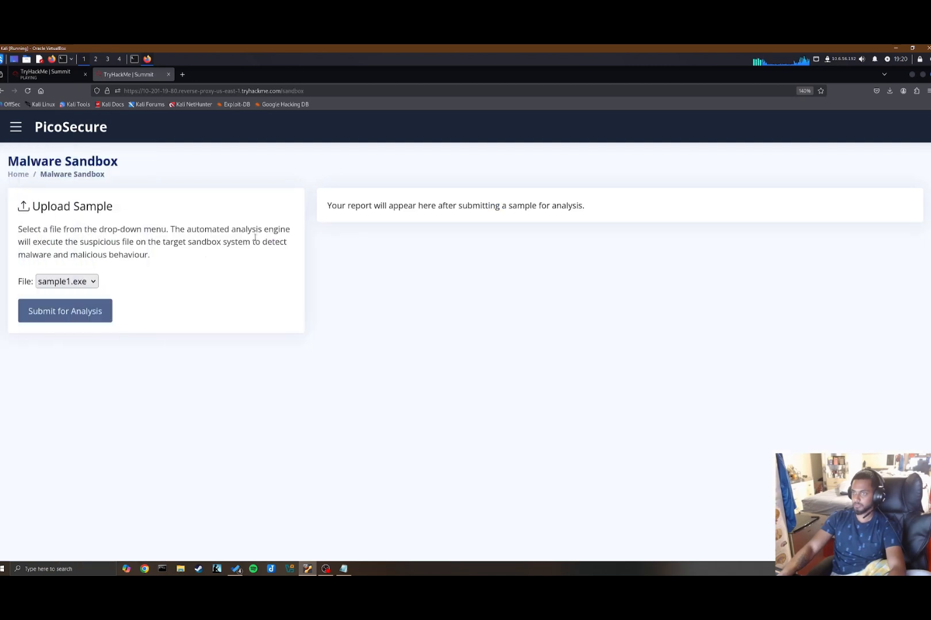
click(83, 281)
click(77, 322)
click(75, 312)
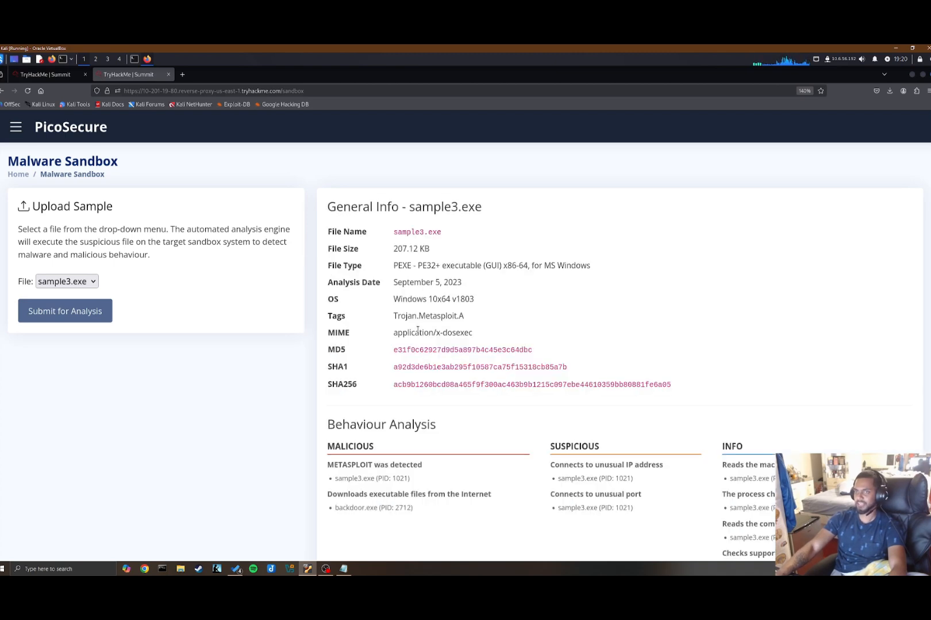
Copy the Behaviour Analysis through DNS requests sections of the sample3.exe report into the Notepad notes, and reposition the Notepad window to show them.
scroll(415, 359, down, 2)
scroll(415, 359, down, 5)
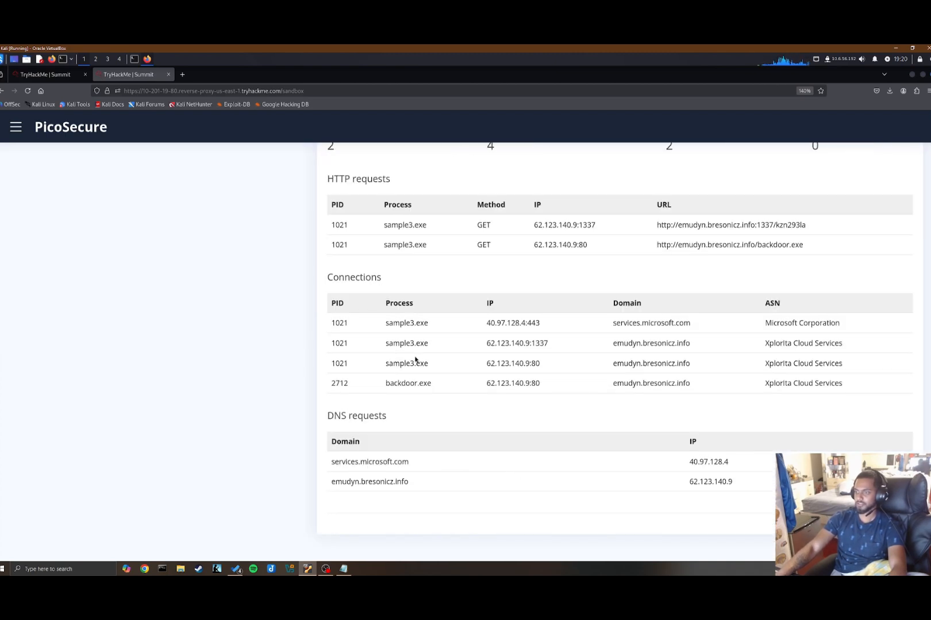
drag(733, 483, 315, 164)
scroll(333, 216, up, 4)
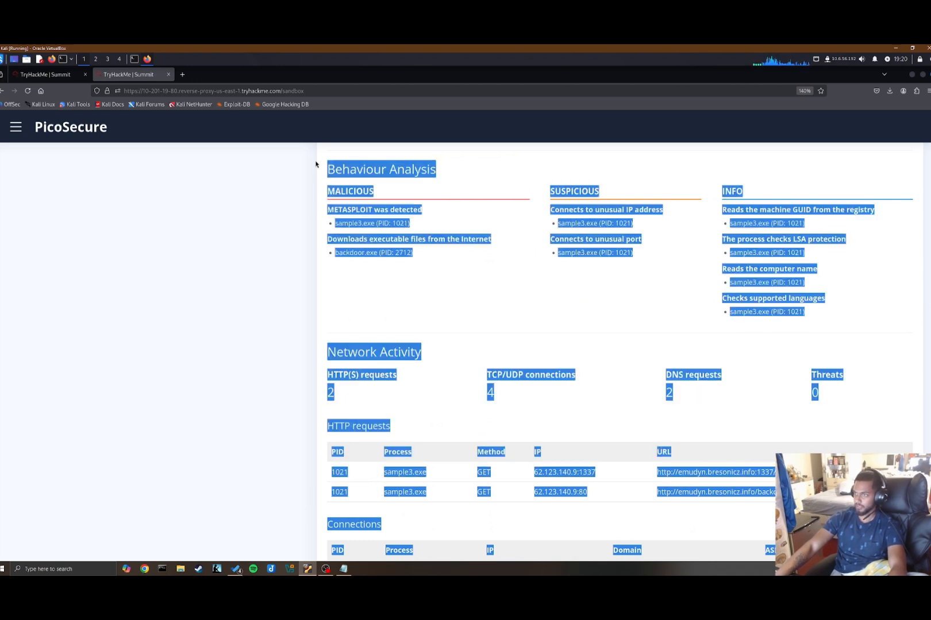
scroll(304, 391, up, 5)
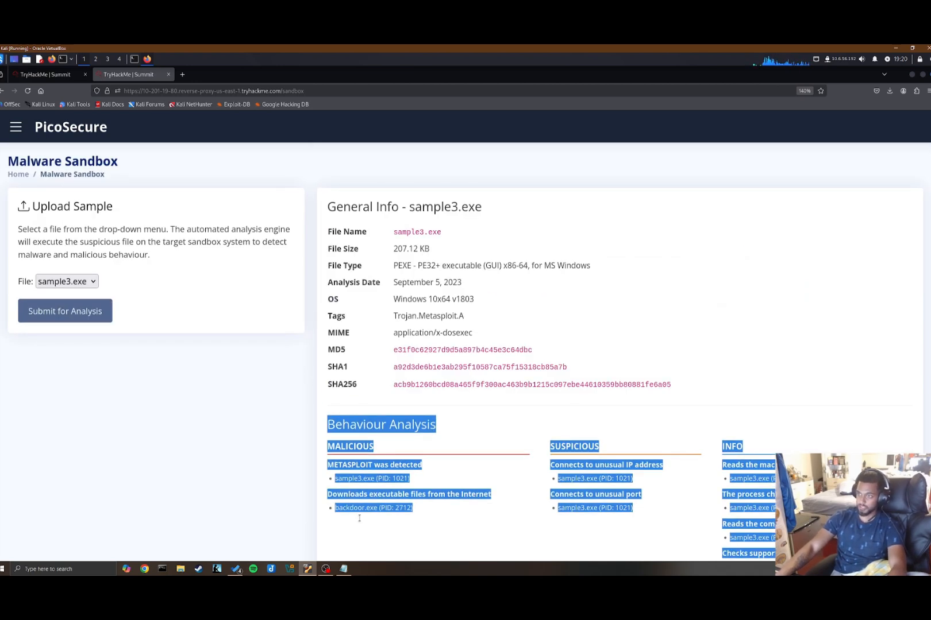
click(345, 568)
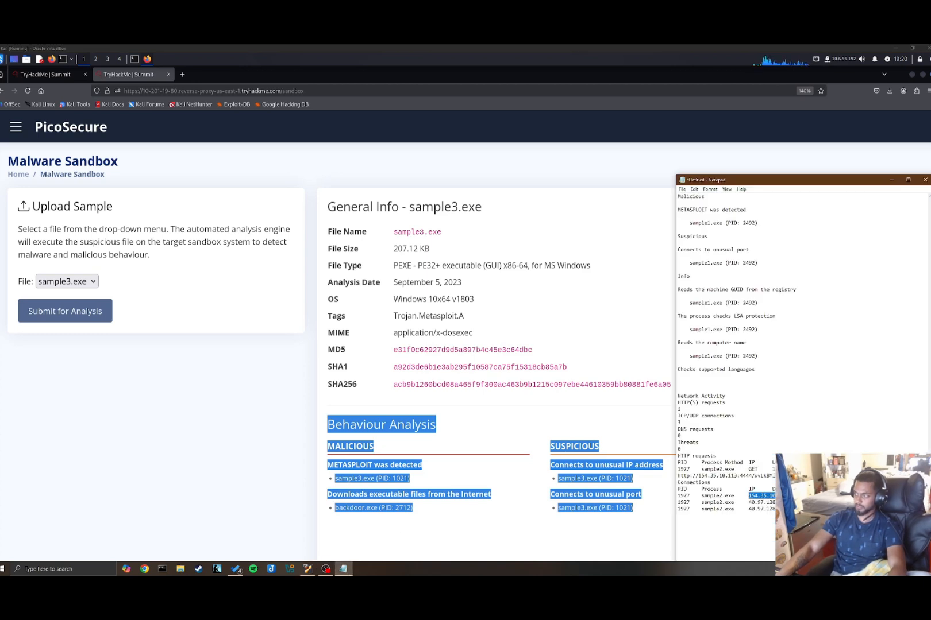
key(ctrl+v)
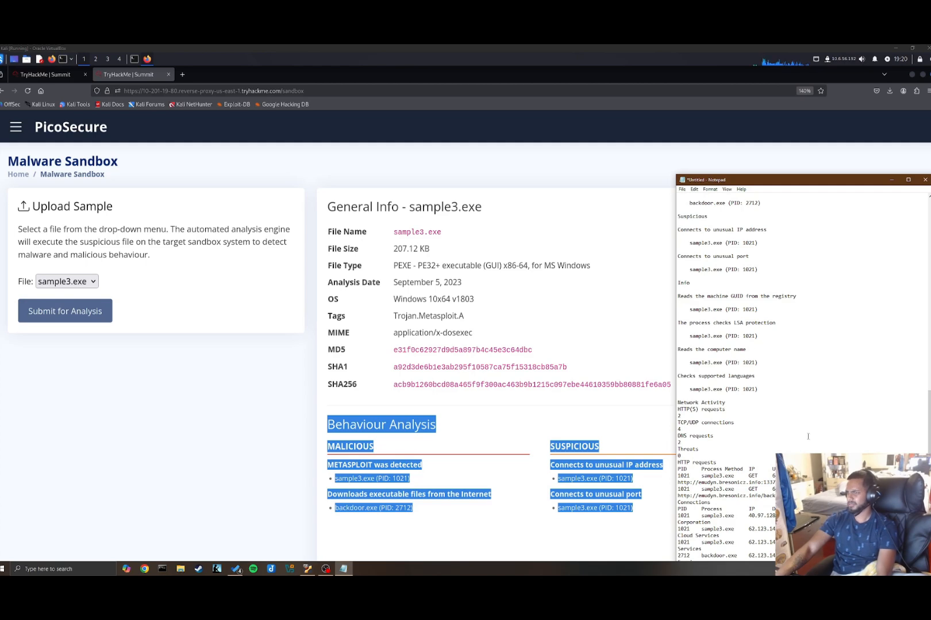
drag(759, 179, 727, 105)
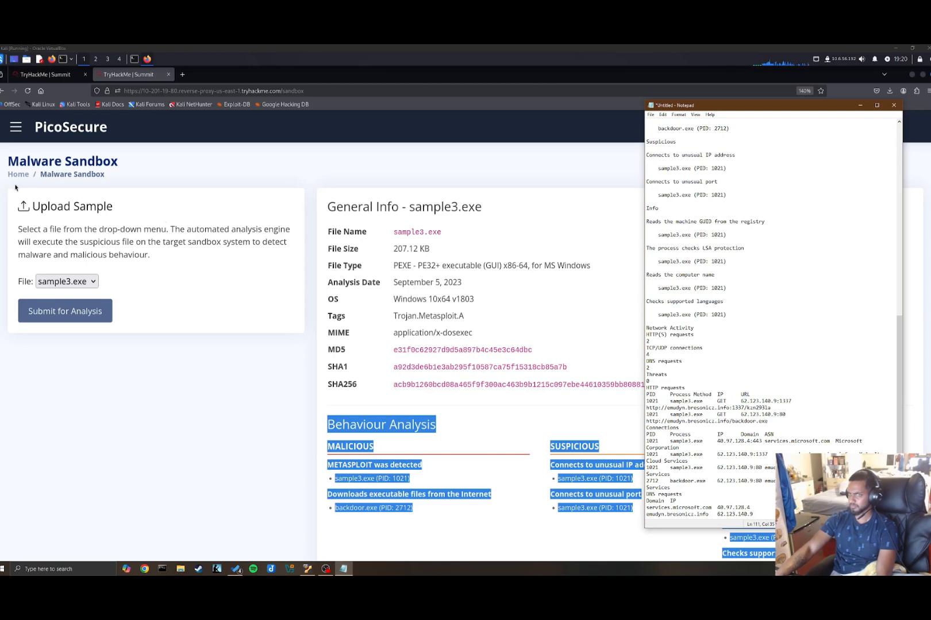
Open the DNS Filter in PicoSecure and copy the domain emudyn.bresonicz.info from the Notepad notes.
click(16, 127)
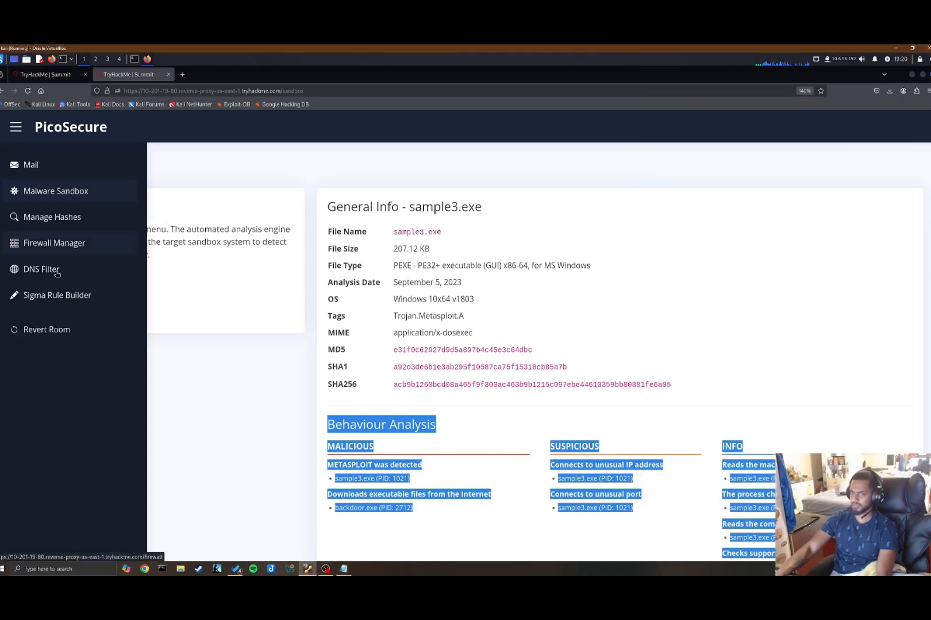
click(57, 273)
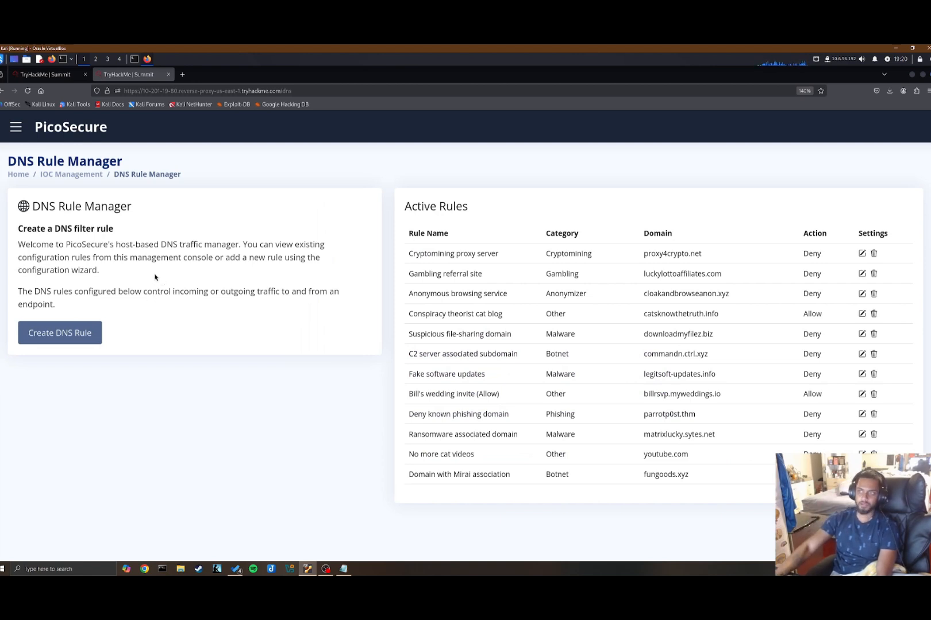
click(344, 569)
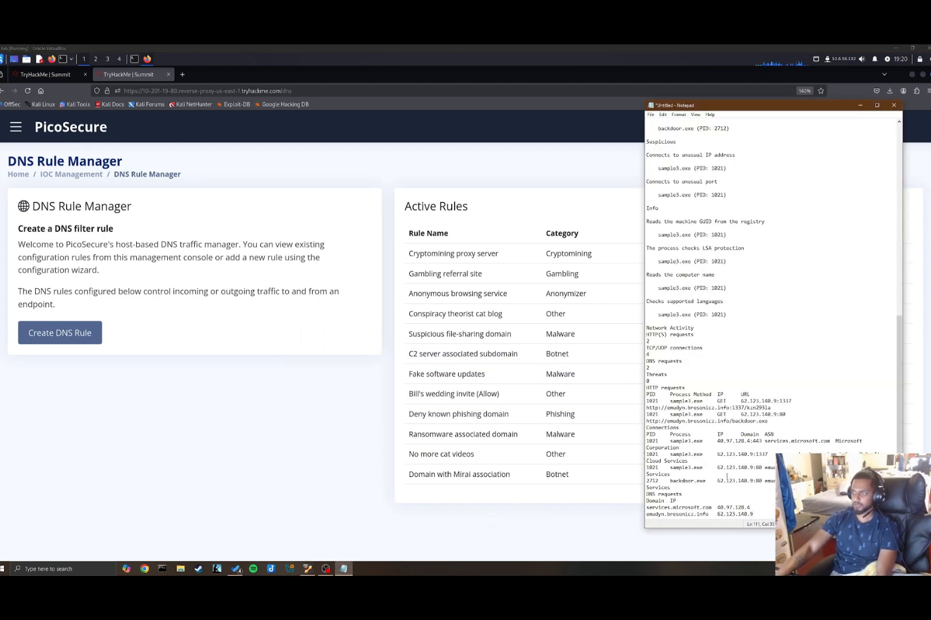
drag(709, 514, 646, 515)
key(ctrl+c)
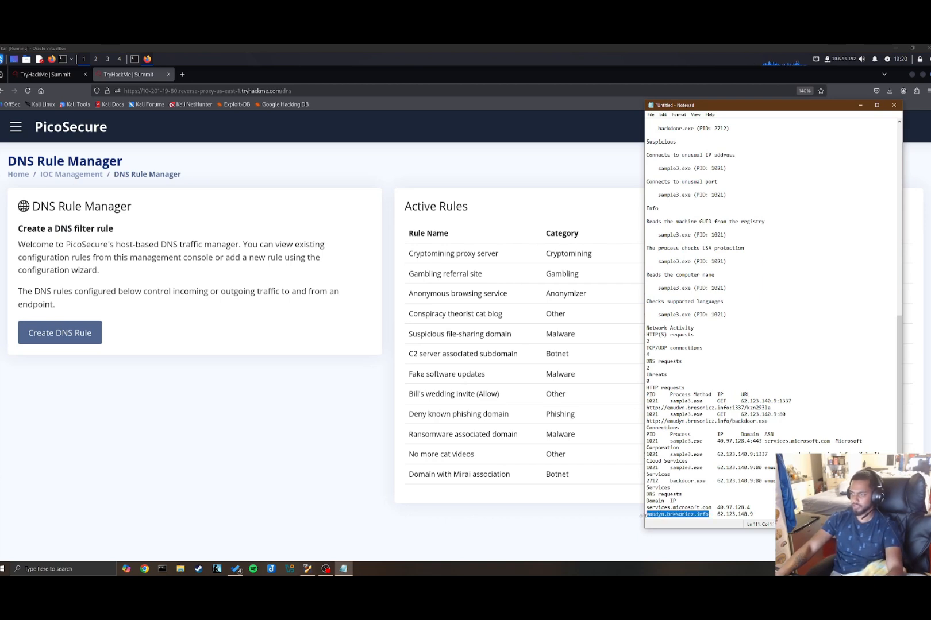
Create and save a DNS rule named BLock with category Malware, domain emudyn.bresonicz.info and action Deny.
click(92, 333)
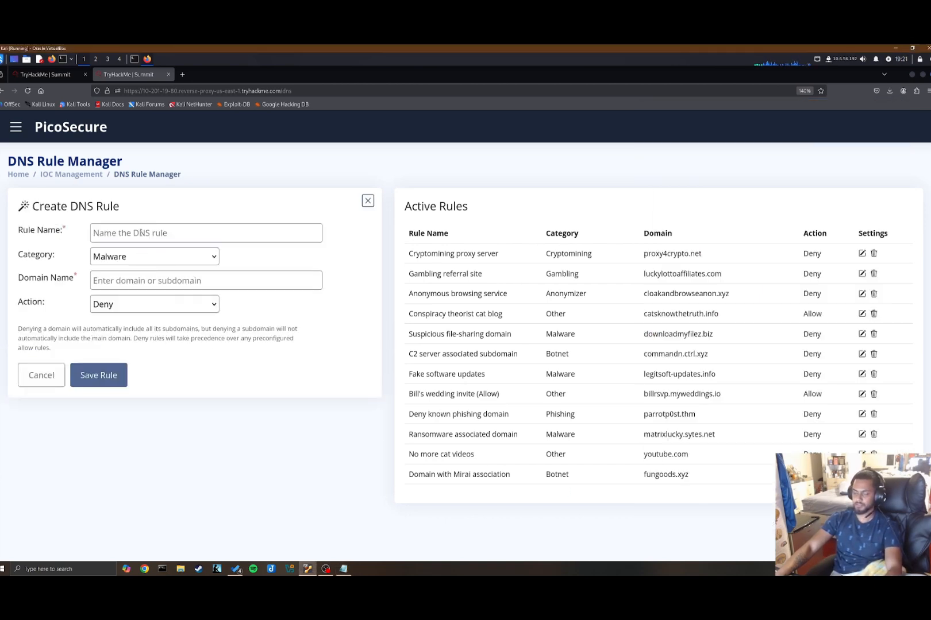
click(140, 232)
text(BLo)
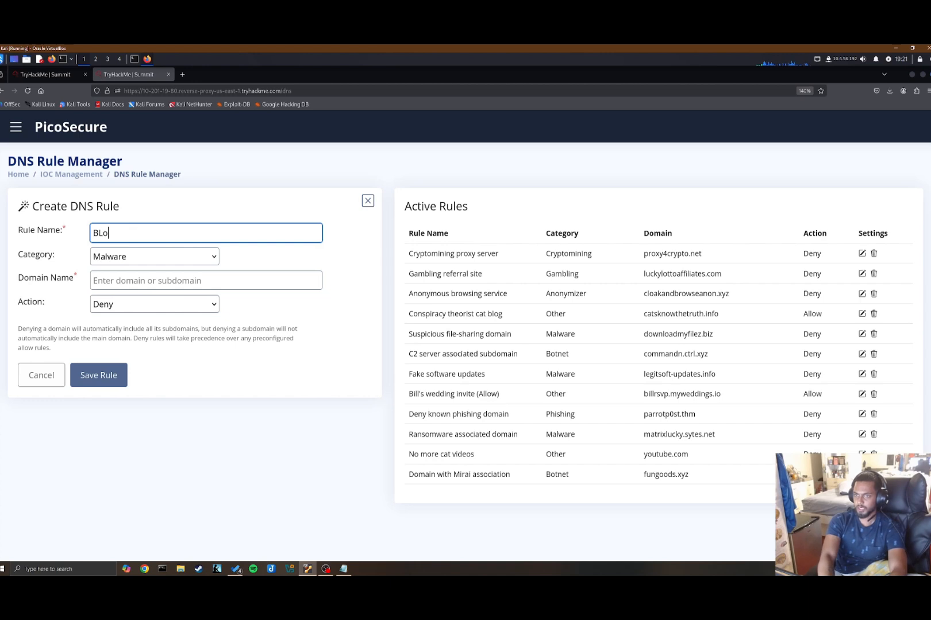
text(ck)
click(137, 263)
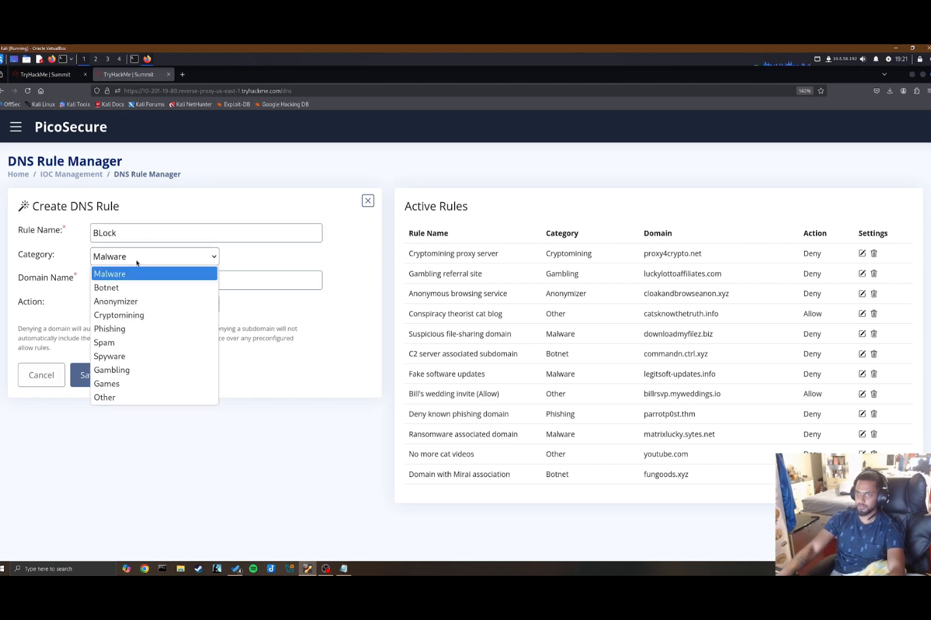
click(136, 263)
click(132, 279)
key(ctrl+v)
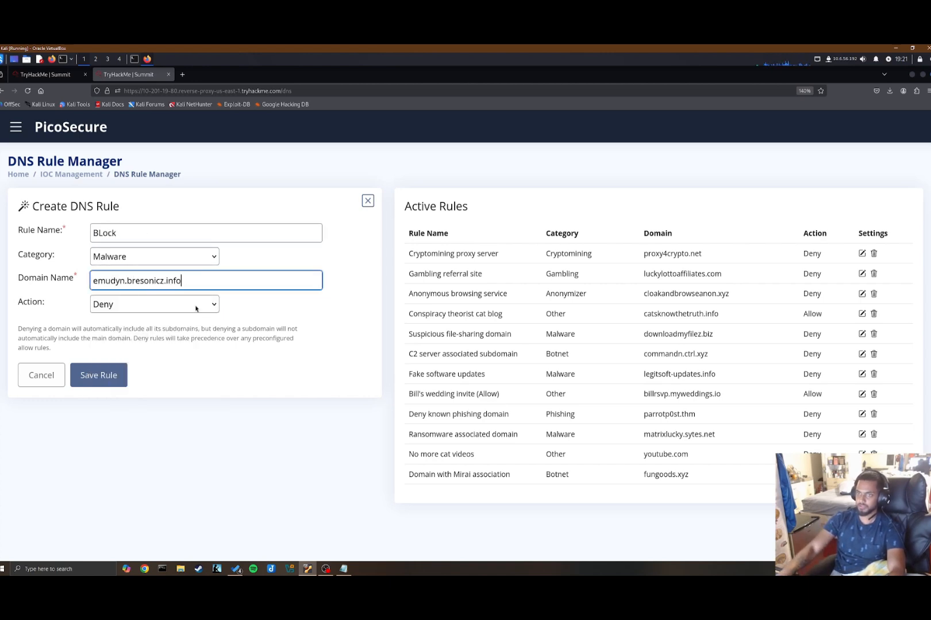
click(255, 349)
click(104, 376)
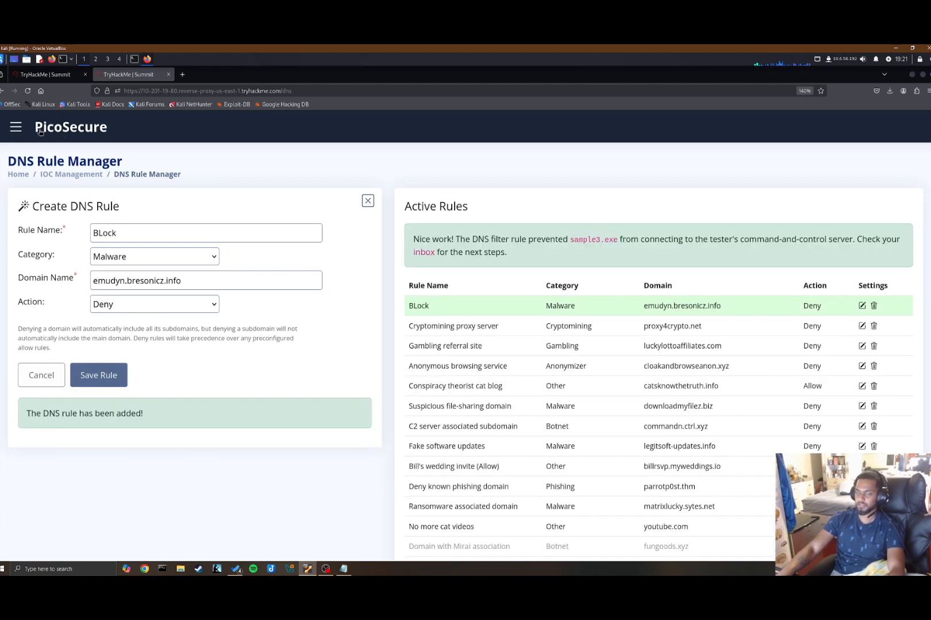
Open Sphinx's new email "RE: Stumped again... for now!" in Mail and copy the flag from it.
click(21, 130)
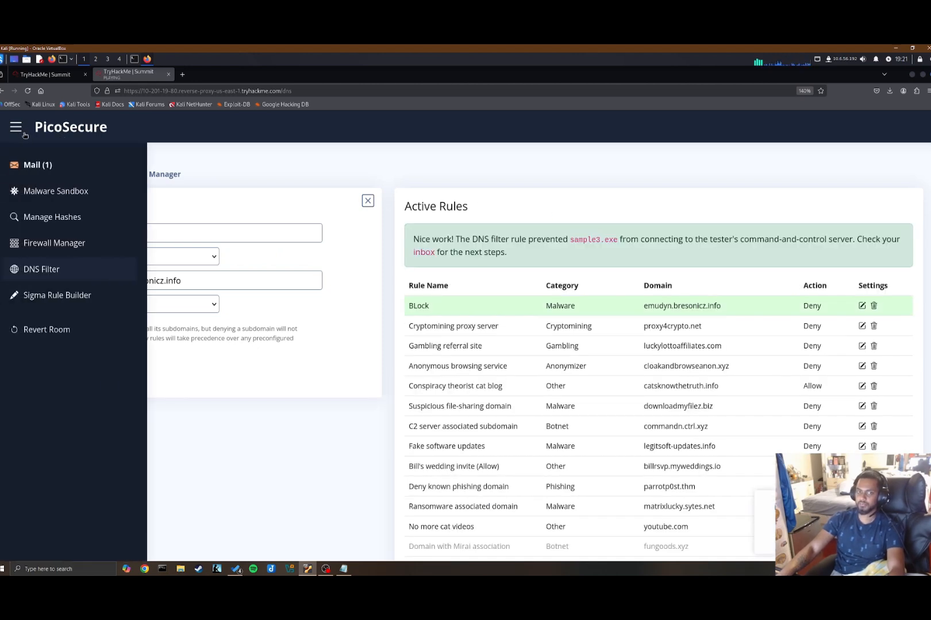
click(64, 166)
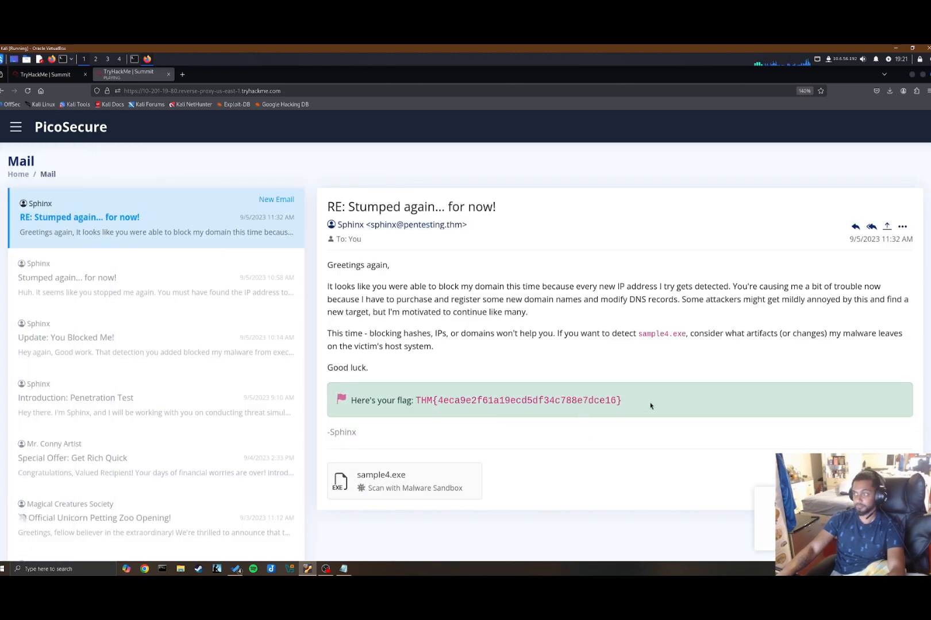
drag(623, 400, 417, 401)
key(ctrl+c)
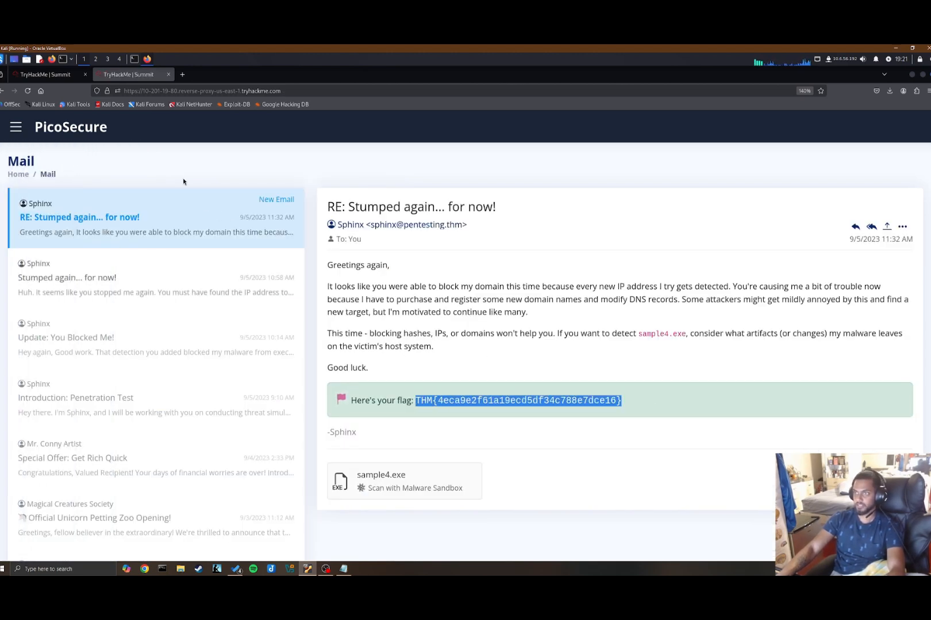
Submit the copied flag as the answer to the sample3.exe question in the TryHackMe Summit room.
click(63, 75)
click(436, 450)
key(ctrl+v)
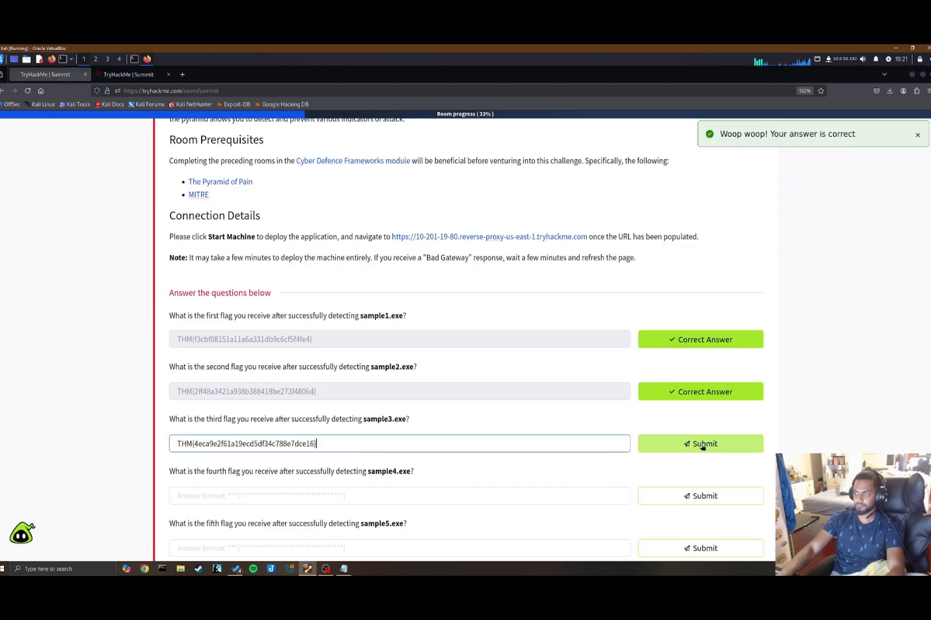
click(698, 444)
scroll(345, 367, down, 3)
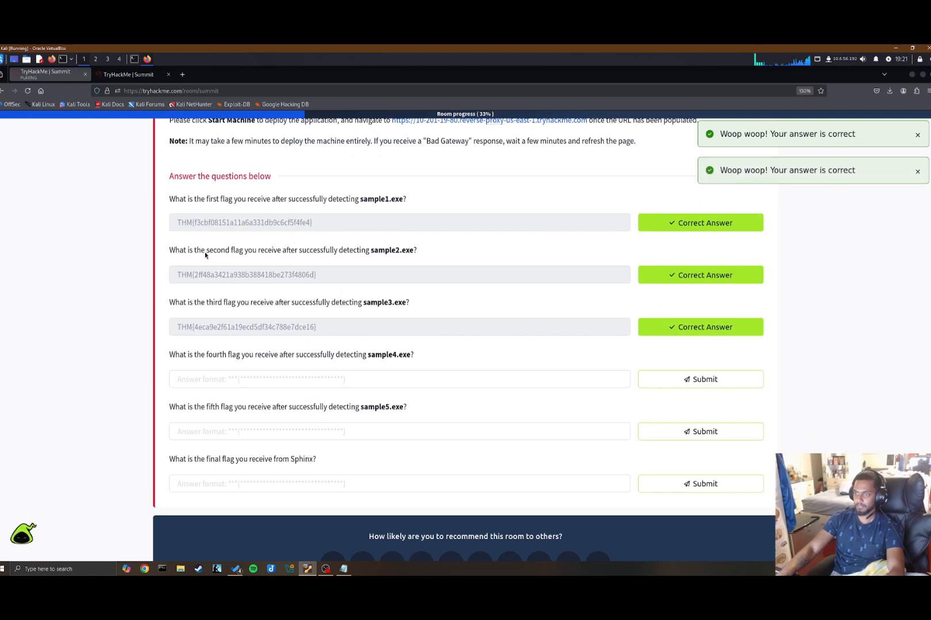
Return to PicoSecure and submit sample4.exe for analysis in the Malware Sandbox.
key(ctrl+Tab)
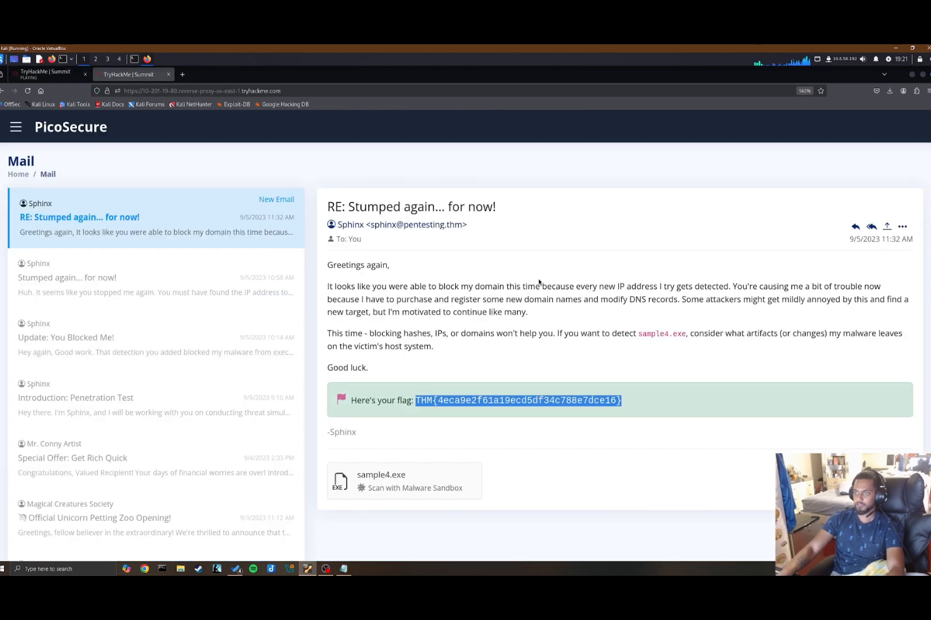
click(510, 267)
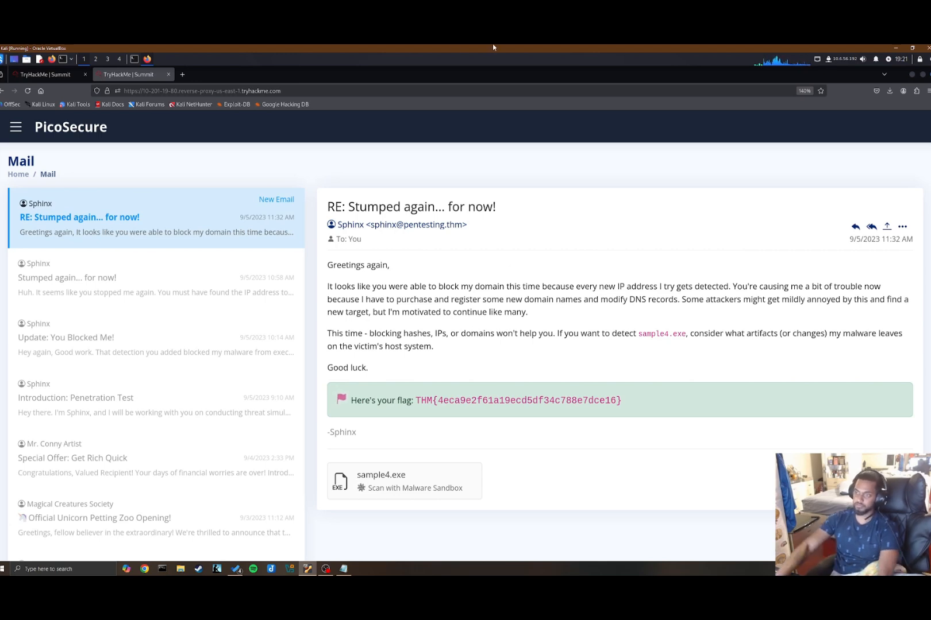
click(16, 128)
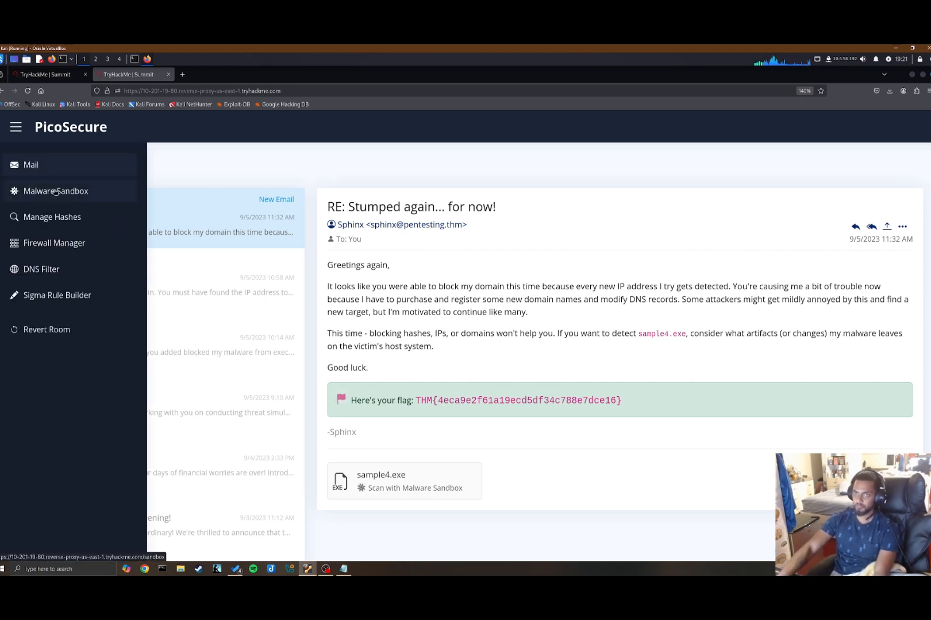
click(55, 191)
click(83, 281)
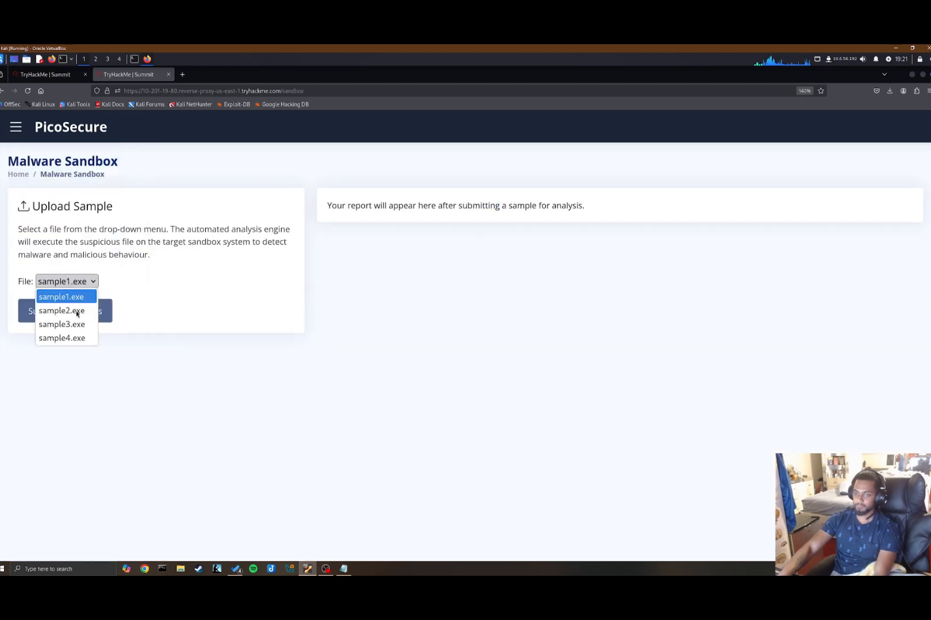
click(57, 338)
click(65, 310)
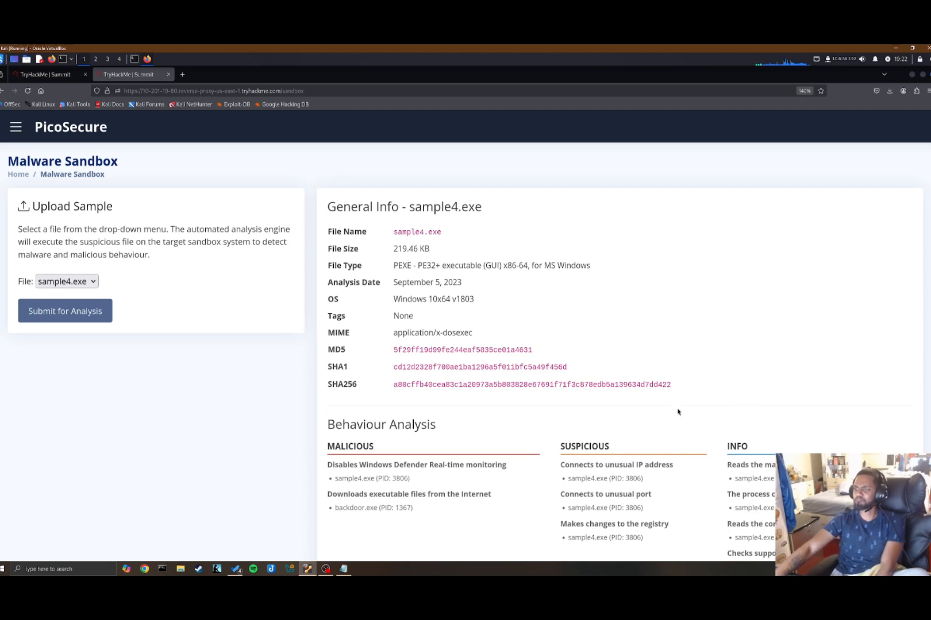
Copy the Behaviour Analysis through Registry Activity sections of the sample4.exe report into the end of the Notepad notes.
drag(511, 468, 323, 468)
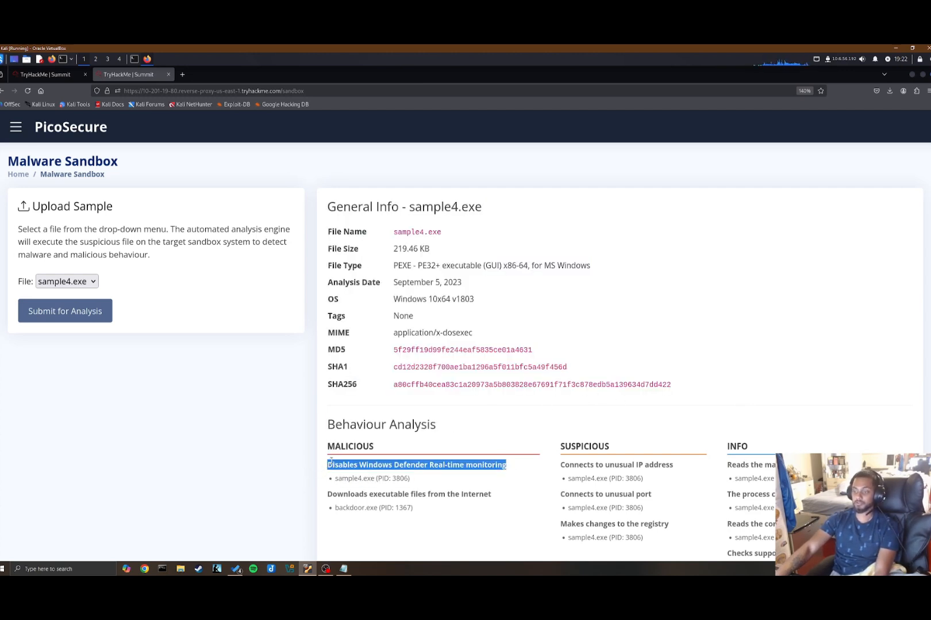
scroll(330, 462, down, 5)
click(321, 204)
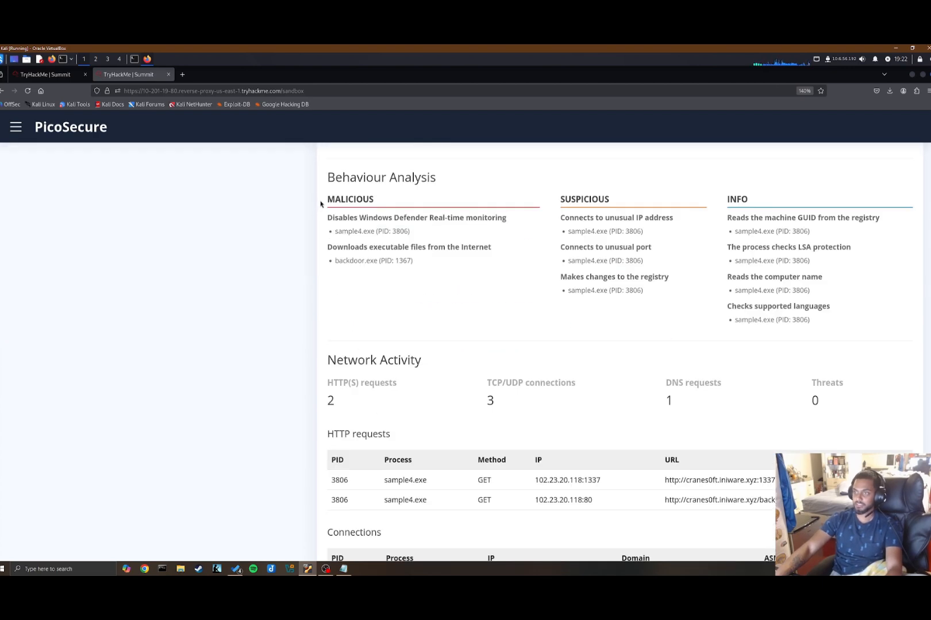
drag(325, 181, 792, 506)
scroll(793, 505, down, 3)
scroll(793, 505, down, 3)
scroll(793, 505, down, 2)
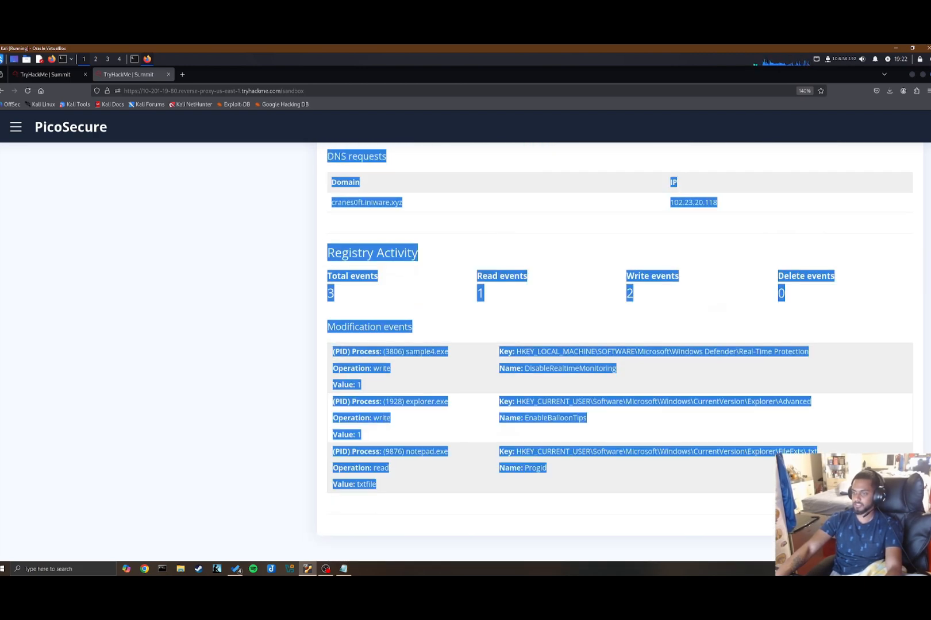
click(344, 568)
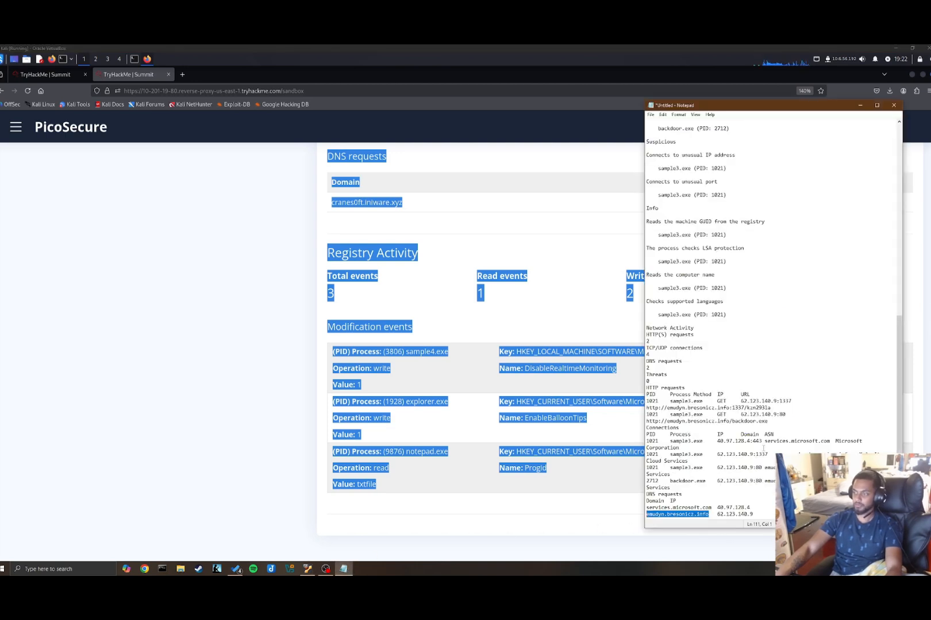
click(771, 509)
key(ctrl+v)
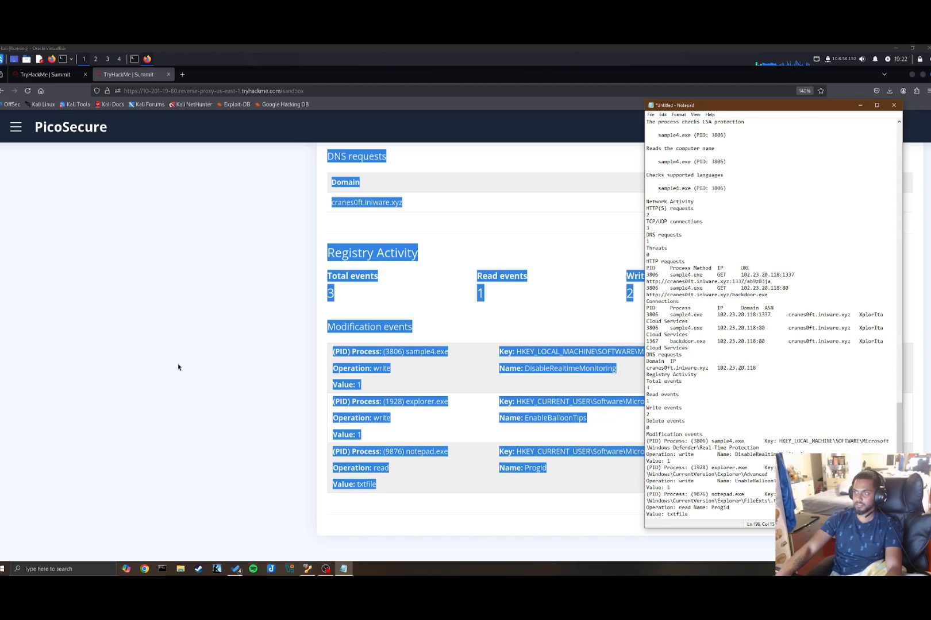
Start a new Sigma rule in the Sigma Rule Builder, focused on Sysmon Event Logs and targeting Registry Modifications.
scroll(184, 359, up, 15)
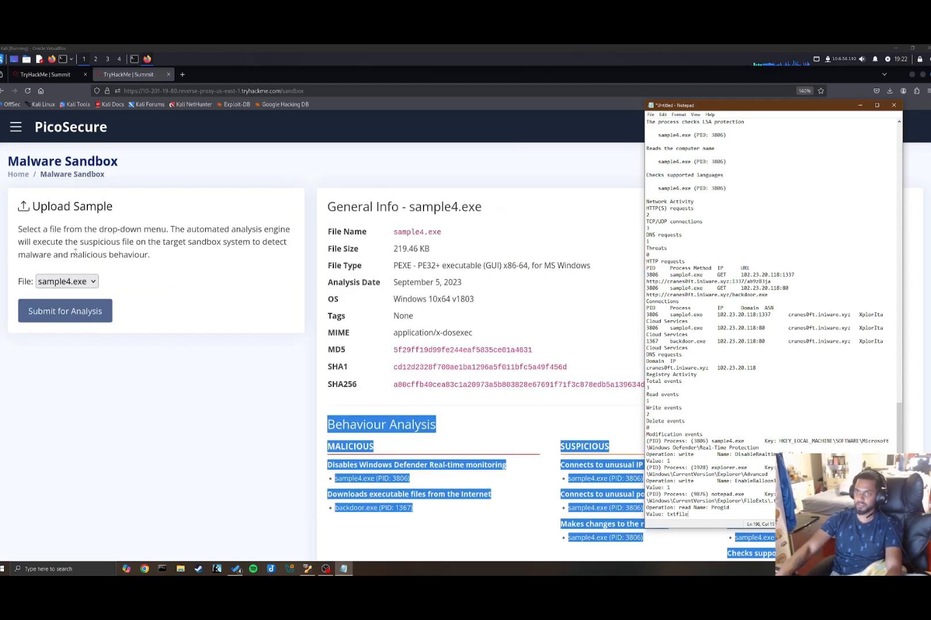
click(31, 134)
click(19, 131)
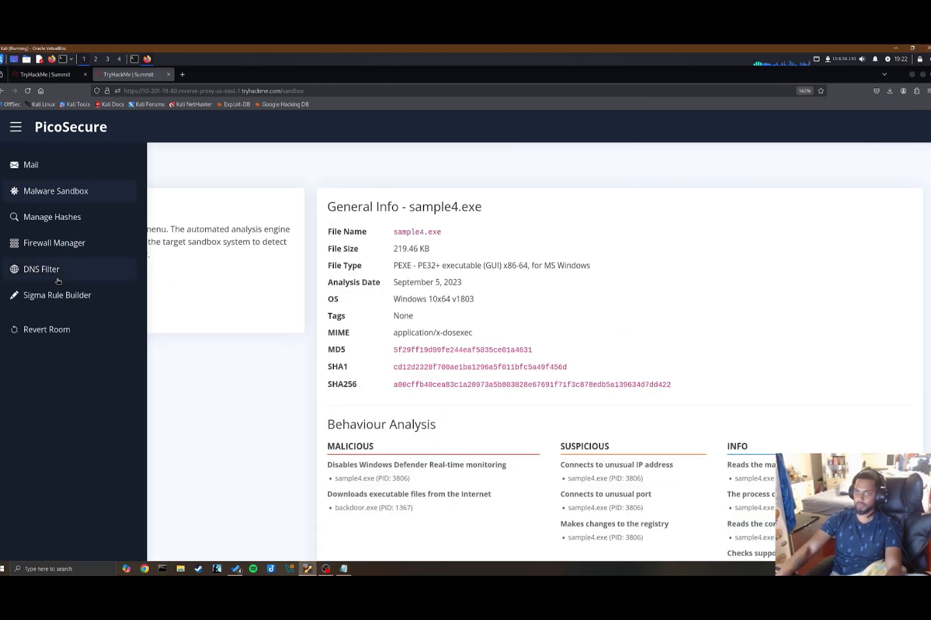
click(50, 295)
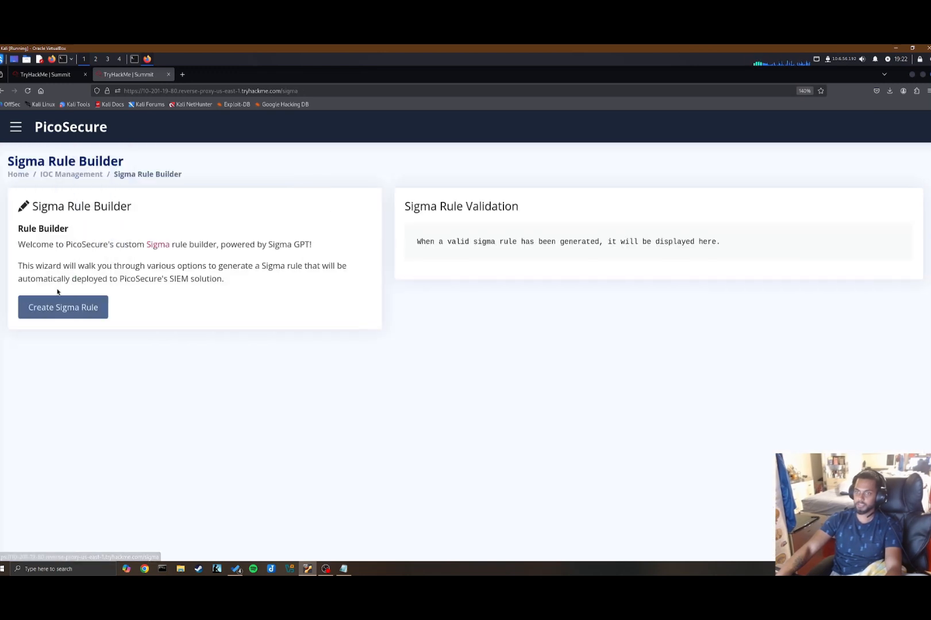
click(63, 307)
scroll(155, 318, down, 1)
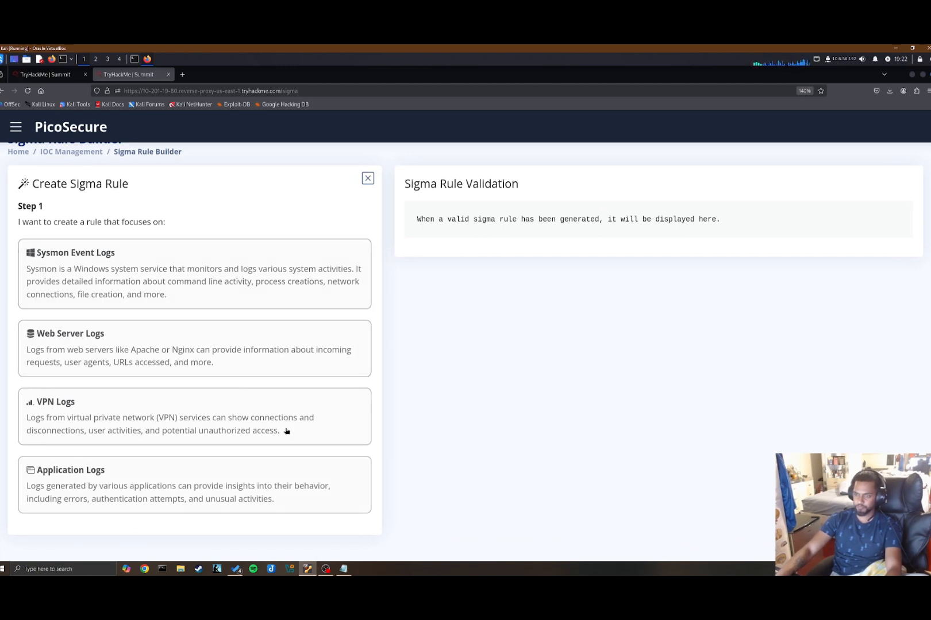
click(261, 284)
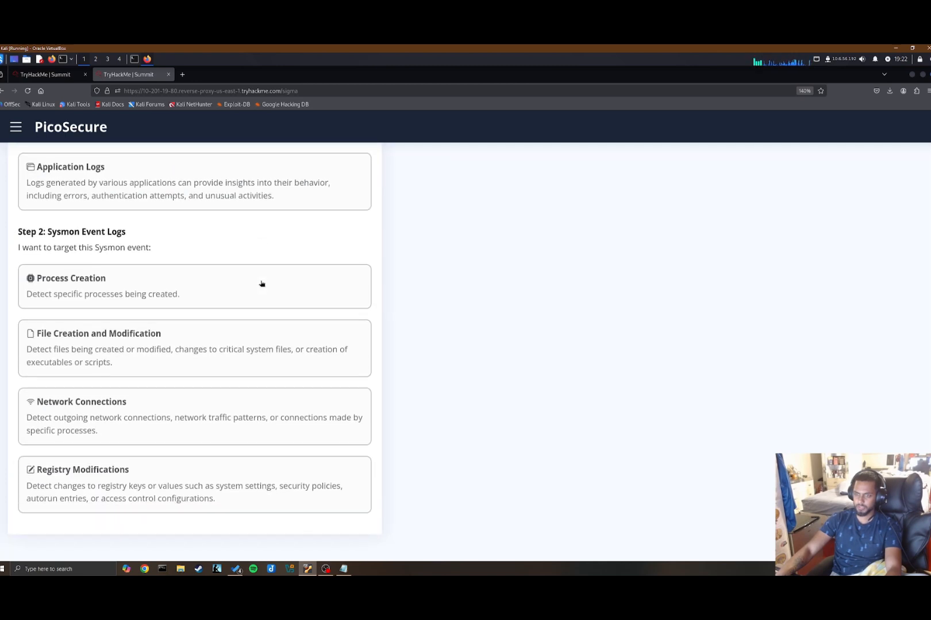
click(179, 487)
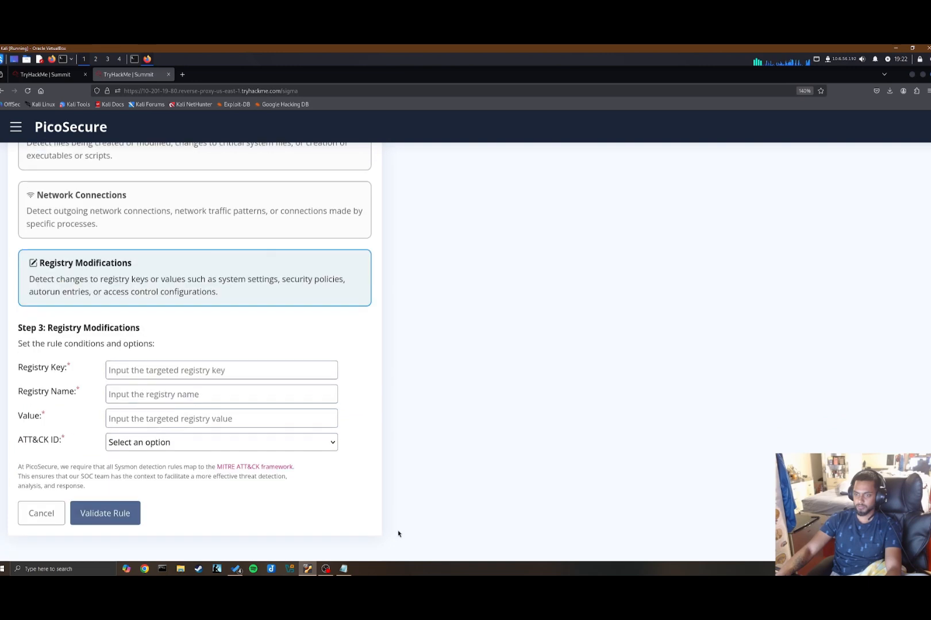
Set the rule's registry key to HKEY_LOCAL_MACHINE\SOFTWARE\Microsoft\Windows Defender\Real-Time Protection, copied from the Notepad notes.
click(345, 569)
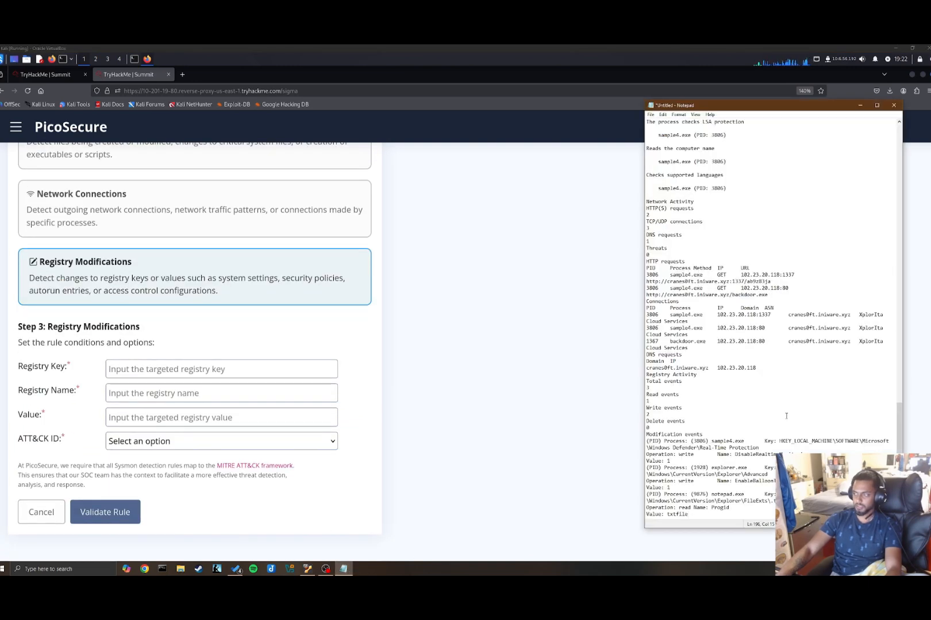
drag(809, 453, 736, 455)
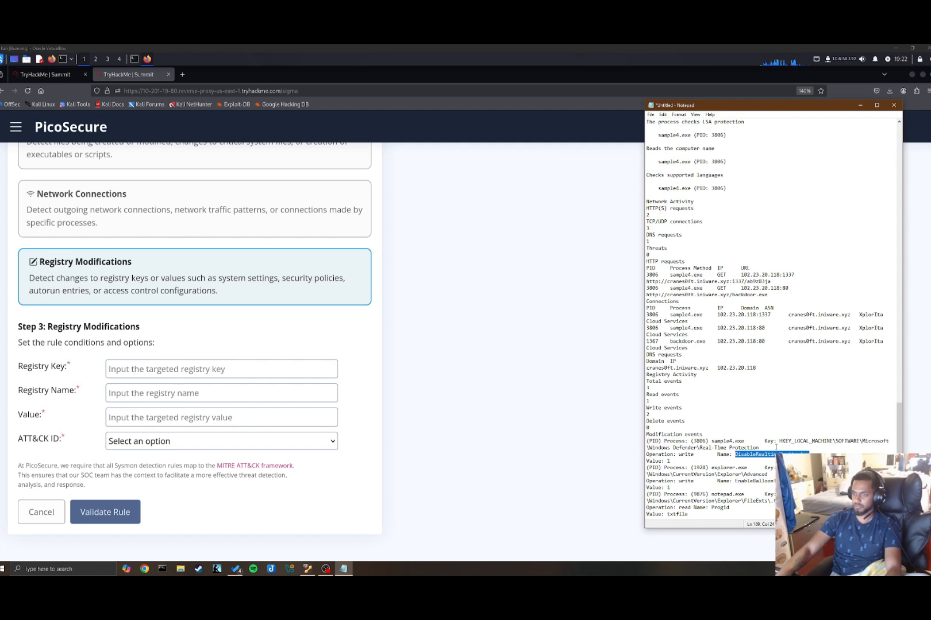
drag(779, 441, 758, 448)
key(ctrl+c)
click(197, 371)
key(ctrl+v)
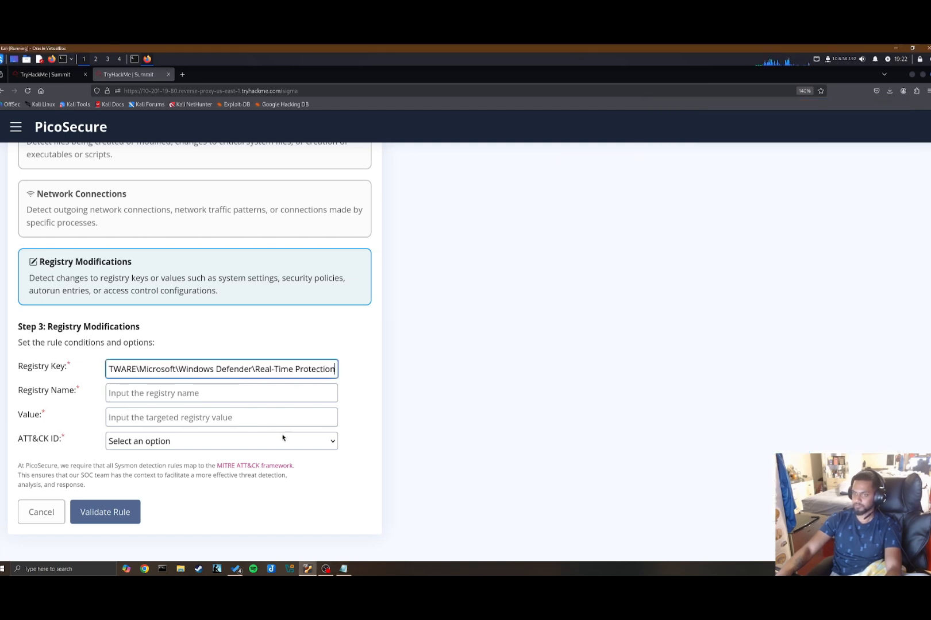
Set the rule's registry name to DisableRealtimeMonitoring, copied from the sample4.exe modification event in the Notepad notes.
click(344, 568)
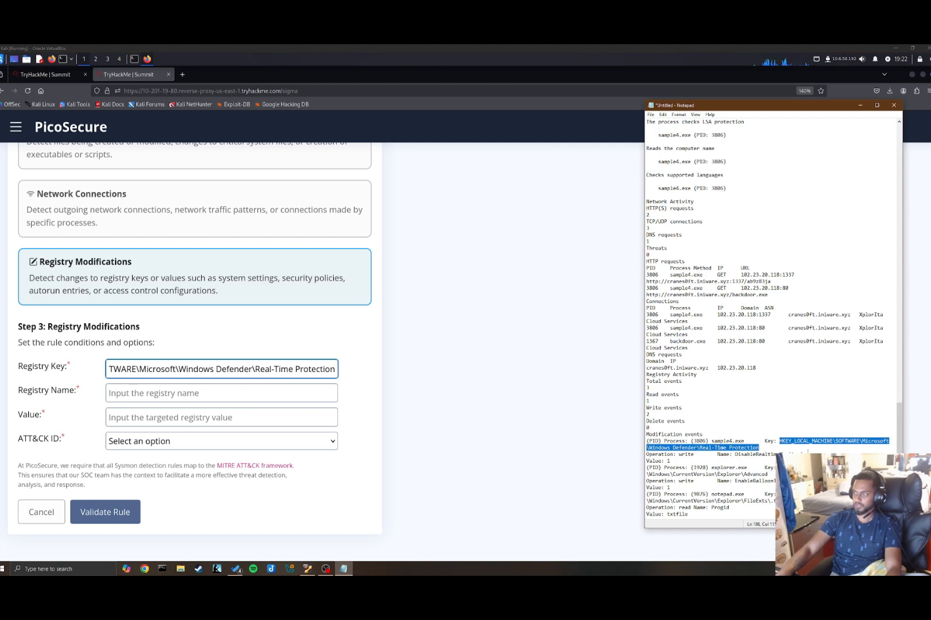
double_click(808, 455)
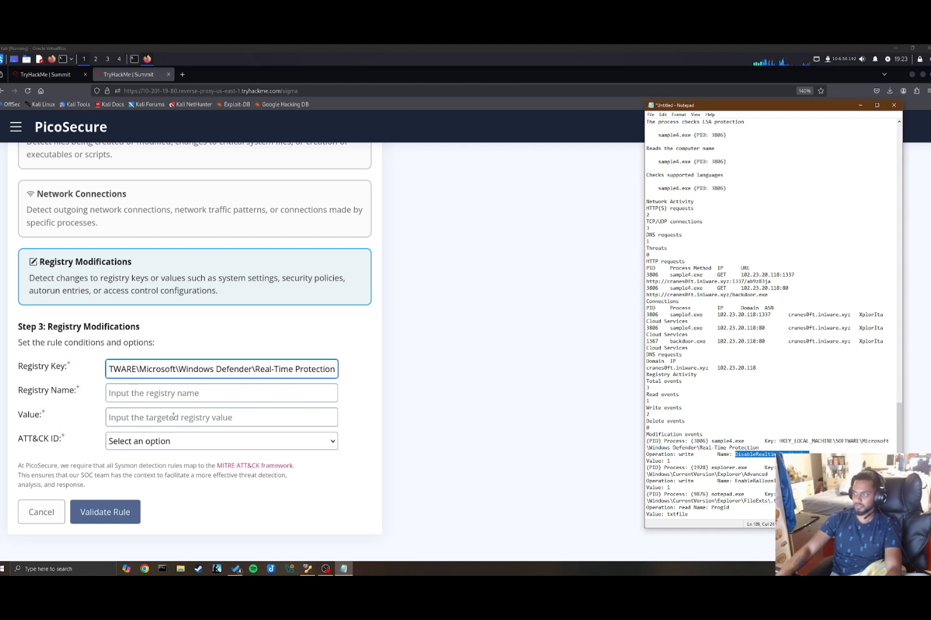
key(ctrl+c)
click(139, 396)
key(ctrl+v)
Set the rule's registry value to 1, copied from the sample4.exe modification event in the Notepad notes.
click(343, 569)
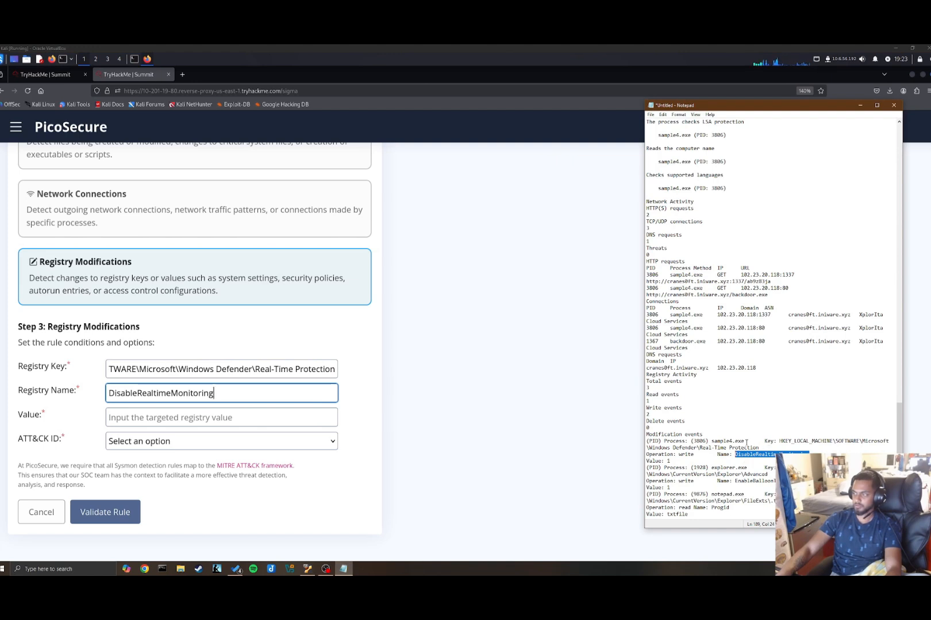
drag(671, 460, 665, 461)
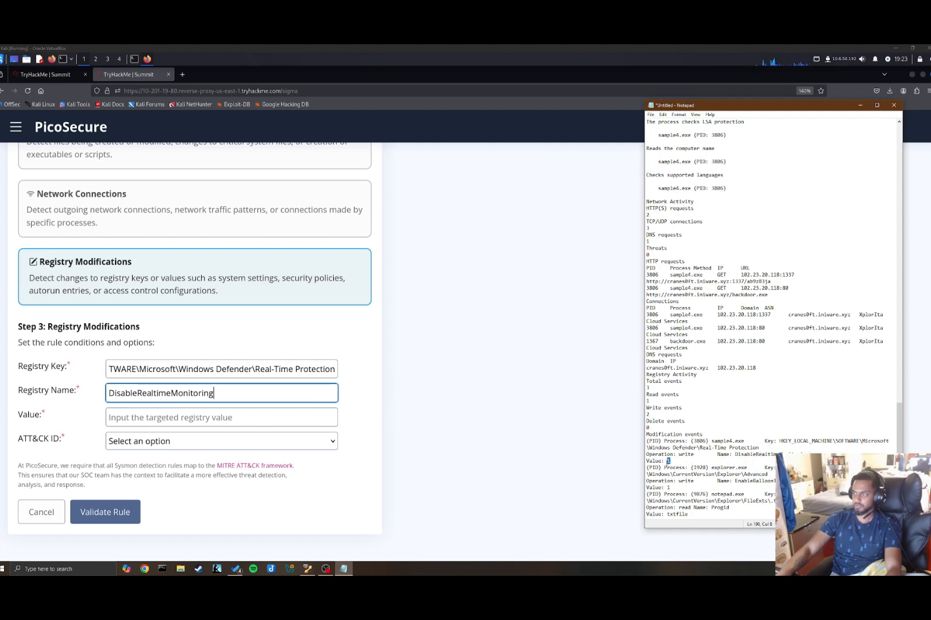
key(ctrl+c)
click(151, 419)
key(ctrl+v)
Set the rule's ATT&CK ID to Defense Evasion (TA0005) and validate the Sigma rule.
click(155, 442)
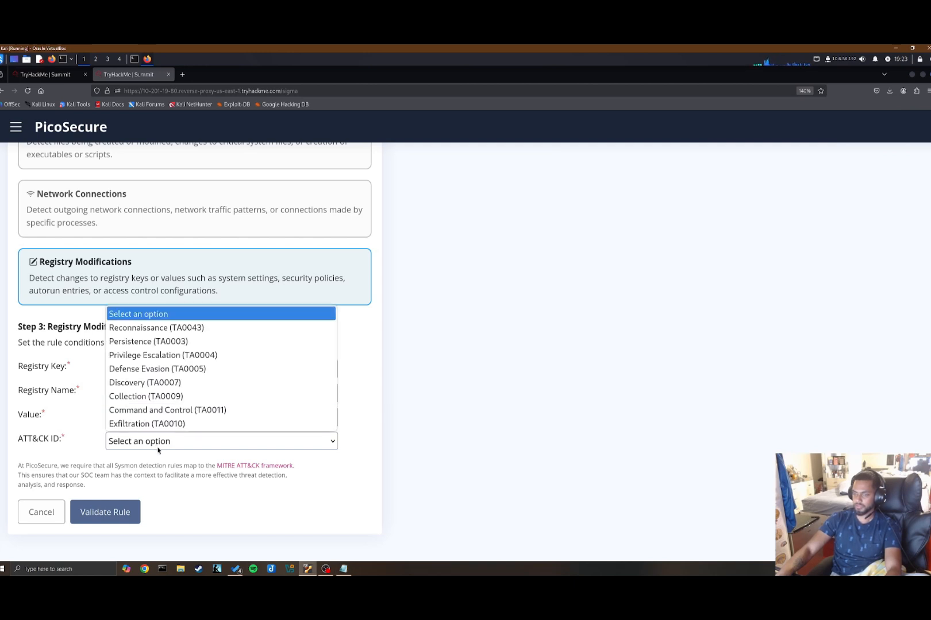
click(190, 368)
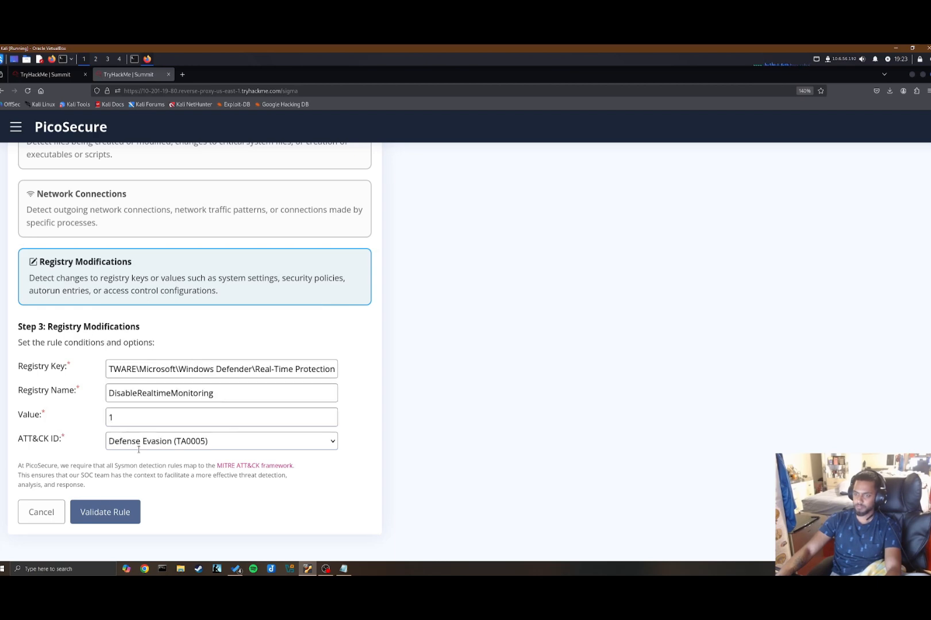
click(104, 511)
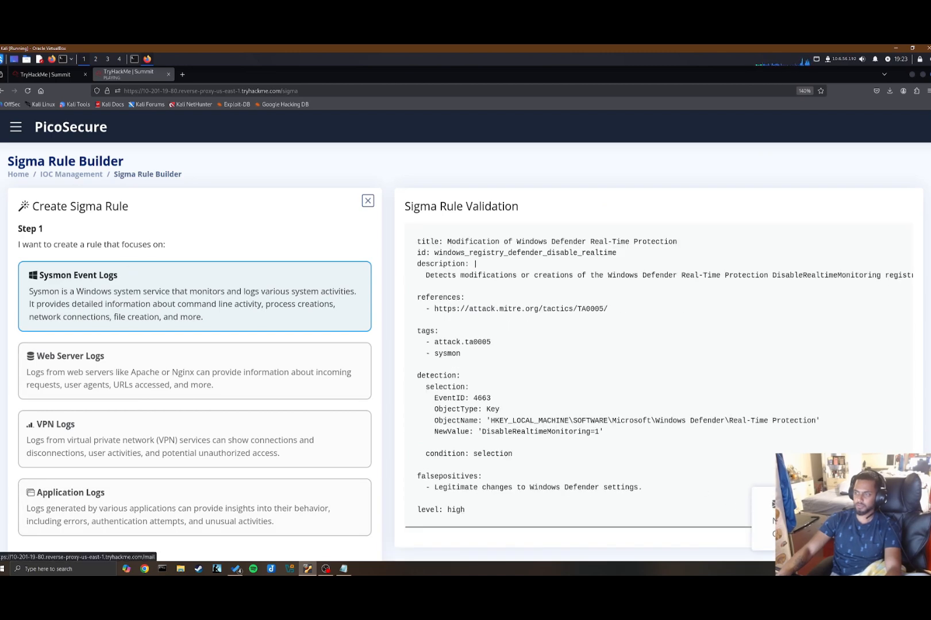
Copy the whole flag line from Sphinx's "New Approach" email and try to submit it as the sample4.exe answer in the Summit room.
click(801, 520)
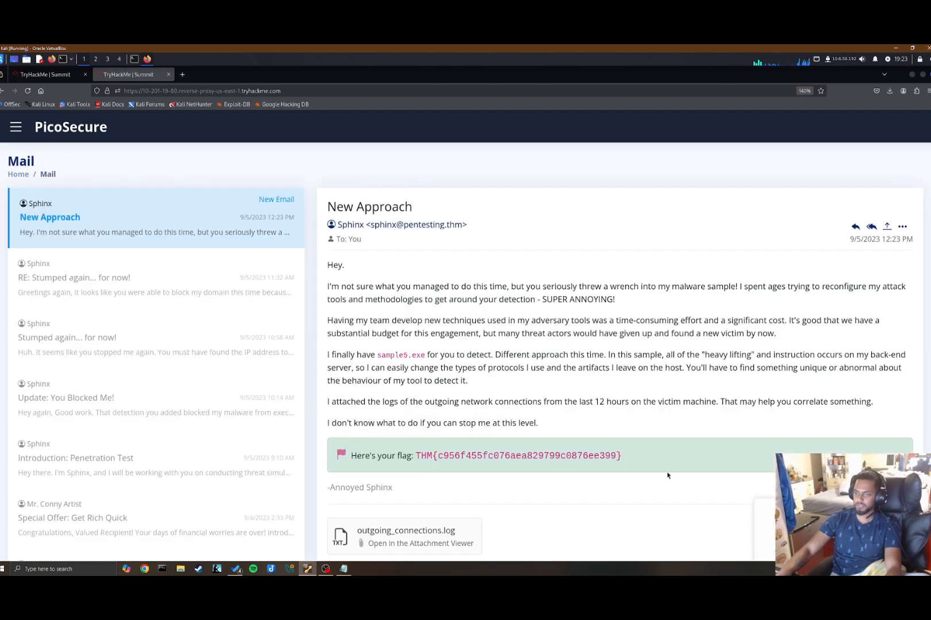
drag(638, 456, 350, 458)
click(46, 74)
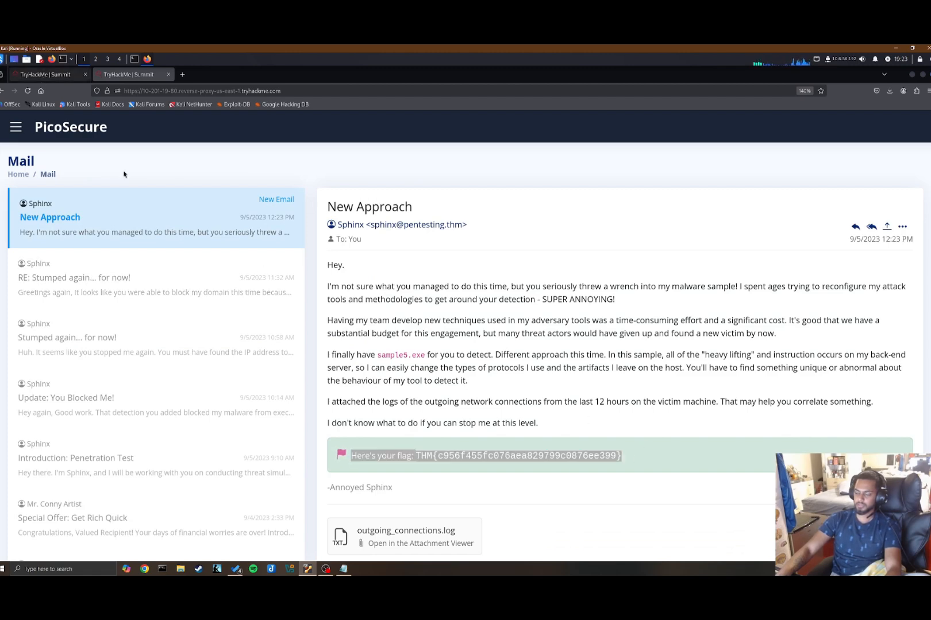
scroll(255, 315, down, 2)
click(255, 305)
key(ctrl+v)
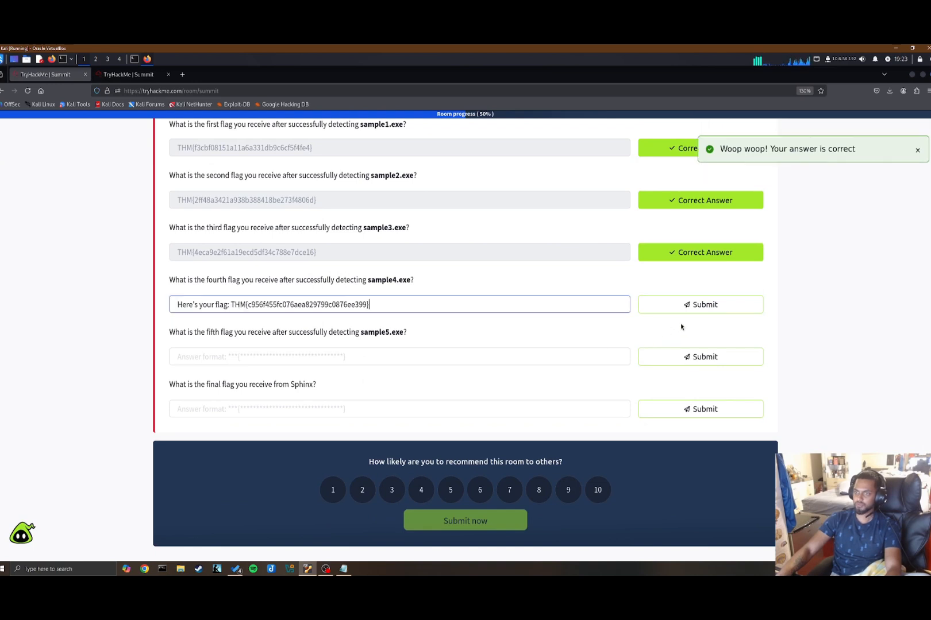
click(705, 304)
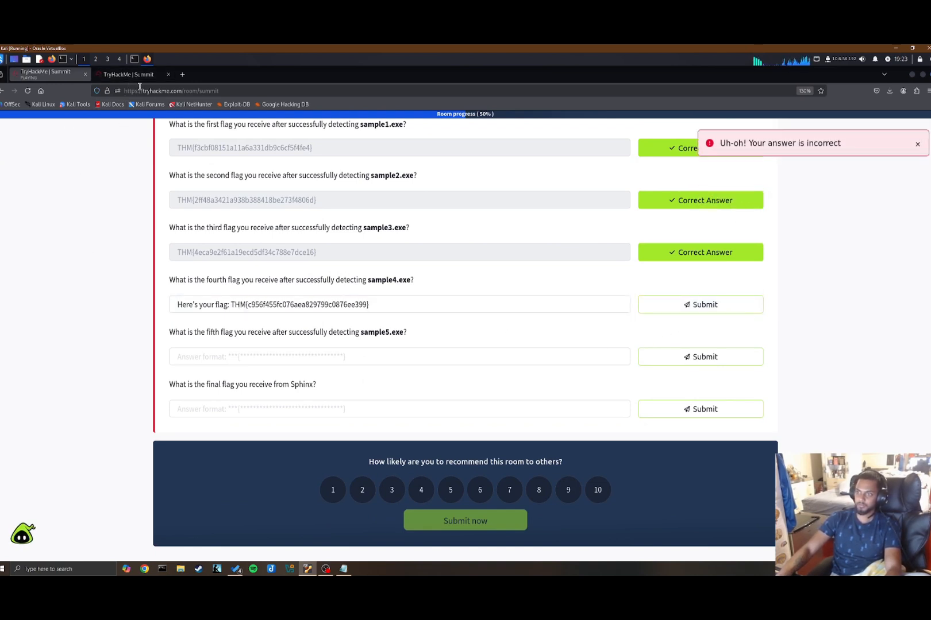
Remove the "Here's your flag:" prefix from the sample4.exe answer and submit only the flag.
drag(232, 305, 166, 305)
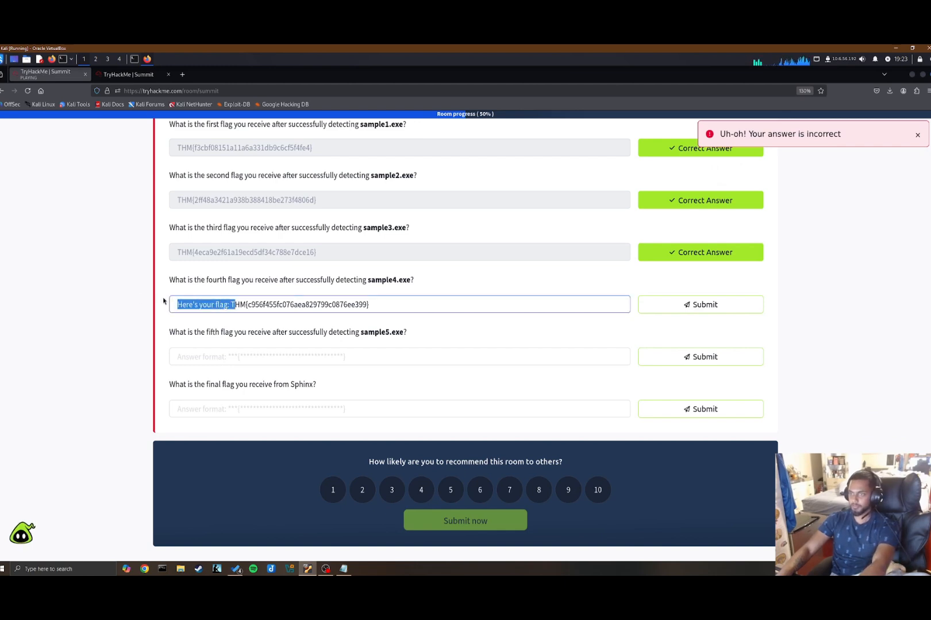
key(BackSpace)
click(703, 304)
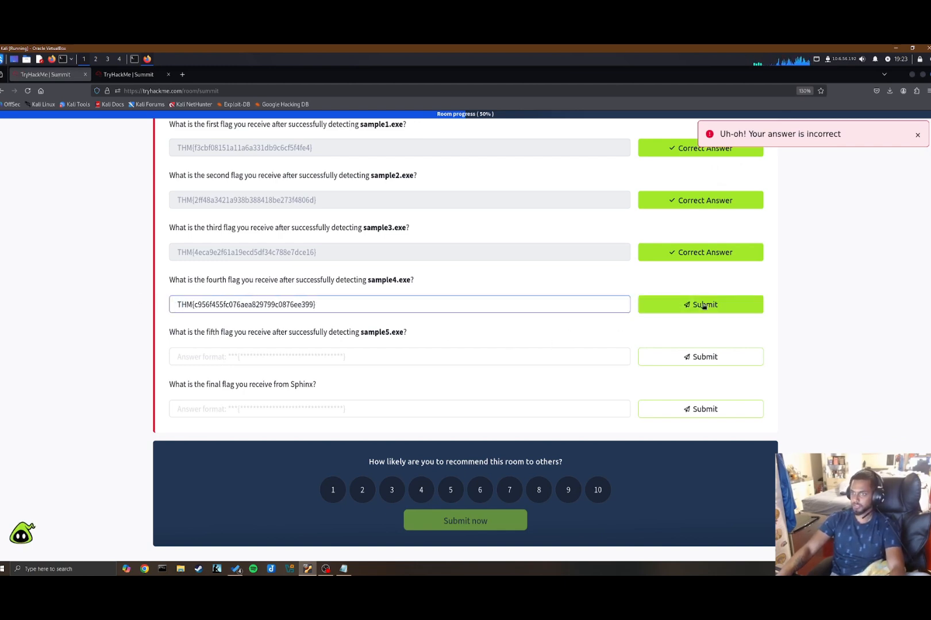
Open outgoing_connections.log from Sphinx's "New Approach" email and examine the destinations, ports, sizes and timing of the logged connections.
click(131, 78)
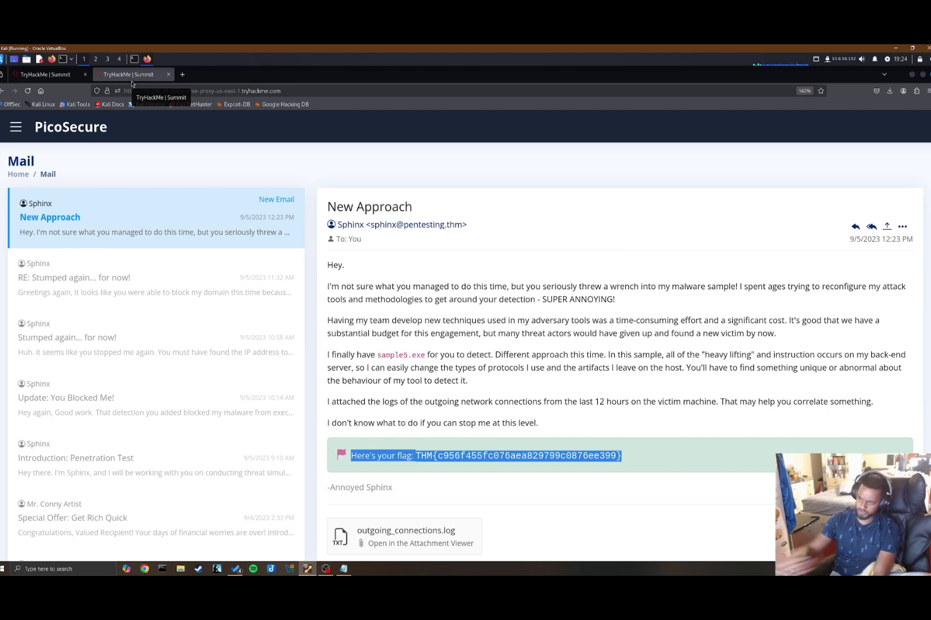
scroll(595, 429, down, 1)
scroll(595, 429, down, 3)
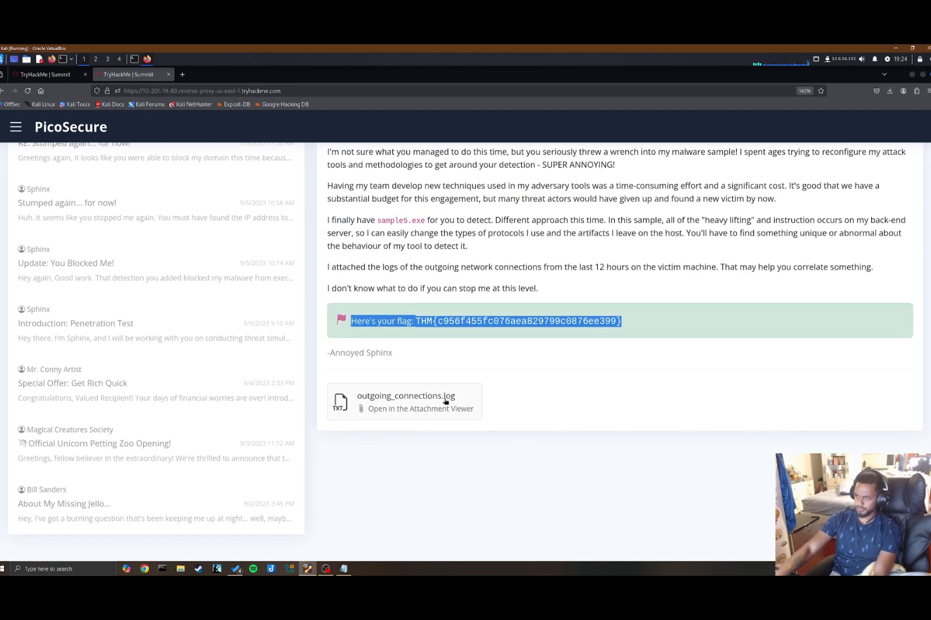
click(432, 407)
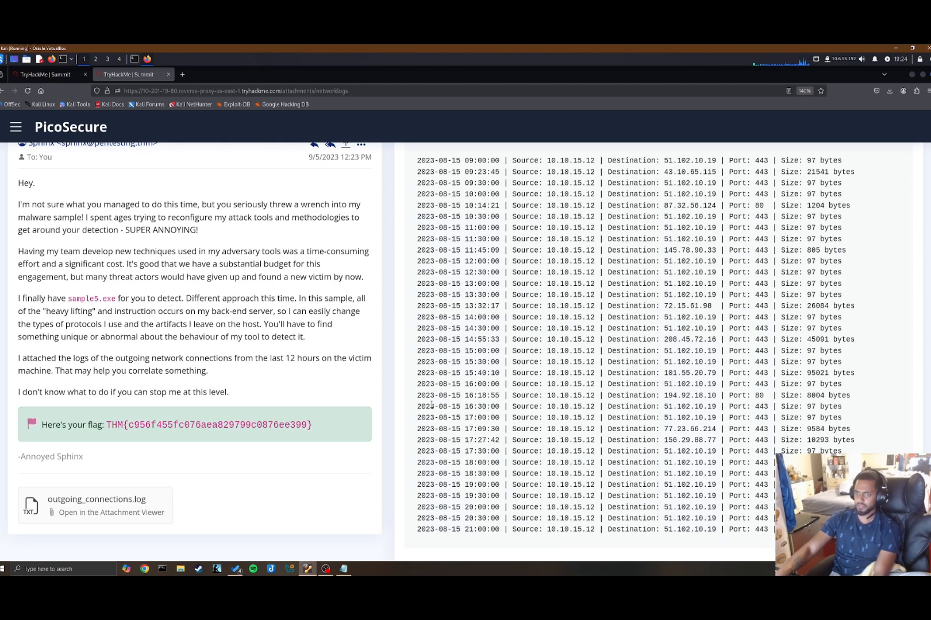
scroll(432, 406, up, 2)
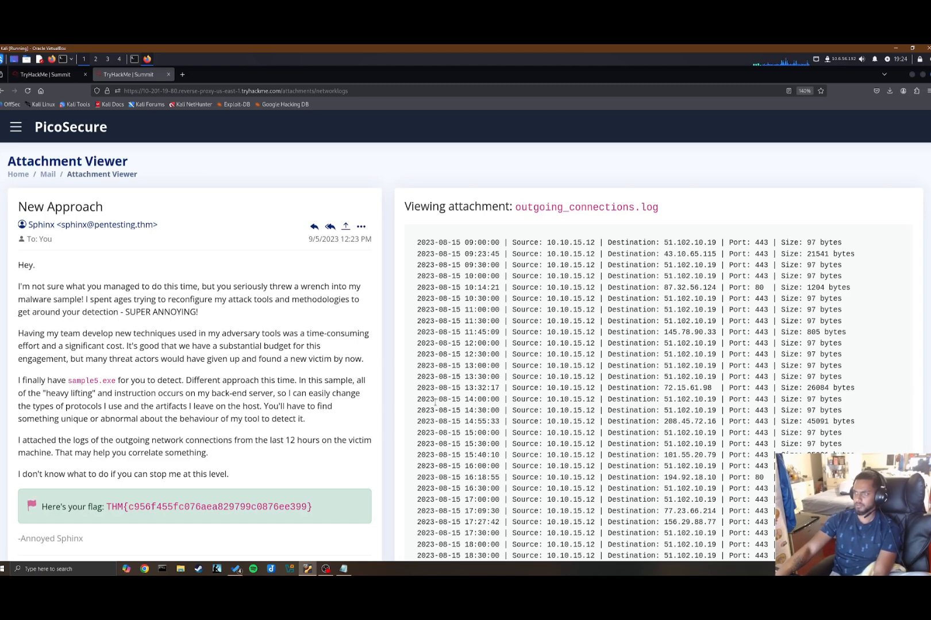
scroll(436, 403, down, 3)
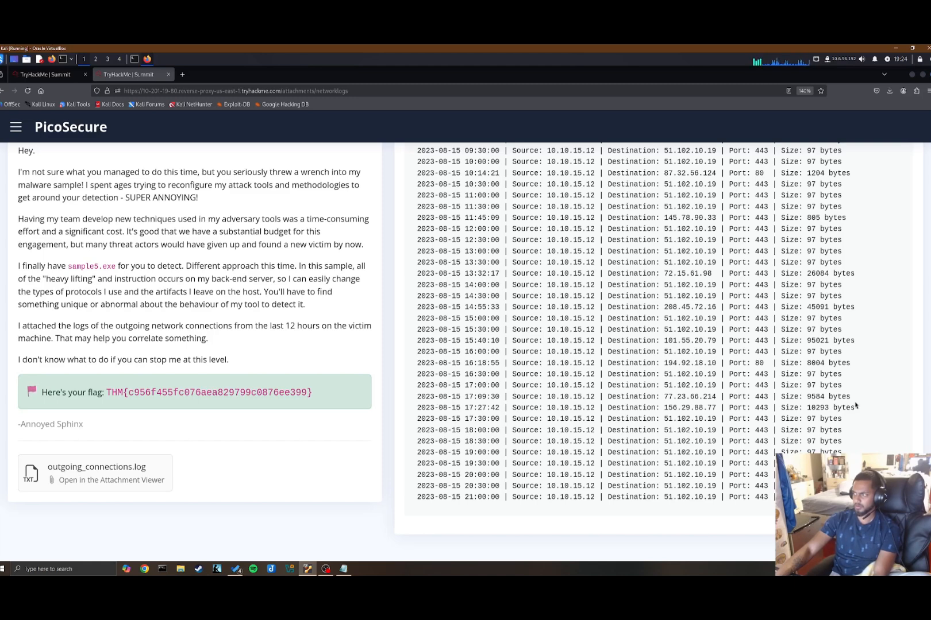
scroll(811, 401, up, 3)
scroll(812, 400, down, 3)
scroll(403, 288, up, 3)
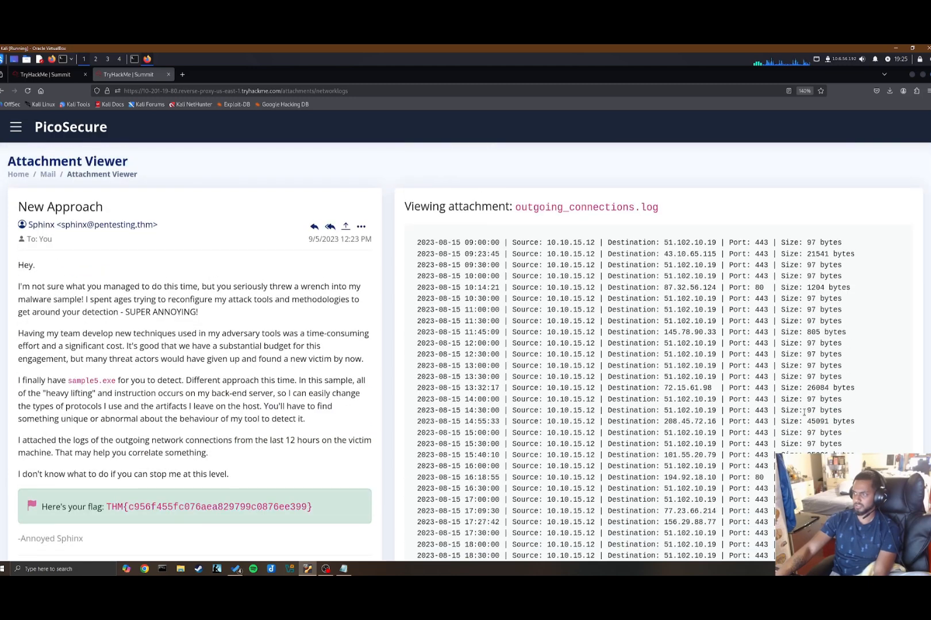
click(16, 127)
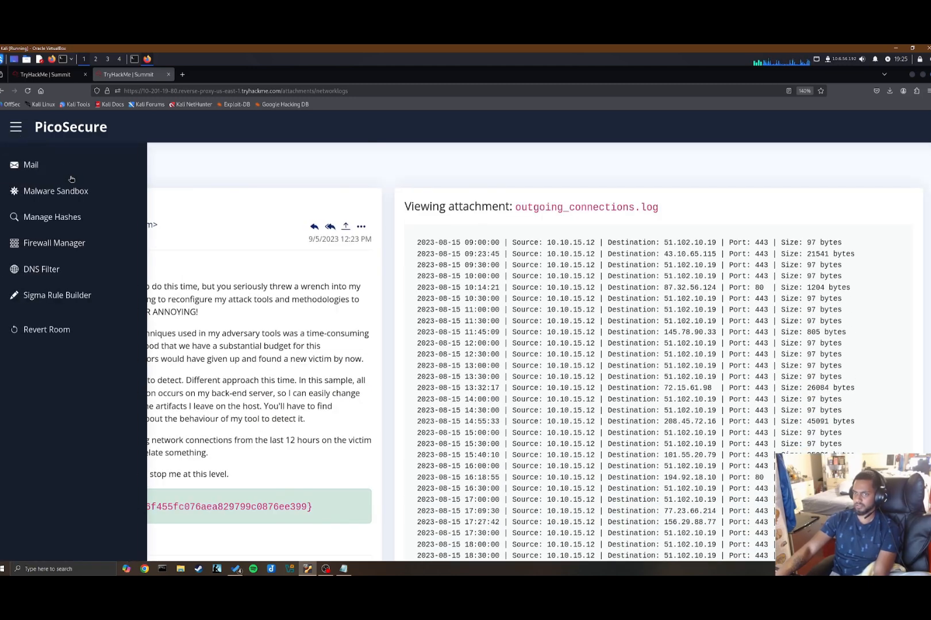
click(71, 243)
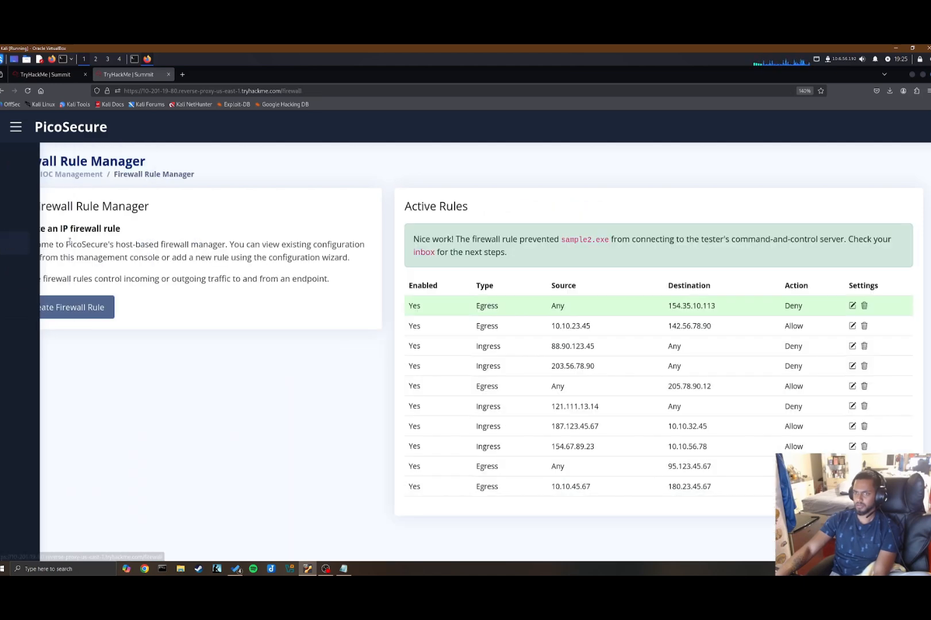
click(96, 311)
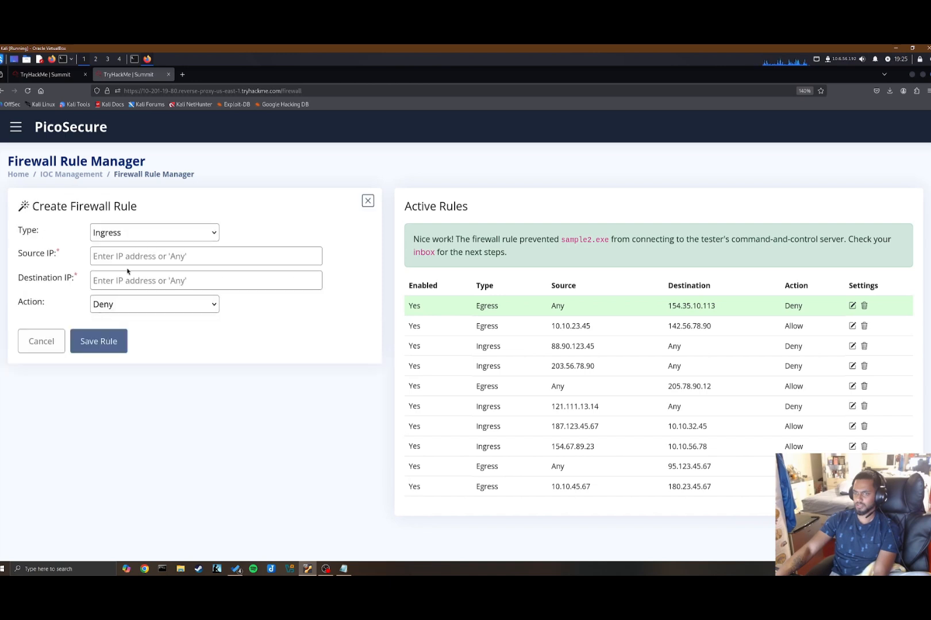
click(172, 233)
click(172, 247)
click(368, 201)
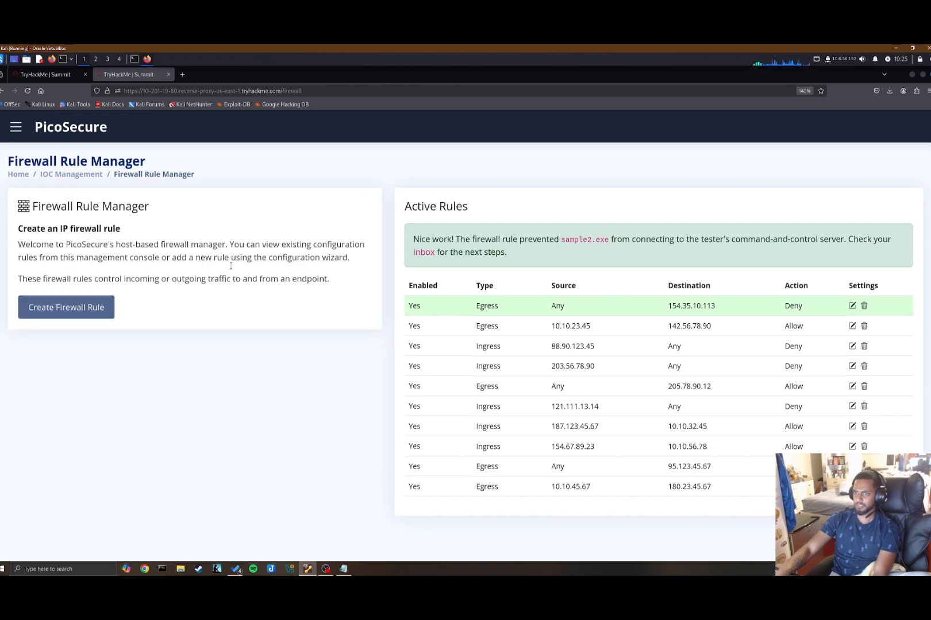
Examine the rule conditions that the Sigma Rule Builder offers for web server, VPN and application logs.
click(20, 130)
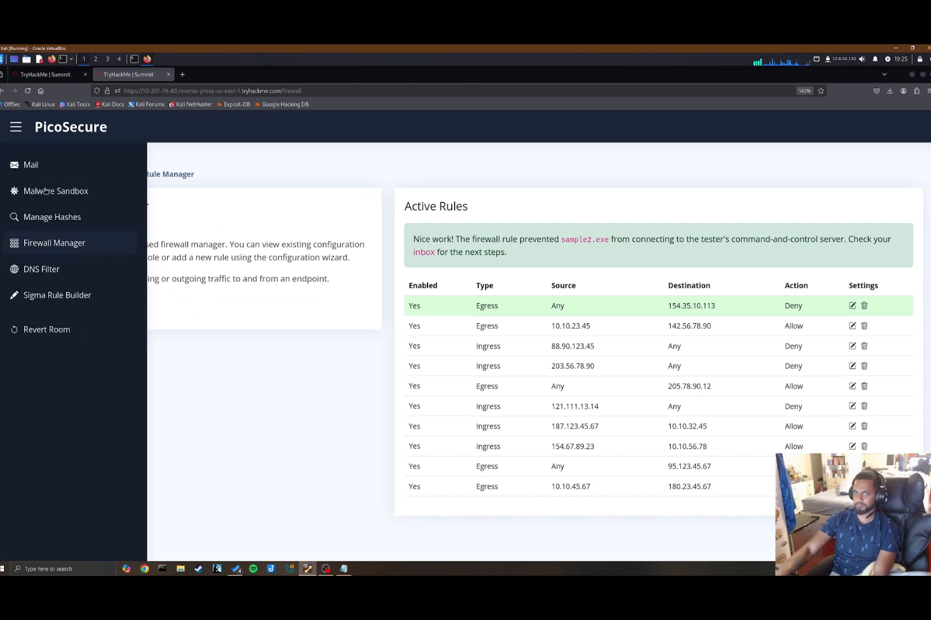
click(60, 295)
click(78, 309)
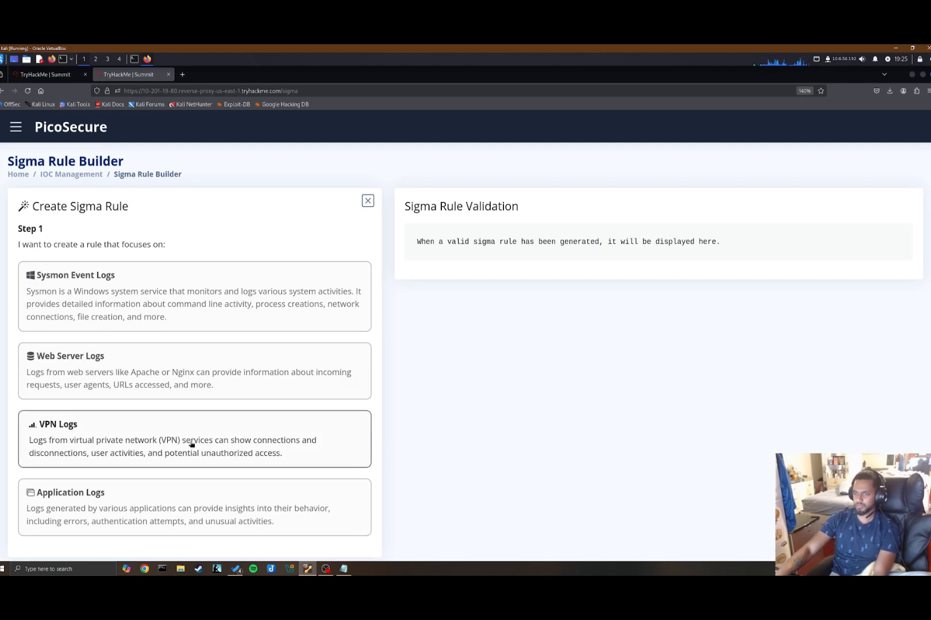
click(195, 394)
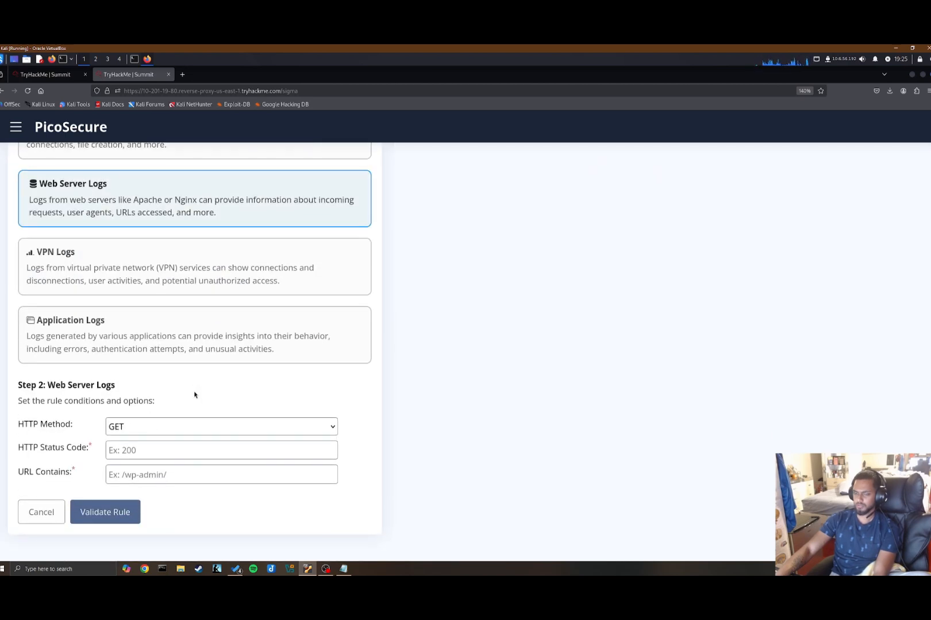
click(151, 270)
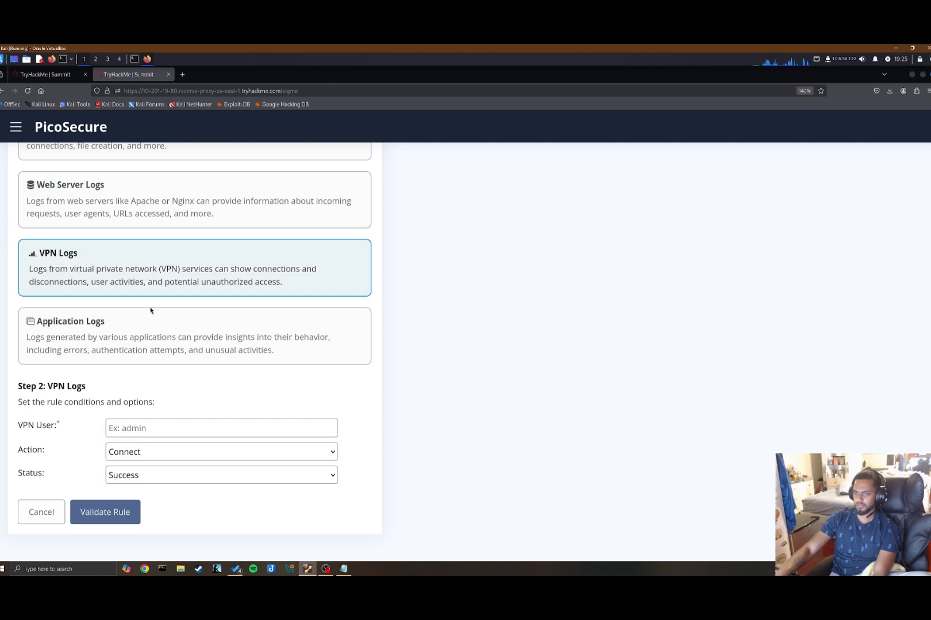
click(145, 338)
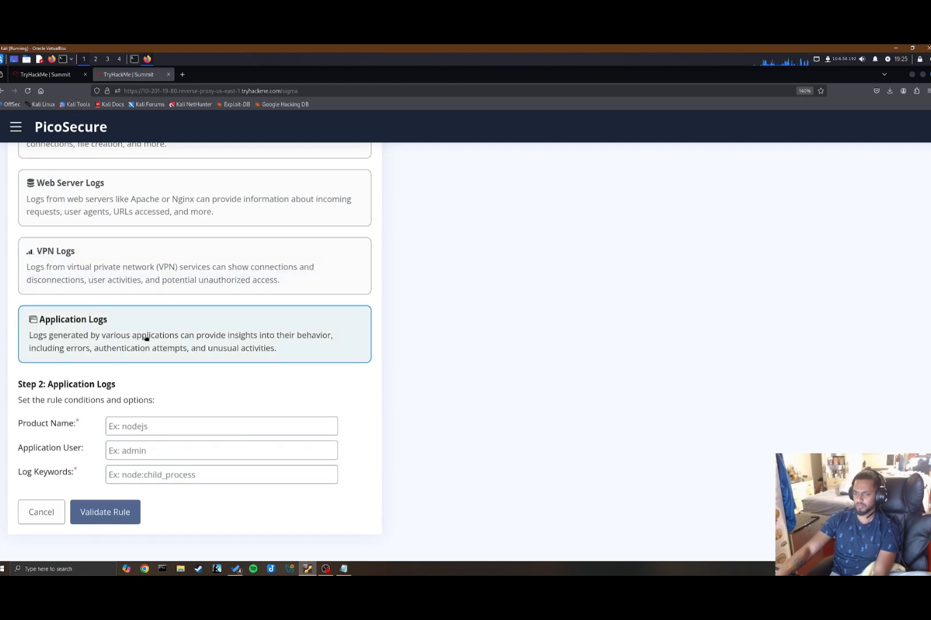
Examine the condition fields required for a Sysmon network connections rule.
scroll(140, 322, up, 3)
click(128, 281)
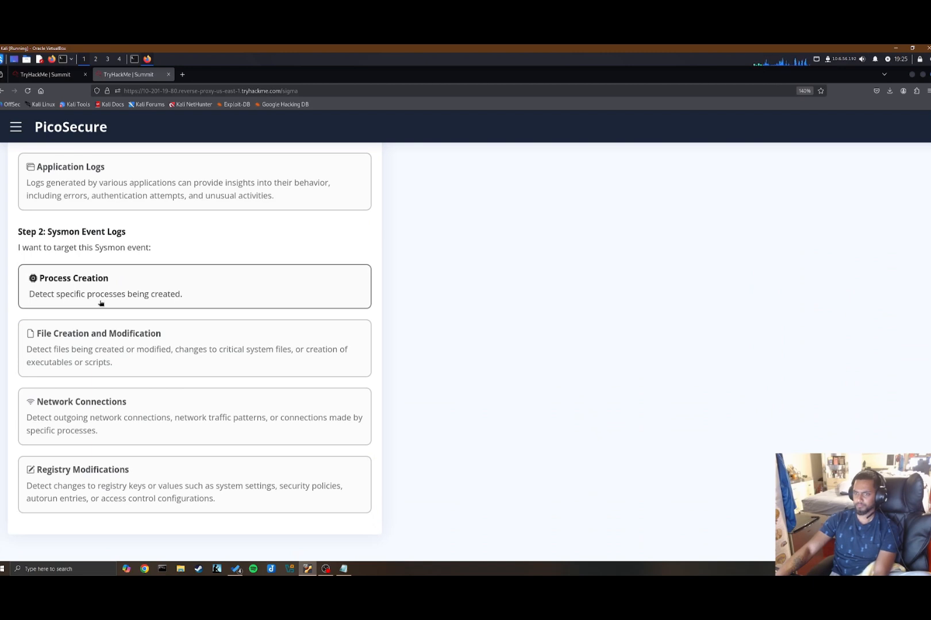
click(160, 438)
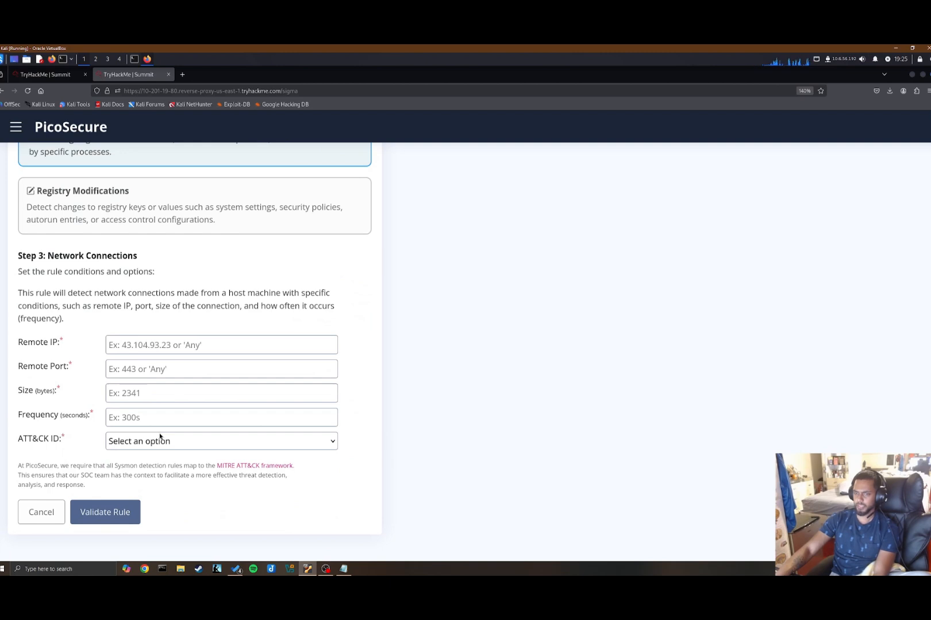
click(155, 393)
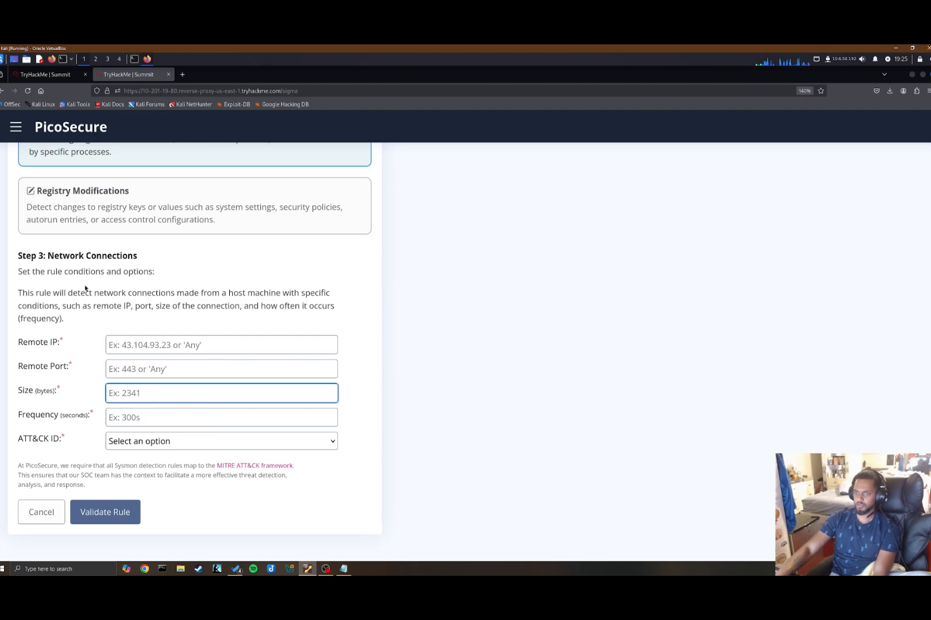
scroll(80, 287, up, 3)
scroll(85, 286, up, 12)
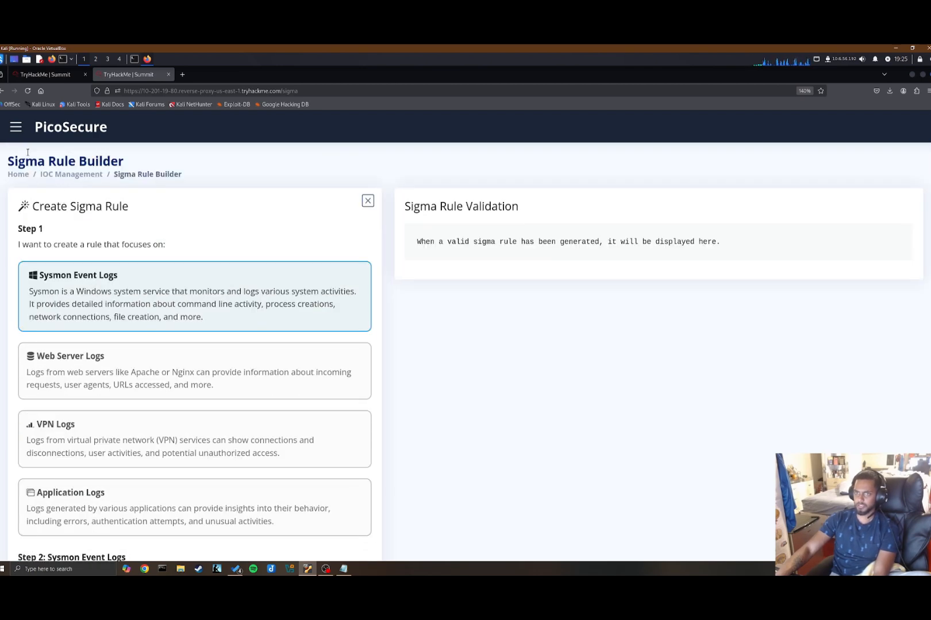
Copy the 11:45:09 to 17:27:42 entries of outgoing_connections.log into the Notepad notes below the sample4.exe events.
click(18, 174)
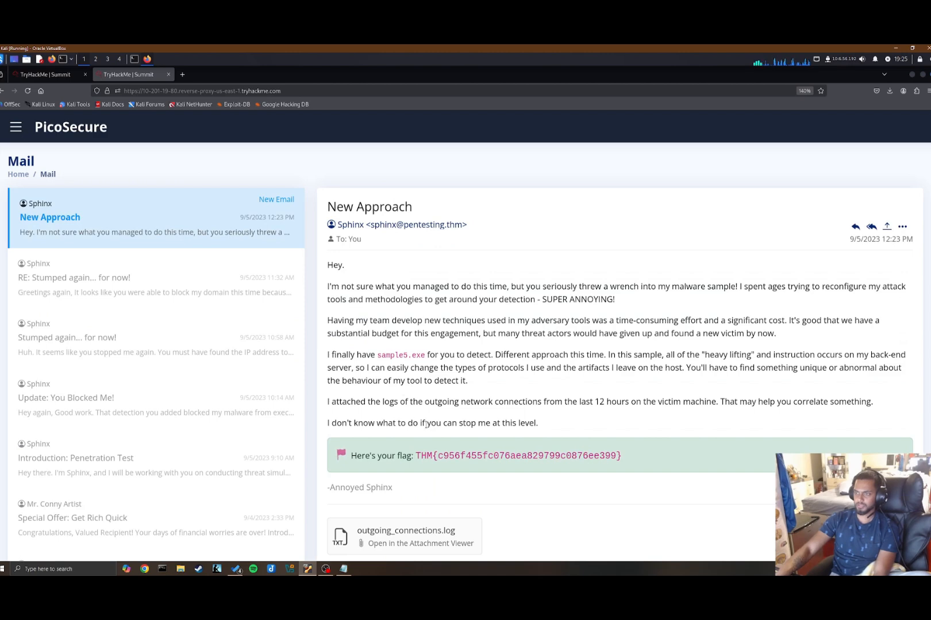
scroll(425, 424, down, 3)
click(414, 421)
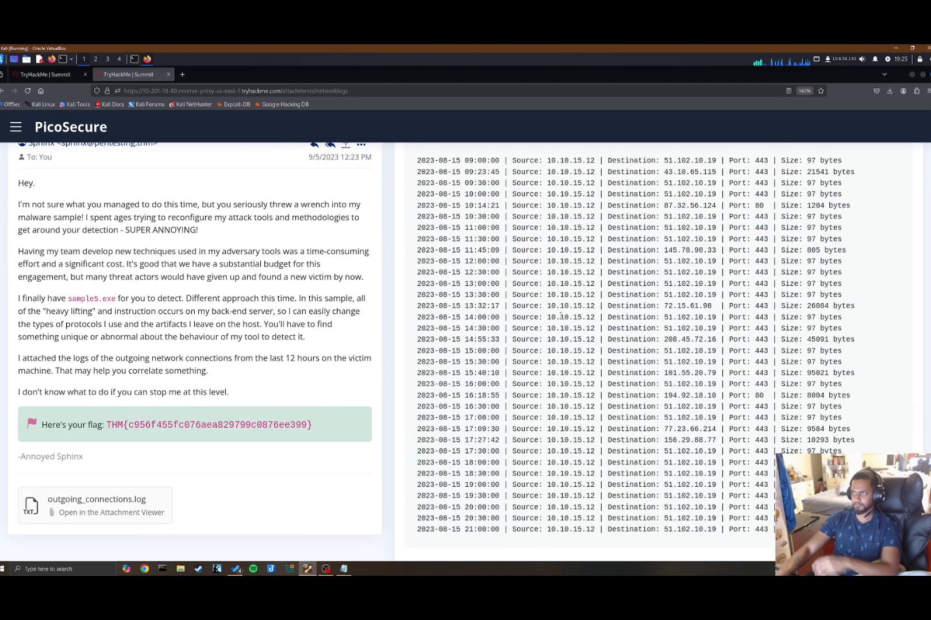
drag(863, 441, 393, 256)
key(alt+Tab)
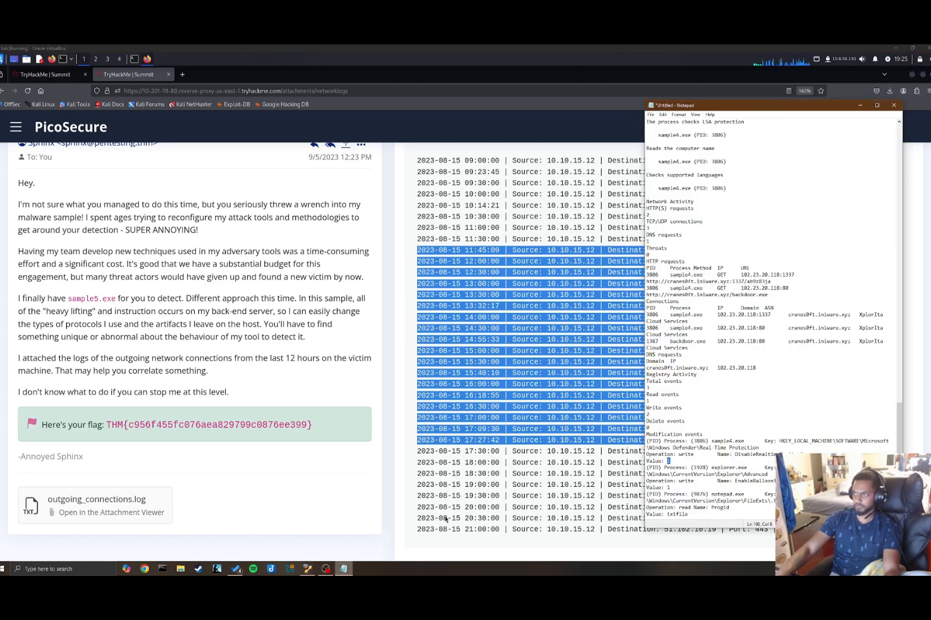
click(755, 516)
key(ctrl+v)
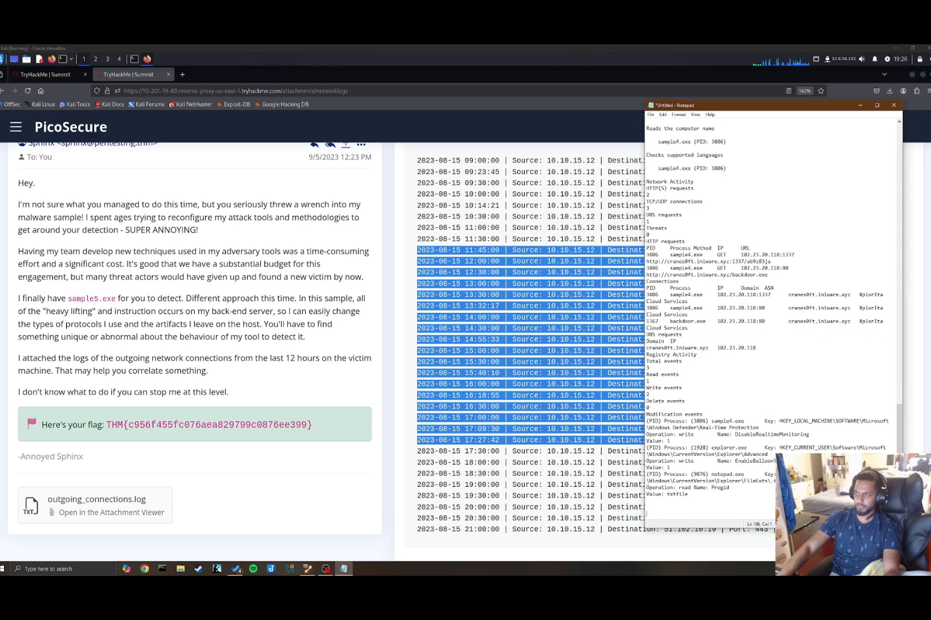
Create a new Sigma rule based on Sysmon Event Logs that targets Network Connections.
click(16, 127)
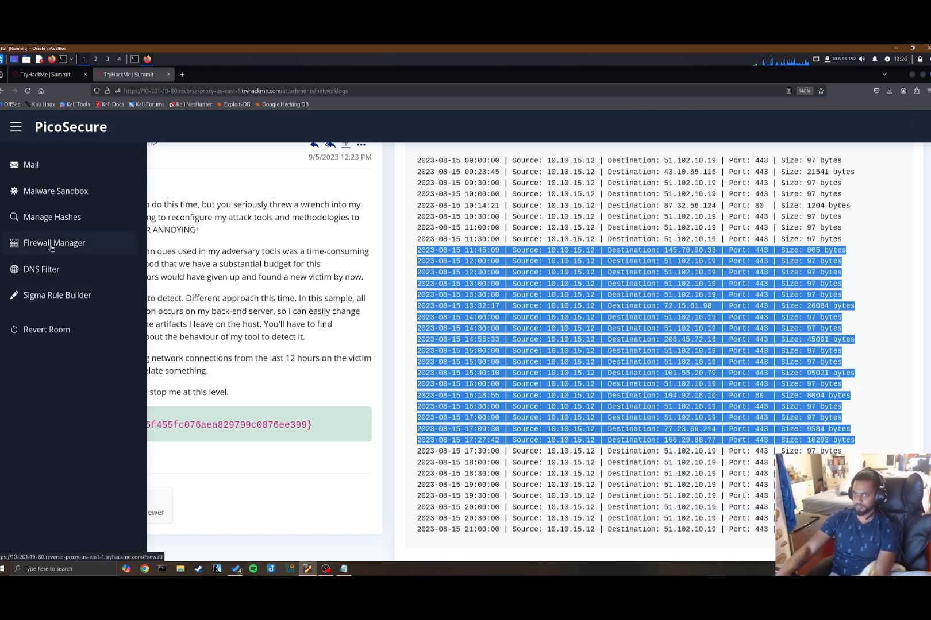
click(51, 295)
click(63, 310)
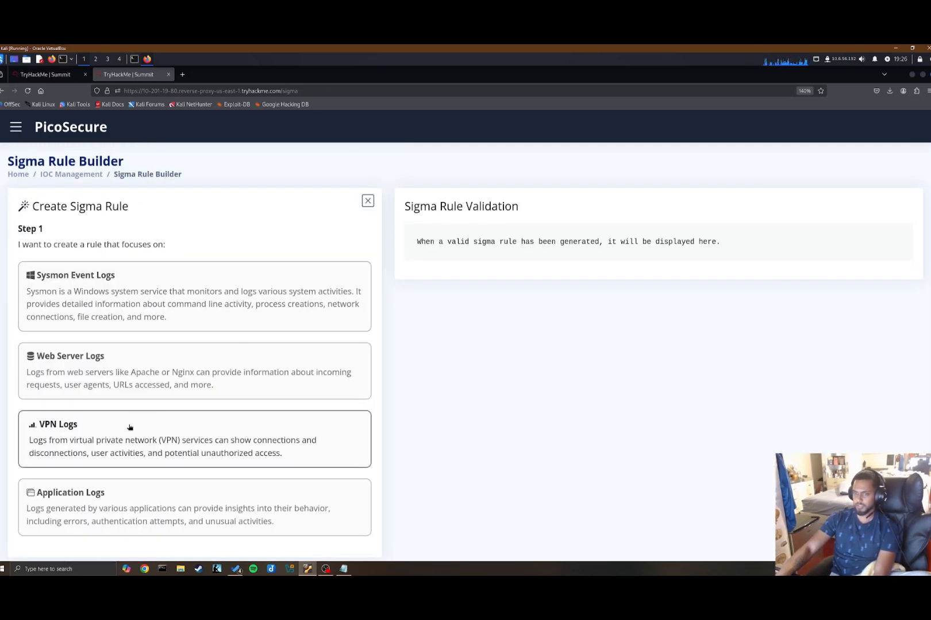
click(115, 328)
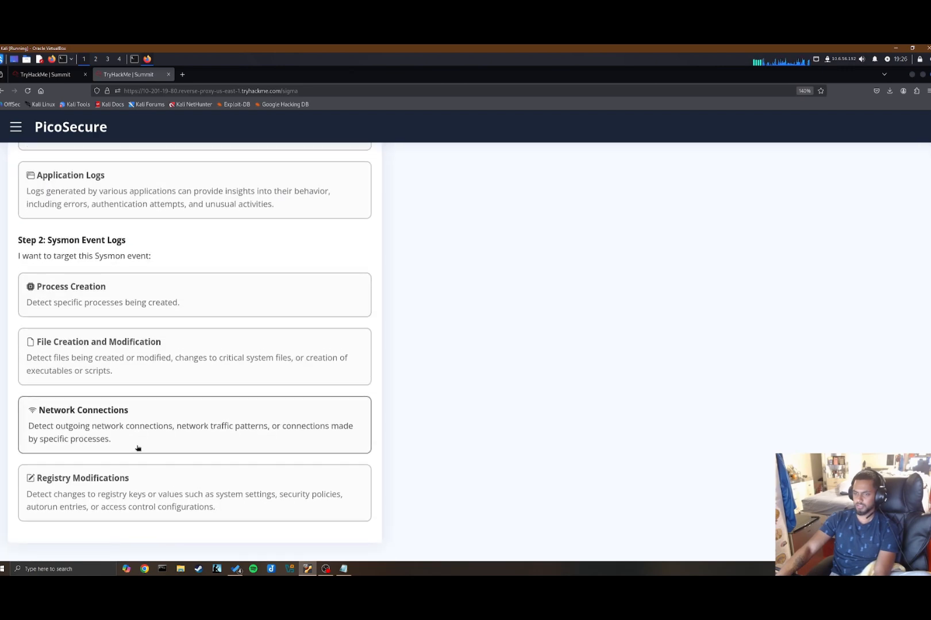
click(105, 421)
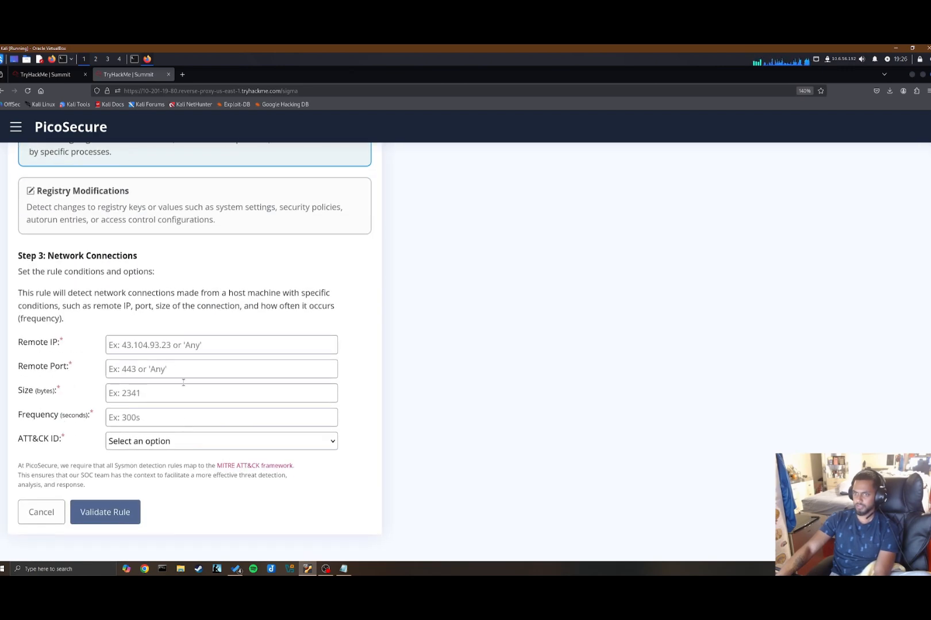
Copy destination 101.55.20.79 from the 15:40:10 entry in the Notepad log into the rule's Remote IP and set the Remote Port to 443.
click(175, 352)
click(345, 569)
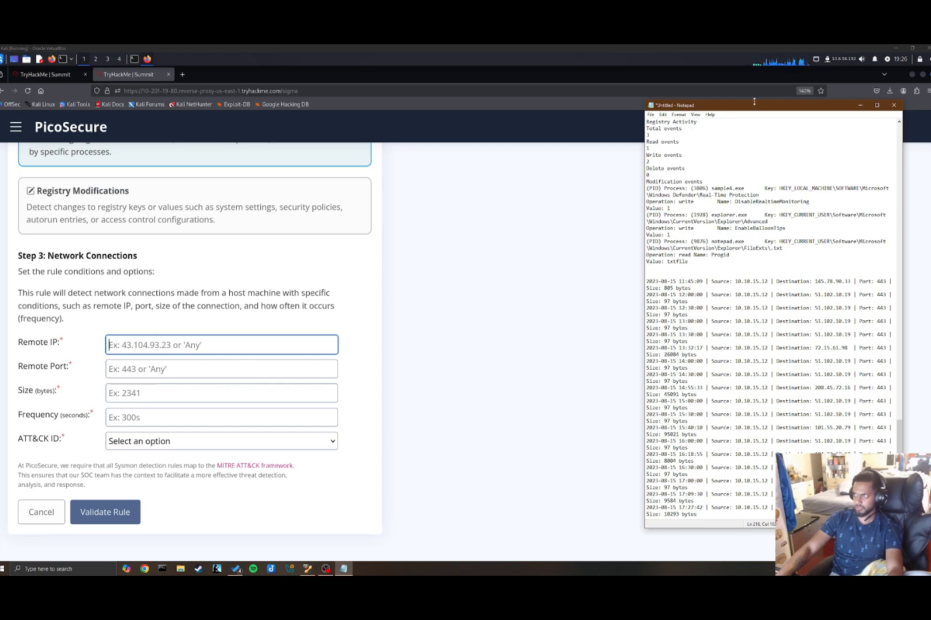
click(223, 345)
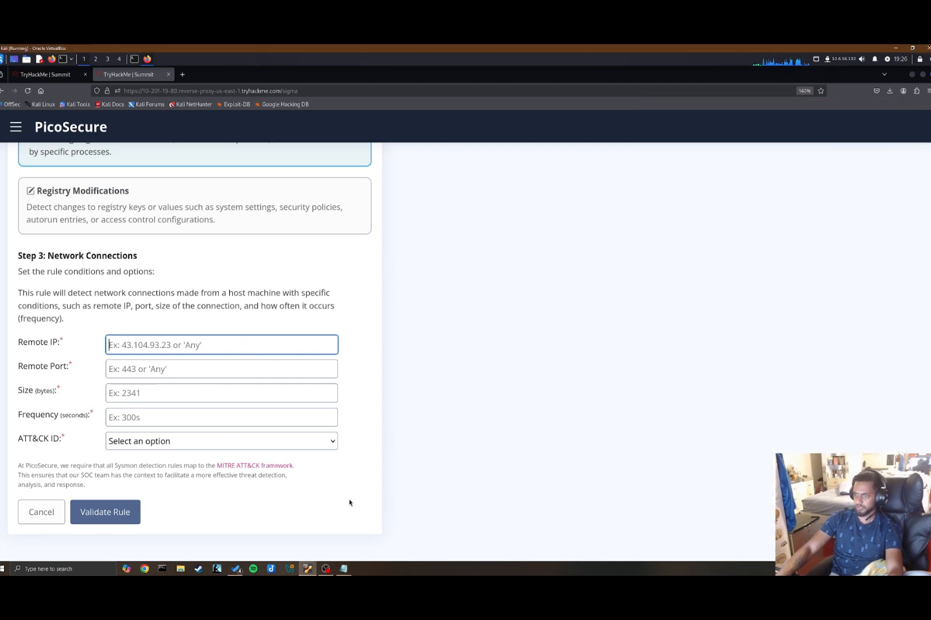
click(348, 566)
right_click(698, 105)
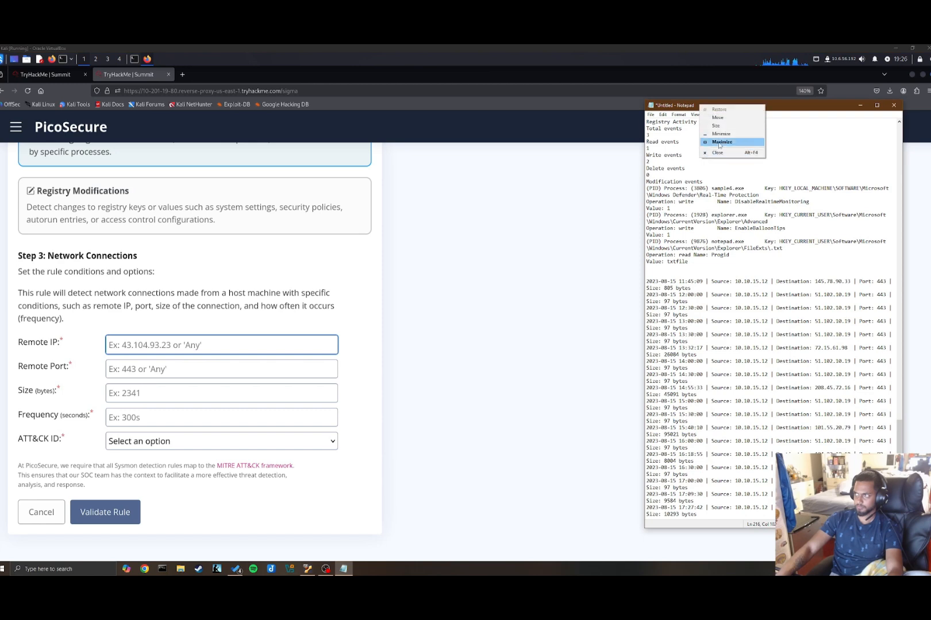
click(772, 290)
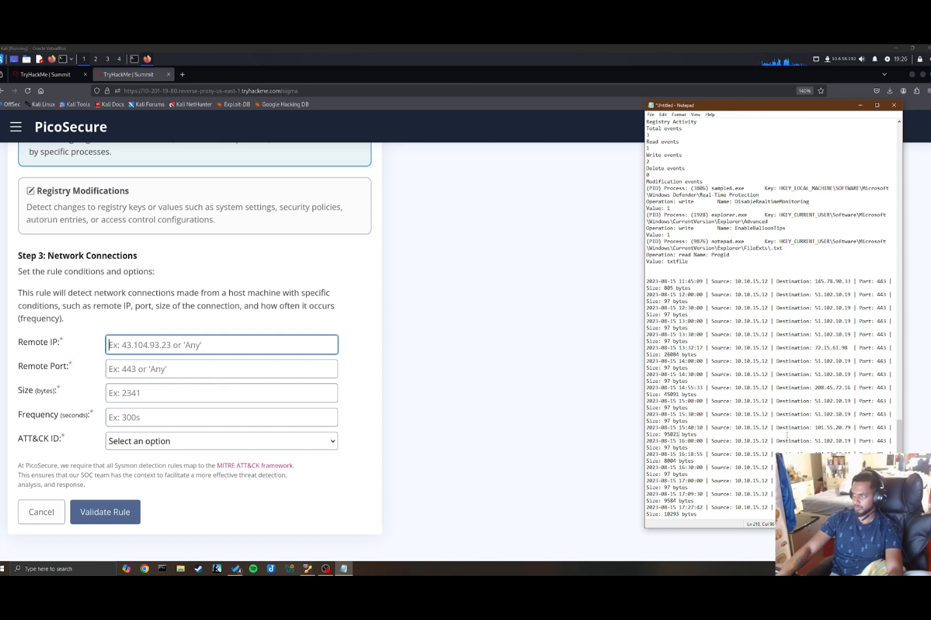
drag(815, 429, 851, 427)
key(ctrl+c)
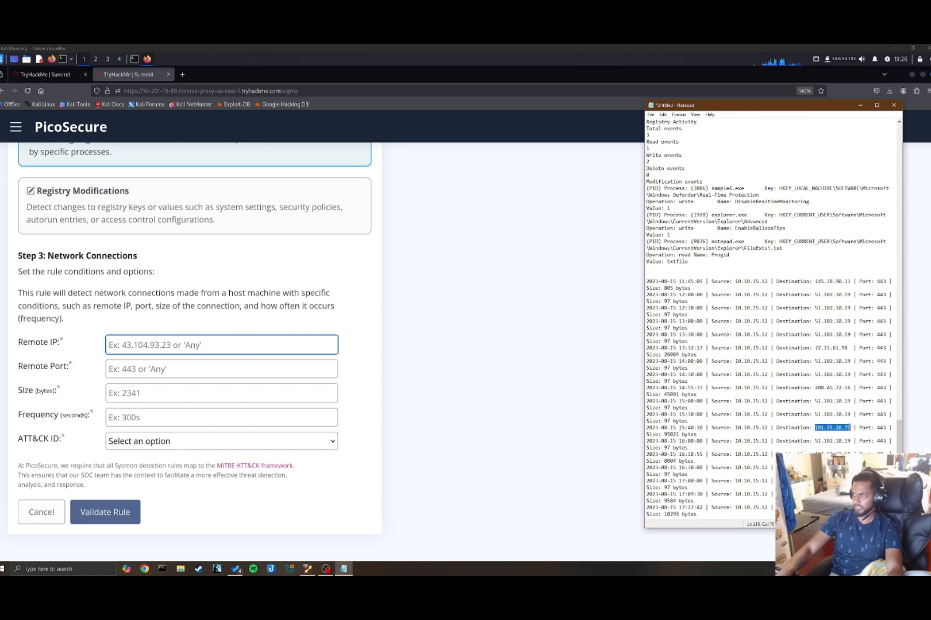
click(156, 344)
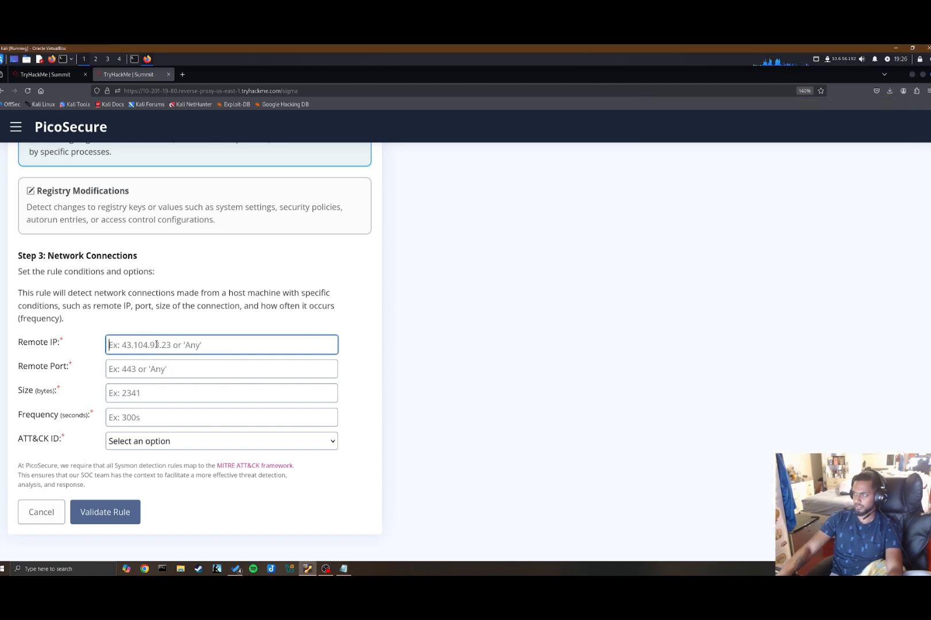
key(ctrl+v)
click(129, 369)
text(443)
Copy the 95021-byte size of the 15:40:10 connection from Notepad into the rule's Size condition.
click(151, 391)
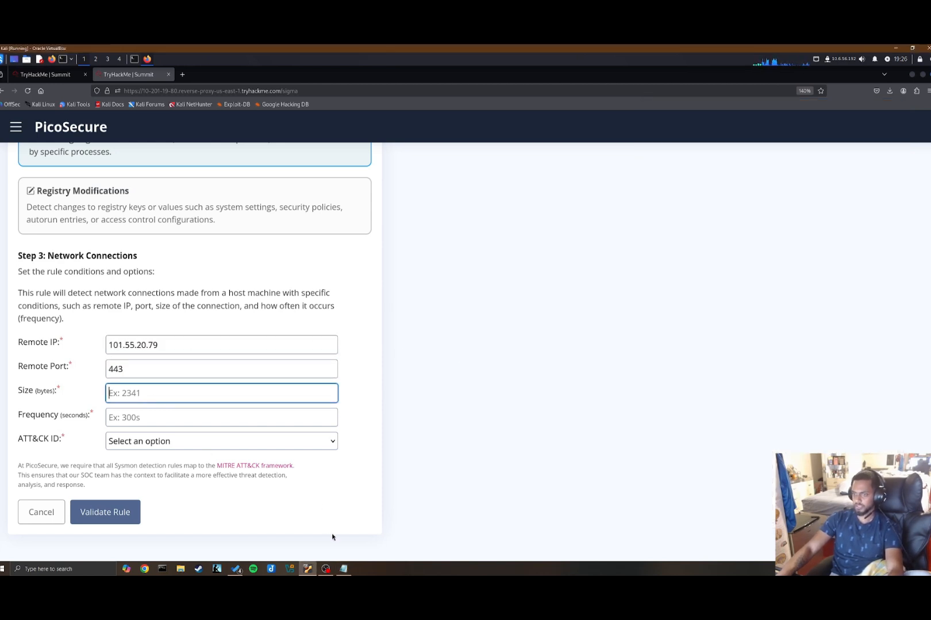
click(344, 568)
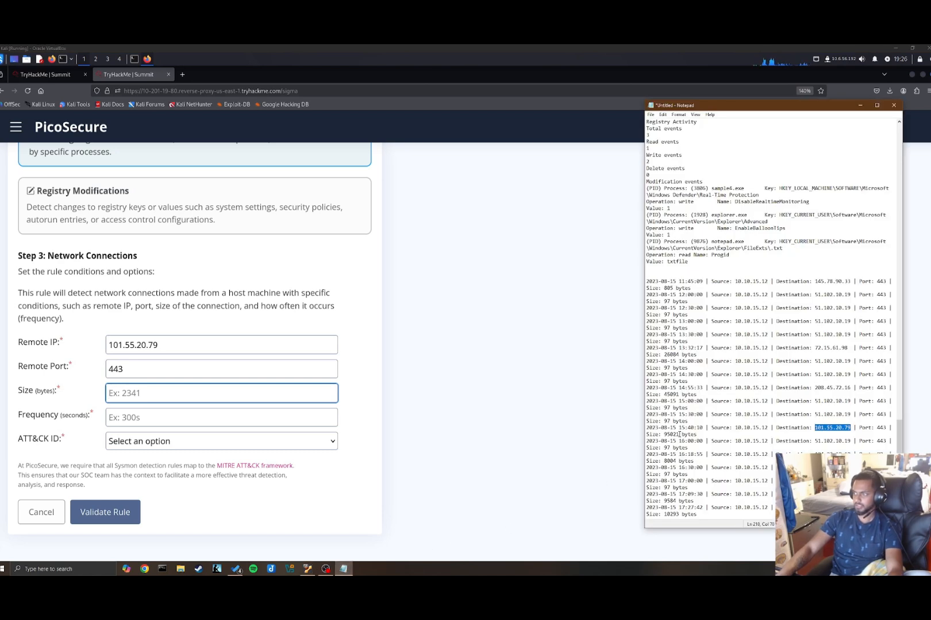
drag(680, 434, 664, 435)
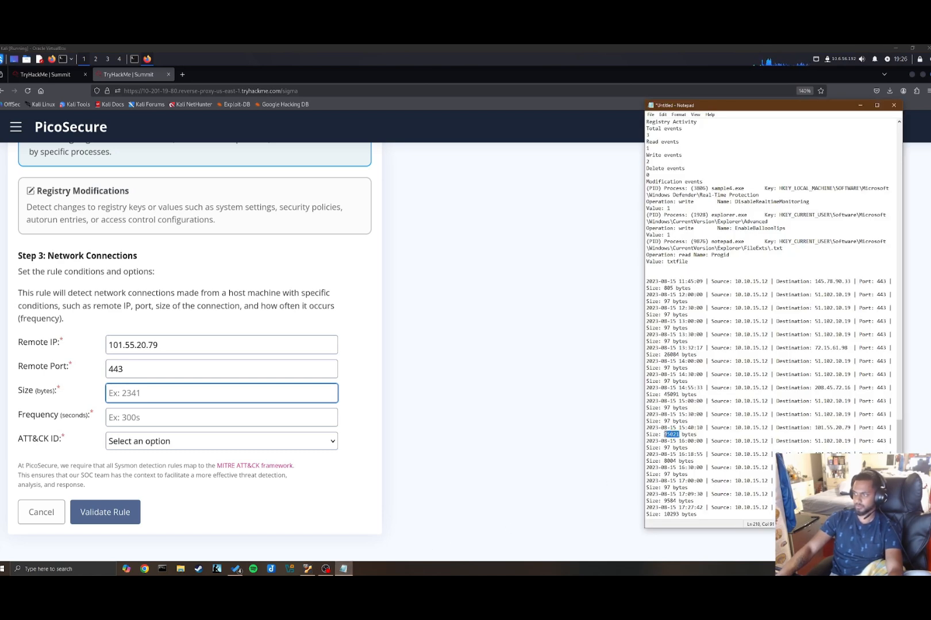
key(ctrl+c)
click(146, 393)
key(ctrl+v)
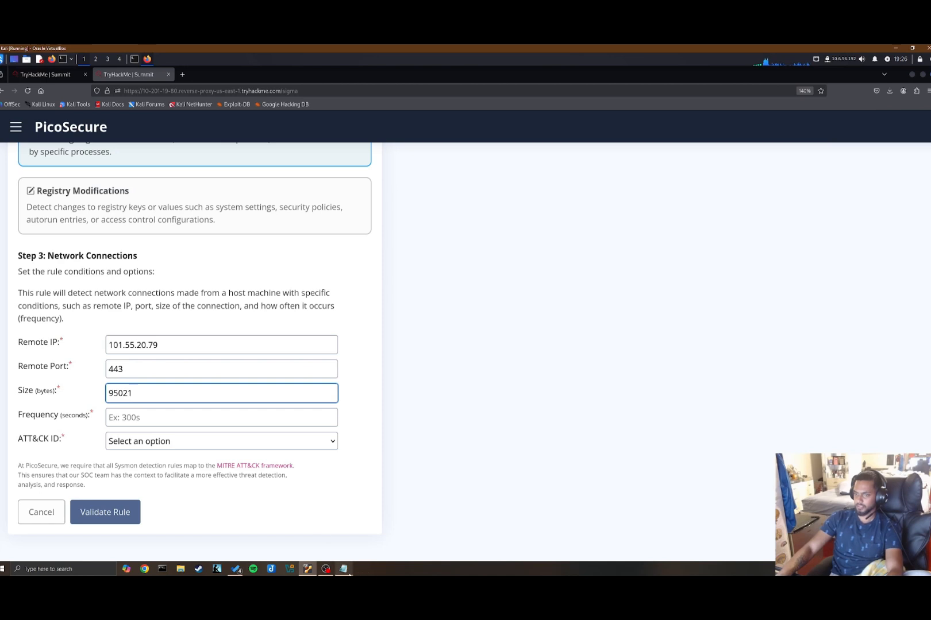
Widen the Notepad window so each log entry fits on one line, and set the rule's Frequency to 30.
click(345, 570)
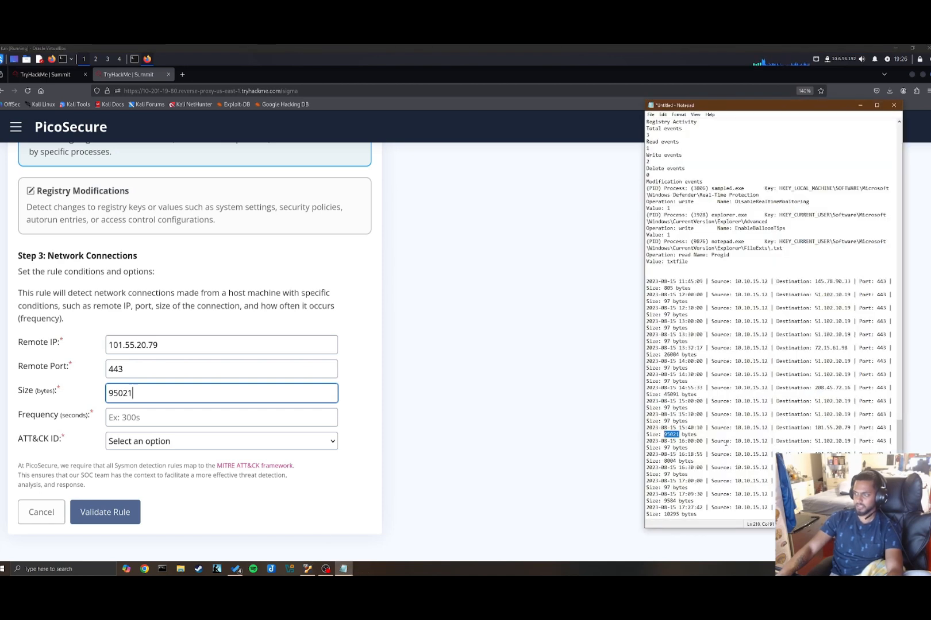
click(700, 427)
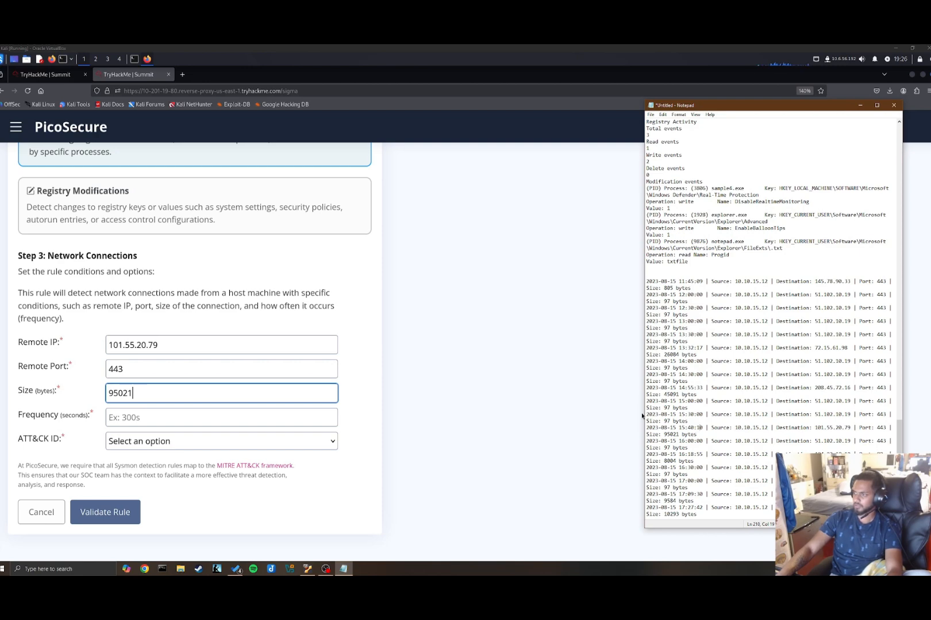
drag(643, 410, 505, 410)
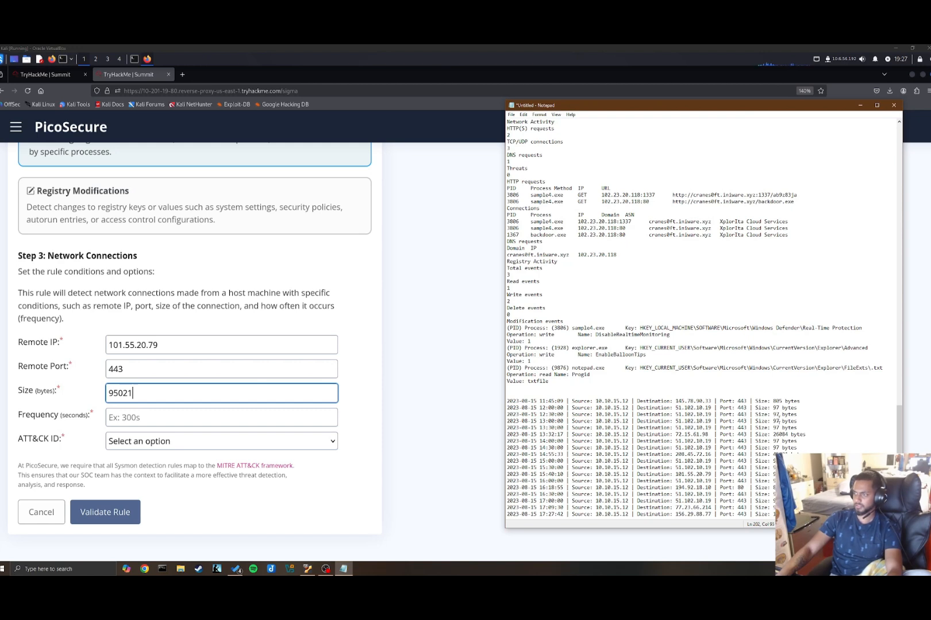
drag(779, 417, 773, 416)
click(202, 420)
text(30)
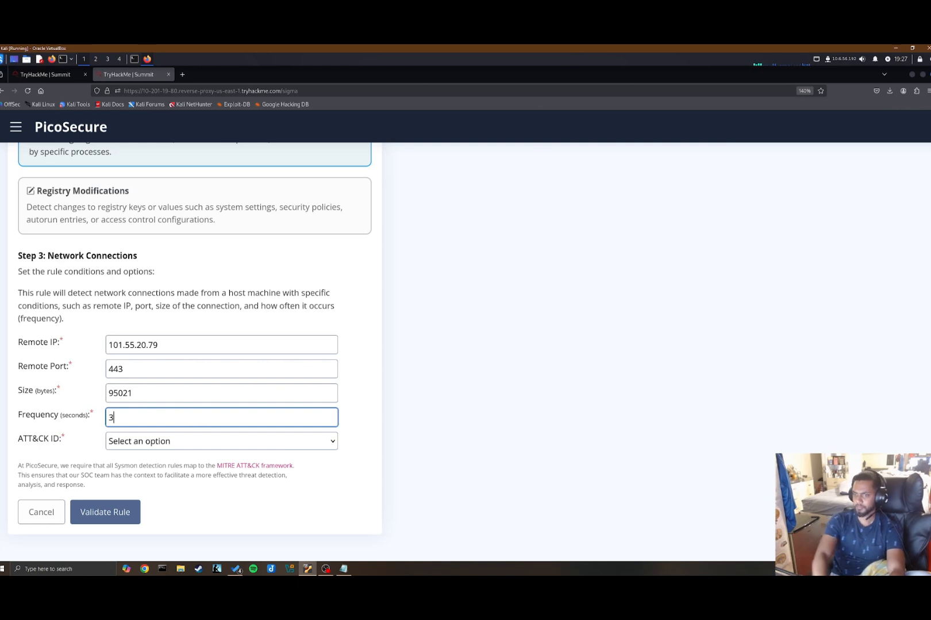
Replace the rule's Remote IP with 51.102.10.19, copied from the 12:30:00 entry in the Notepad log.
click(343, 568)
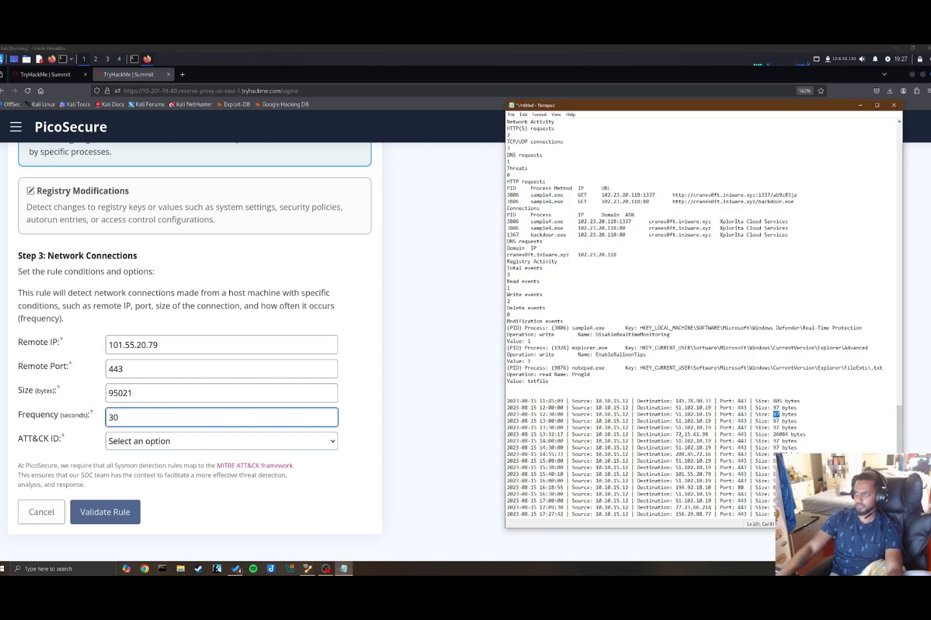
drag(712, 413, 676, 414)
key(ctrl+c)
triple_click(172, 344)
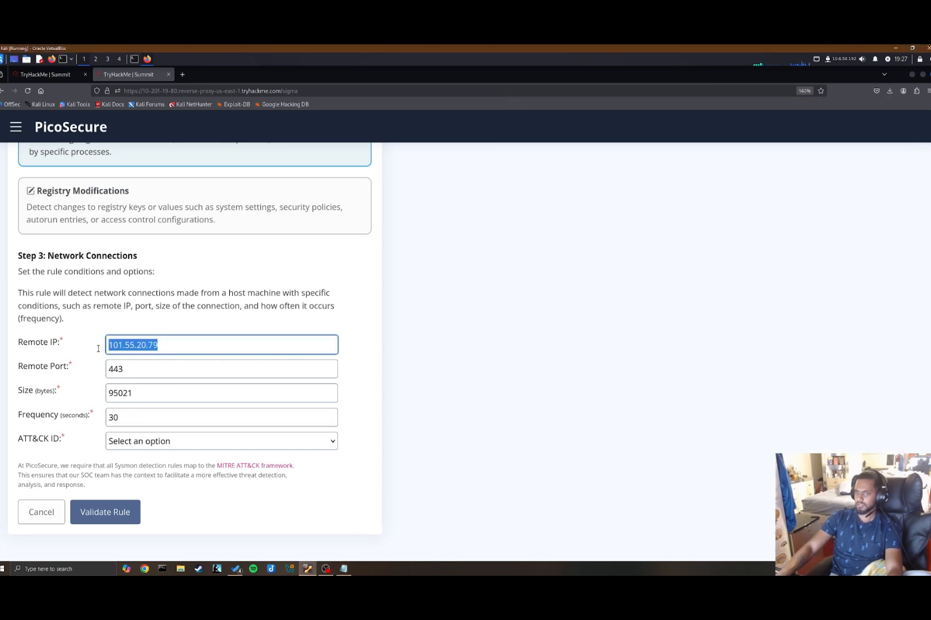
key(ctrl+v)
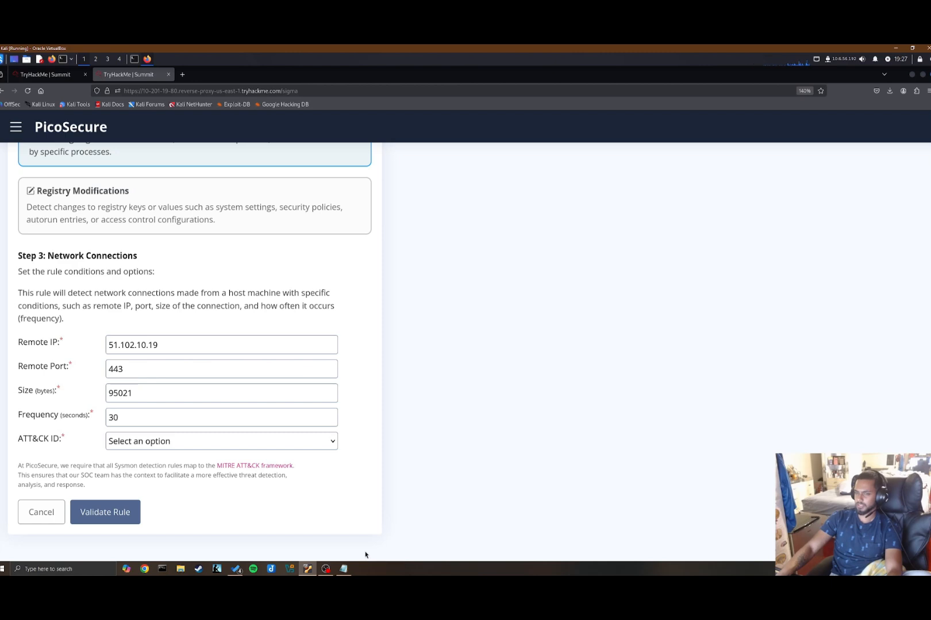
Check the size of the recurring 51.102.10.19 connections in Notepad and set the rule's Size to 97 bytes.
click(346, 570)
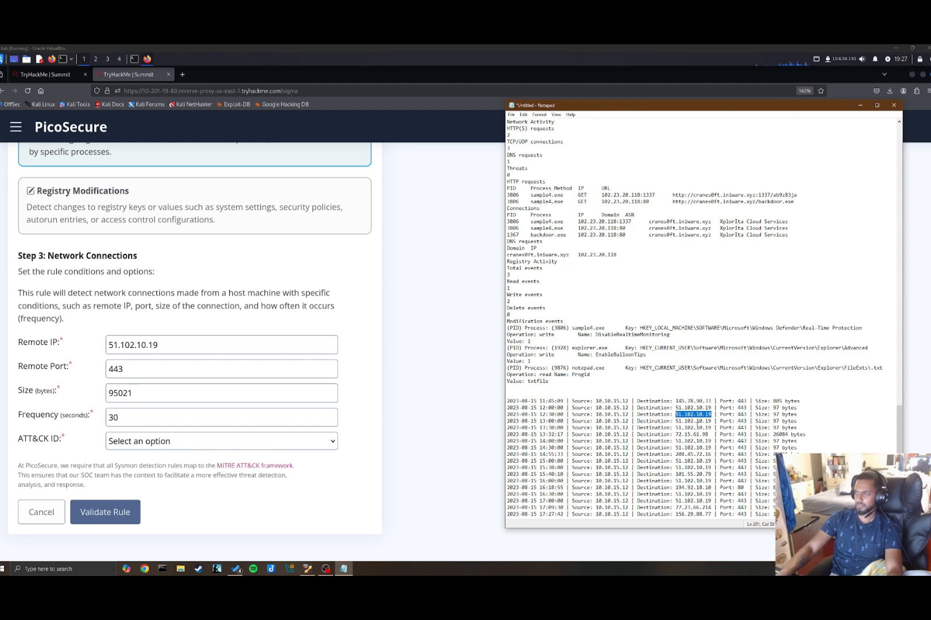
drag(136, 414, 61, 384)
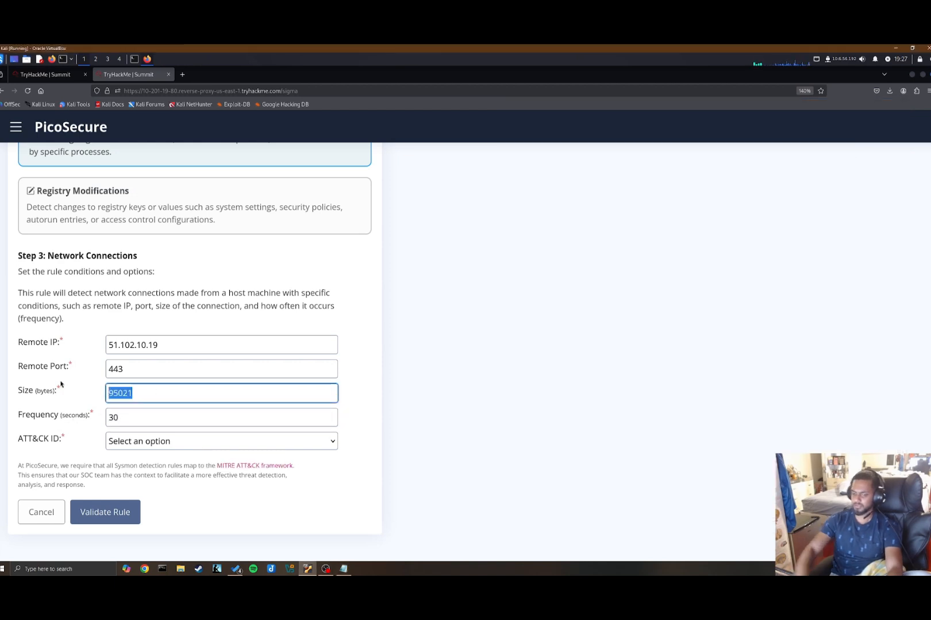
text(97)
Assign Defense Evasion (TA0005) as the rule's ATT&CK ID and validate the rule.
click(135, 446)
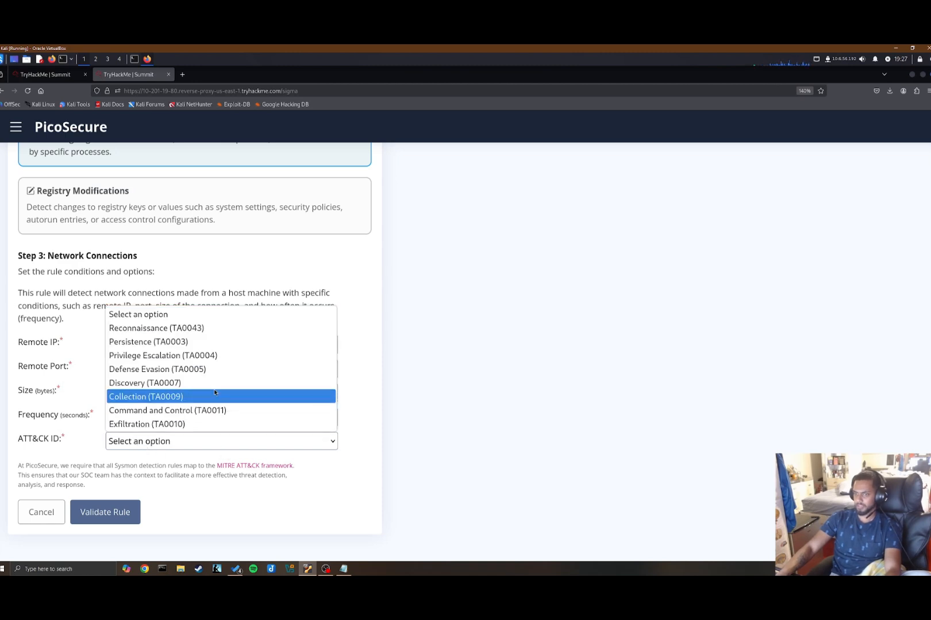
click(190, 369)
click(106, 512)
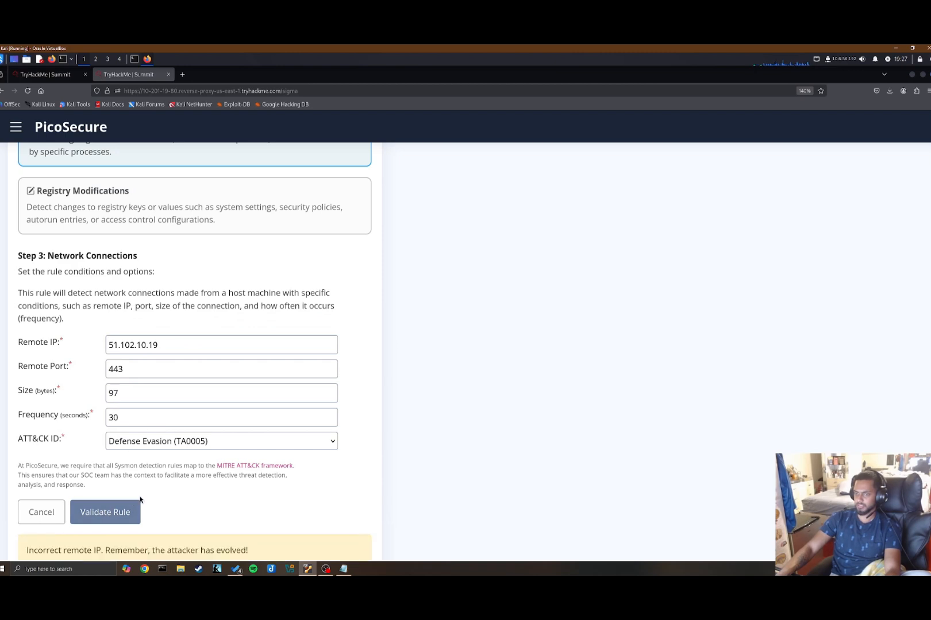
scroll(278, 536, down, 1)
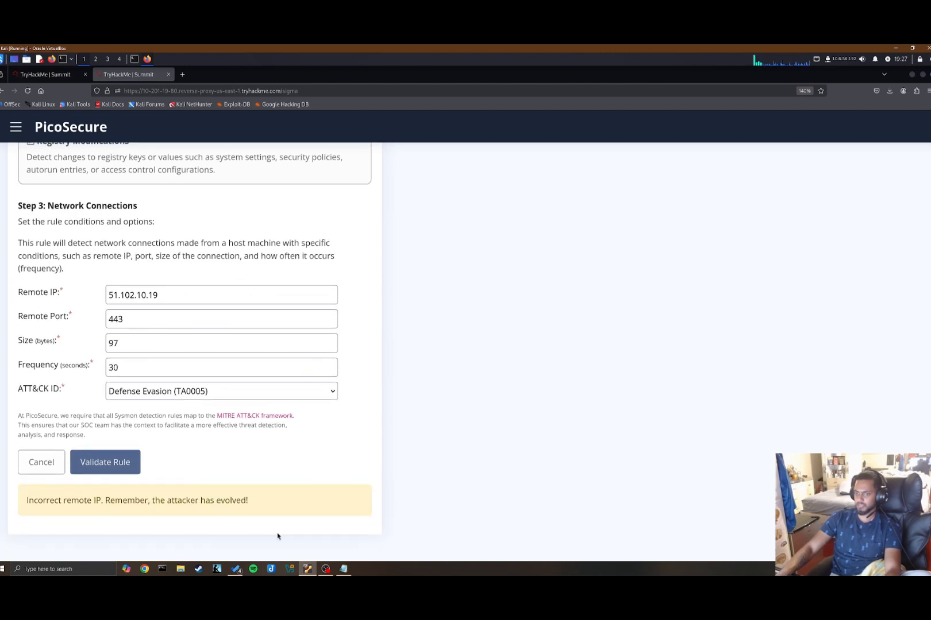
Recheck the destination addresses in the Notepad log and set the rule's Remote IP to Any.
click(344, 569)
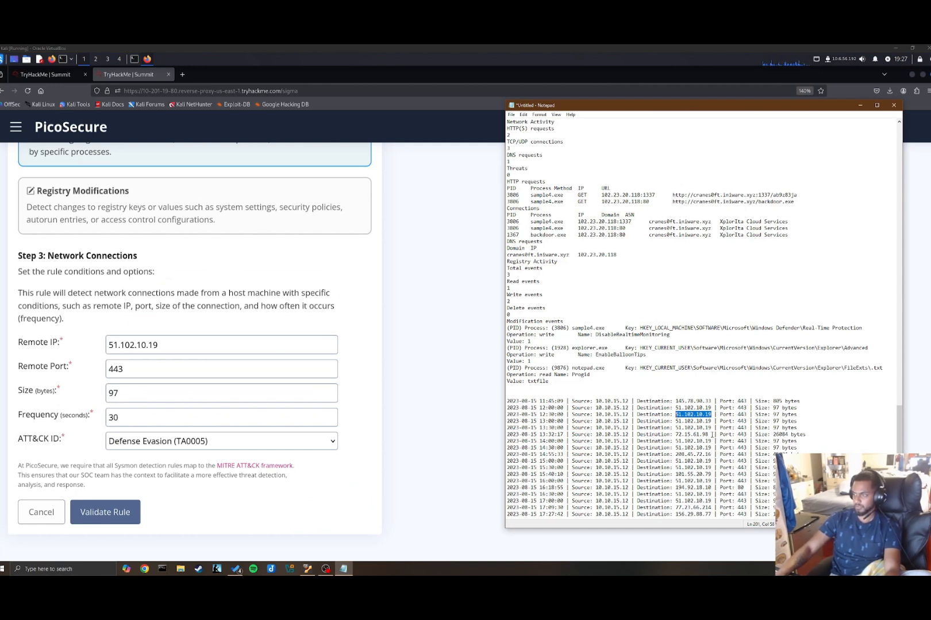
drag(713, 474, 673, 474)
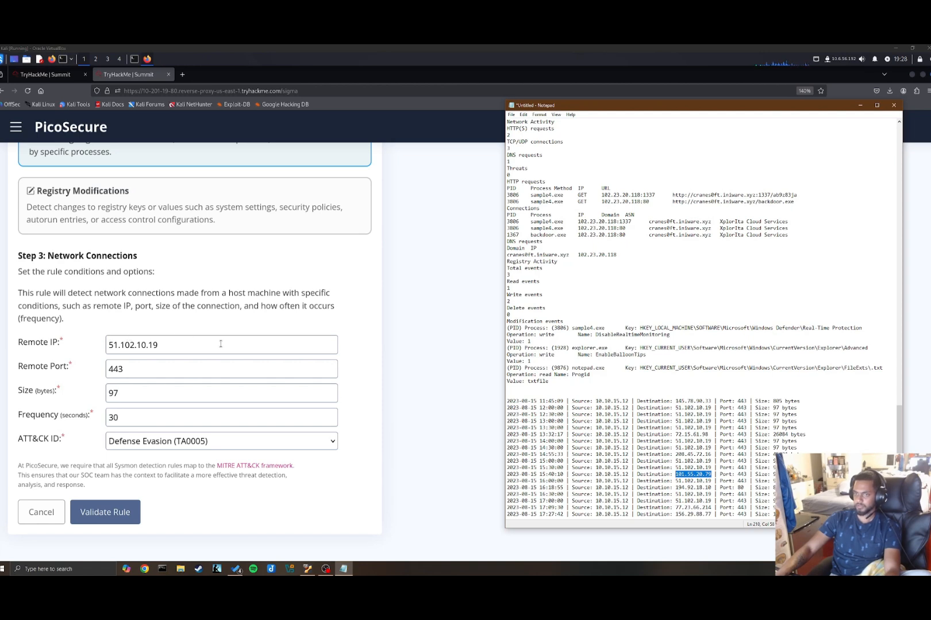
click(239, 342)
key(ctrl+a)
key(BackSpace)
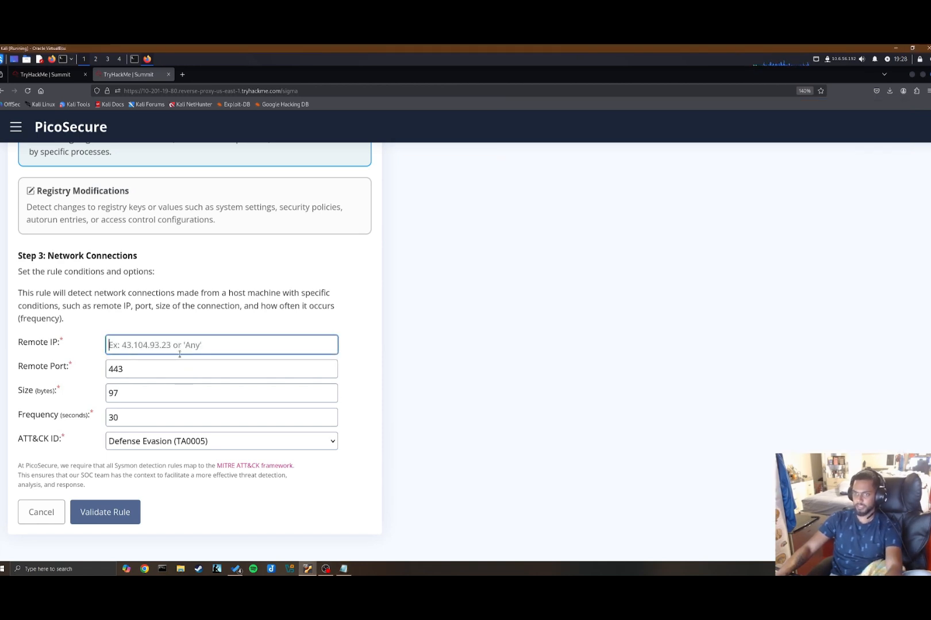
text(Any)
Set the rule's Size to 95021 bytes, matching the 15:40:10 log entry, and validate the rule again.
click(186, 396)
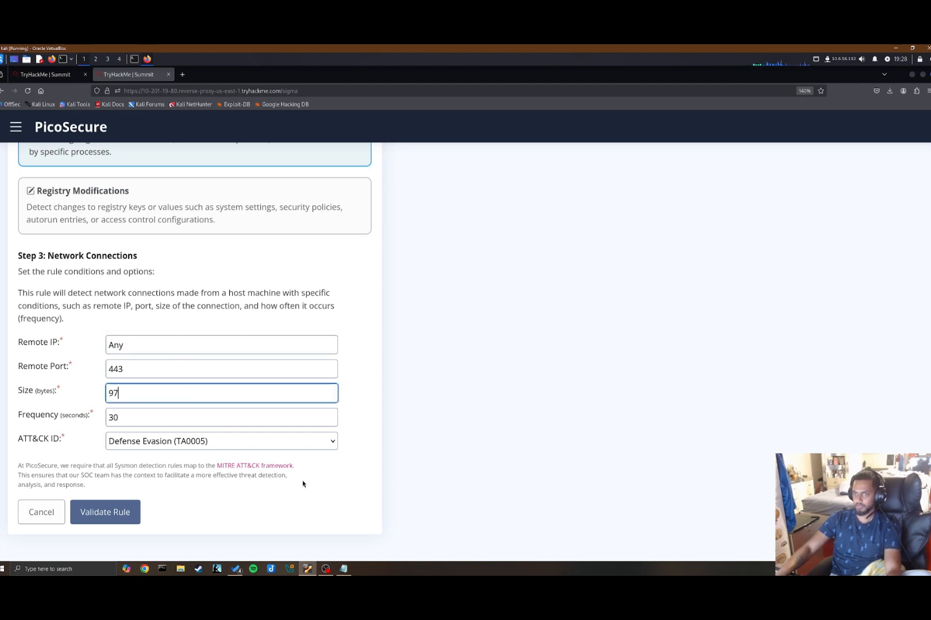
click(344, 569)
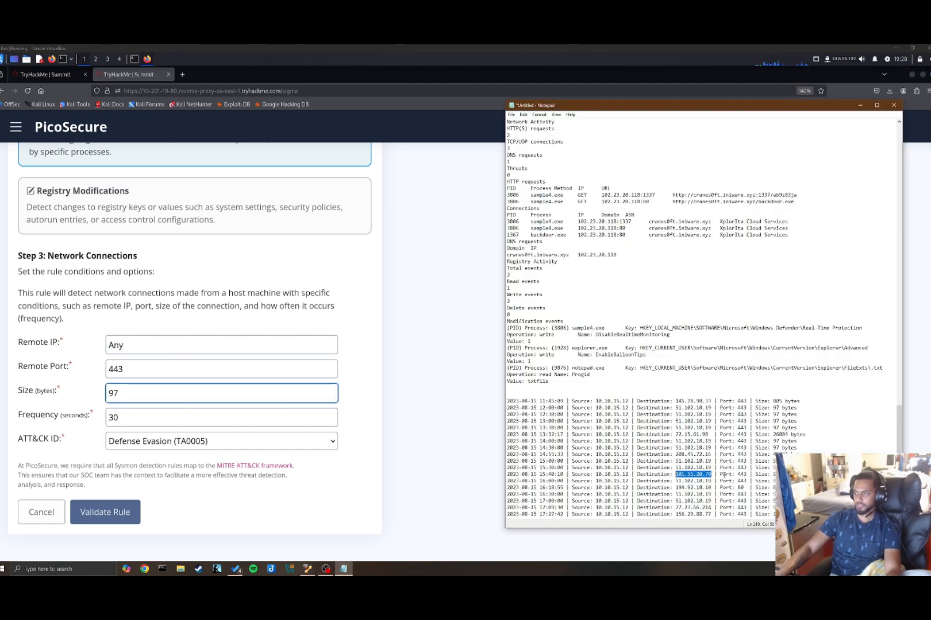
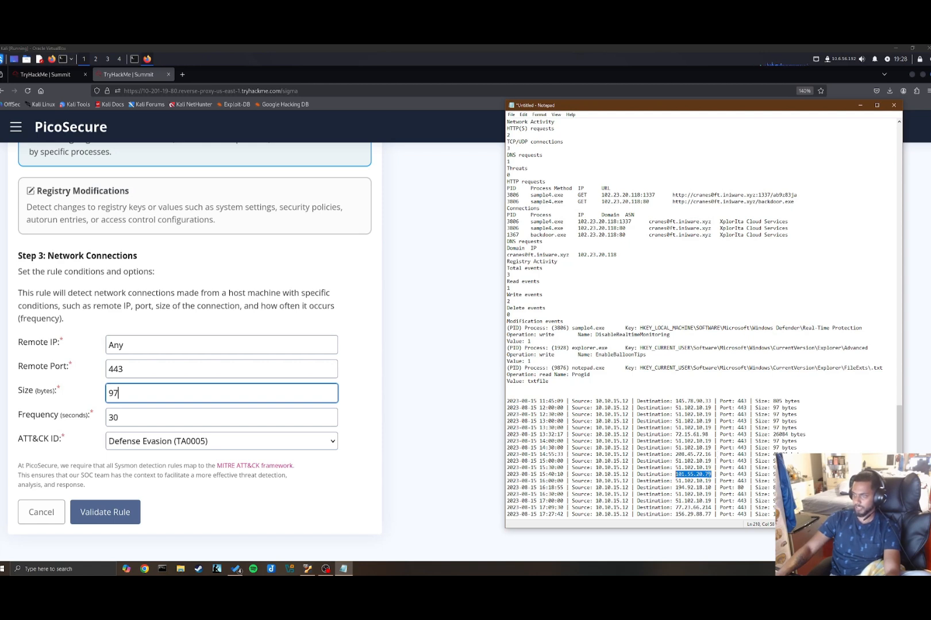
double_click(173, 395)
key(BackSpace)
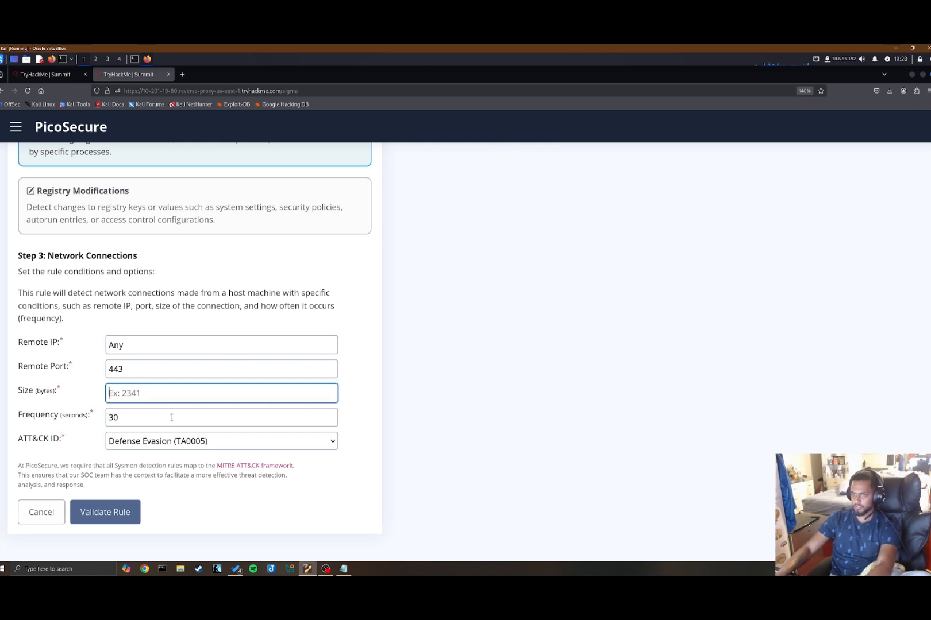
click(345, 569)
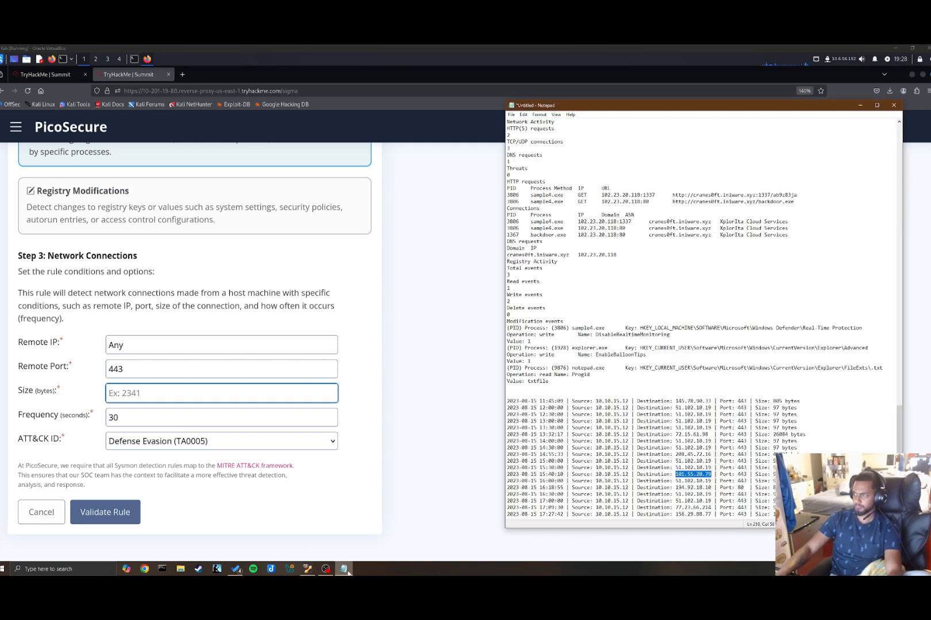
click(134, 395)
text(95021)
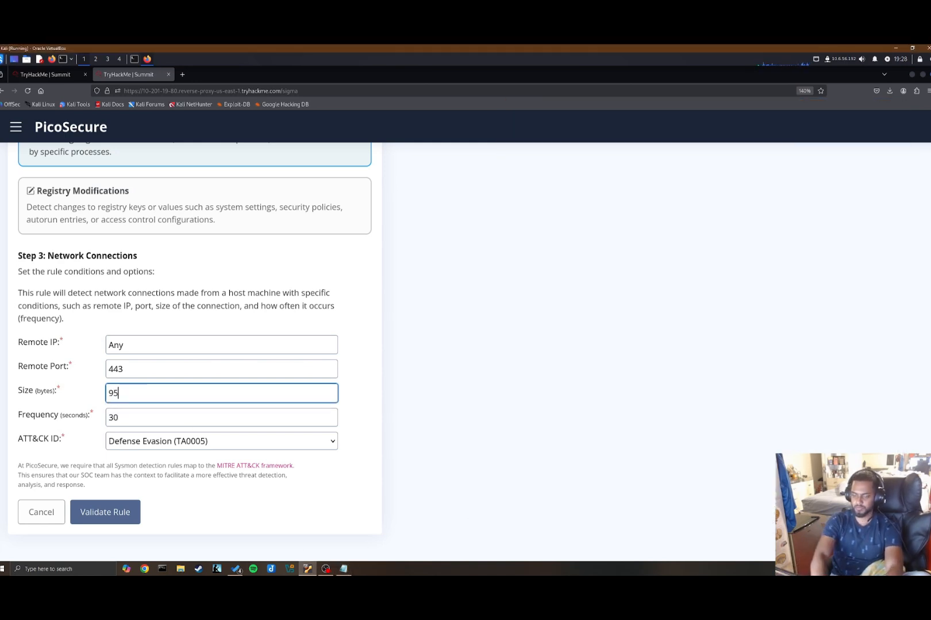
click(110, 524)
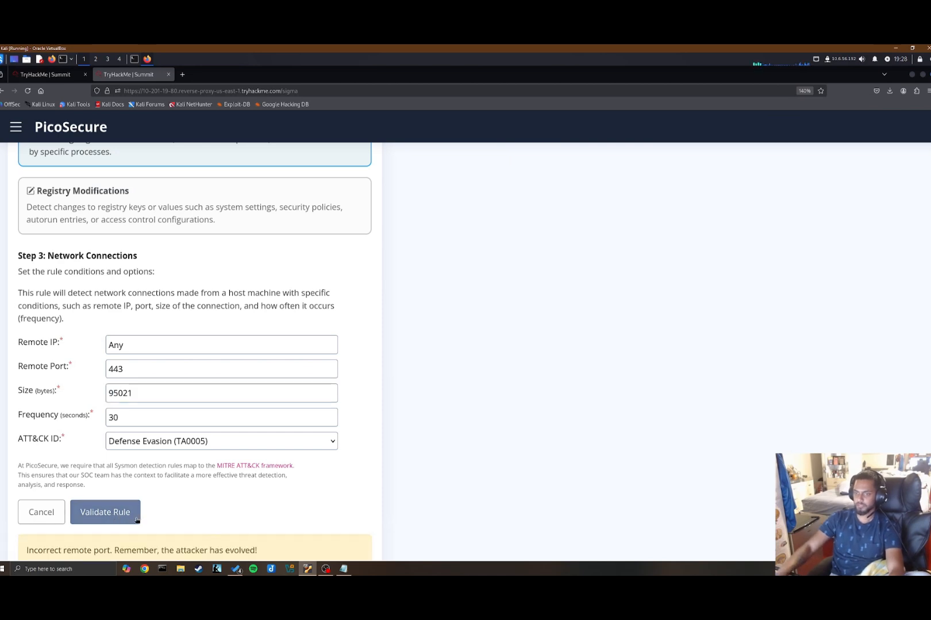
Review the destination ports of the logged connections in Notepad, particularly the 16:18:55 entry, and return to the Sigma rule form.
click(343, 569)
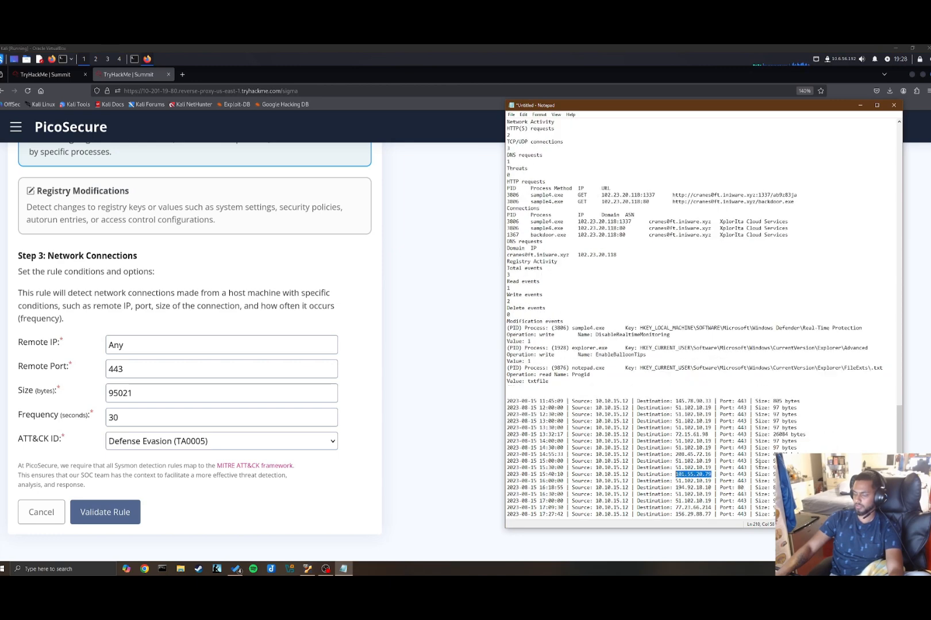
click(744, 488)
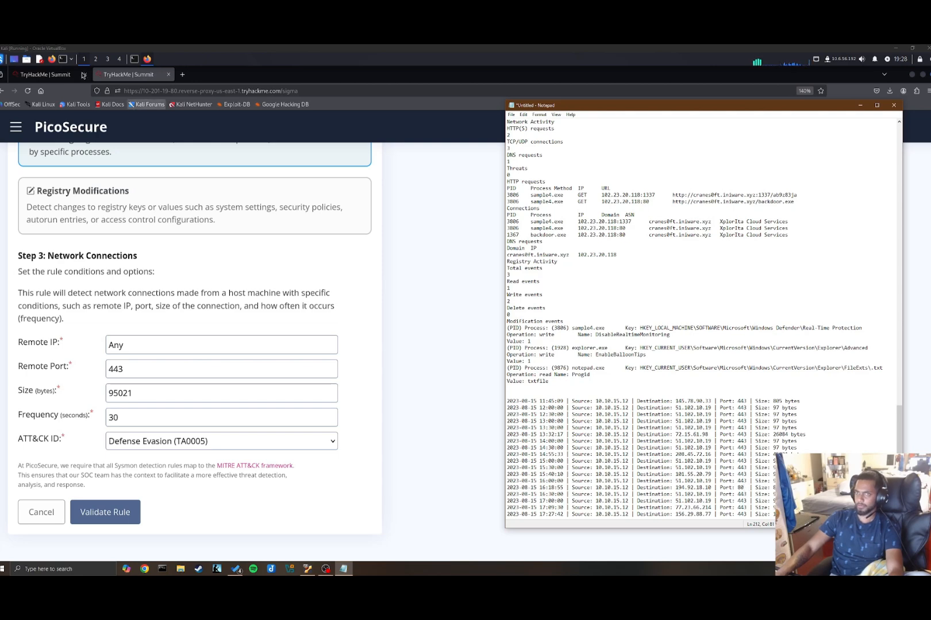
click(46, 74)
click(109, 74)
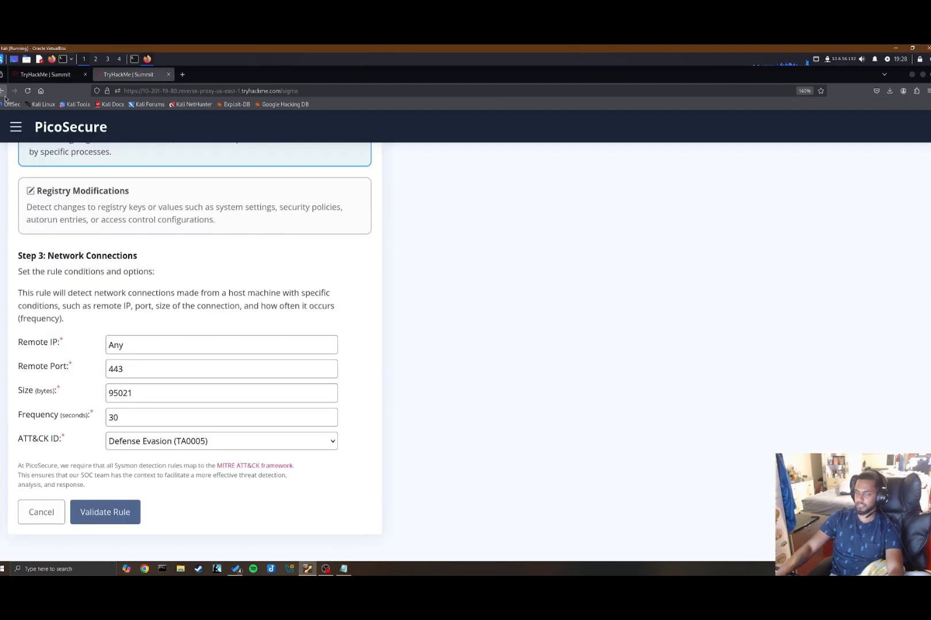
Open the outgoing_connections.log attachment from Sphinx's New Approach mail and review its logged connections.
click(16, 127)
click(42, 175)
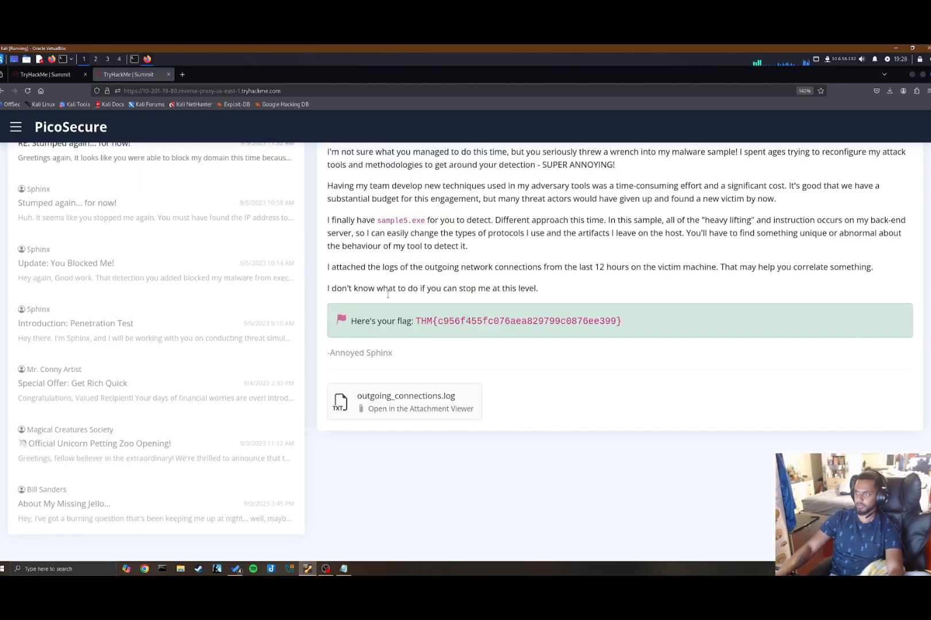
click(426, 416)
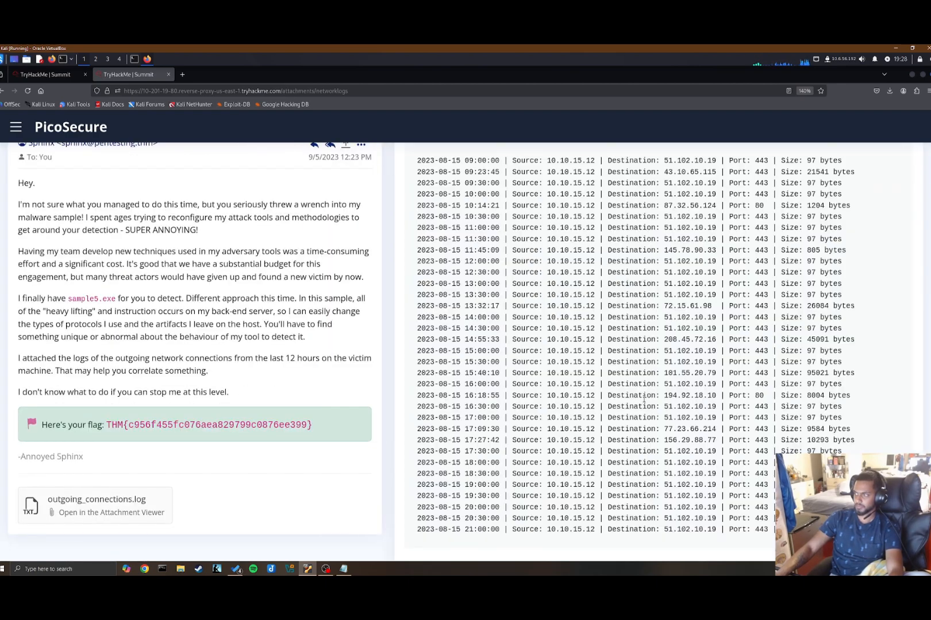
scroll(644, 397, up, 3)
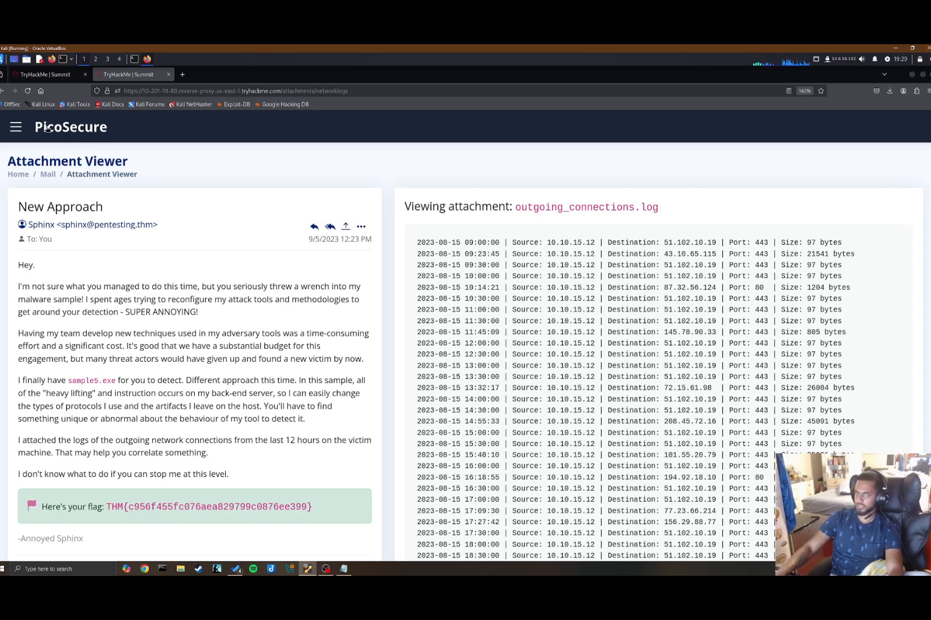
Return to the Sigma Rule Builder and start creating a new Sigma rule.
click(18, 123)
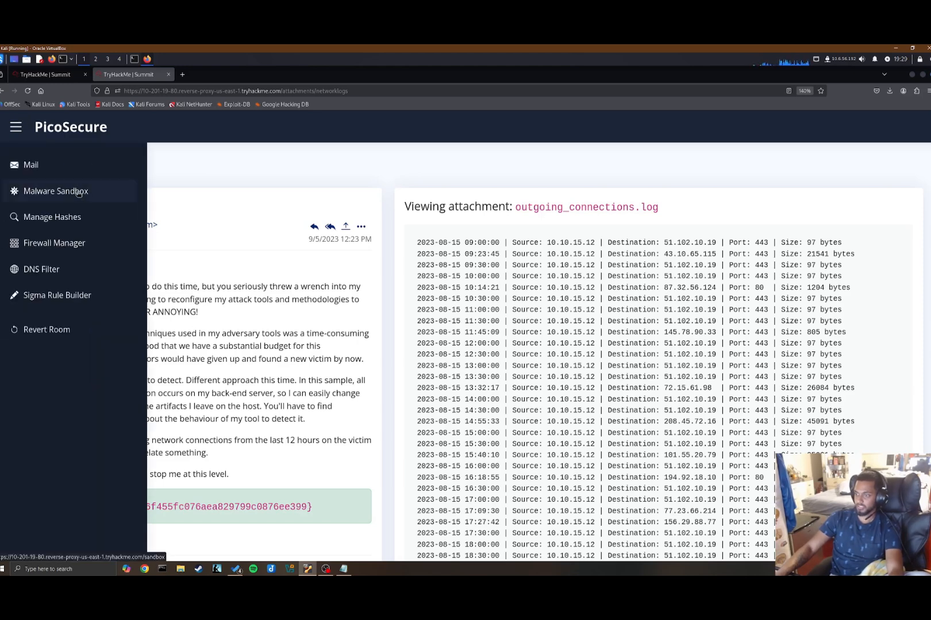
click(63, 299)
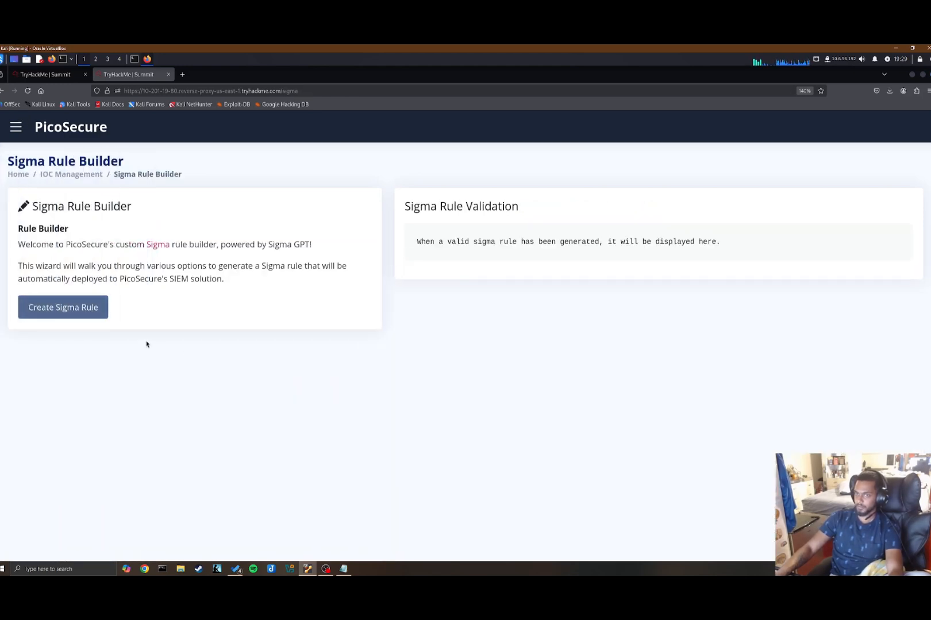
click(97, 313)
scroll(166, 440, down, 1)
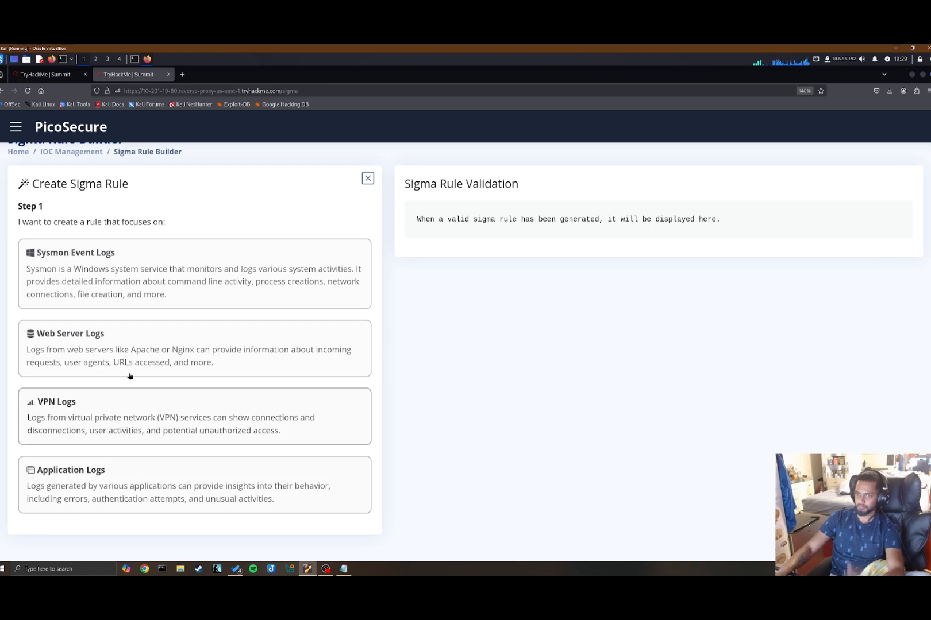
click(139, 419)
scroll(128, 400, down, 2)
scroll(127, 399, down, 1)
scroll(124, 382, up, 3)
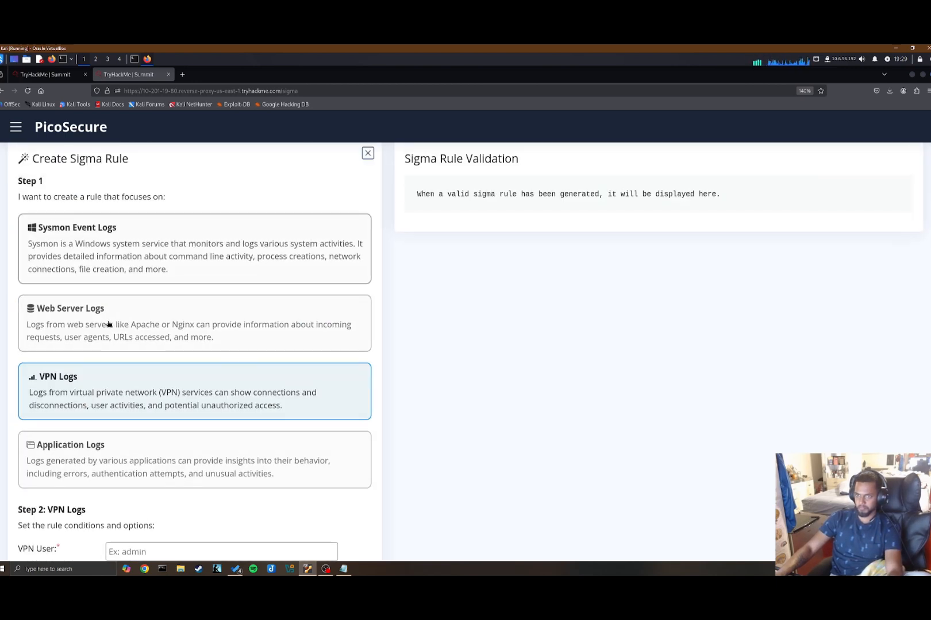
Base the rule on Sysmon Event Logs and target the Network Connections event.
click(146, 270)
scroll(125, 279, down, 5)
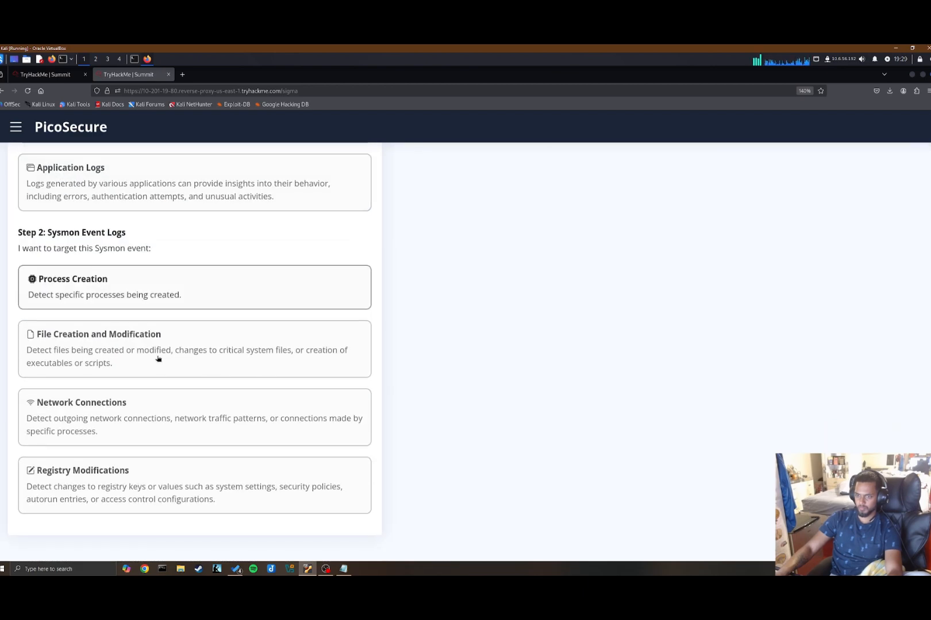
click(115, 419)
scroll(142, 438, down, 5)
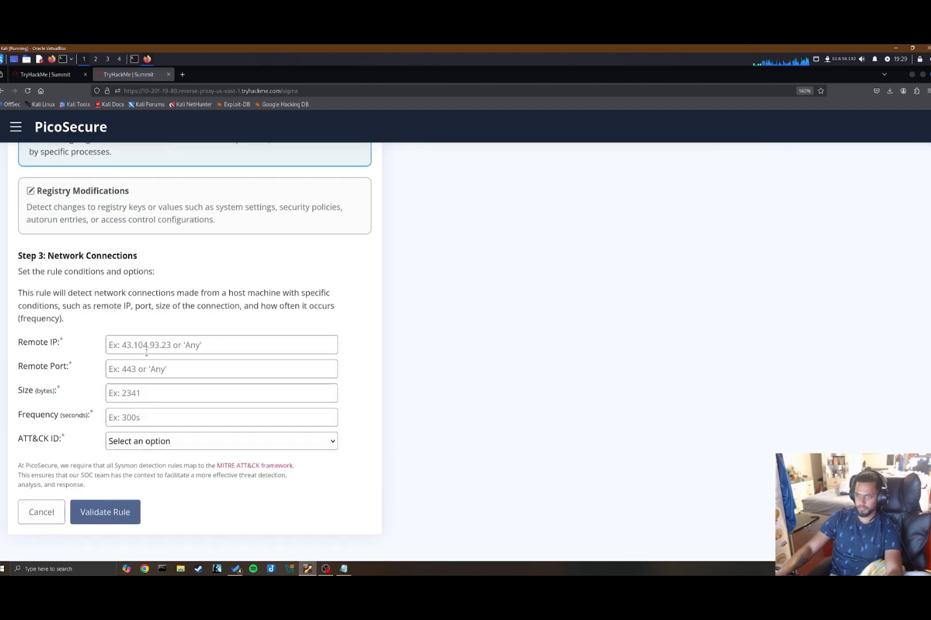
Set the rule's Remote IP to Any, Remote Port to 80 and ATT&CK ID to Privilege Escalation (TA0004).
click(146, 348)
text(Any)
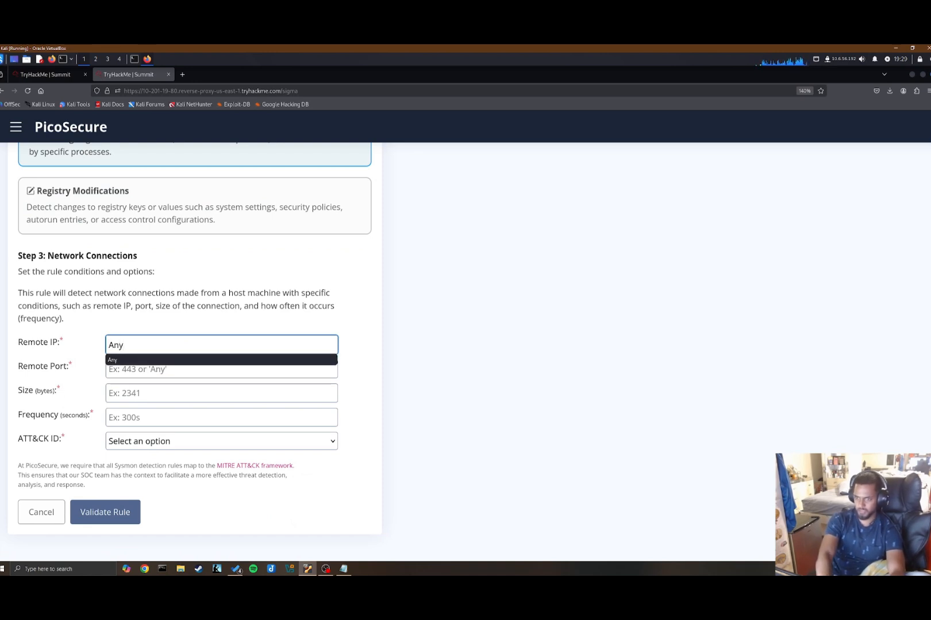
key(Tab)
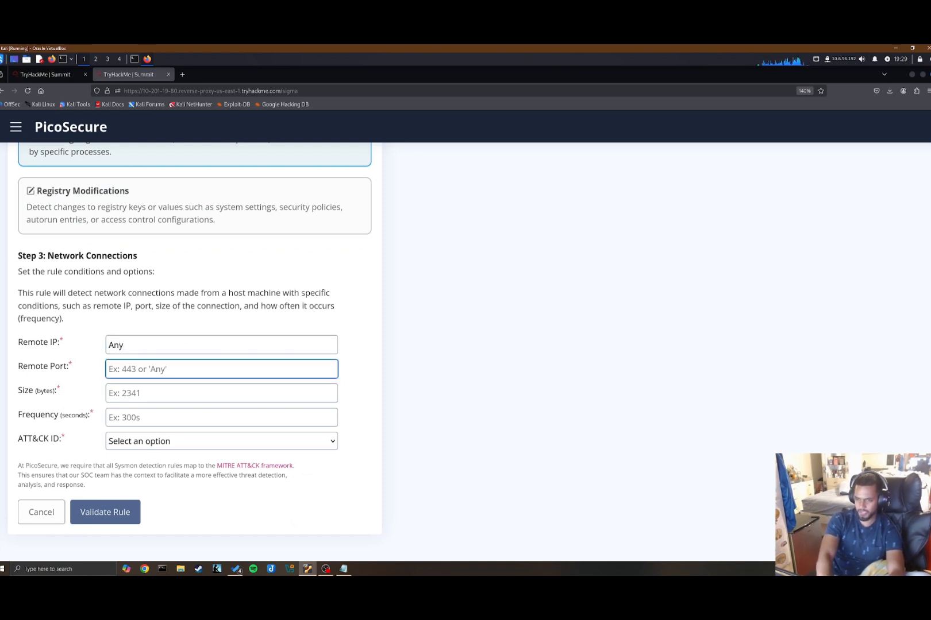
text(80)
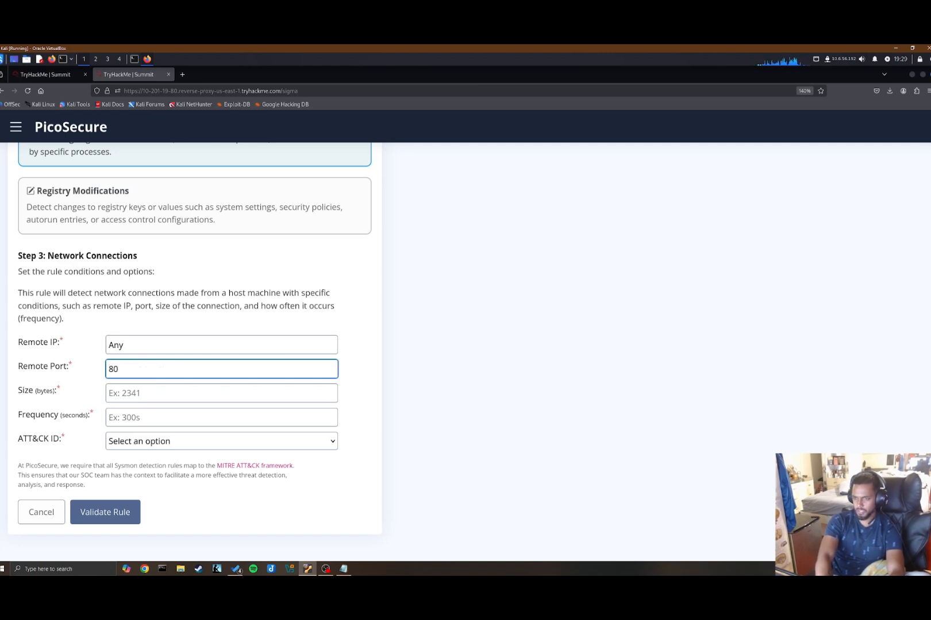
key(Tab)
click(166, 441)
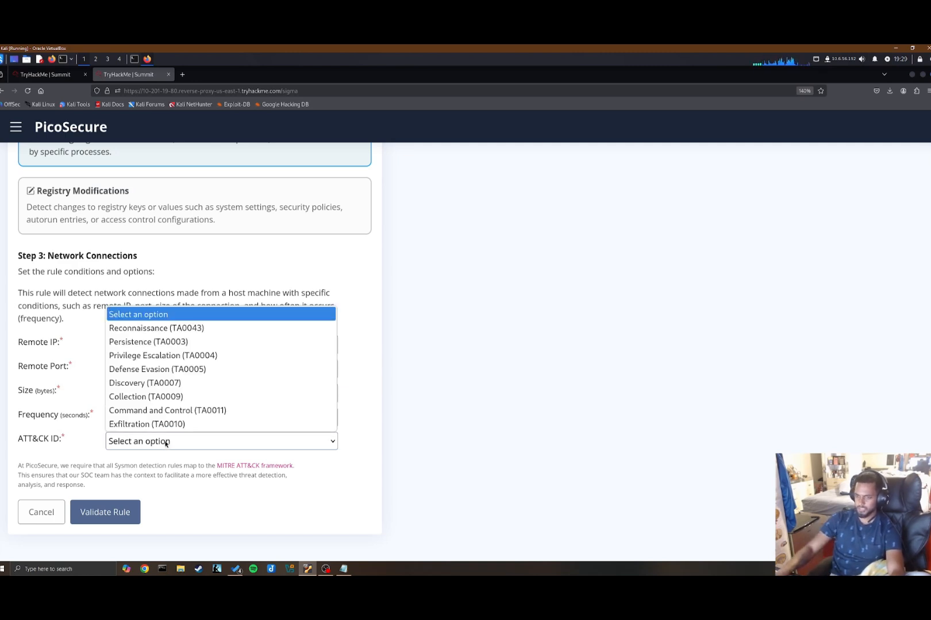
click(169, 356)
Set the Size to 8004 bytes from the 16:18:55 Notepad log entry and the Frequency to 30 seconds, and validate the rule.
click(158, 391)
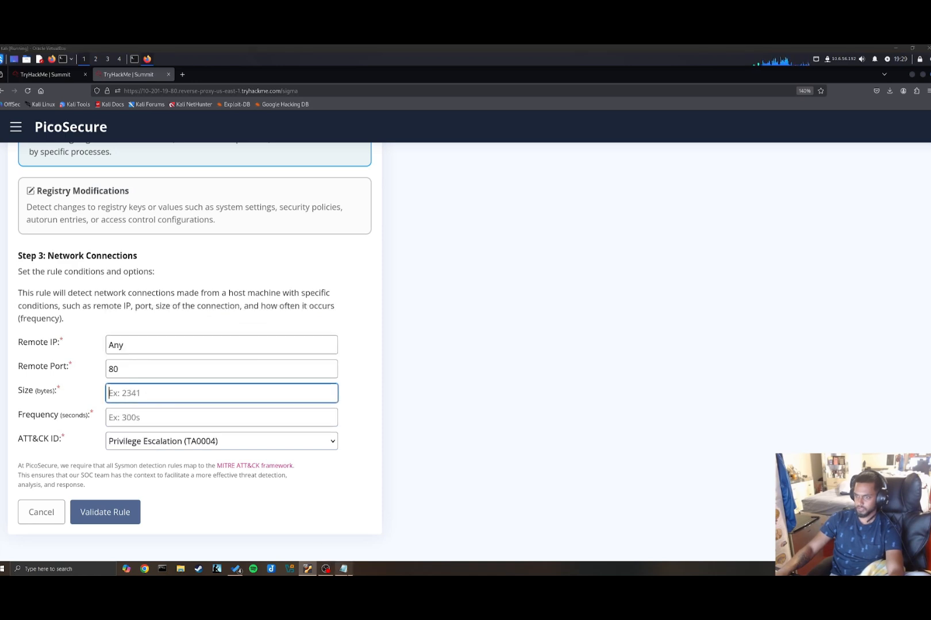
click(343, 568)
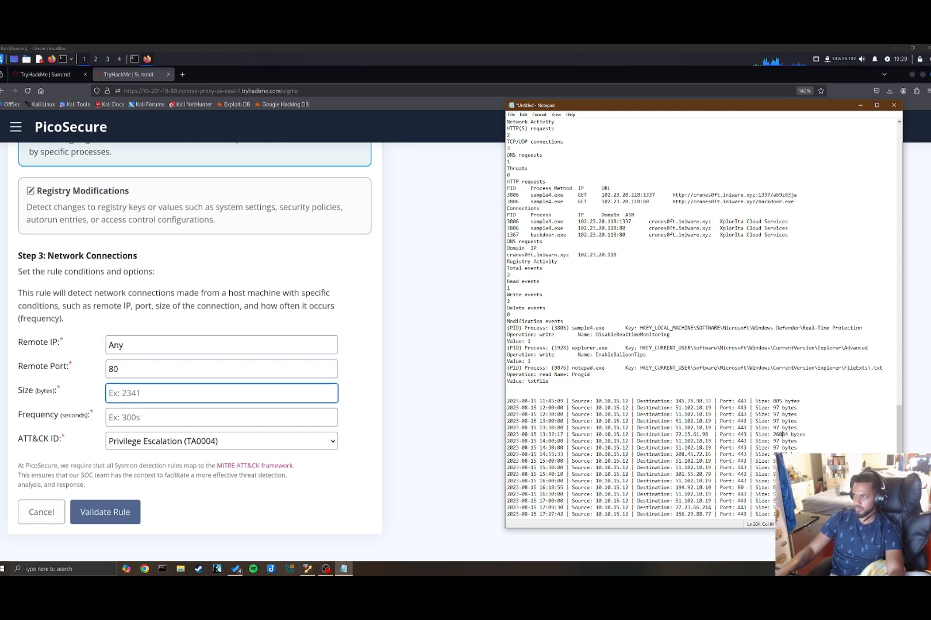
click(244, 388)
text(8004)
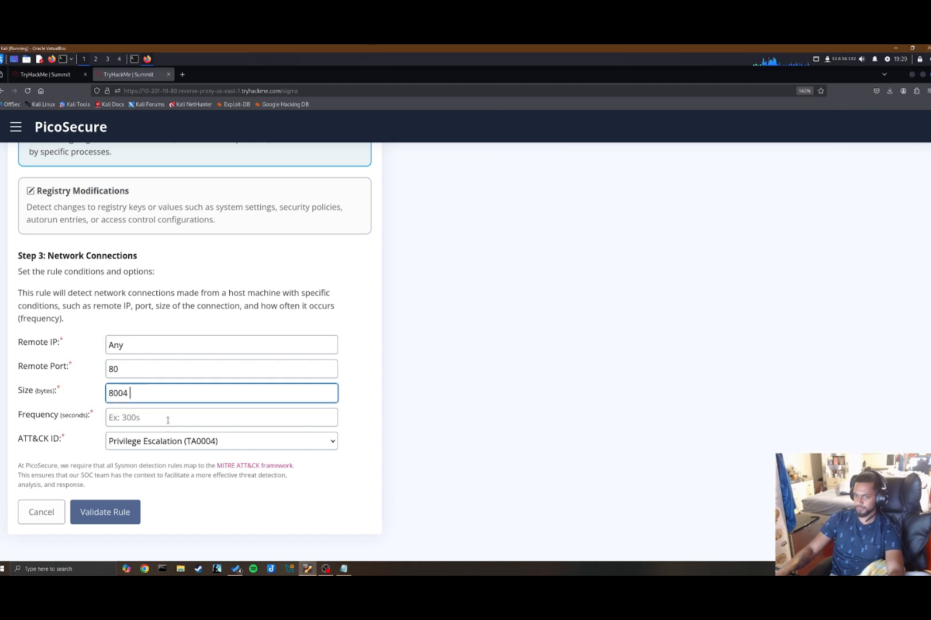
click(152, 419)
text(30)
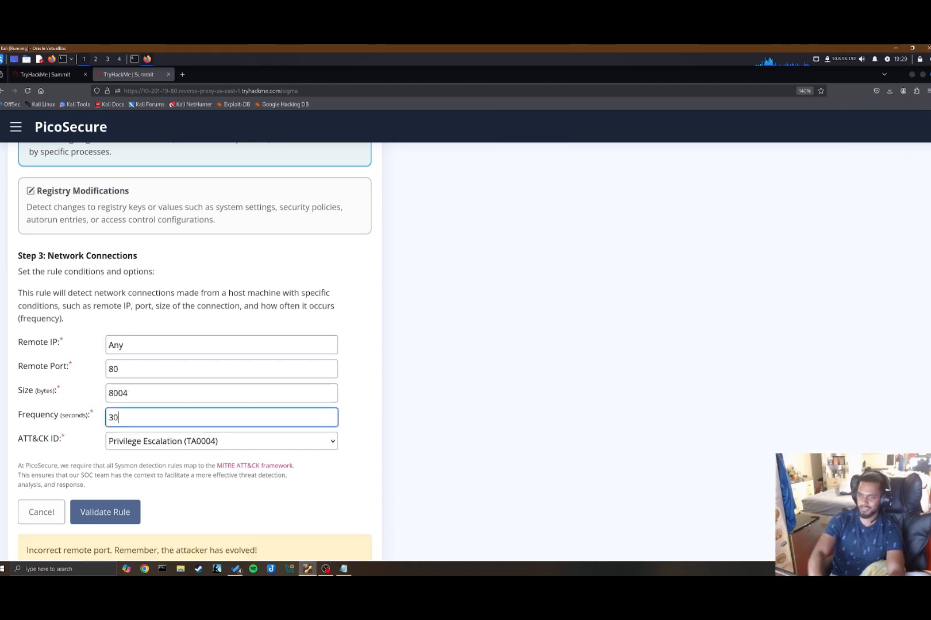
Change the rule's Remote Port to Any and validate the rule.
double_click(170, 371)
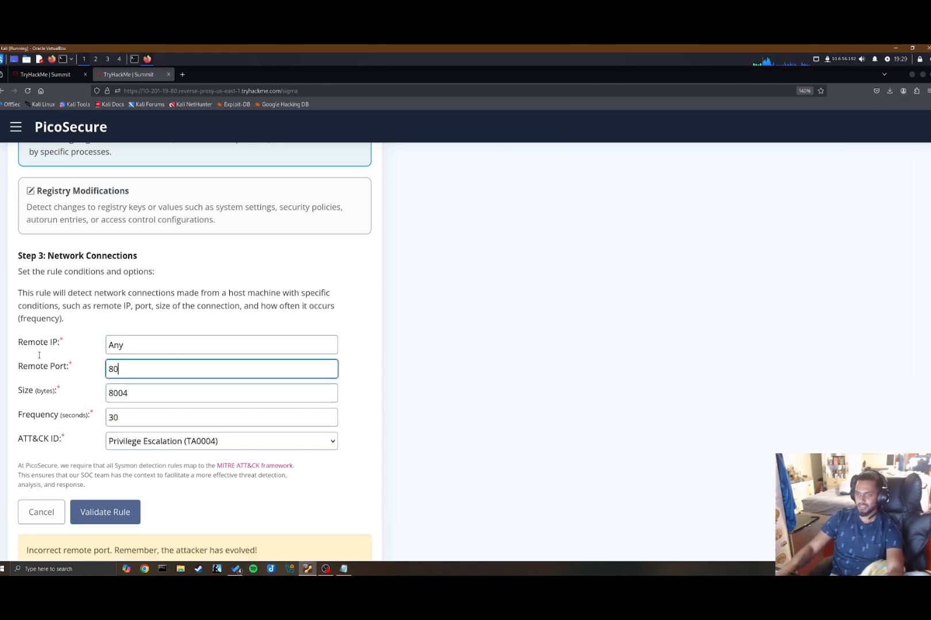
text(Any)
key(BackSpace)
key(BackSpace)
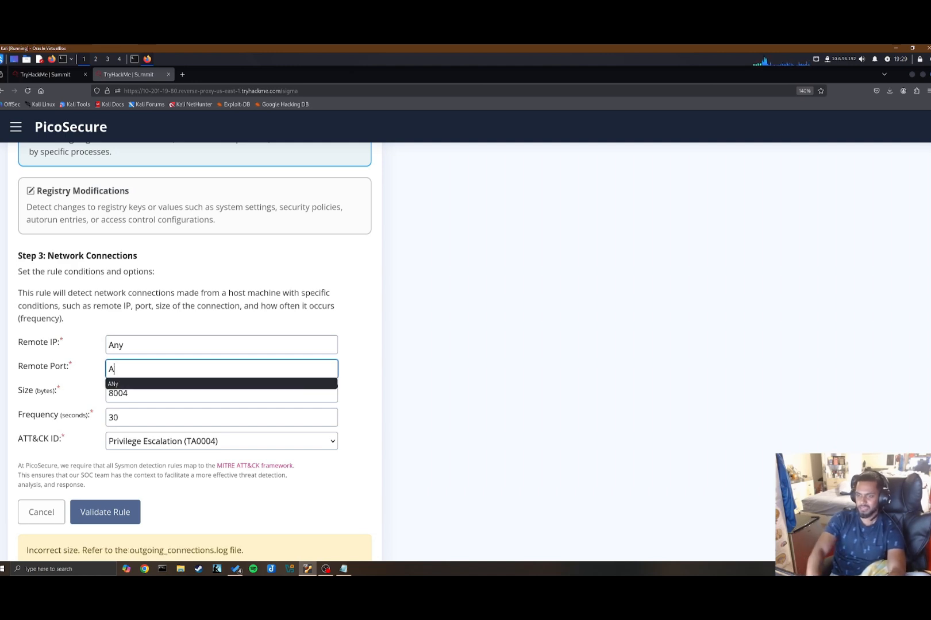
text(ny)
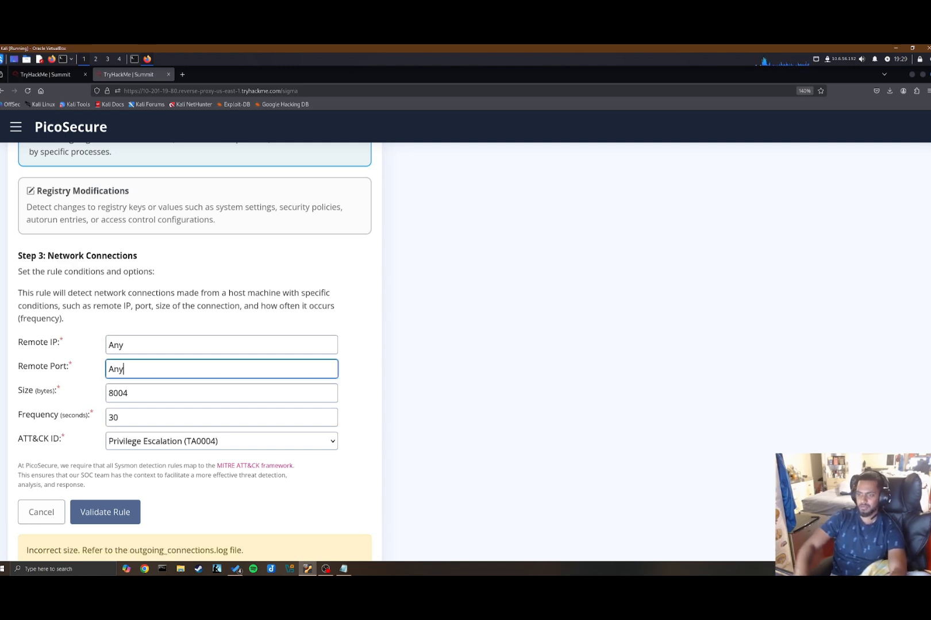
Copy the 14:55:33 entry's size from the Notepad log, set the rule's Size to 45091 bytes and validate it.
click(350, 570)
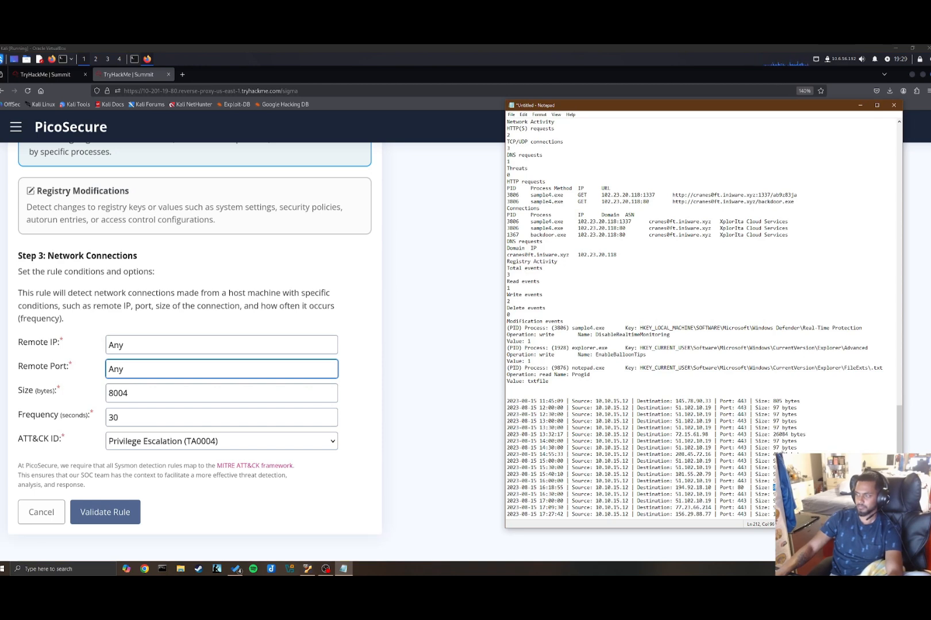
double_click(782, 453)
key(ctrl+c)
click(168, 400)
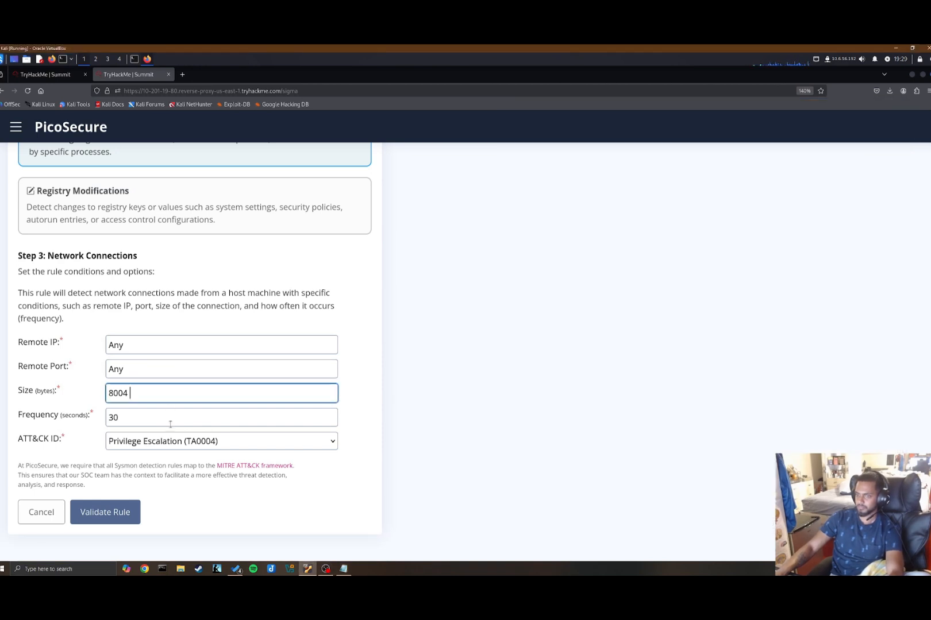
key(ctrl+a)
key(ctrl+v)
click(124, 516)
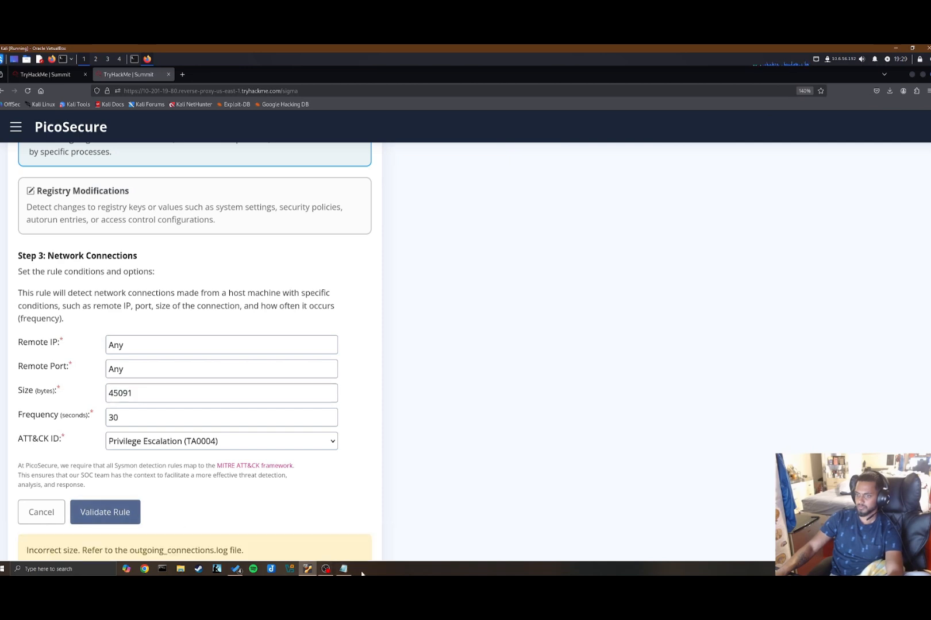
Copy the 11:45:09 entry's size from the Notepad log, set the rule's Size to 805 bytes and validate it.
click(344, 569)
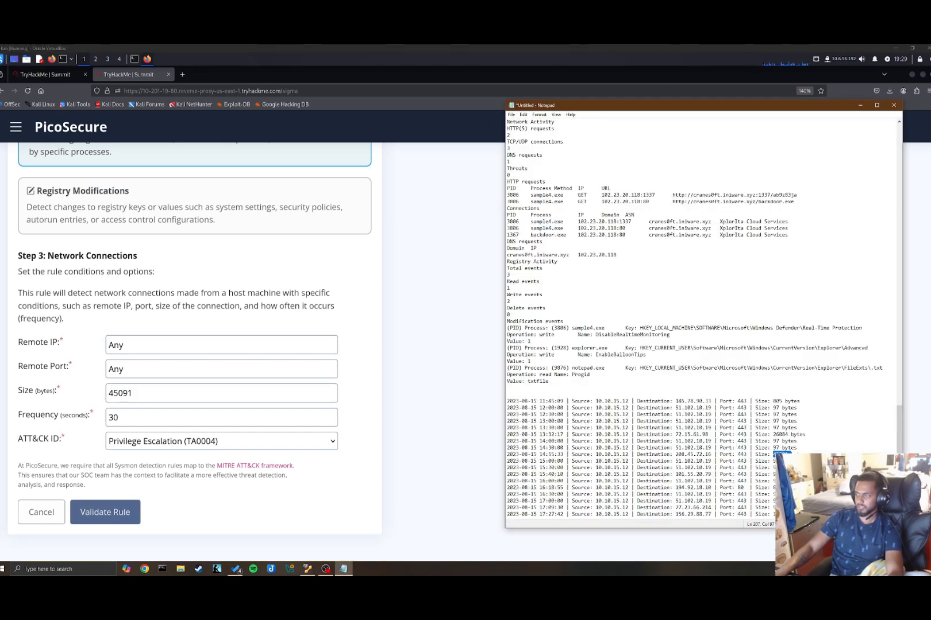
click(809, 501)
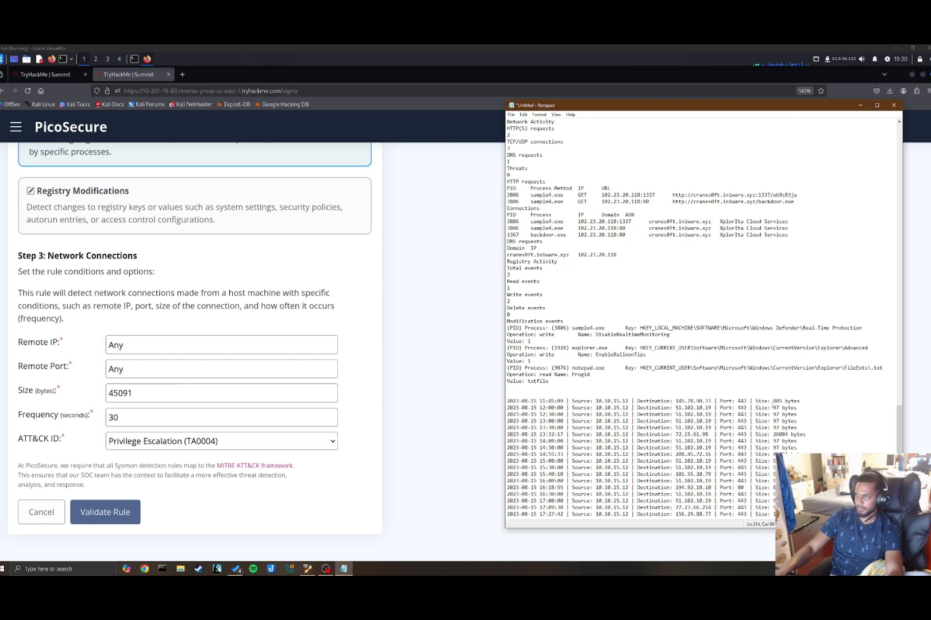
double_click(776, 402)
key(ctrl+c)
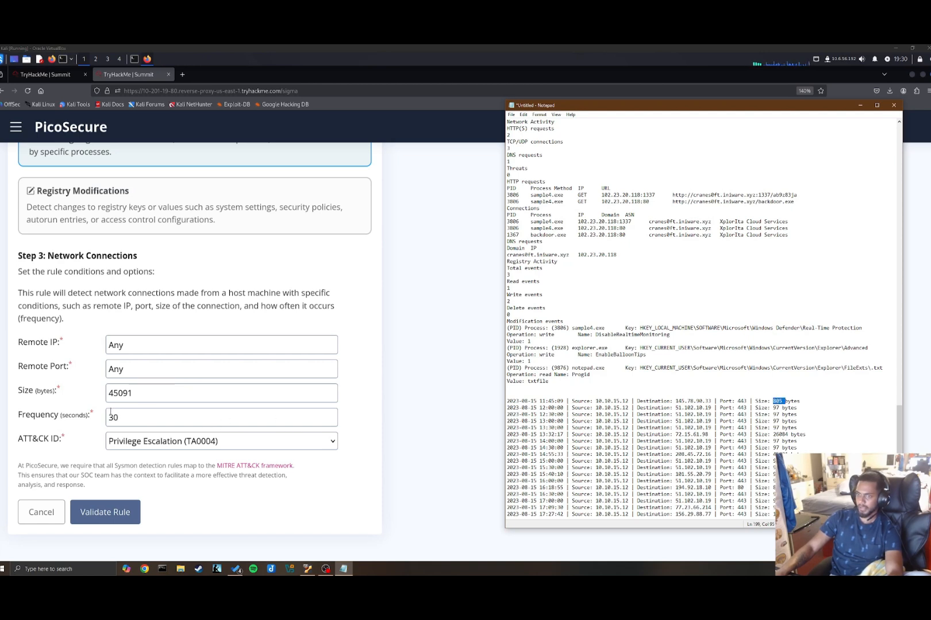
double_click(137, 417)
double_click(146, 397)
key(ctrl+v)
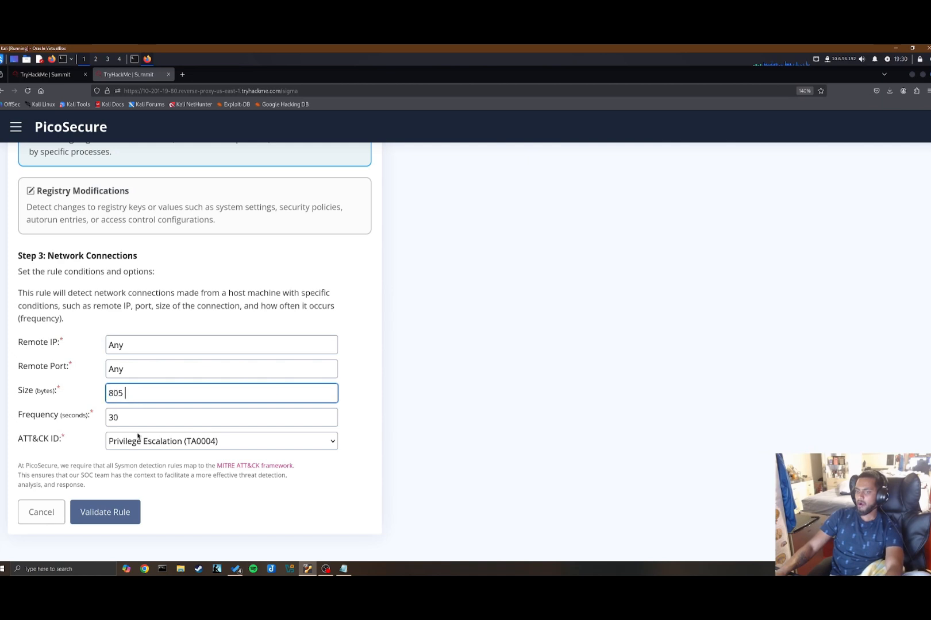
click(114, 509)
Try a Size of 95021 bytes from the 15:40:10 Notepad log entry with Remote Port Any, and validate the rule.
click(344, 569)
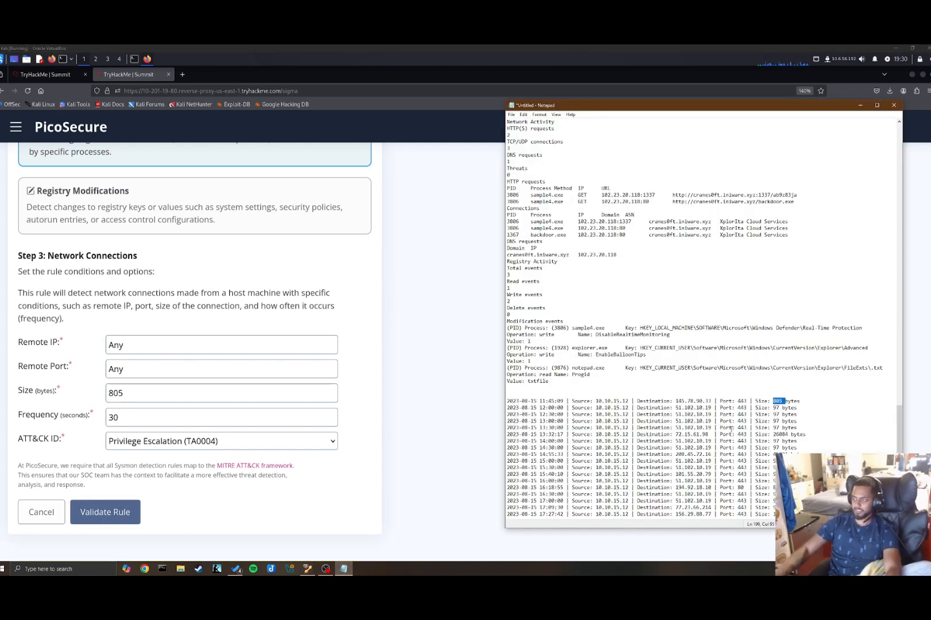
click(773, 481)
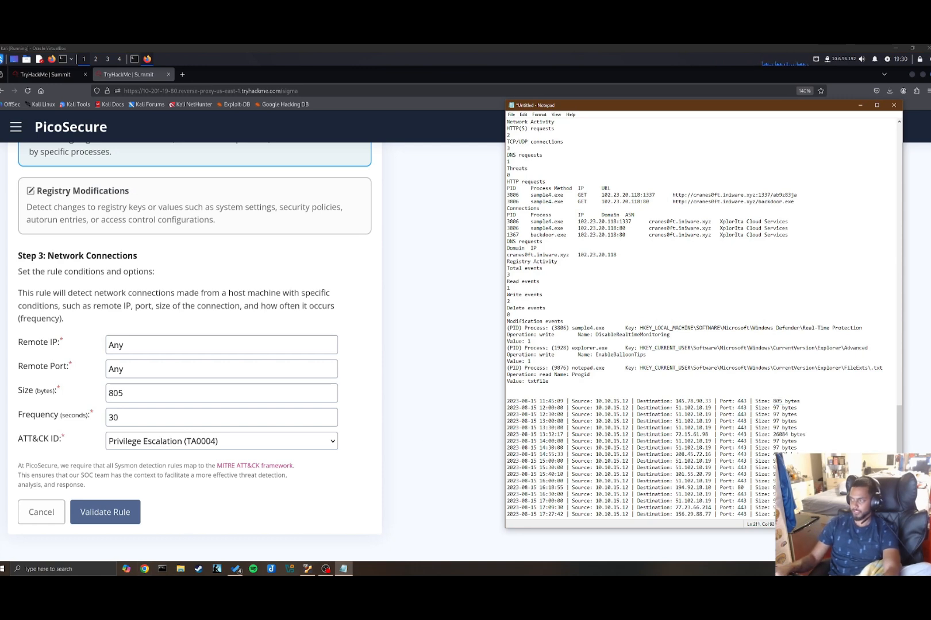
double_click(141, 396)
text(95021)
key(Return)
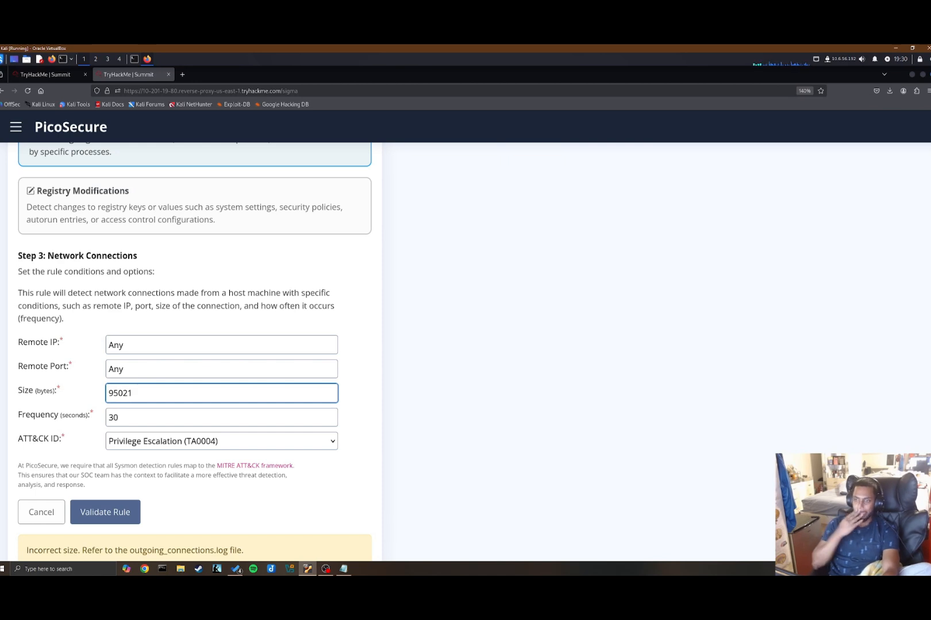
Set the rule's Size to 97 bytes, the size of the recurring connections to 51.102.10.19, and validate the rule.
click(343, 569)
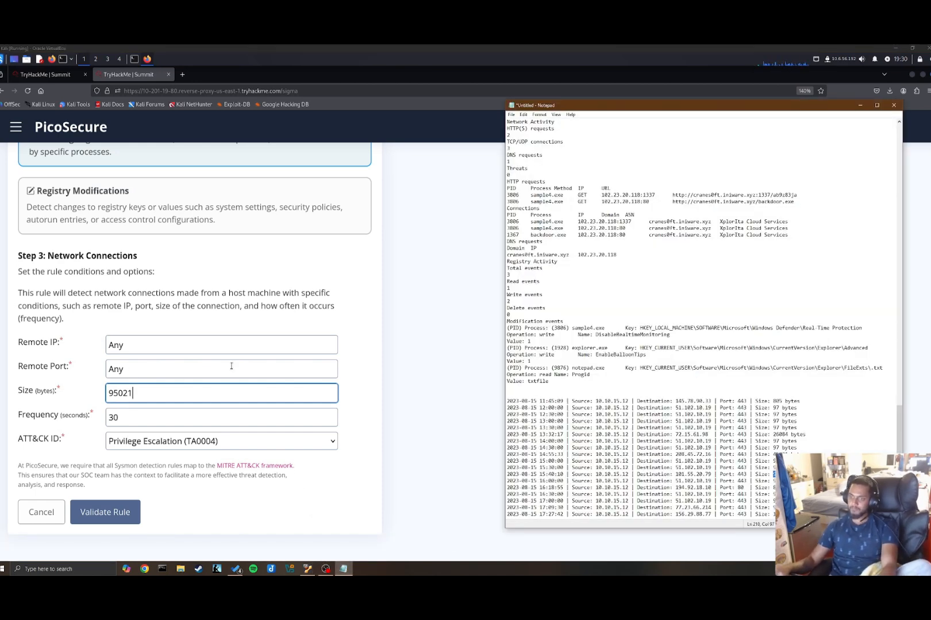
click(146, 395)
double_click(145, 394)
text(97)
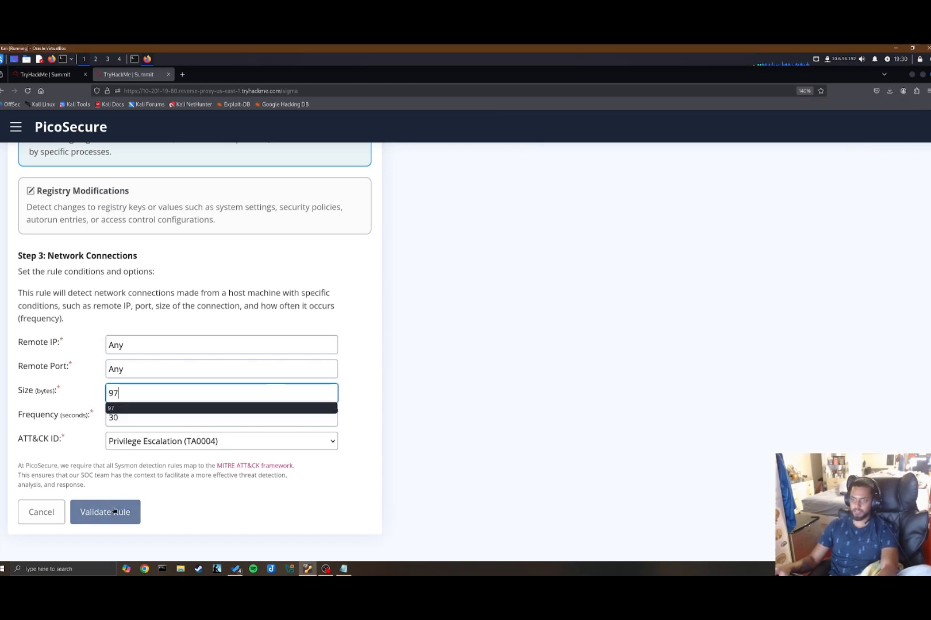
click(116, 512)
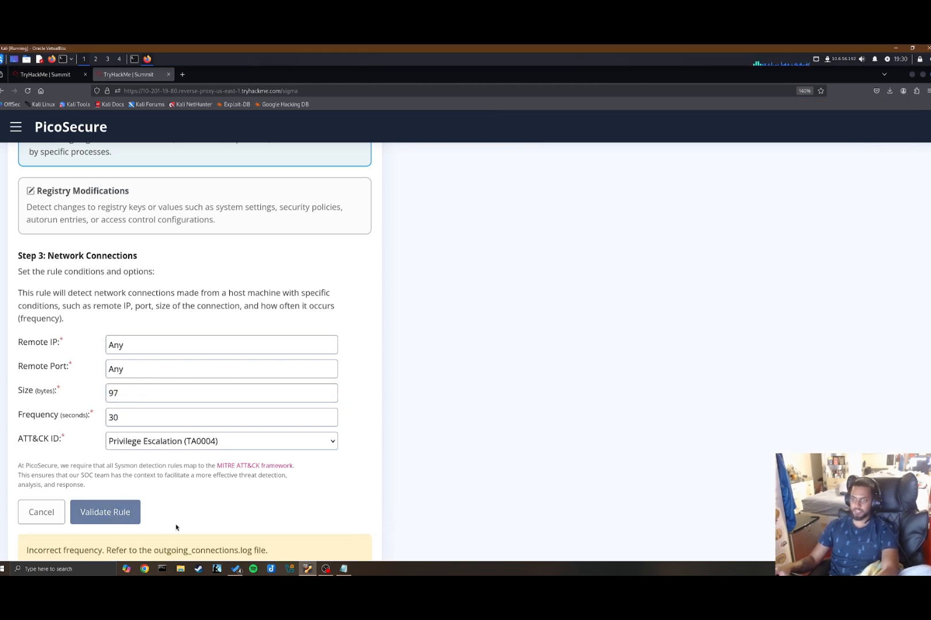
Check the interval between the 97-byte connections in the Notepad log and convert it to seconds in Calculator as 30 × 60.
click(343, 568)
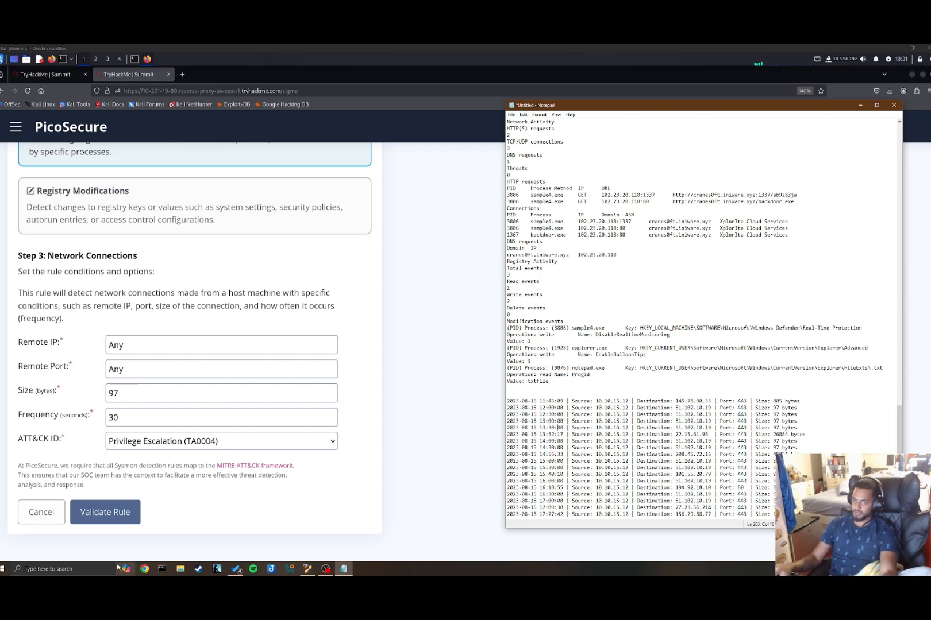
click(88, 568)
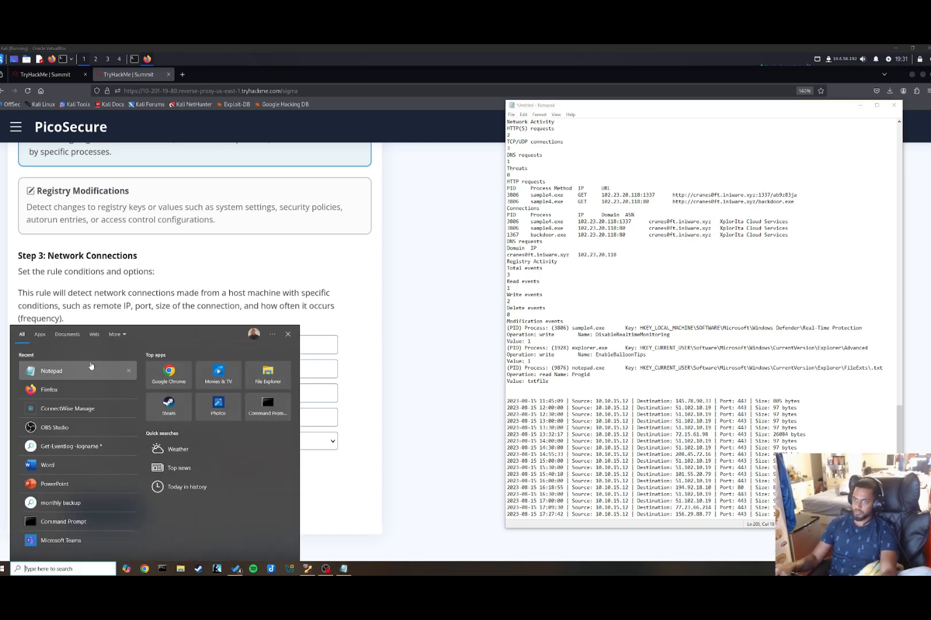
text(ca)
click(89, 366)
text(30)
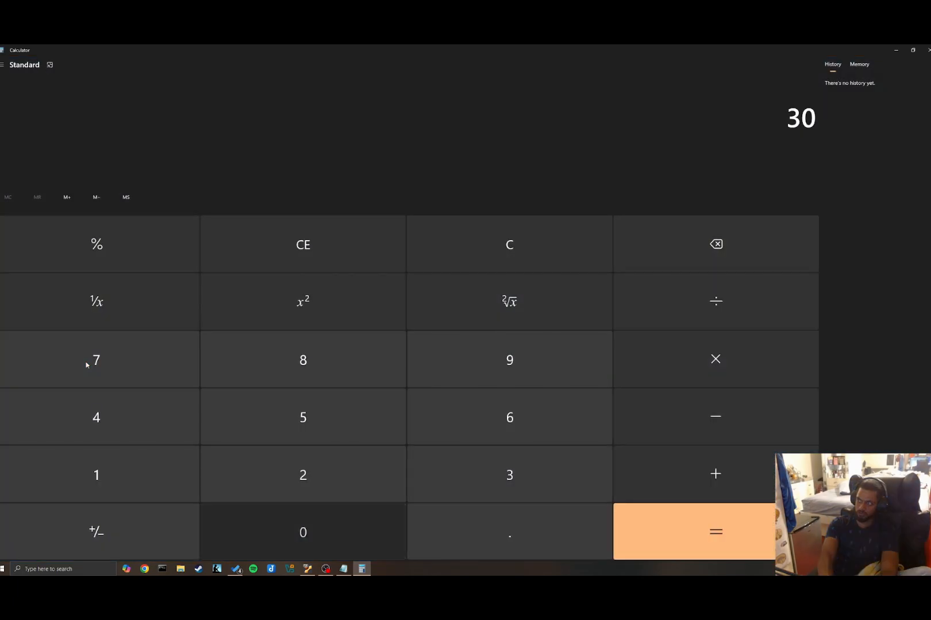
text(*60)
key(Return)
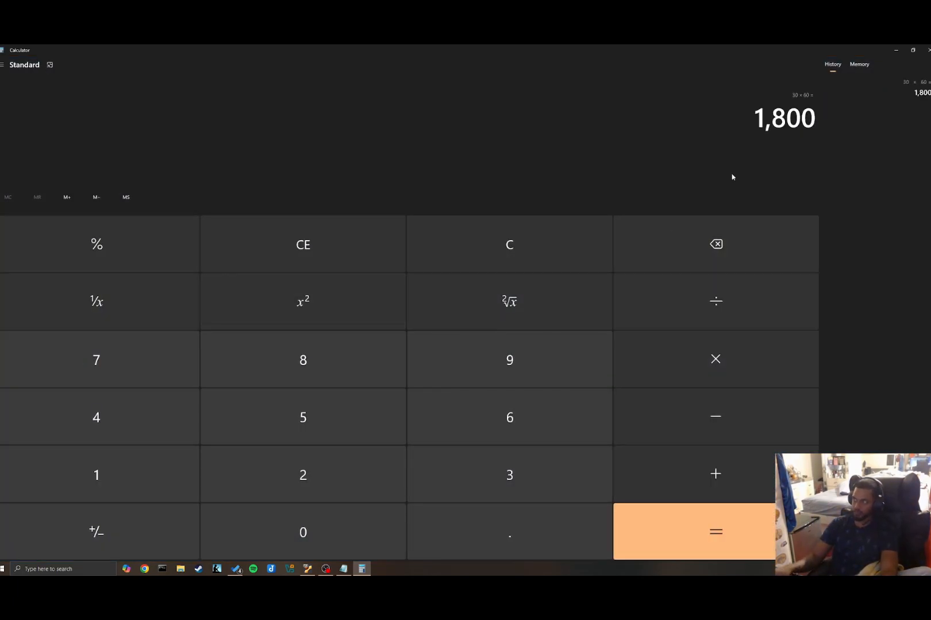
click(895, 50)
Set the network connections rule's Frequency to 1800 seconds and validate the rule.
drag(140, 417, 78, 411)
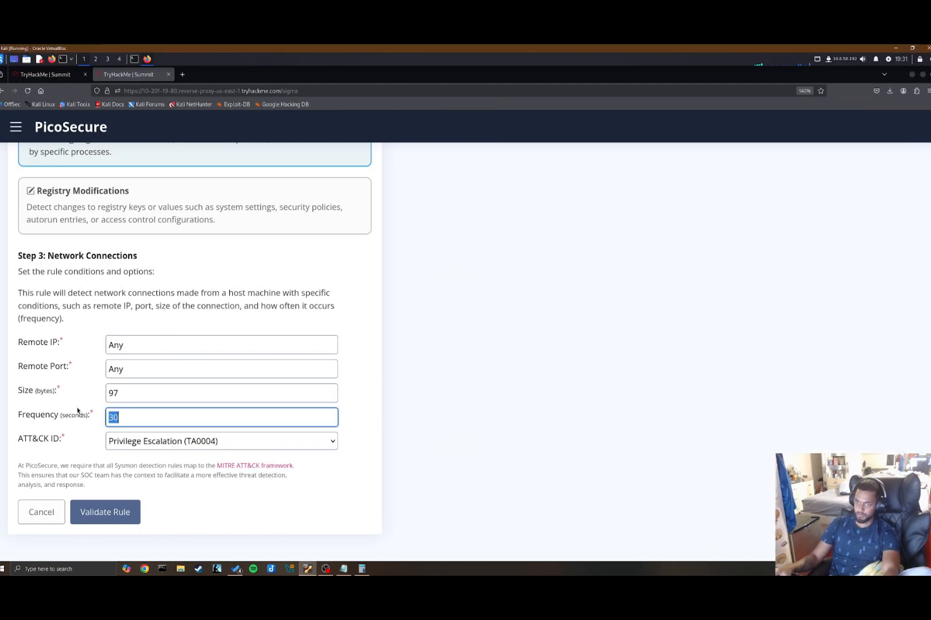
key(Left)
text(180)
key(Return)
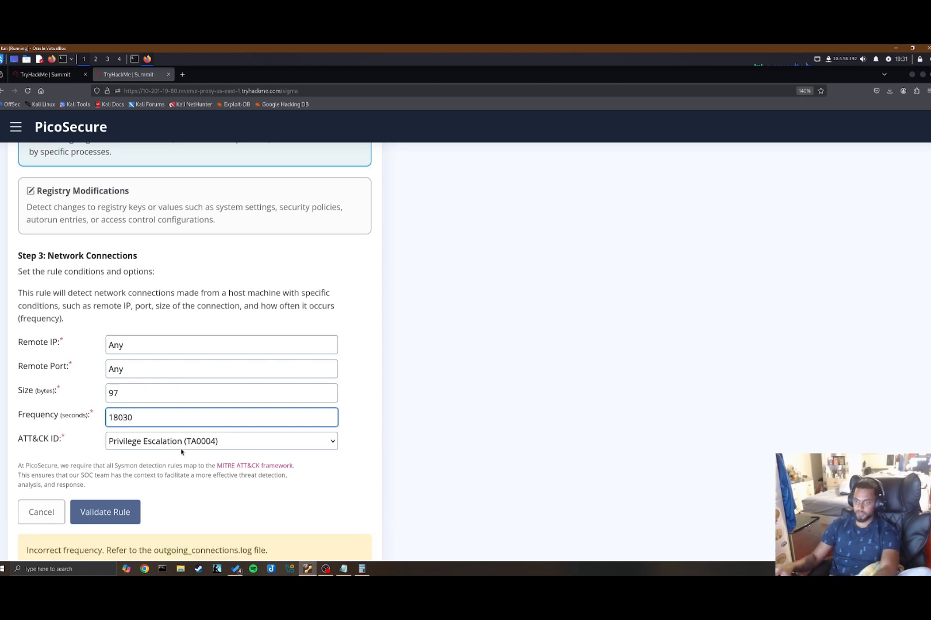
key(Delete)
key(Delete)
text(0)
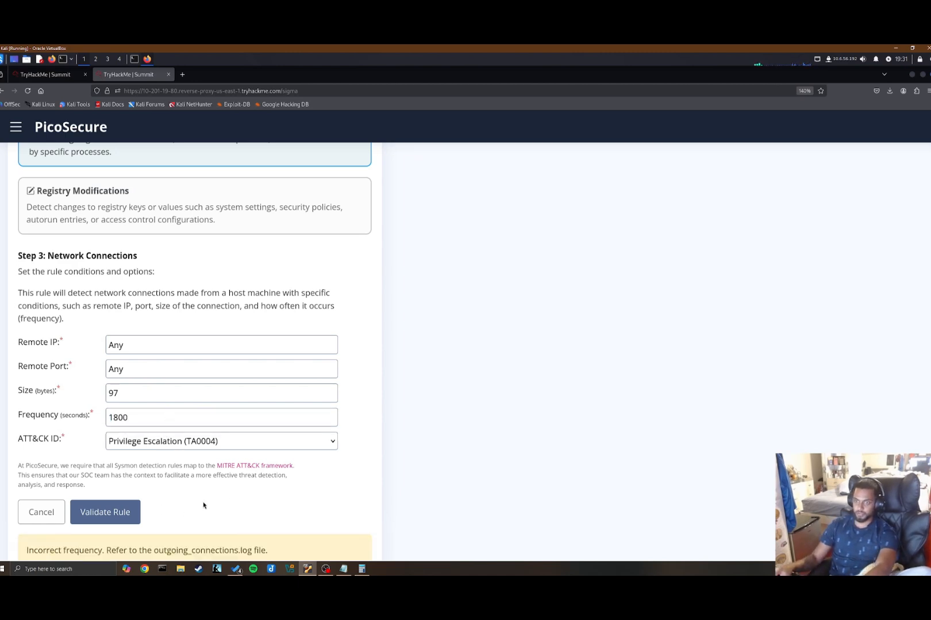
click(105, 516)
scroll(241, 496, down, 1)
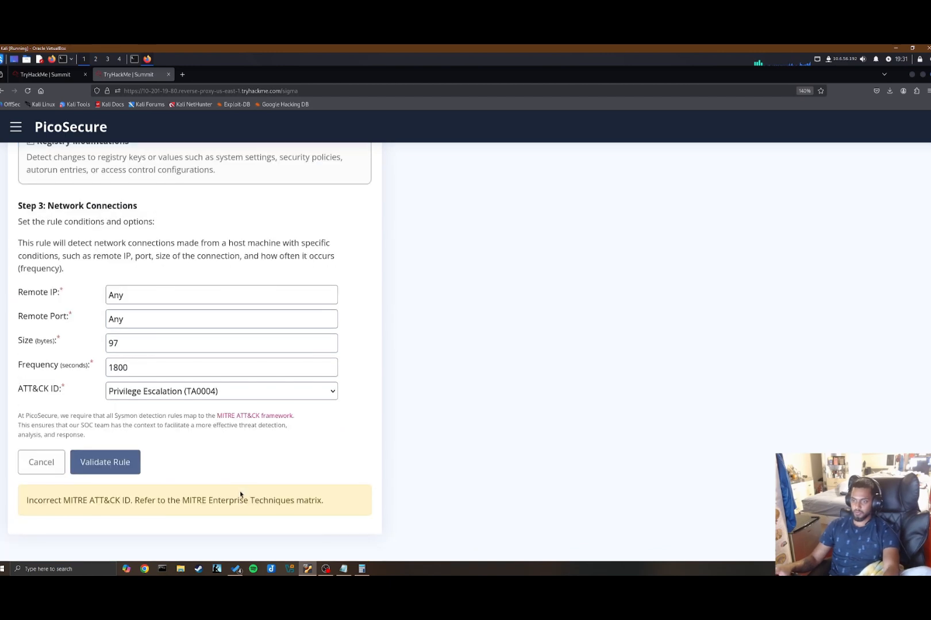
Try Defense Evasion (TA0005) and Discovery (TA0007) as the rule's ATT&CK ID, validating the rule with each.
click(290, 394)
scroll(192, 463, up, 1)
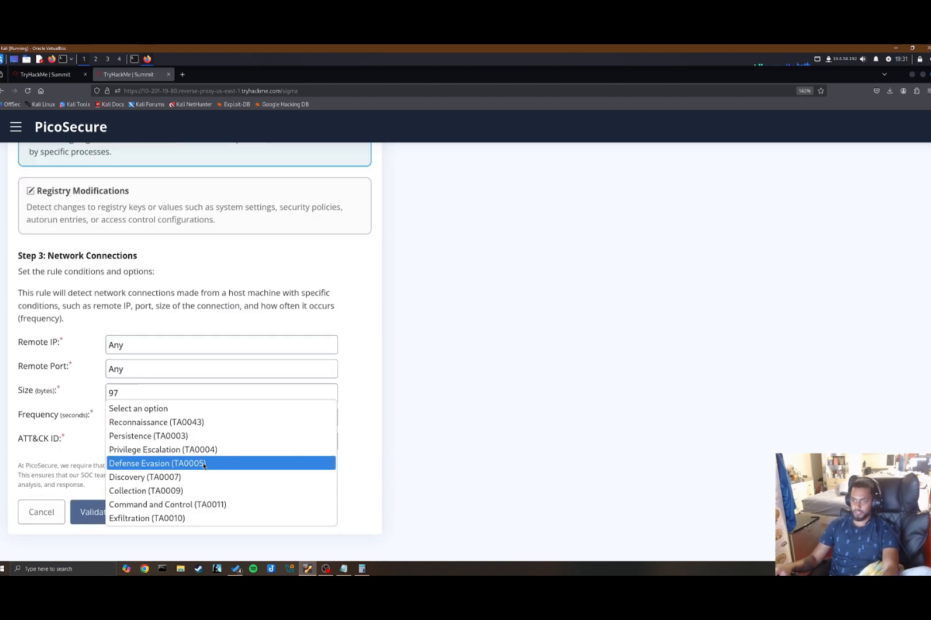
click(191, 463)
click(128, 513)
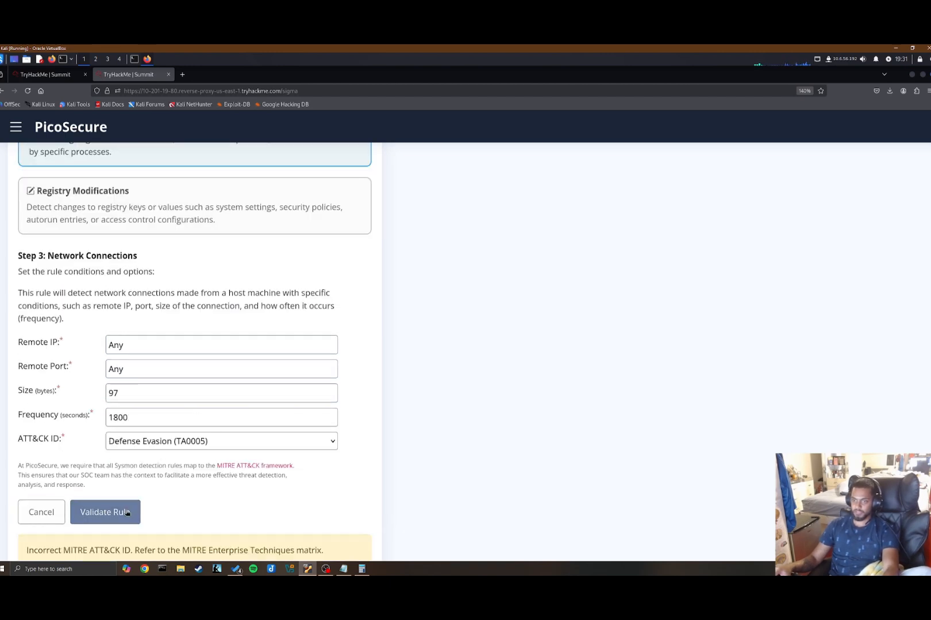
click(195, 445)
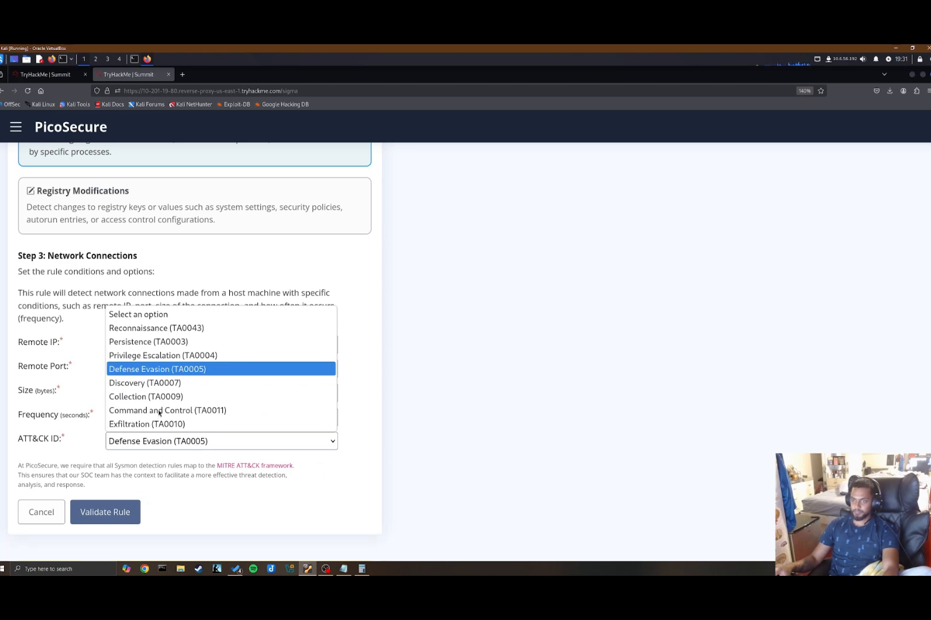
click(159, 385)
click(121, 513)
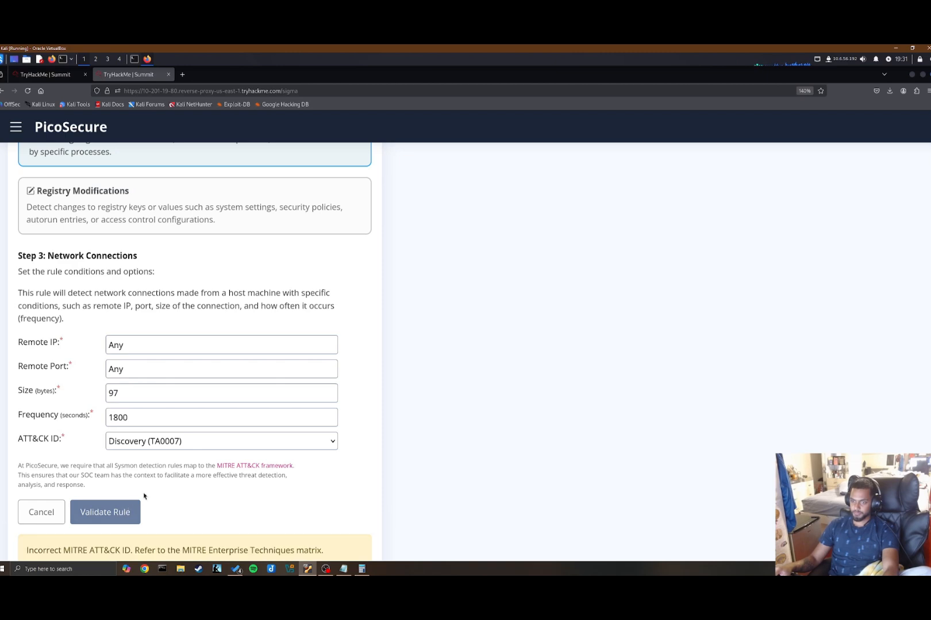
Try Reconnaissance (TA0043) and Exfiltration (TA0010) as the rule's ATT&CK ID, validating the rule with each.
click(176, 443)
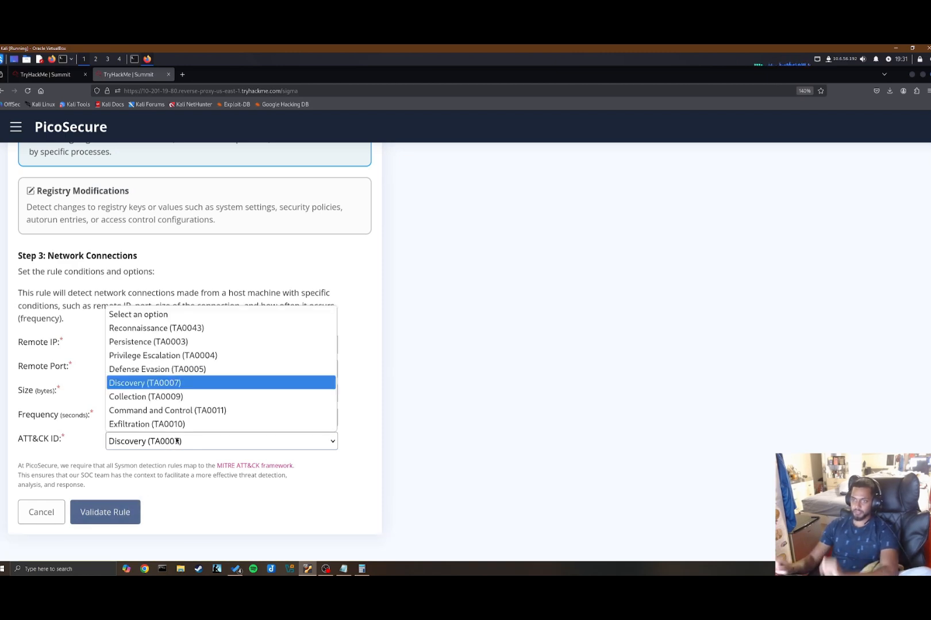
click(197, 328)
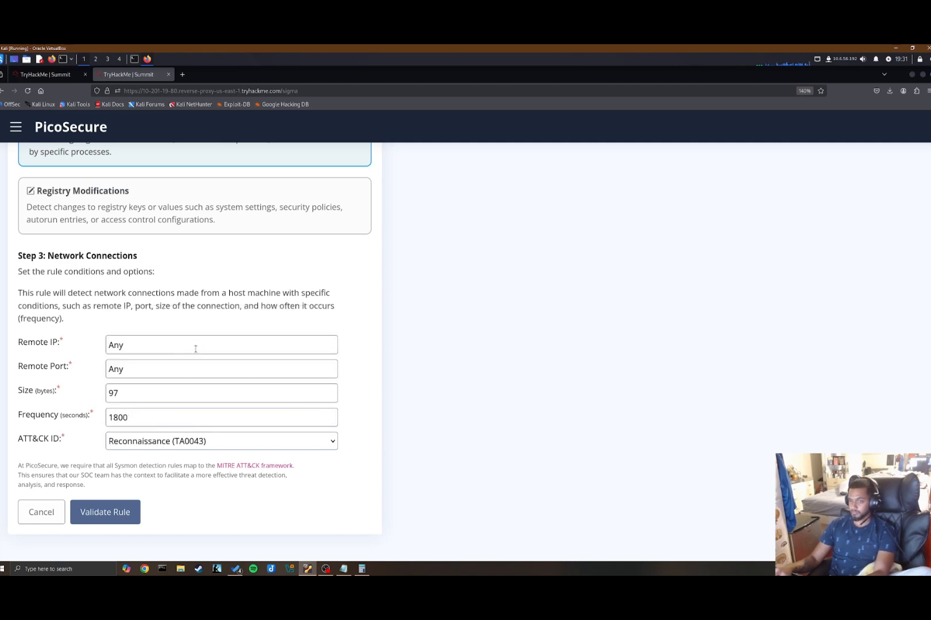
click(114, 511)
click(185, 445)
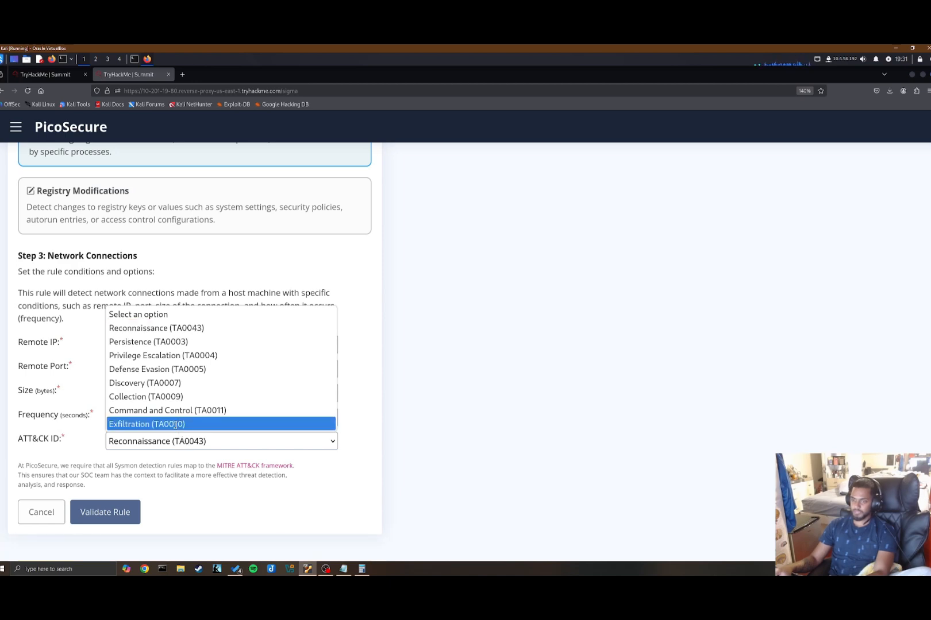
click(177, 424)
click(118, 506)
Try Collection (TA0009) and again Discovery (TA0007) as the rule's ATT&CK ID, validating the rule.
click(184, 447)
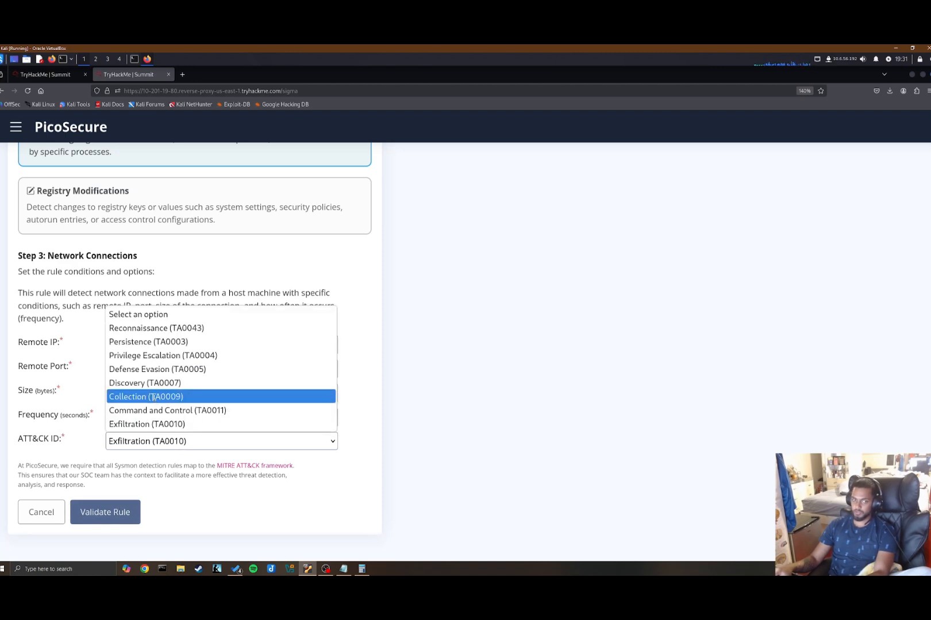
click(147, 396)
click(195, 446)
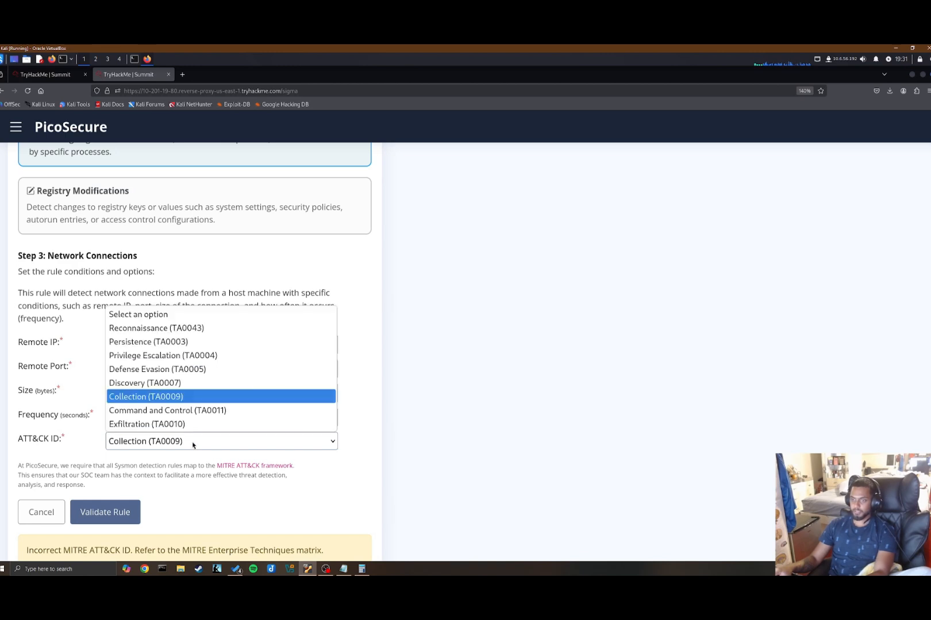
click(170, 388)
click(117, 513)
Open the linked MITRE ATT&CK framework page and look through the Enterprise Techniques list for a matching tactic.
click(260, 466)
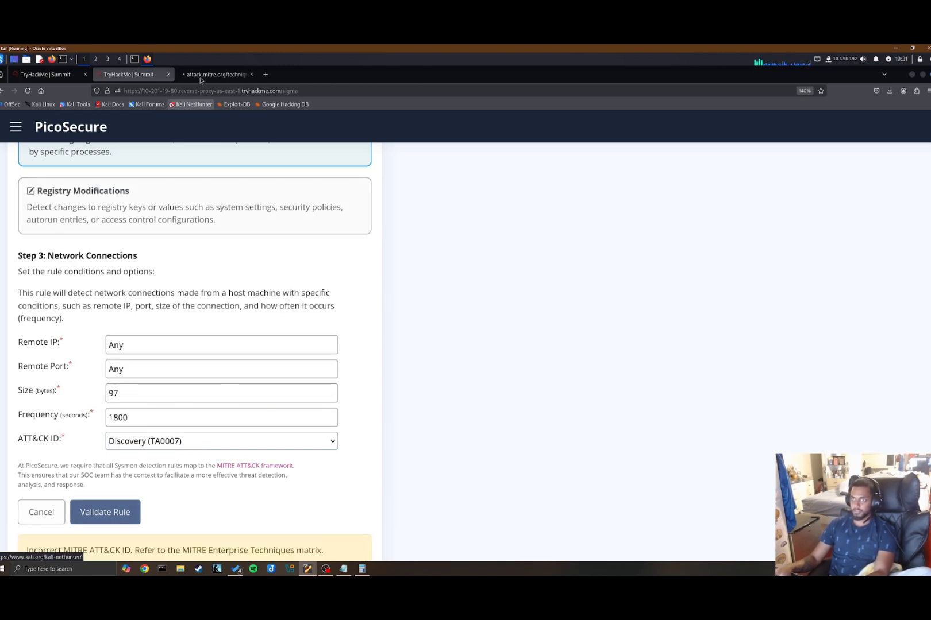
click(201, 75)
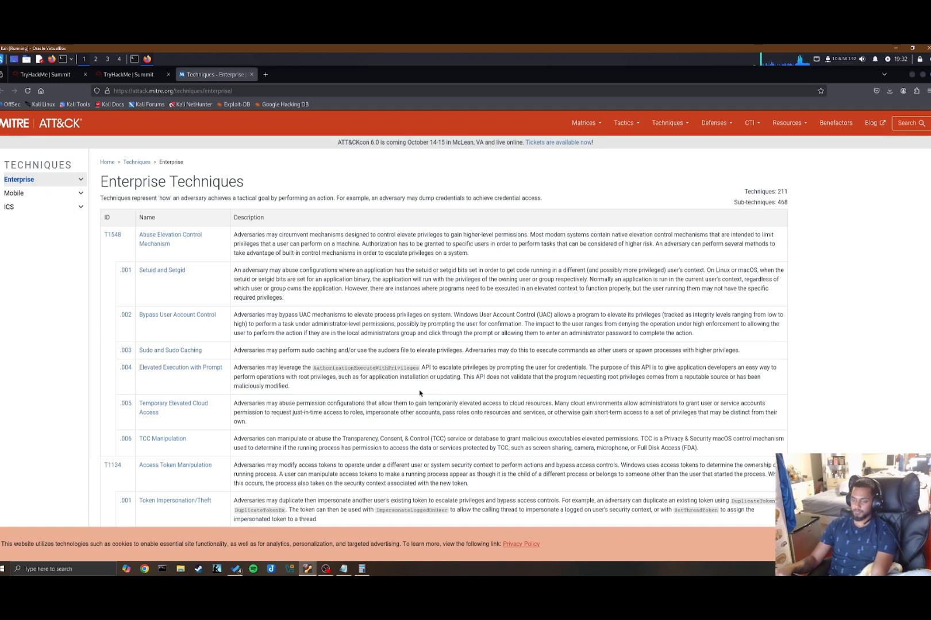
scroll(418, 394, down, 10)
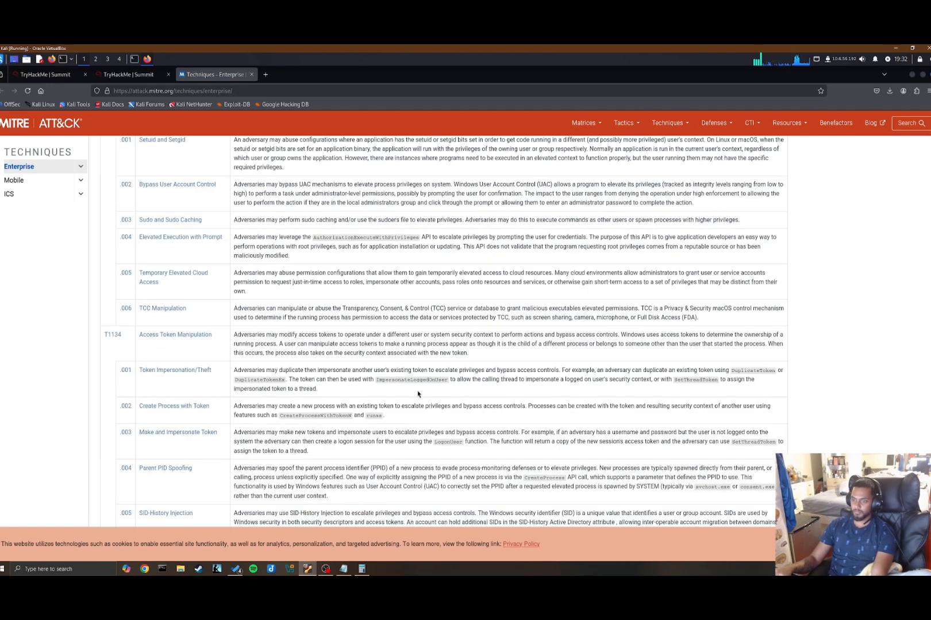
scroll(416, 393, down, 12)
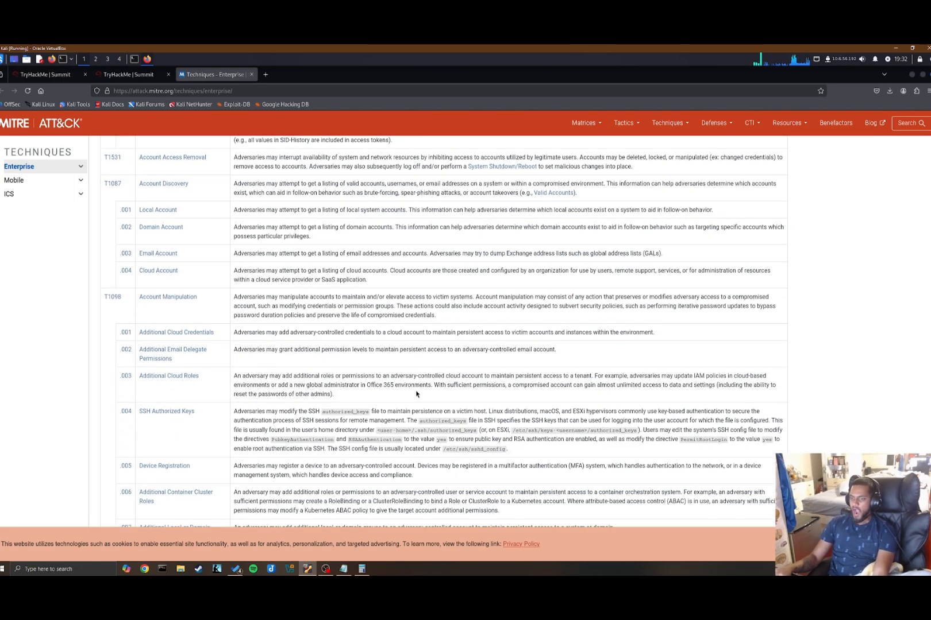
scroll(411, 394, down, 12)
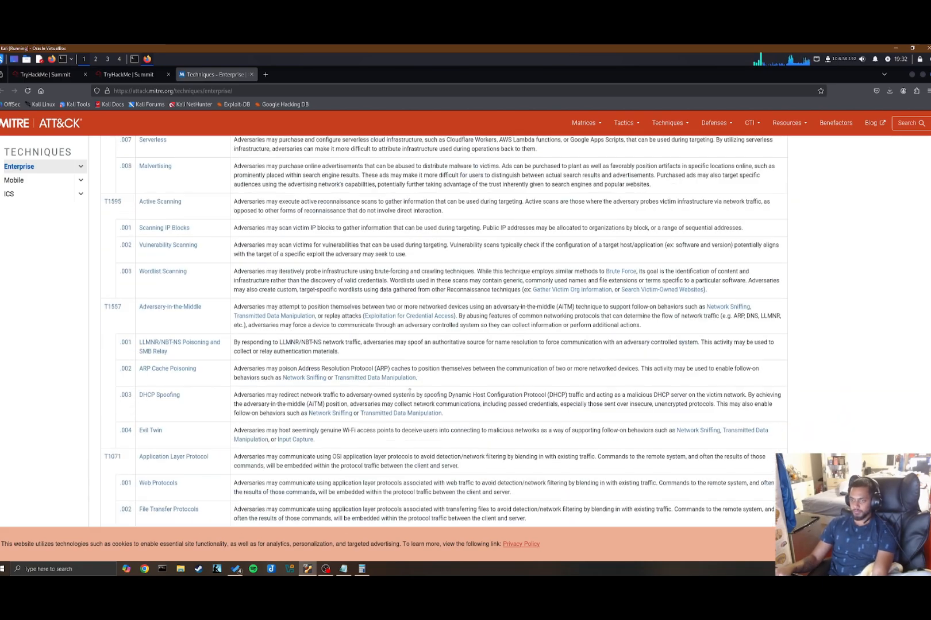
scroll(358, 404, down, 3)
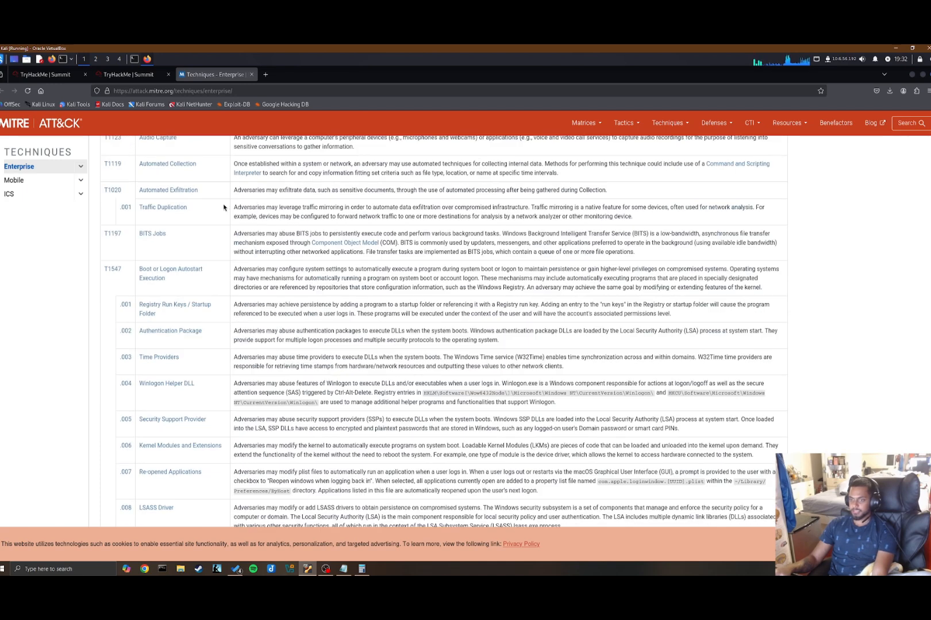
Back in the Sigma Rule Builder, set the rule's ATT&CK ID to Command and Control (TA0011) and validate the rule.
click(126, 75)
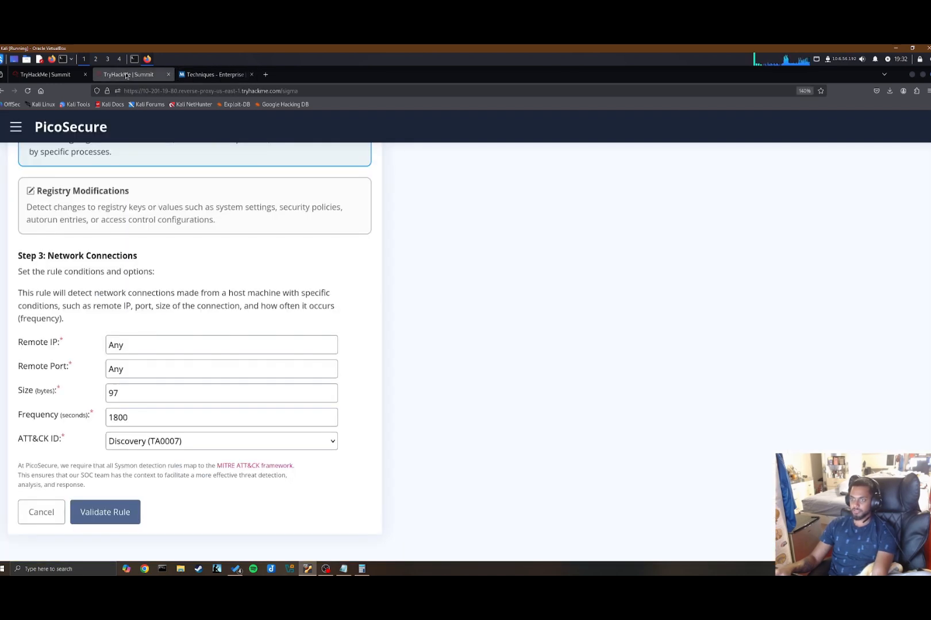
click(216, 442)
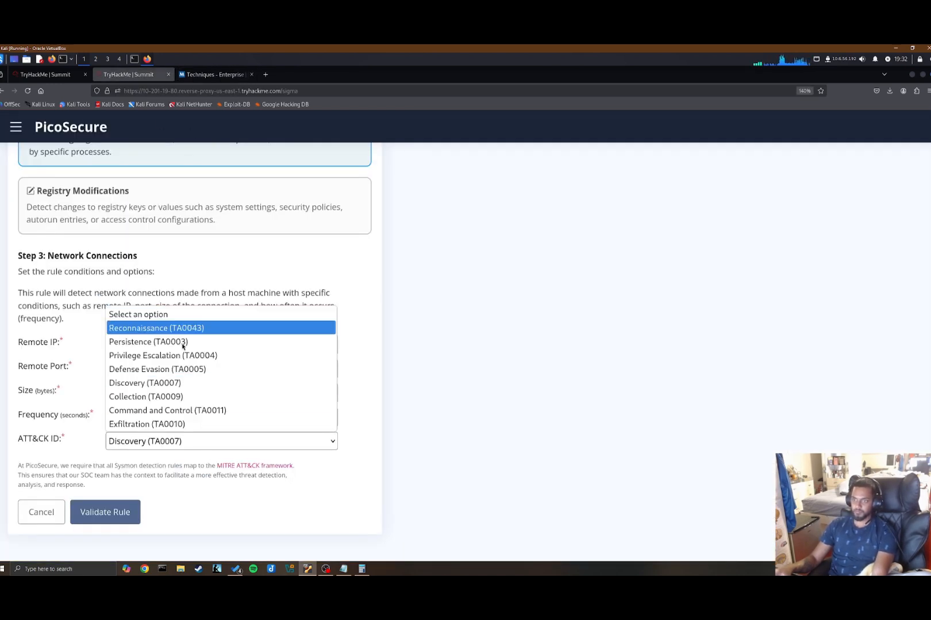
click(167, 410)
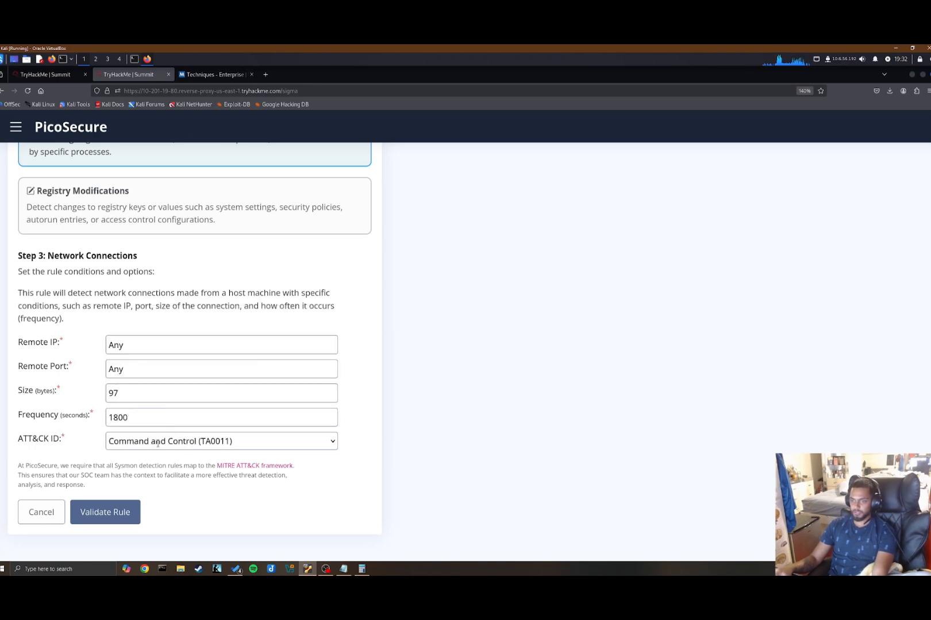
click(130, 519)
scroll(167, 454, up, 1)
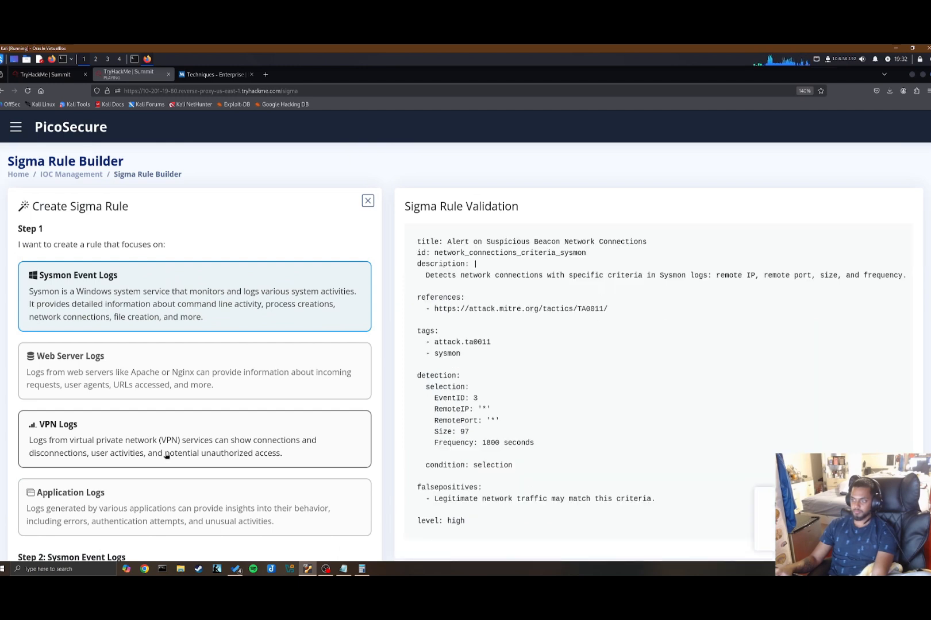
Copy the flag from Sphinx's "RE: New Approach" email and submit it in the TryHackMe room as the sample5.exe answer.
click(18, 129)
click(53, 174)
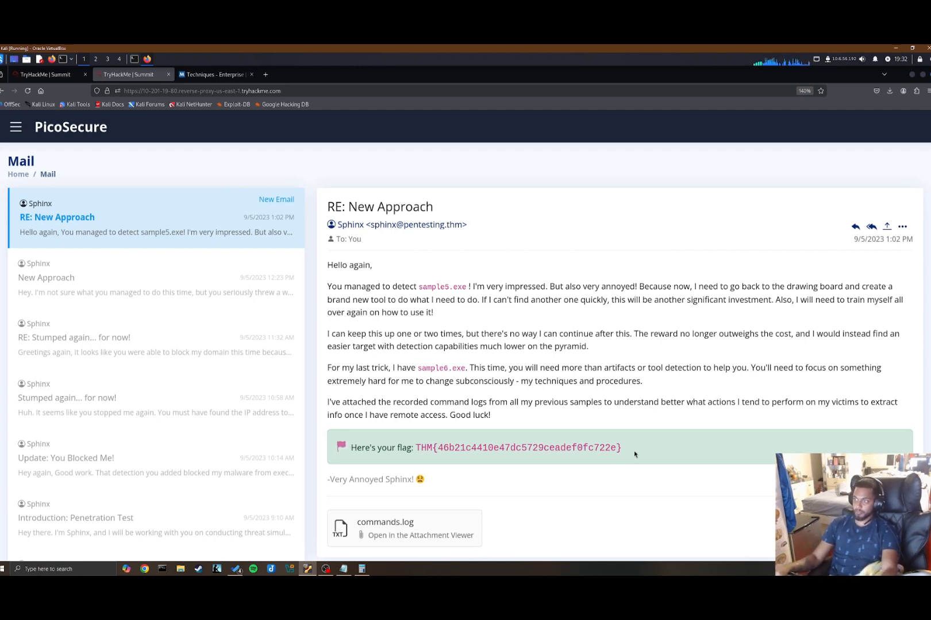
drag(635, 455, 415, 448)
key(ctrl+c)
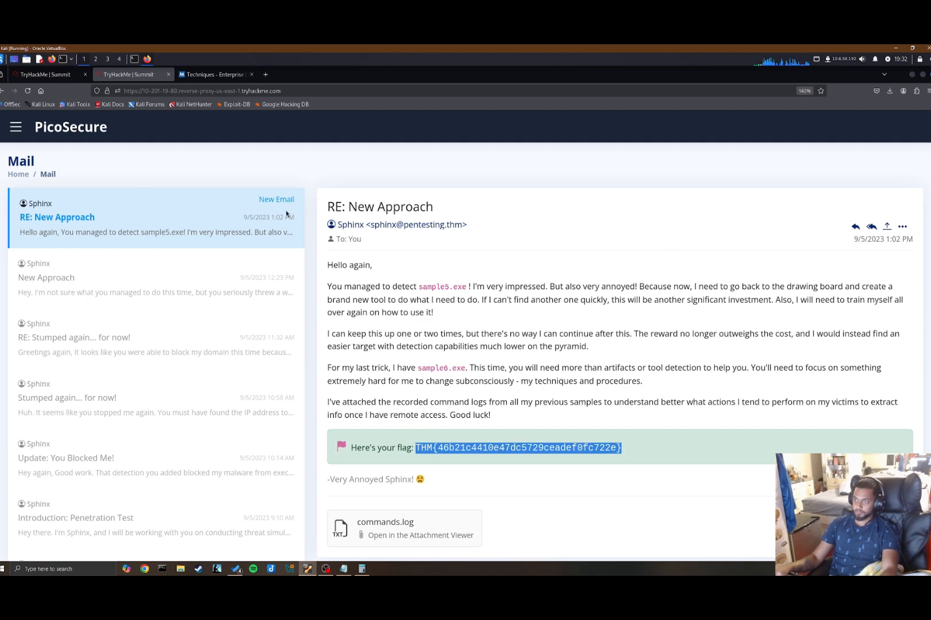
click(46, 74)
click(282, 356)
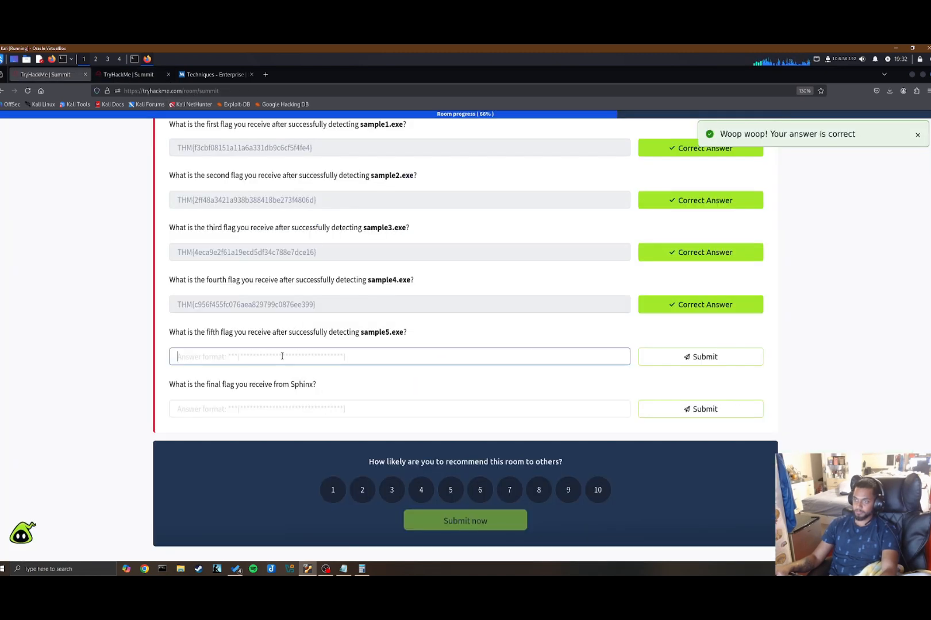
key(ctrl+v)
click(689, 357)
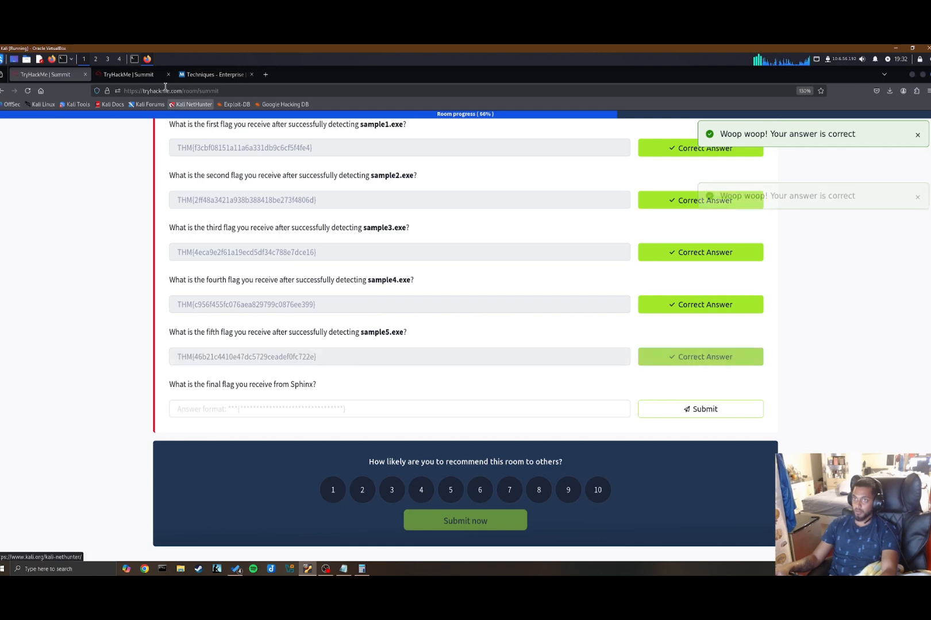
Open the commands.log attachment of the "RE: New Approach" email, then bring up the terminal and move it off the log's text.
click(135, 75)
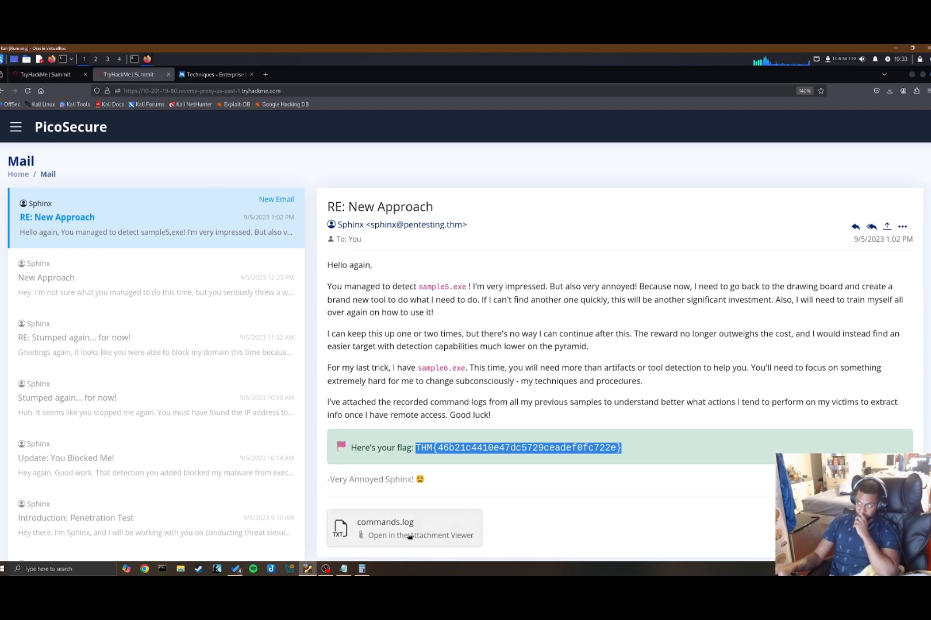
click(365, 541)
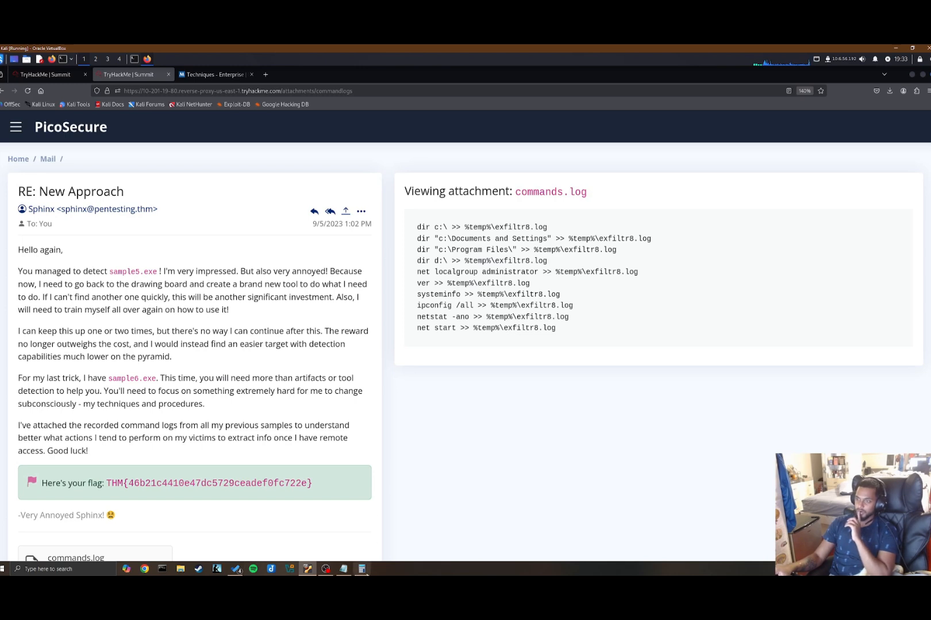
click(134, 60)
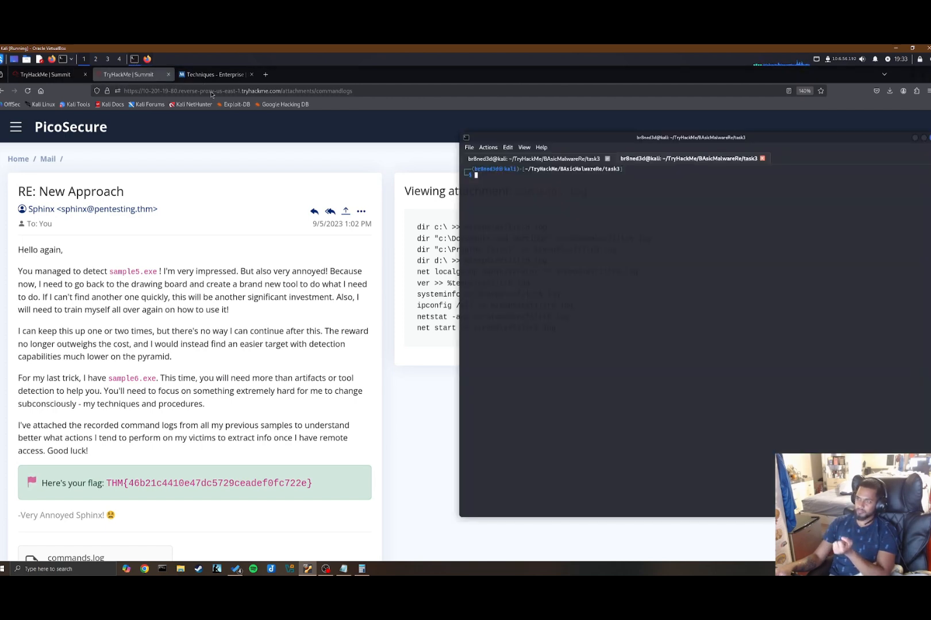
drag(621, 142, 727, 266)
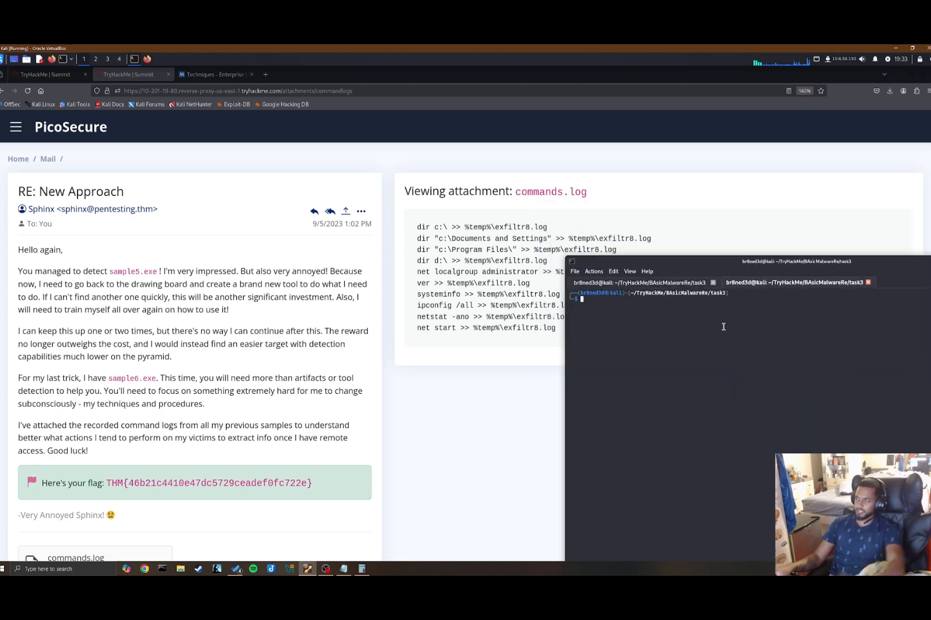
In the Kali terminal, list the folder's files and redirect a dir listing of strings3.exe_ into something.log.
text(dir)
key(Return)
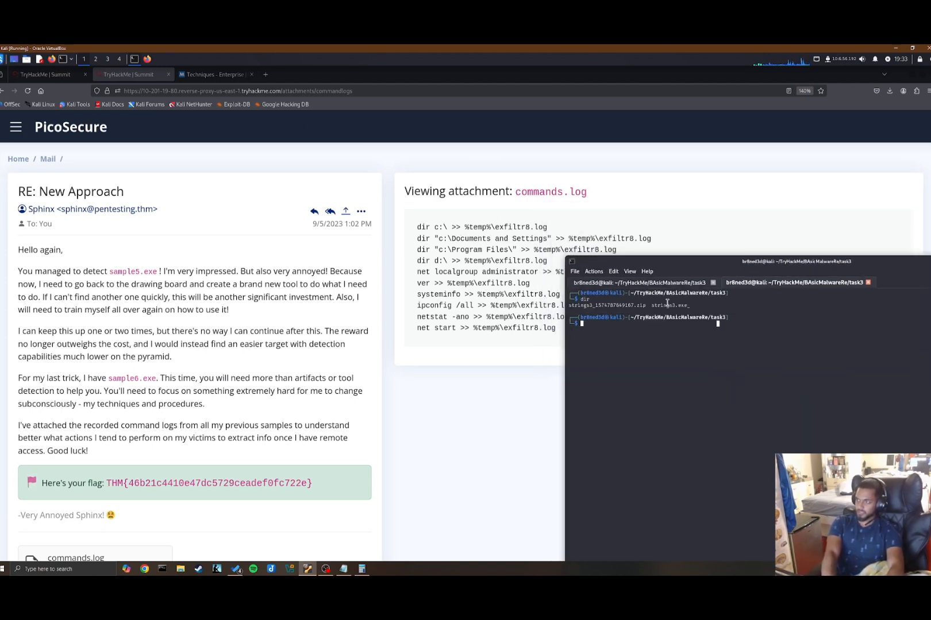
text(dir strings3.e)
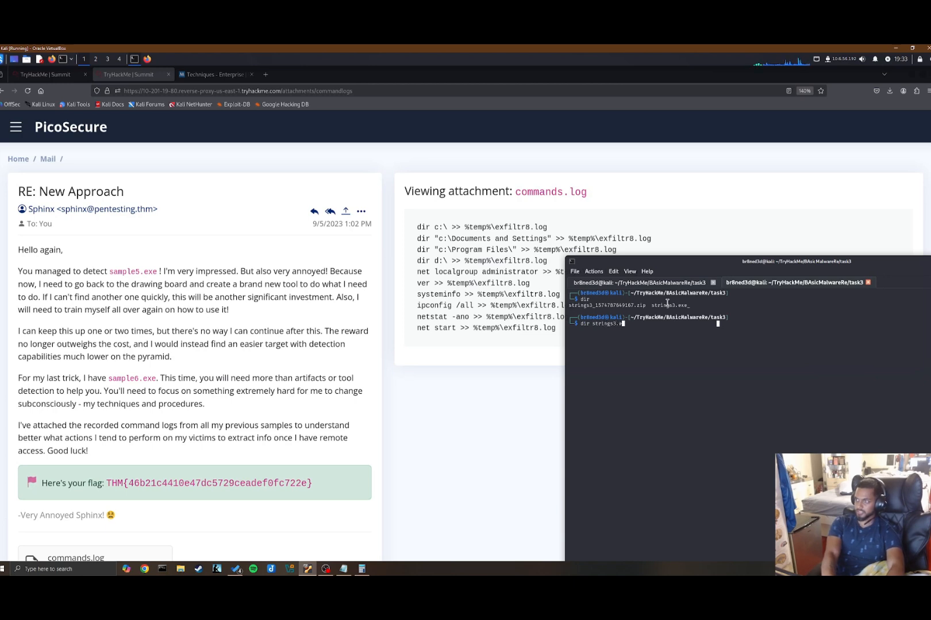
text(xe >> something.log)
key(Return)
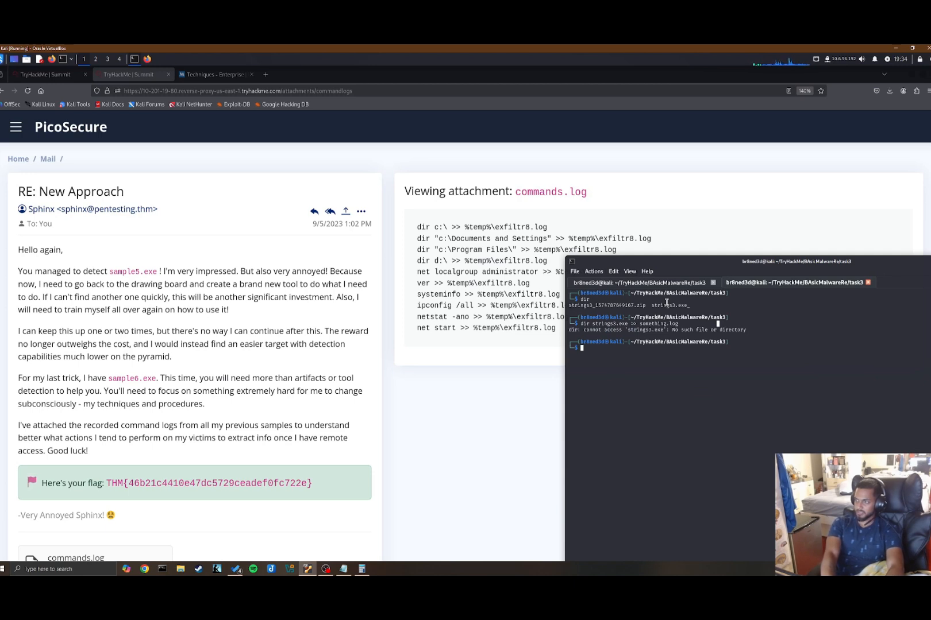
key(Up)
text(_)
key(Return)
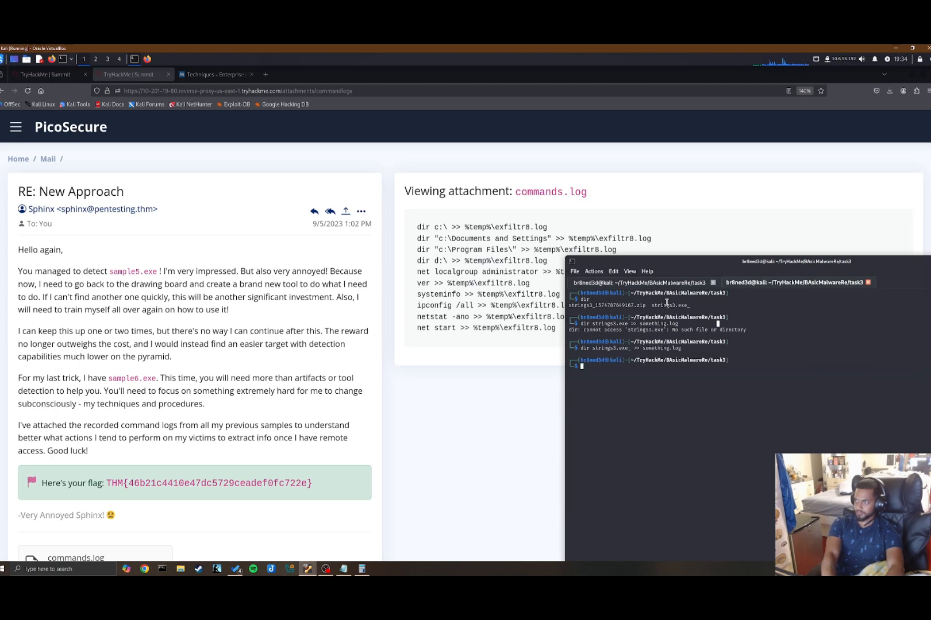
List the folder, print the contents of something.log, and move the terminal clear of the commands.log text.
text(ls)
key(Return)
text(cat something.log)
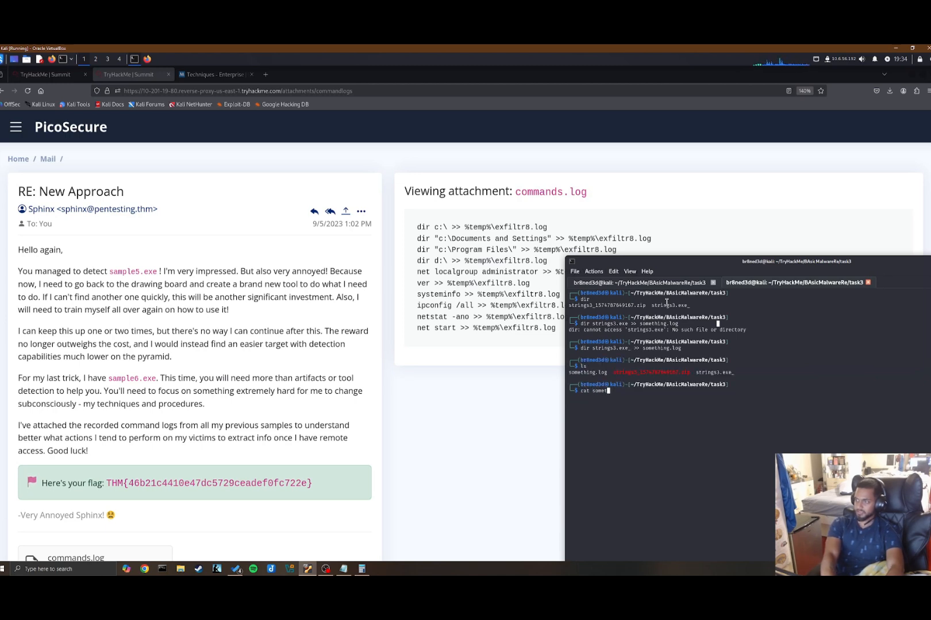
key(Return)
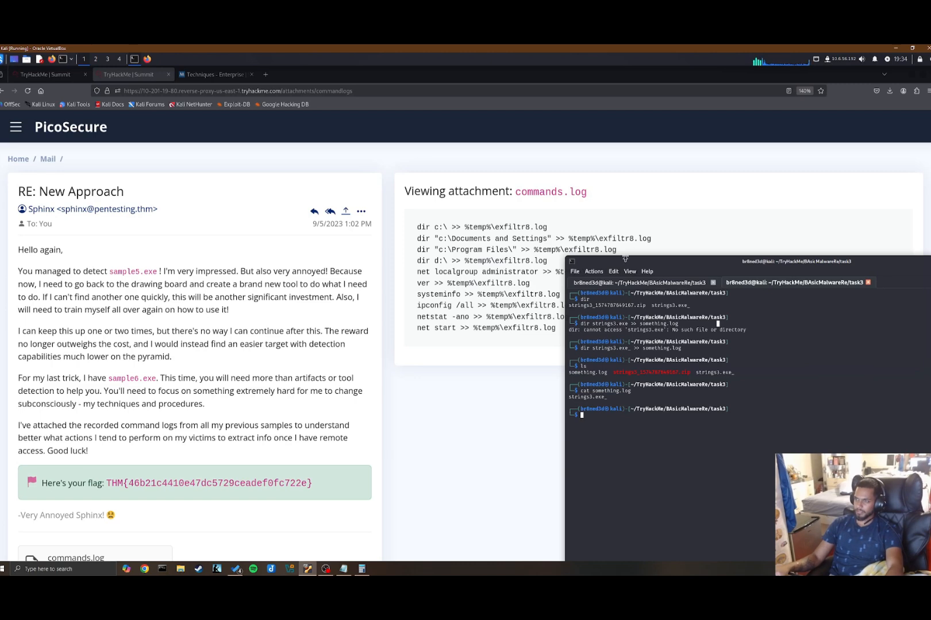
drag(640, 264, 716, 331)
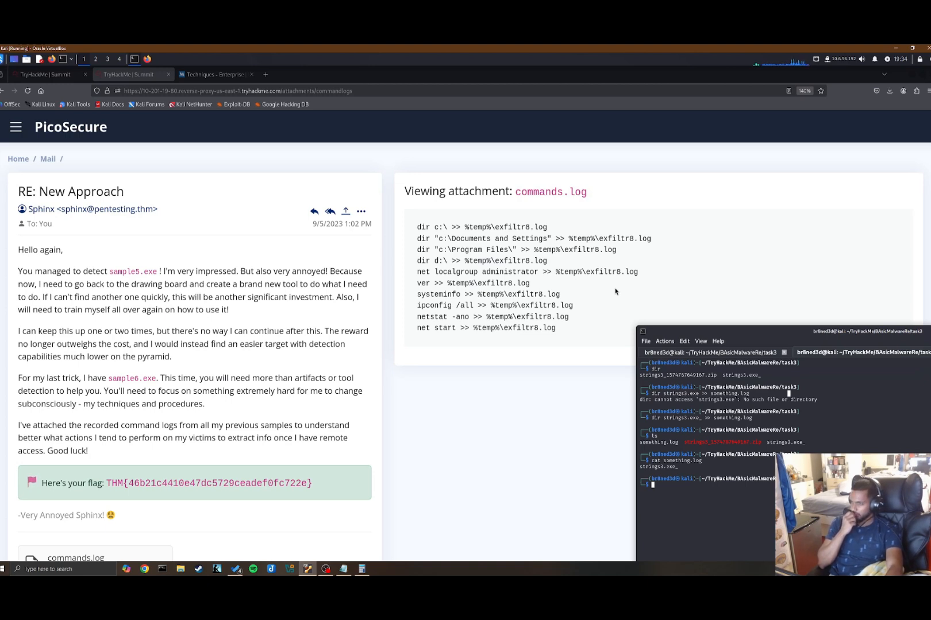
Try the ver command in the Kali terminal and in a newly opened Windows PowerShell session.
text(ver)
key(Return)
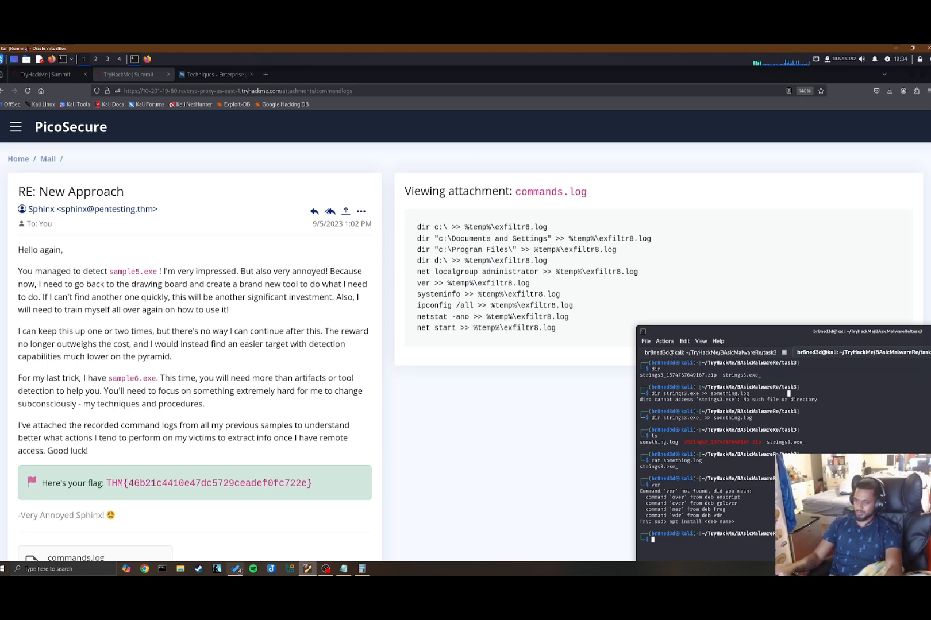
click(66, 569)
text(powershel)
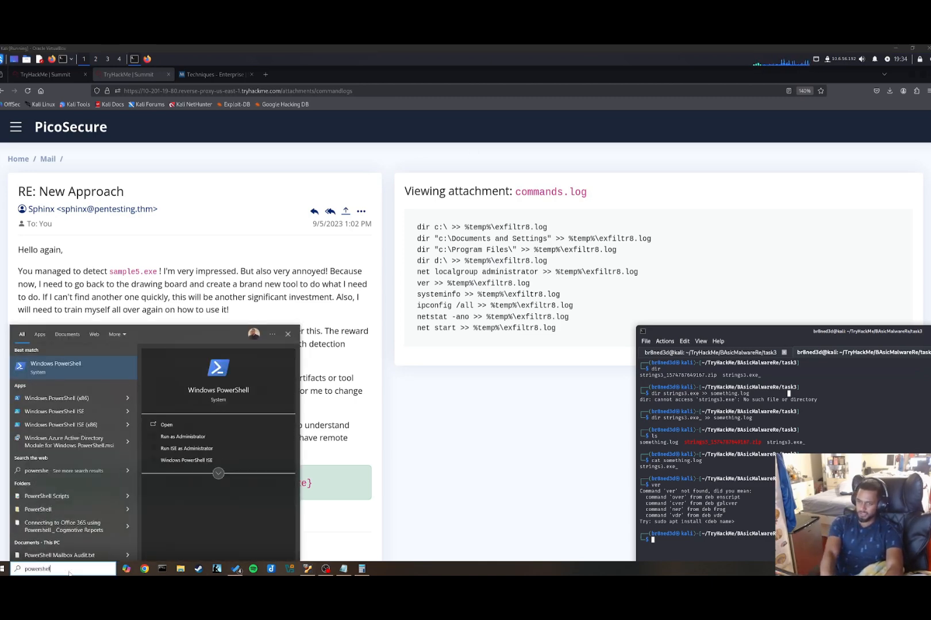
key(Return)
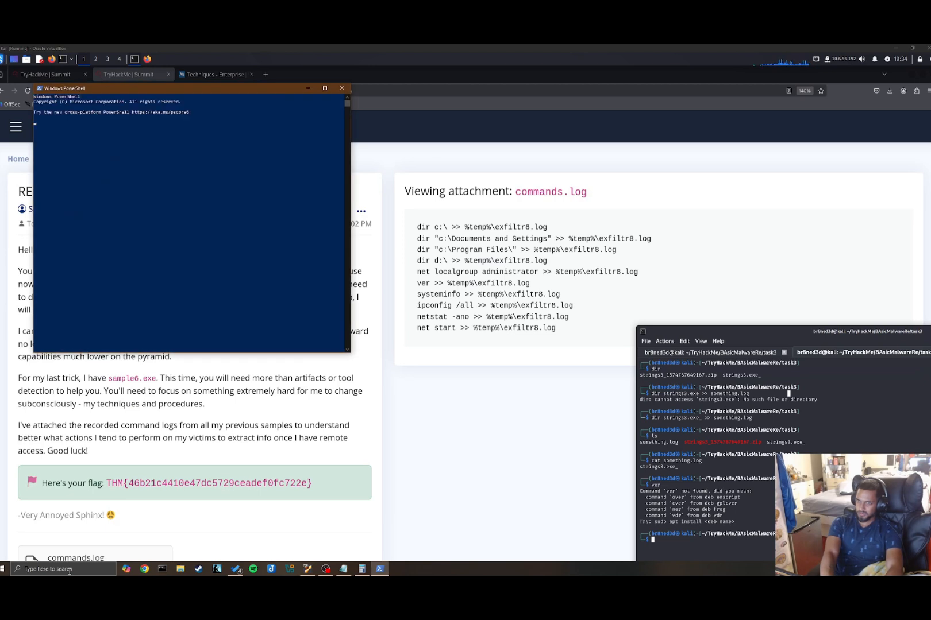
text(vver)
key(Return)
text(ver)
key(Return)
Start cmd inside the PowerShell window and run ver to read the Windows version.
text(cmd)
key(Return)
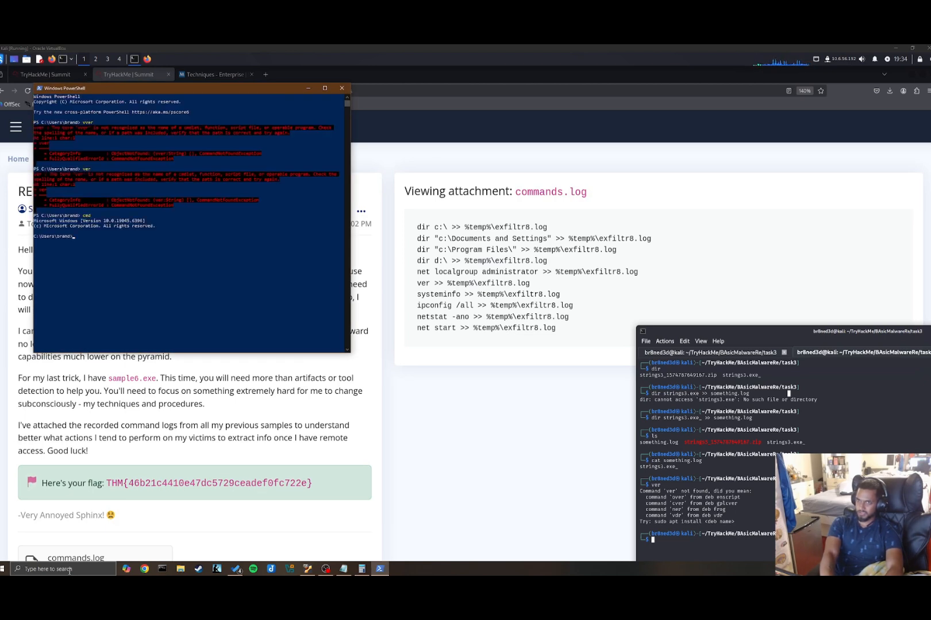
text(ver)
key(Return)
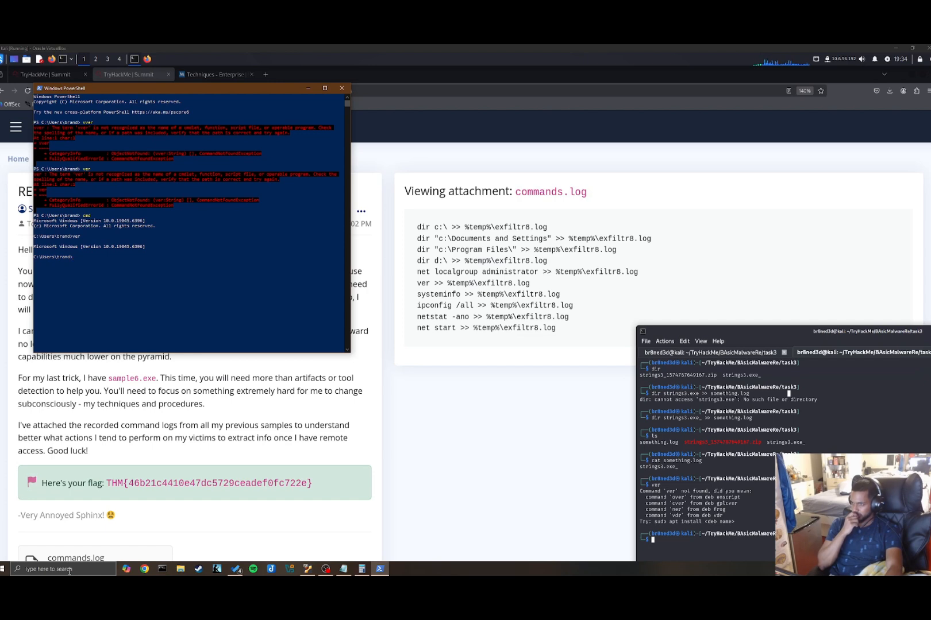
text(netsta)
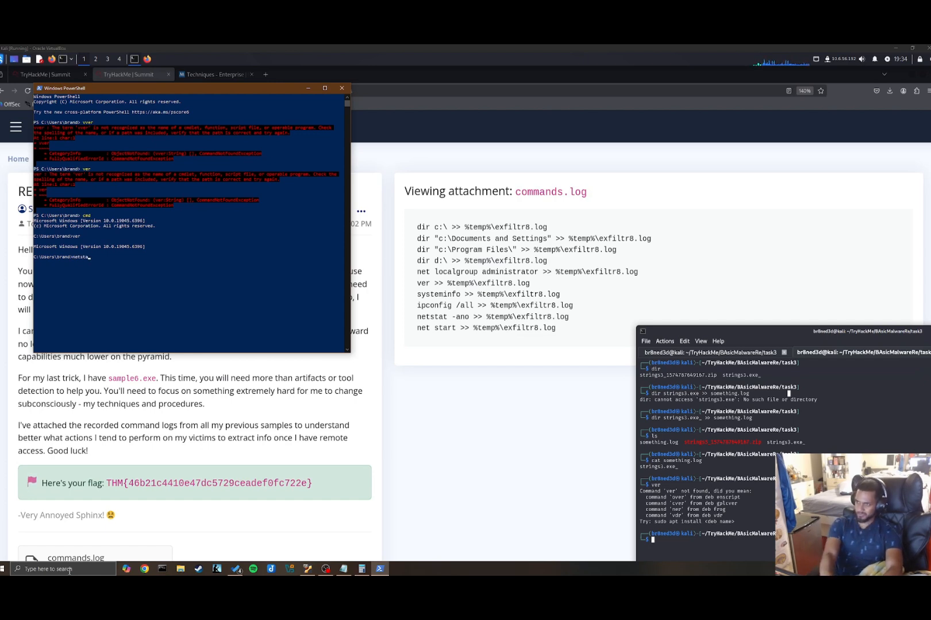
key(BackSpace)
key(BackSpace)
key(BackSpace)
key(BackSpace)
key(BackSpace)
key(BackSpace)
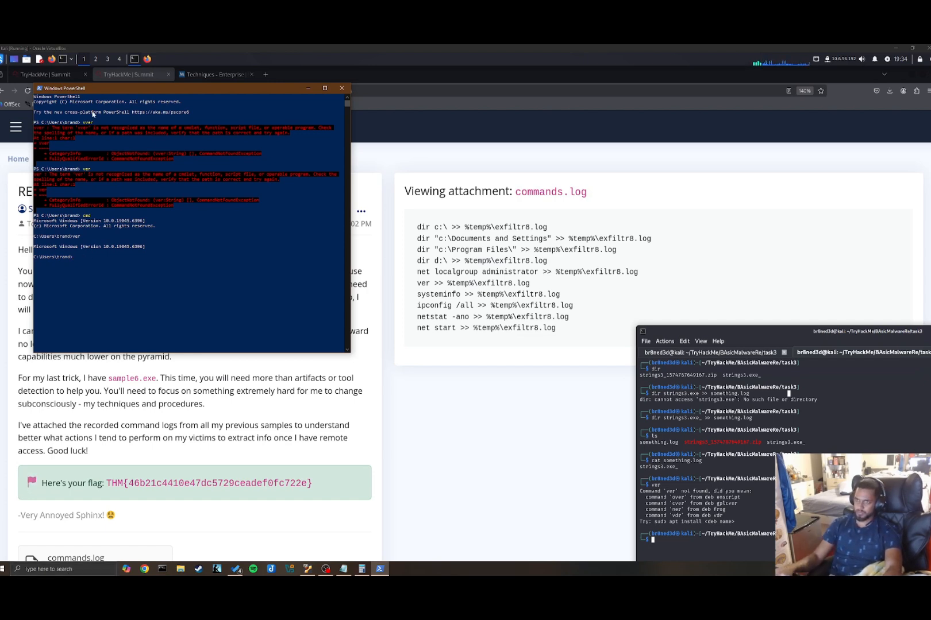
Move the PowerShell window out of view and bring the PicoSecure page in front of the terminal.
drag(226, 92, 0, 92)
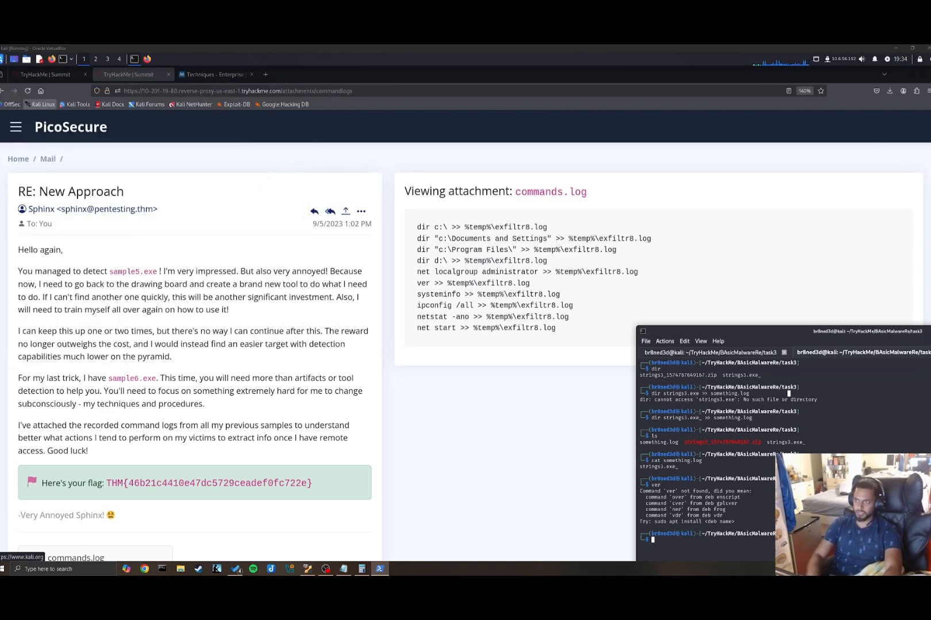
drag(0, 212, 0, 155)
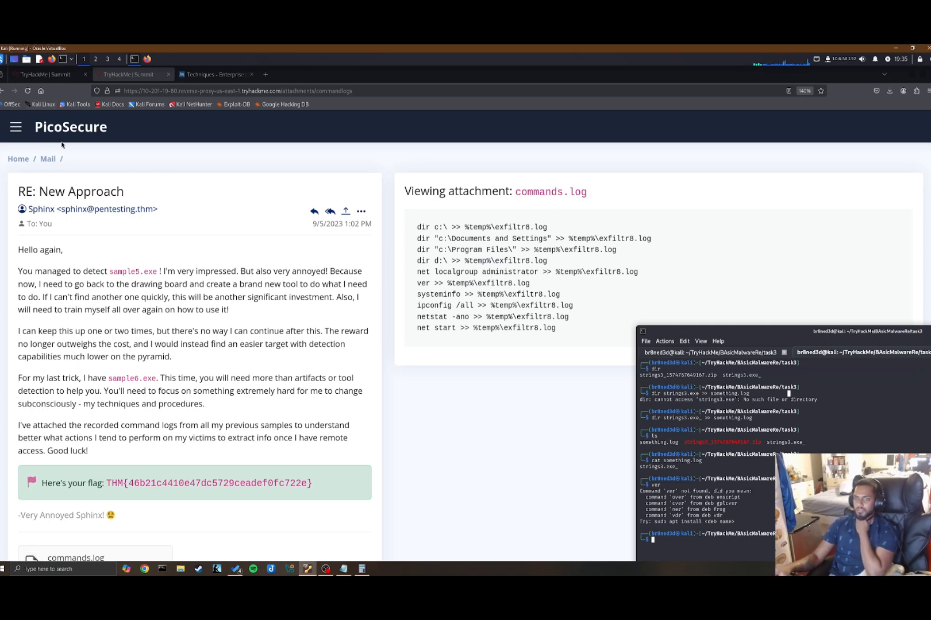
click(25, 131)
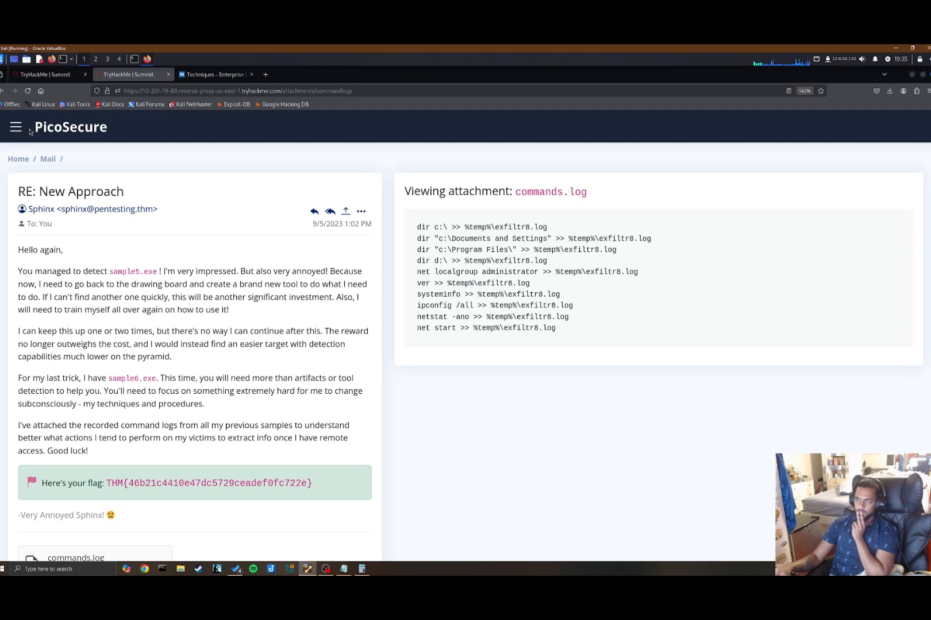
Copy the commands.log attachment text and paste it below the existing entries in the Notepad notes.
drag(607, 334, 407, 191)
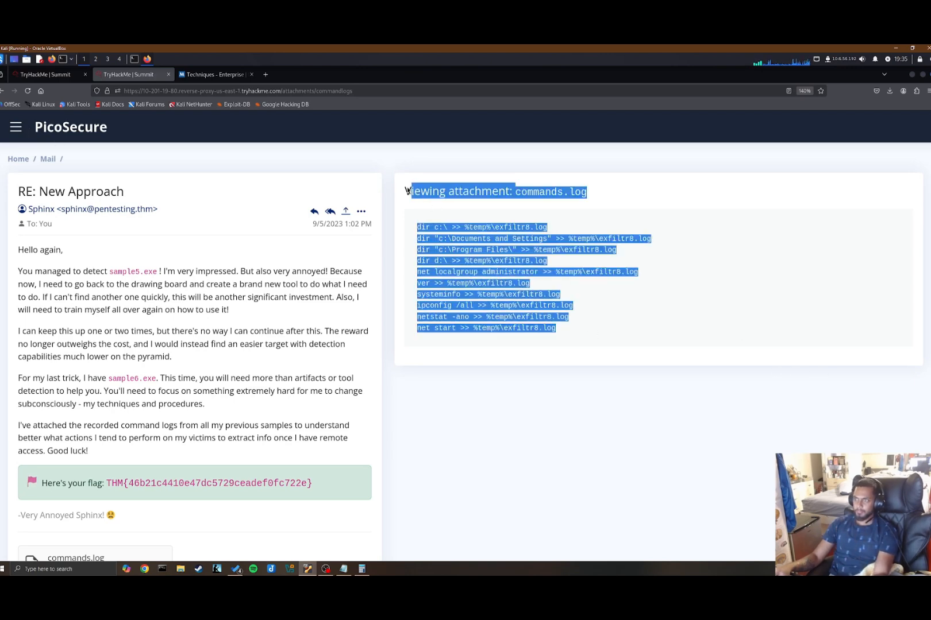
click(343, 569)
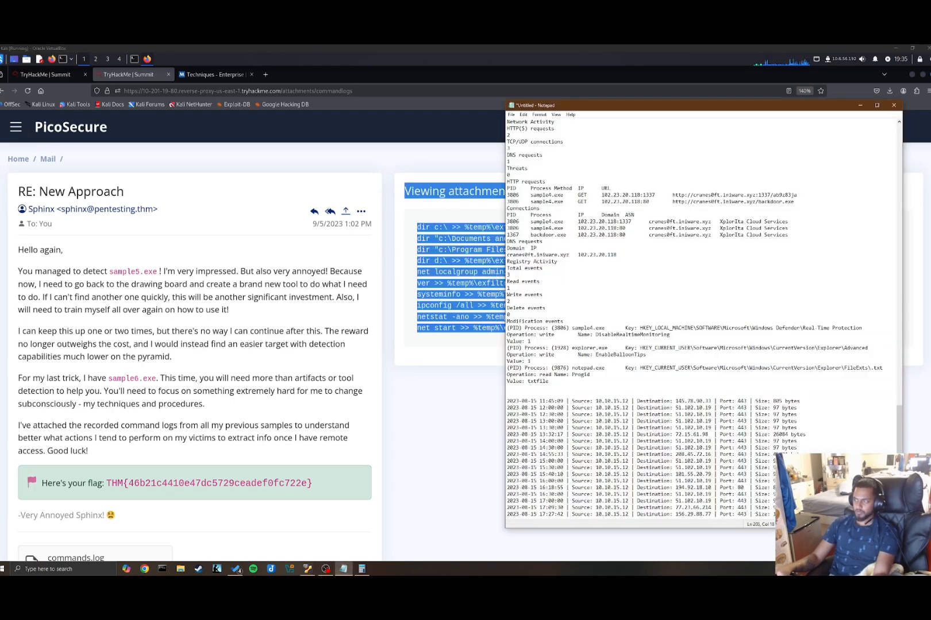
key(Return)
key(Return)
key(Return)
text(Viewing attachment: commands.log  dir c:\ >> %temp%\exfiltr8.log dir "c:\Documents and Settings" >> %temp%\exfiltr8.log dir "c:\Program Files\" >> %temp%\exfiltr8.log dir d:\ >> %temp%\exfiltr8.log net localgroup administrator >> %temp%\exfiltr8.log ver >> %temp%\exfiltr8.log systeminfo >> %temp%\exfiltr8.log ipconfig /all >> %temp%\exfiltr8.log netstat -ano >> %temp%\exfiltr8.log net start >> %temp%\exfiltr8.log)
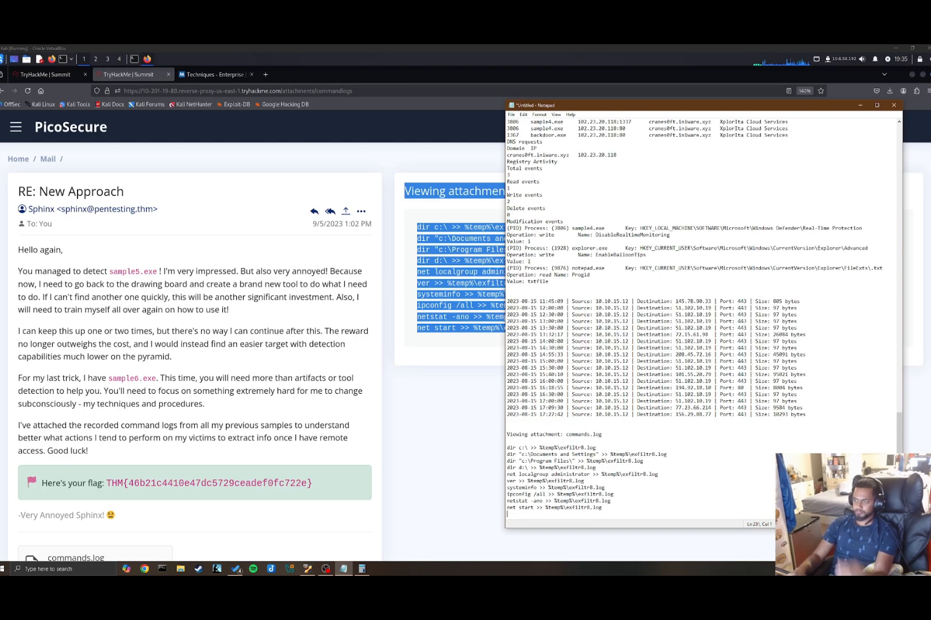
Open PicoSecure's Sigma Rule Builder and start creating a new Sigma rule.
click(16, 127)
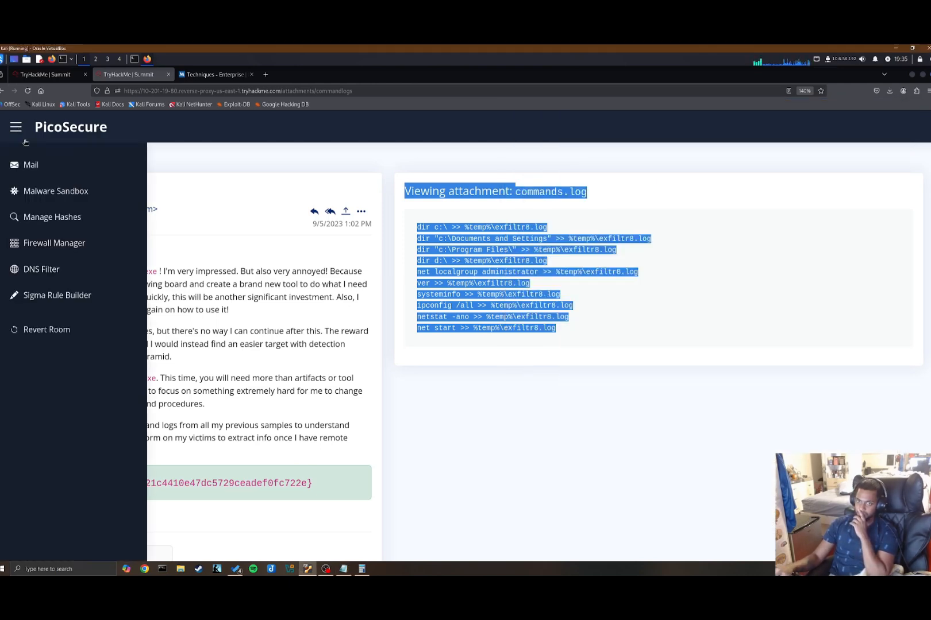
click(64, 302)
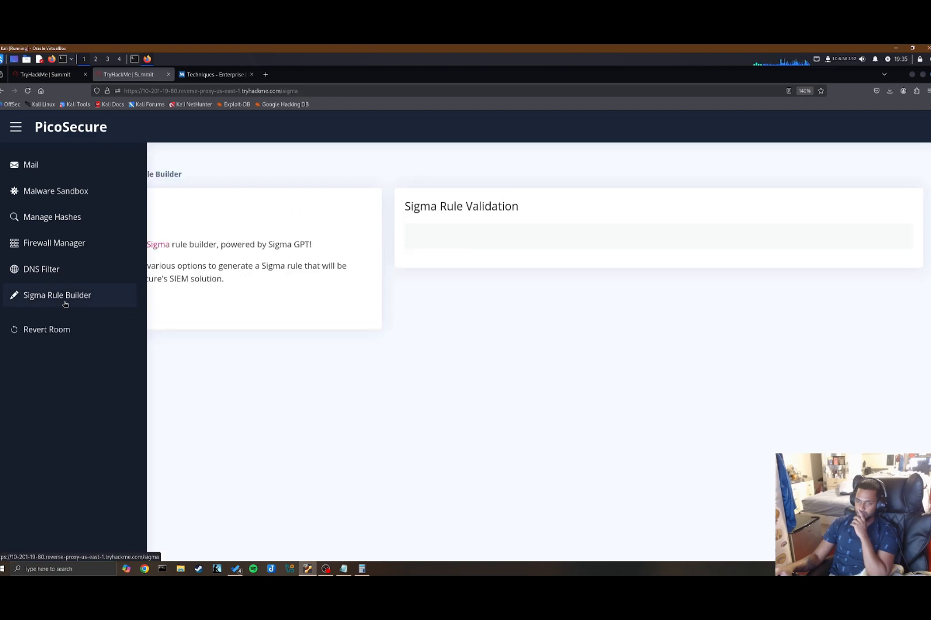
click(77, 299)
scroll(323, 481, down, 1)
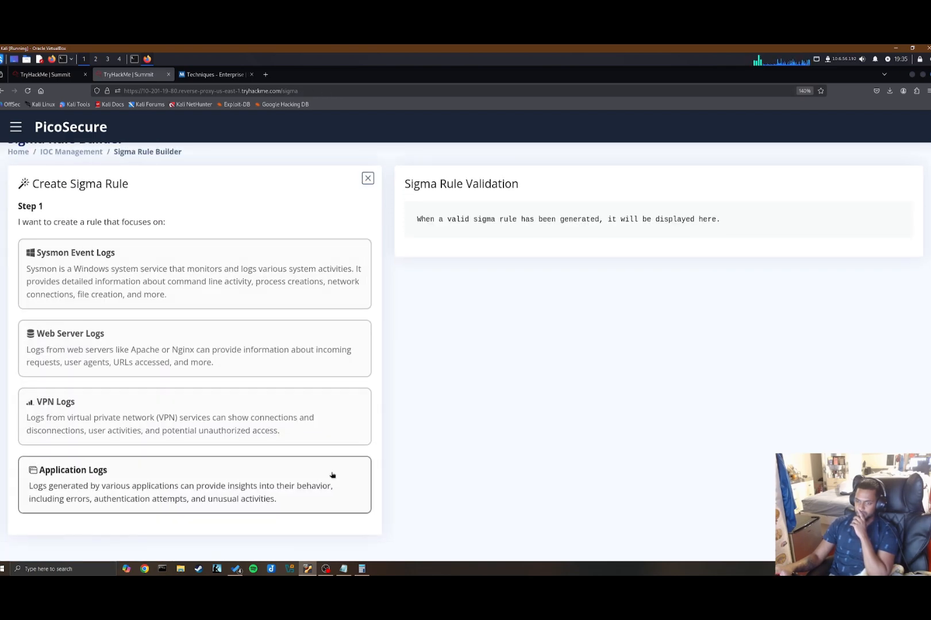
click(318, 500)
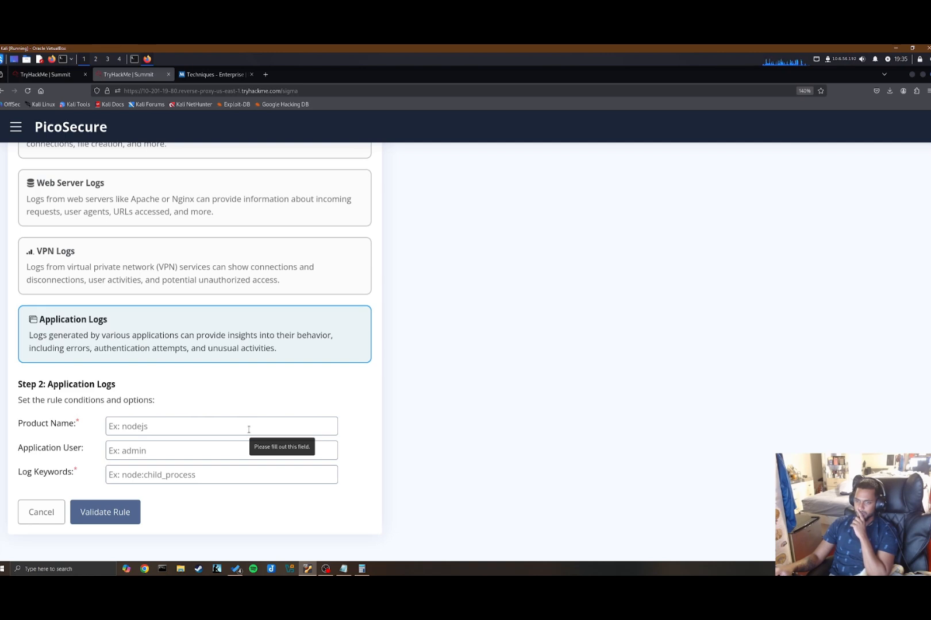
click(210, 207)
click(193, 348)
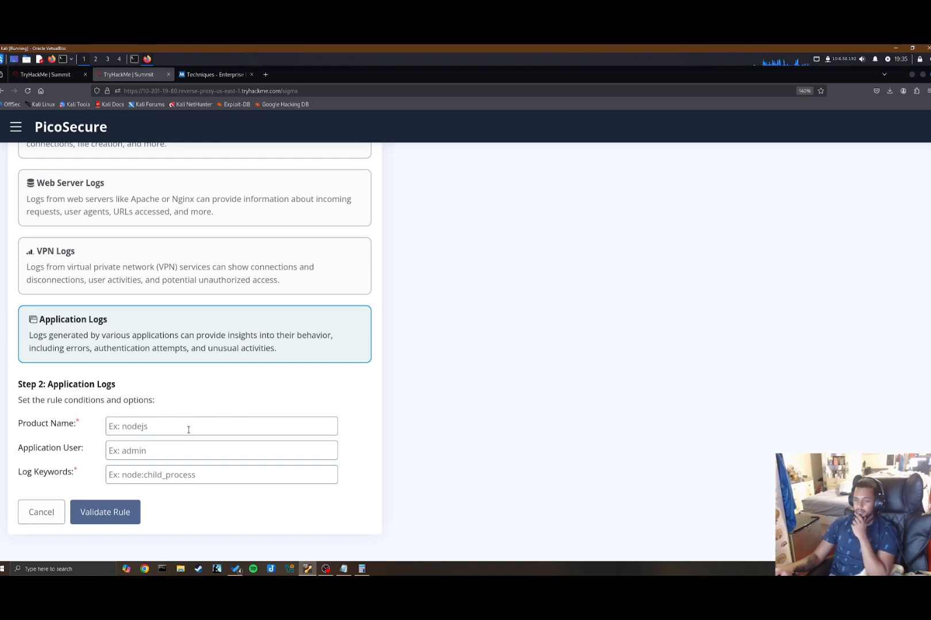
scroll(191, 424, up, 3)
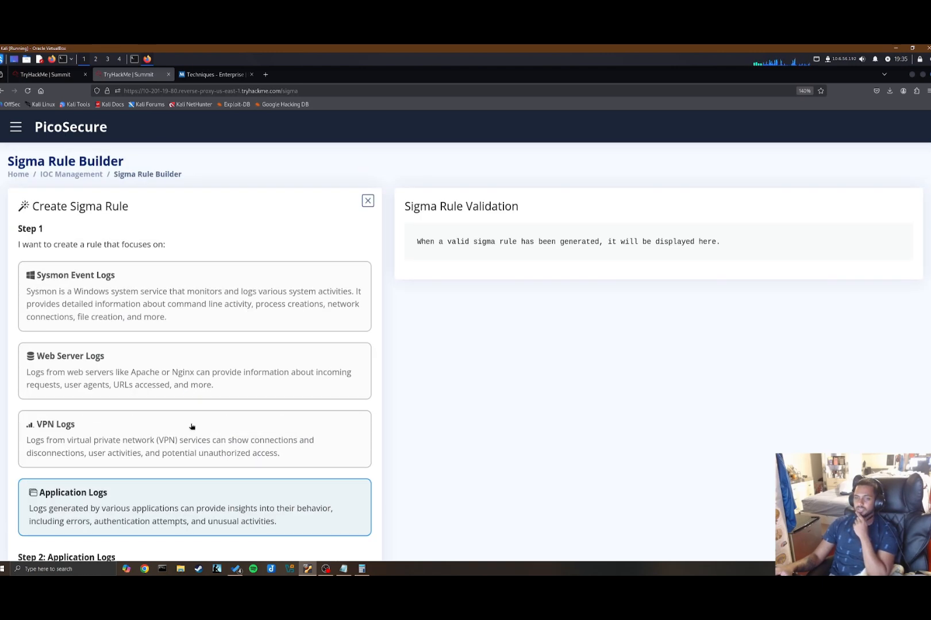
Base the rule on Sysmon File Creation and Modification events and set its File Path to %temp%, as recorded in the Notepad notes.
click(187, 313)
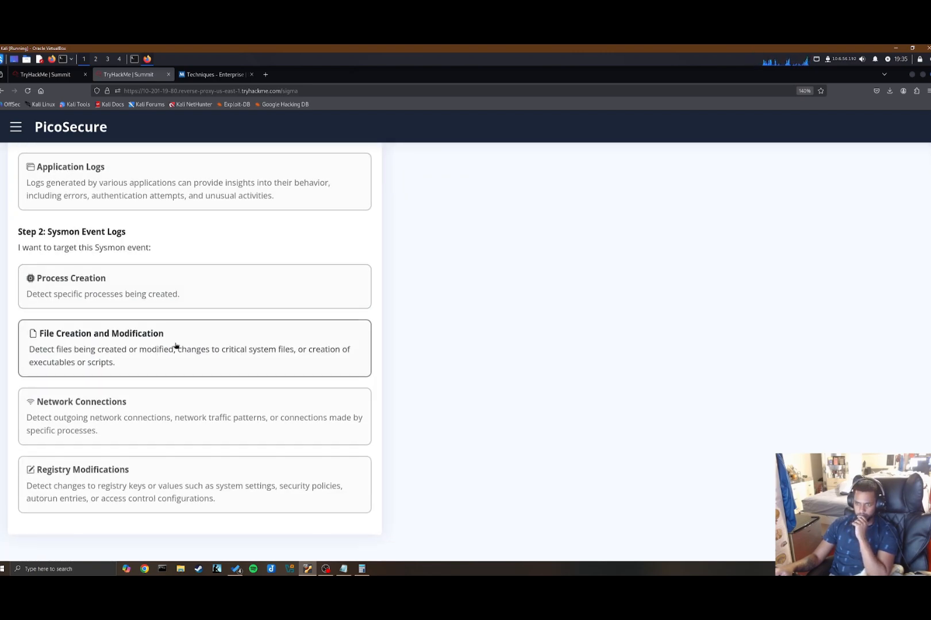
click(176, 346)
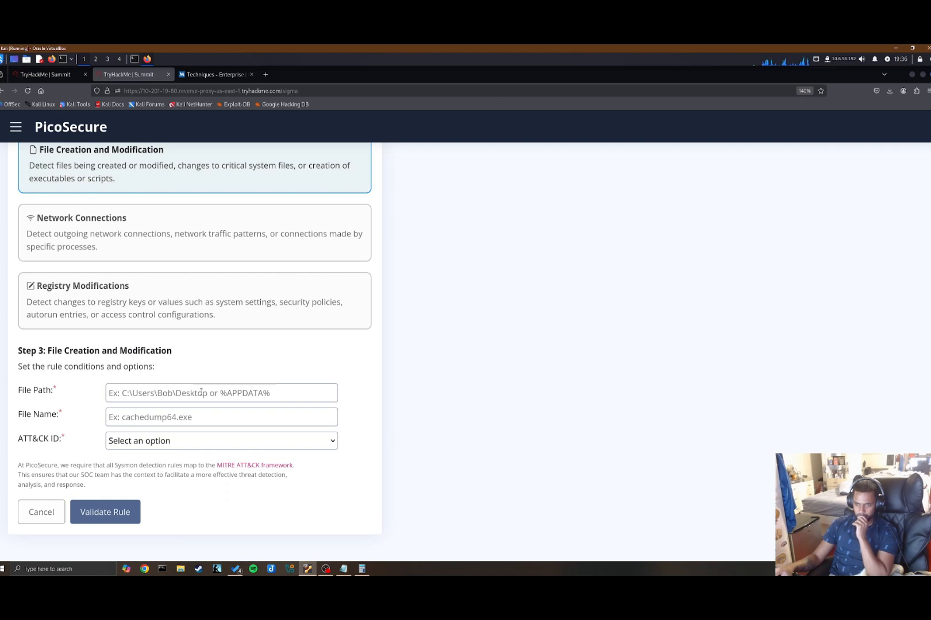
click(201, 392)
click(343, 569)
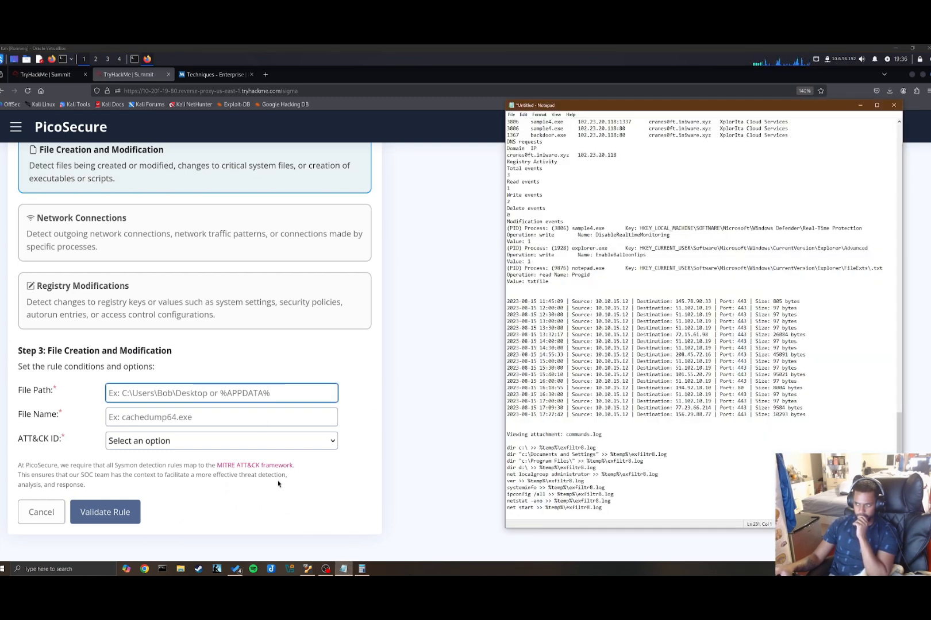
click(187, 394)
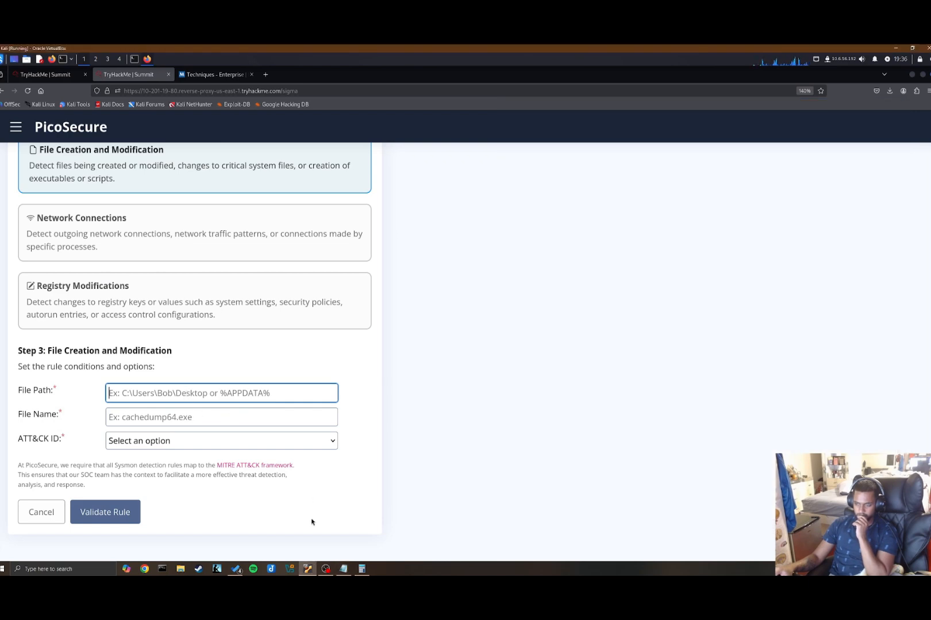
click(343, 569)
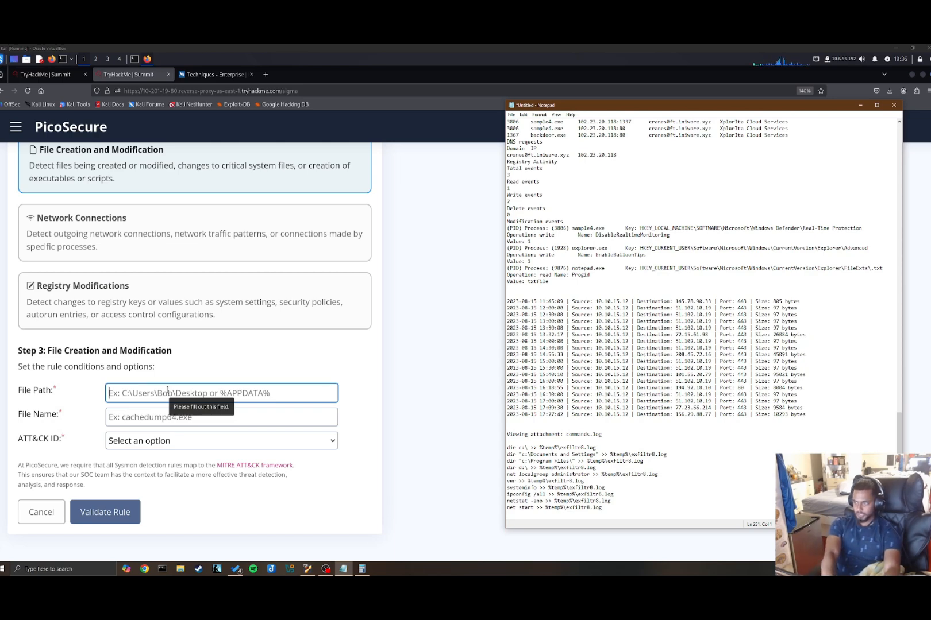
key(BackSpace)
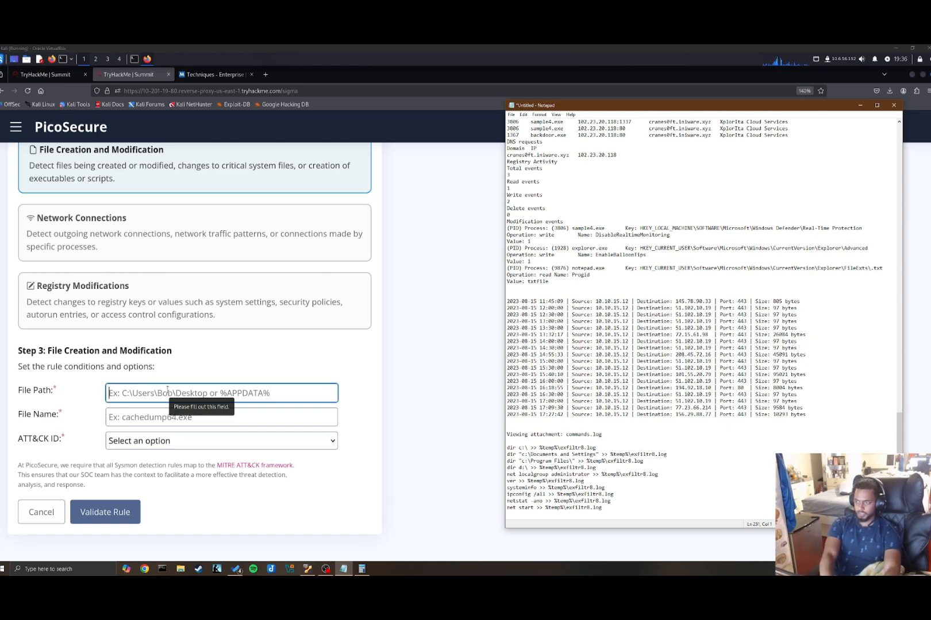
drag(602, 508, 555, 508)
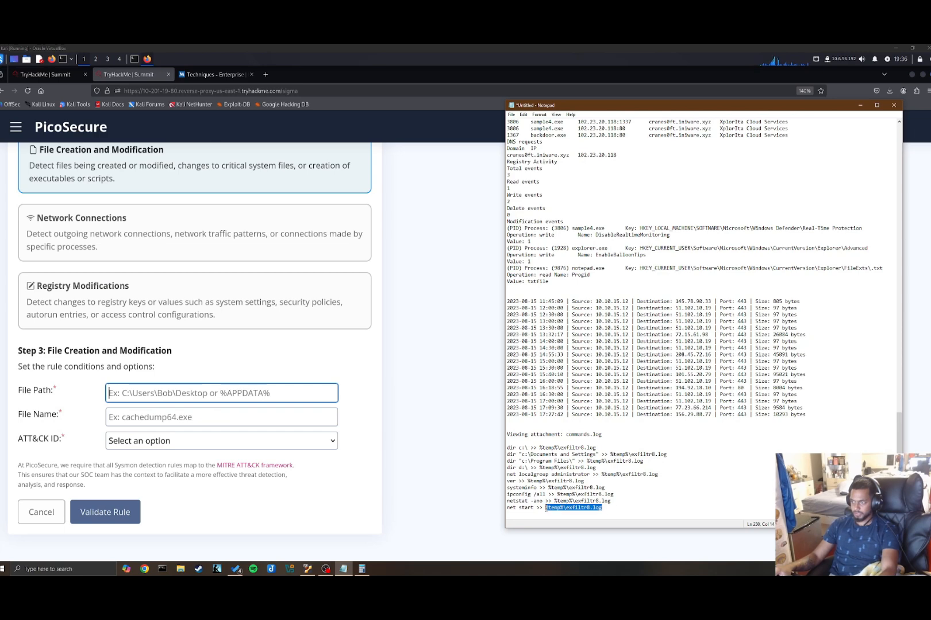
click(266, 397)
text(%)
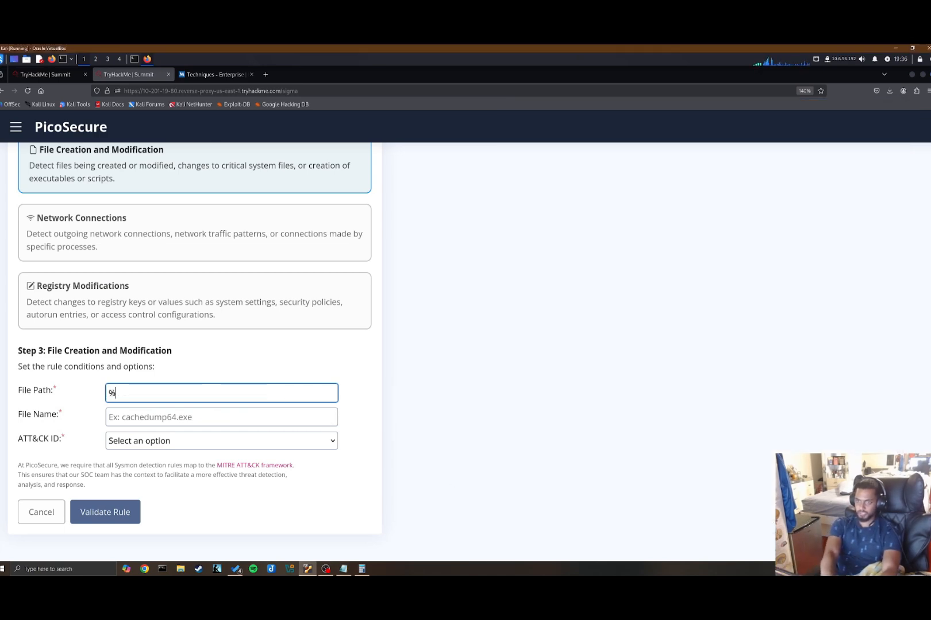
text(temp%)
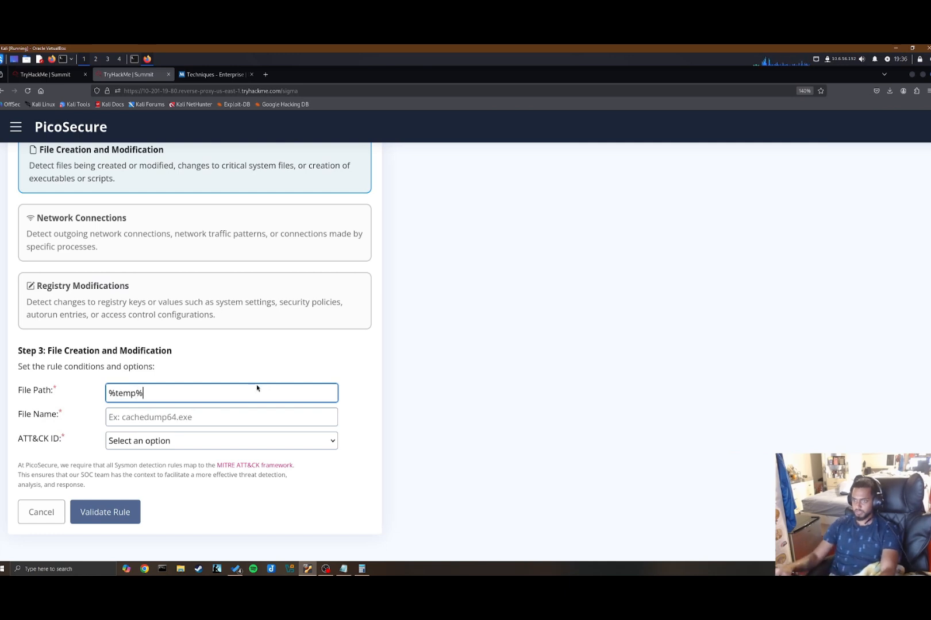
Set the rule's File Name to exfiltr8.log, as recorded in the Notepad copy of commands.log.
click(252, 417)
click(343, 568)
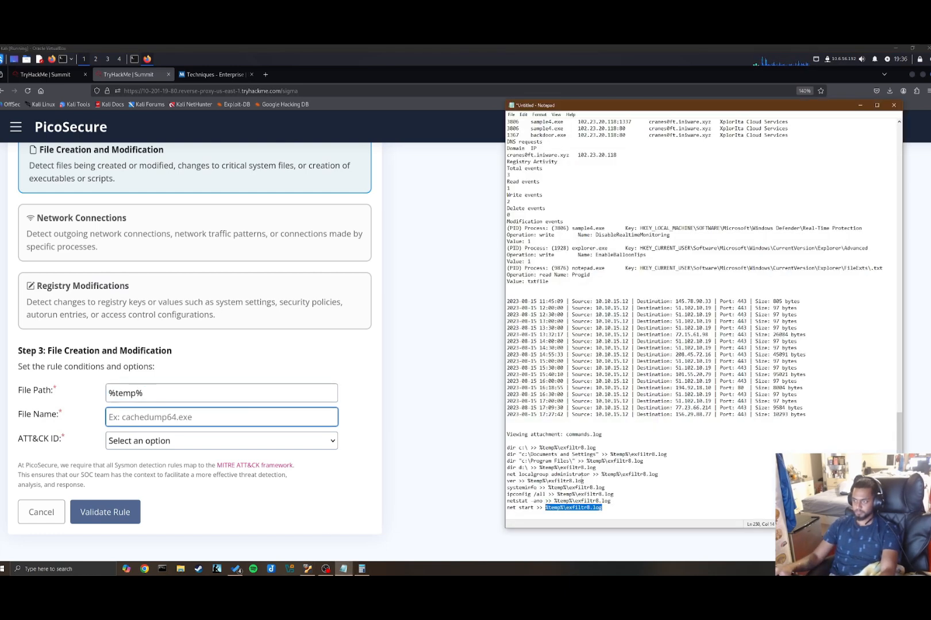
drag(610, 501, 581, 501)
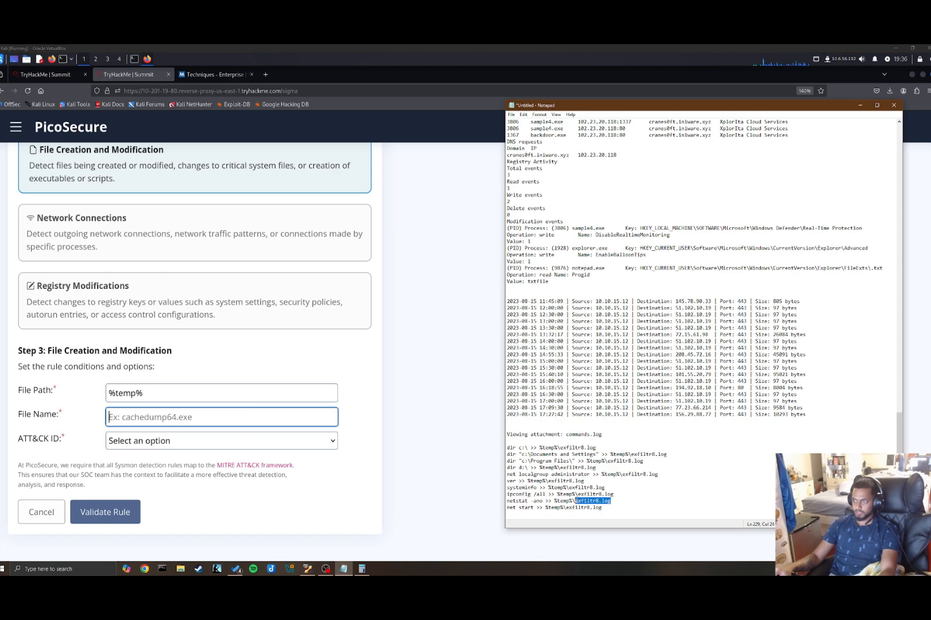
Map the Sigma rule to the ATT&CK ID Exfiltration (TA0010) and validate the rule.
click(229, 440)
click(205, 446)
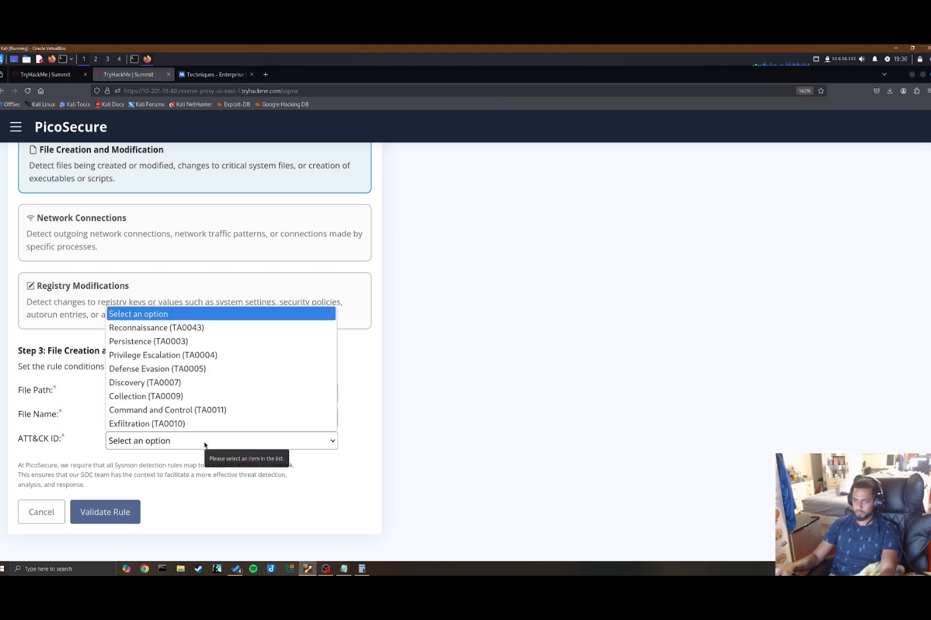
click(166, 423)
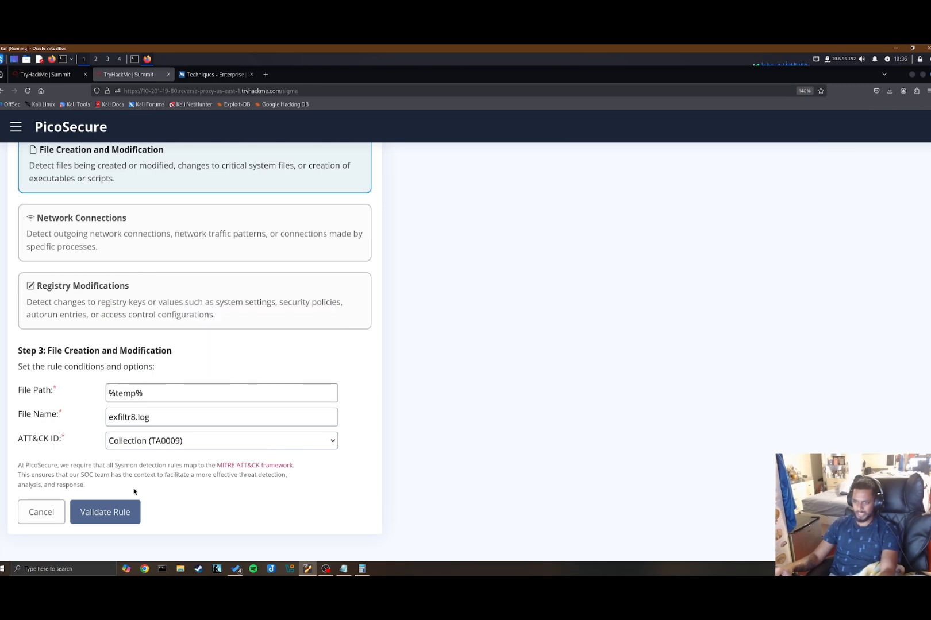
click(130, 508)
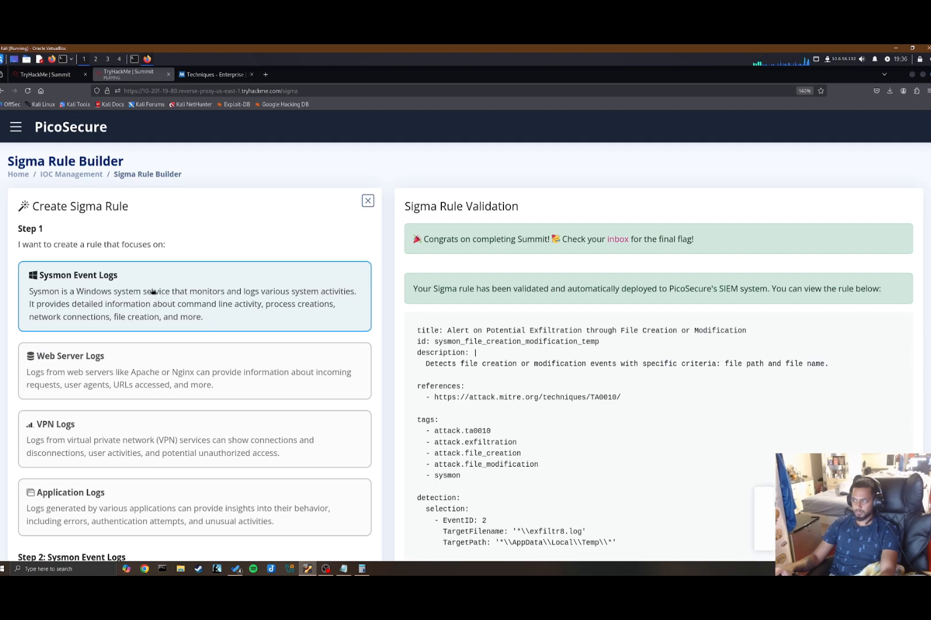
Open PicoSecure's mail inbox and copy the final flag from Sphinx's "I'm Giving Up" email.
click(16, 126)
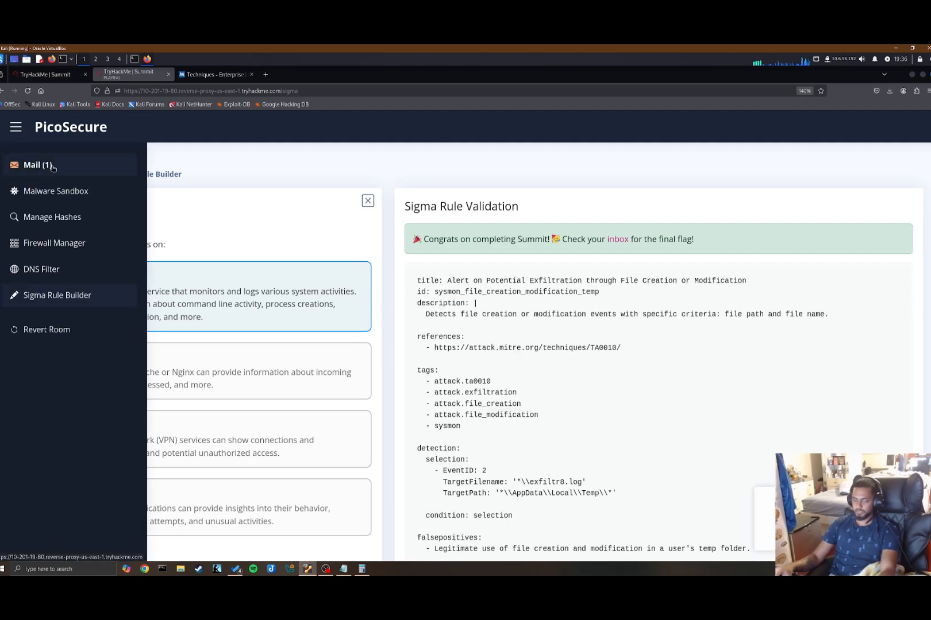
click(48, 165)
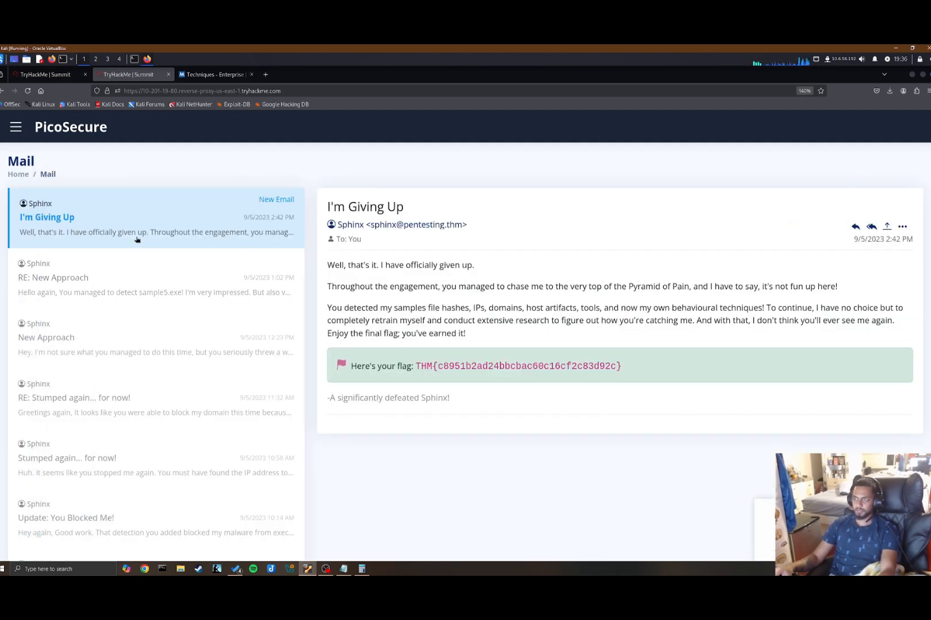
drag(638, 368, 414, 366)
key(ctrl+c)
Submit the copied flag as the answer to the TryHackMe room's final Sphinx question and dismiss the completion and streak screens.
click(63, 74)
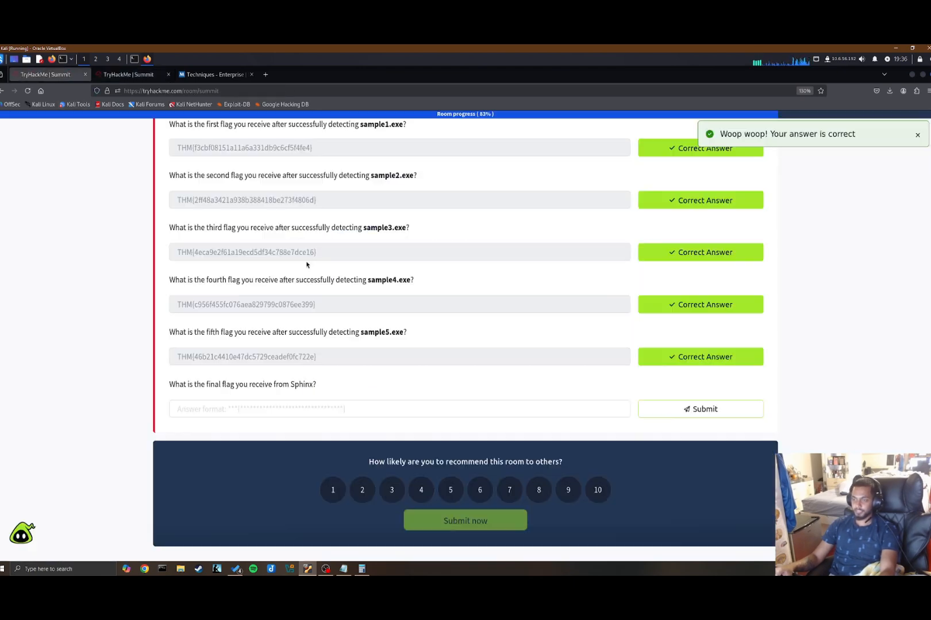
click(367, 407)
key(ctrl+v)
click(671, 411)
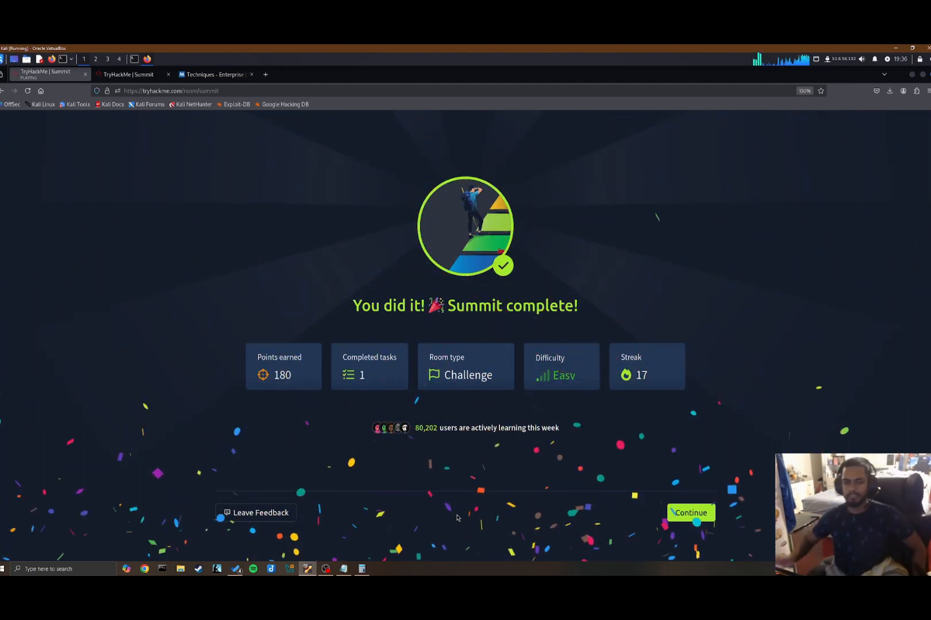
click(685, 520)
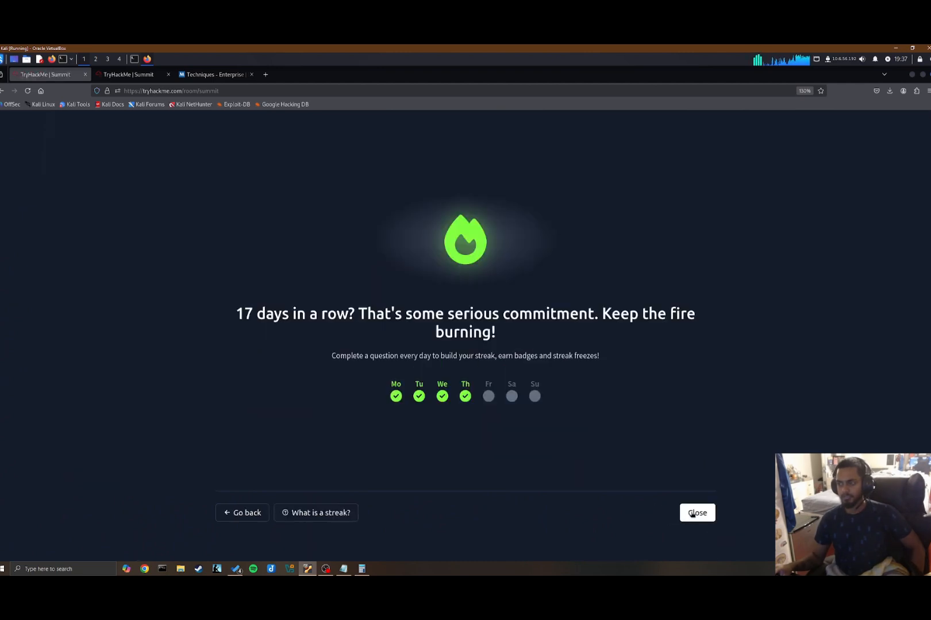
click(688, 517)
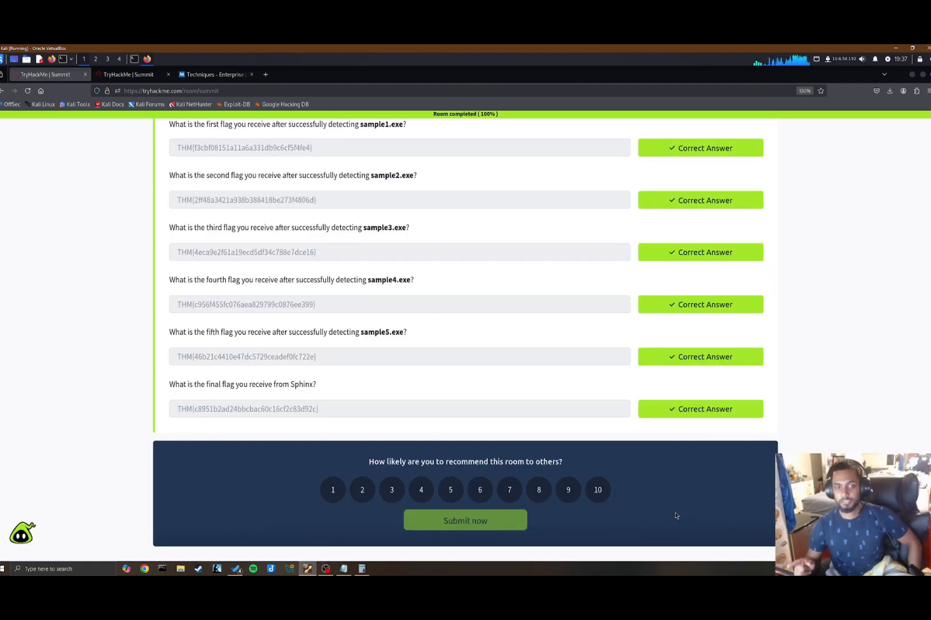